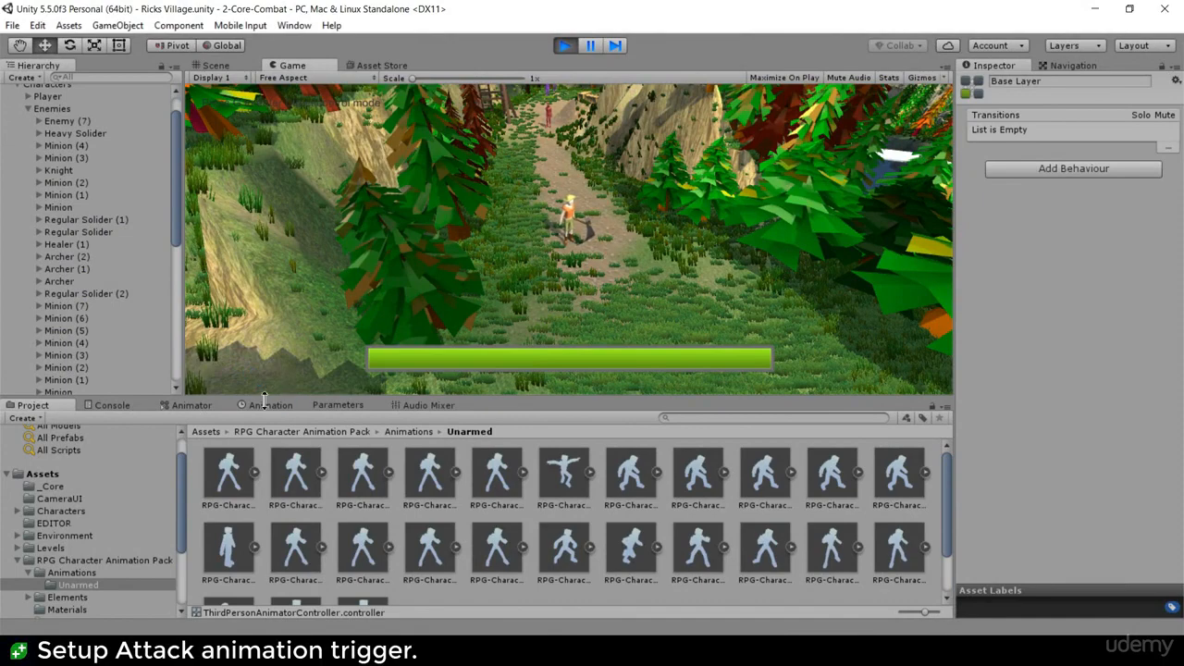
# - Display the Player's animator state graph together with its parameter list
pyautogui.click(263, 407)
pyautogui.click(192, 406)
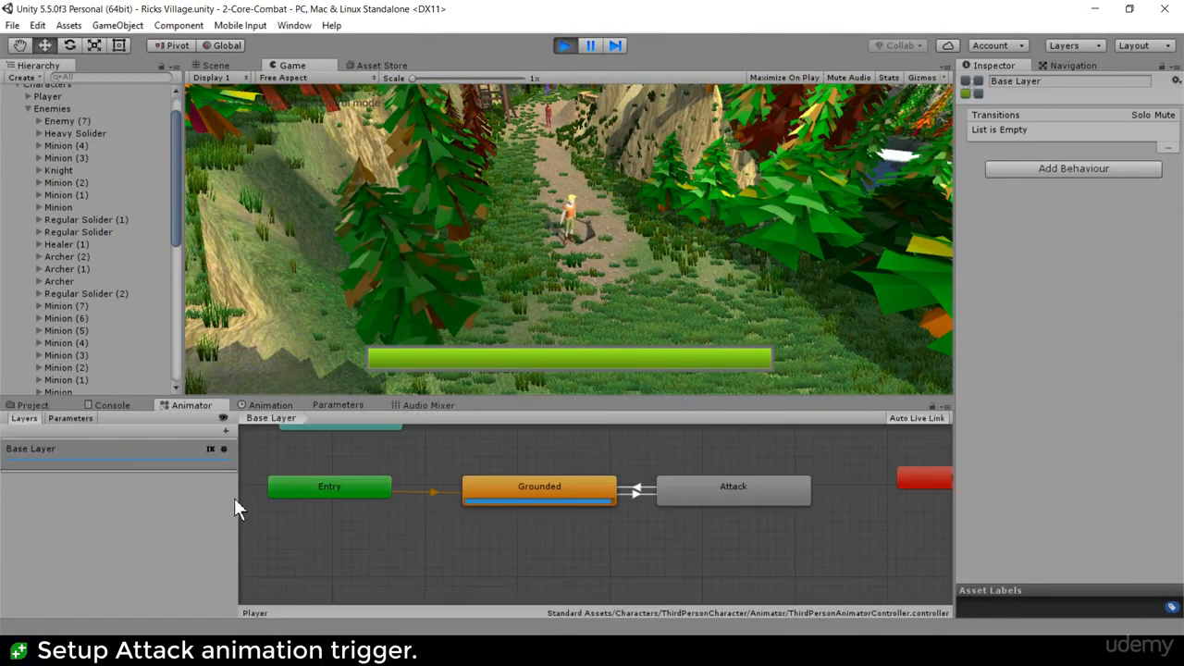
pyautogui.click(65, 96)
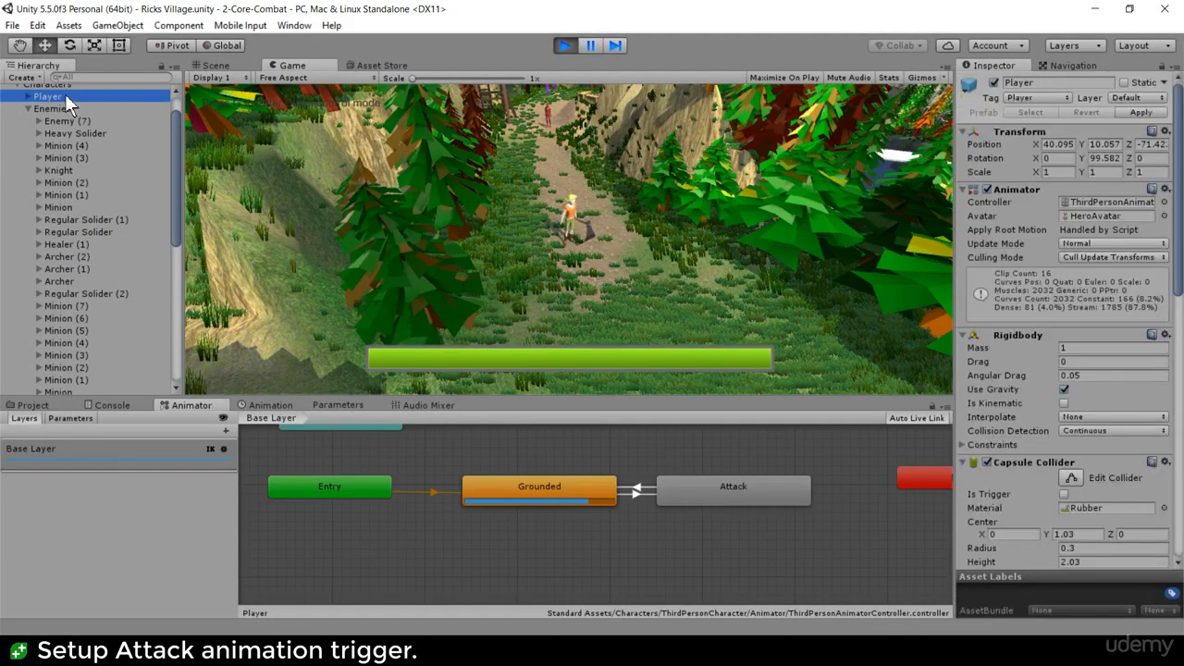
pyautogui.click(77, 418)
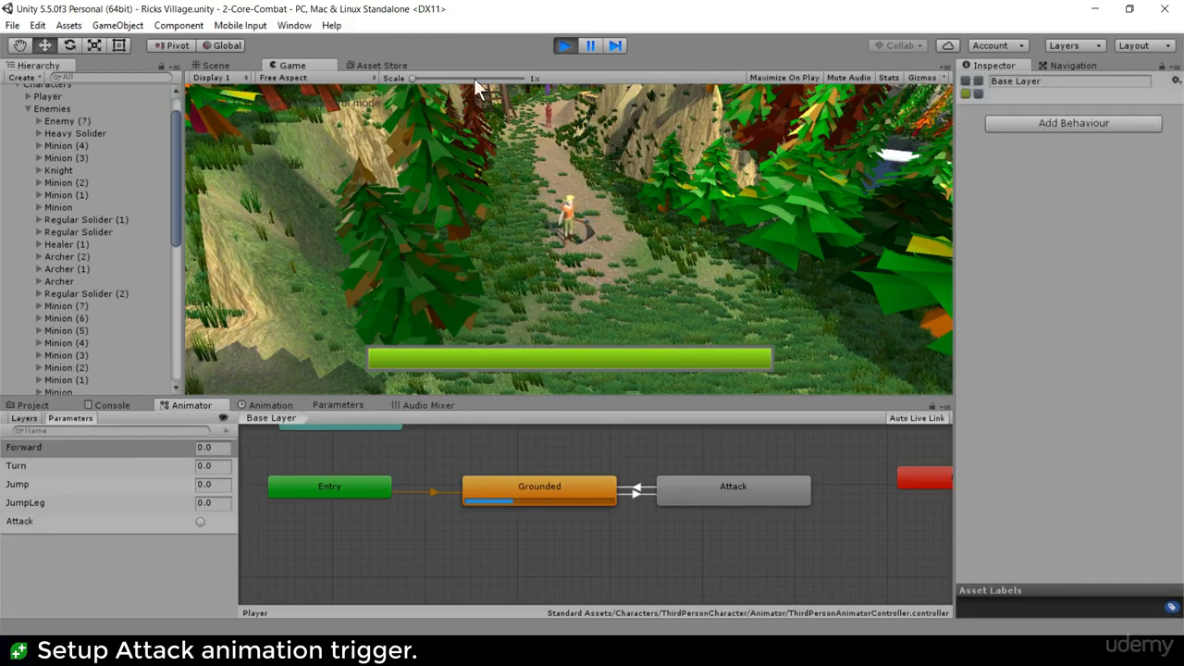
# - Fire the Attack trigger several times in the running game to test the attack animation
pyautogui.click(200, 522)
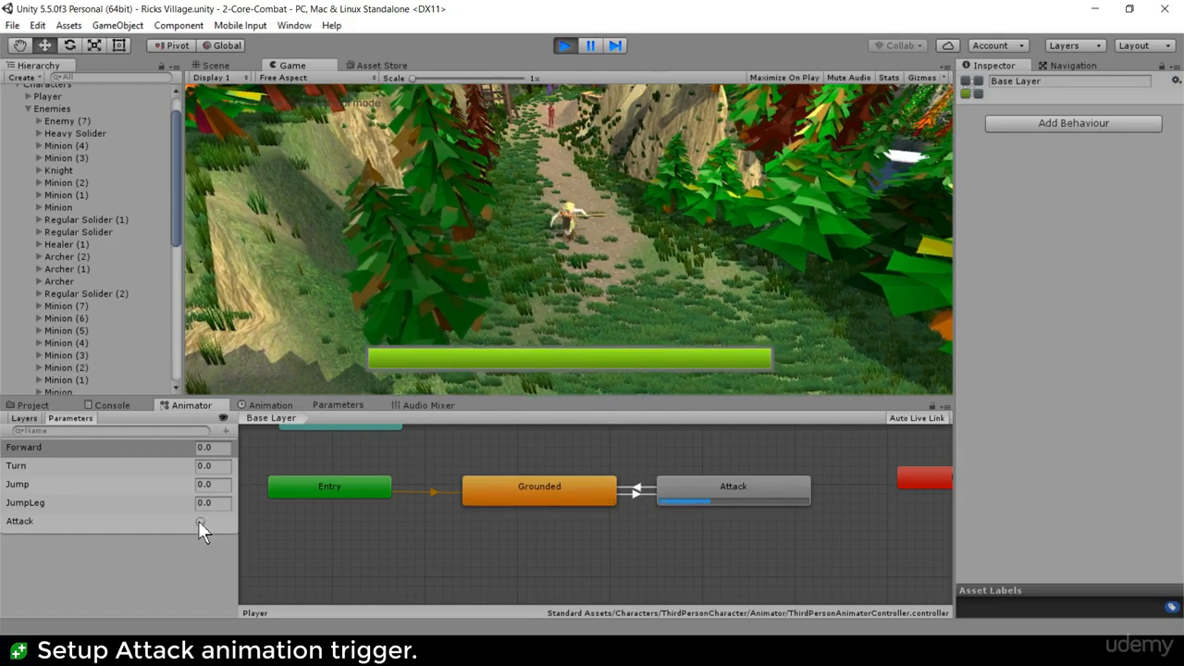
pyautogui.click(200, 522)
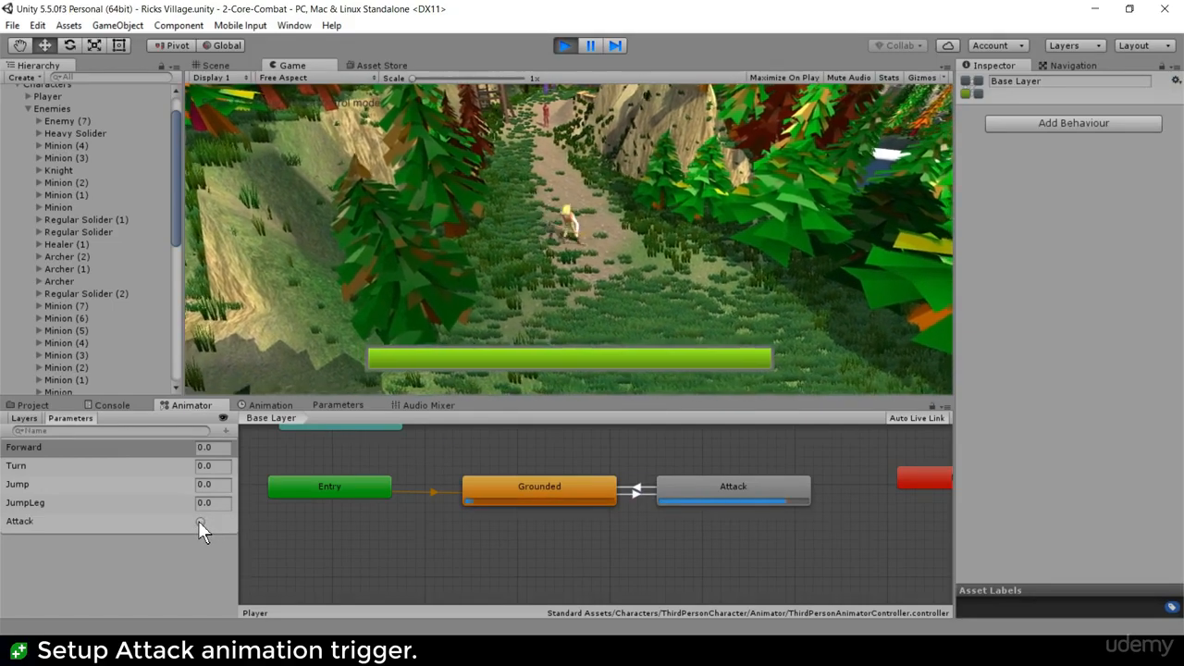
pyautogui.click(200, 522)
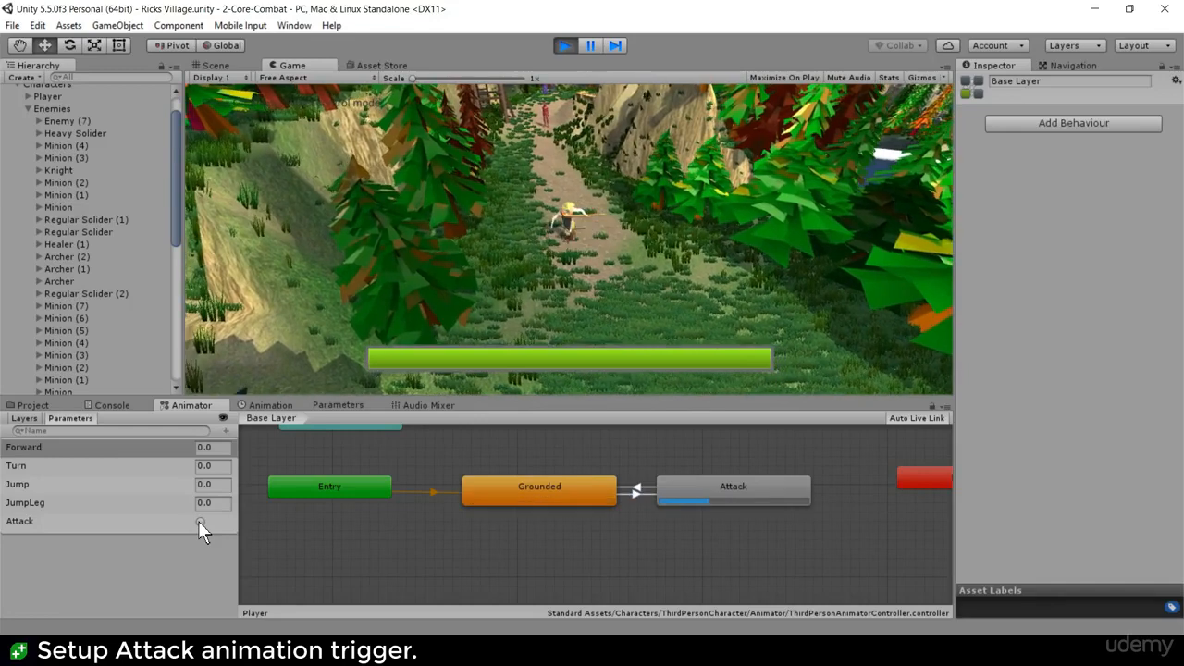
pyautogui.click(198, 520)
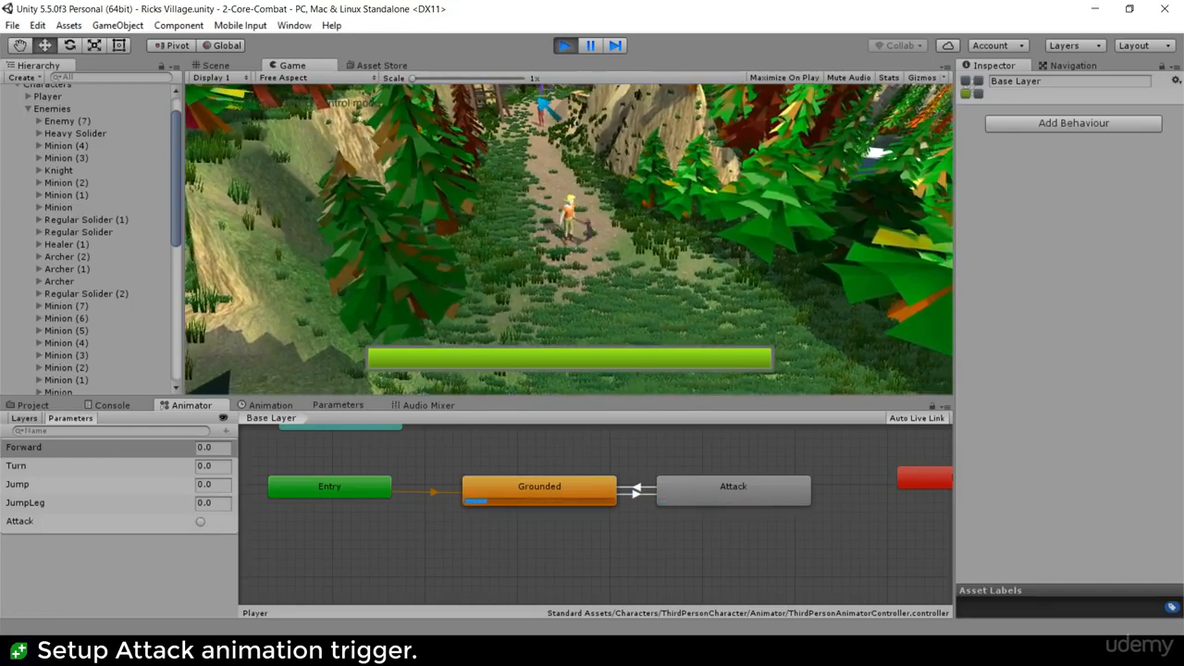
pyautogui.click(200, 521)
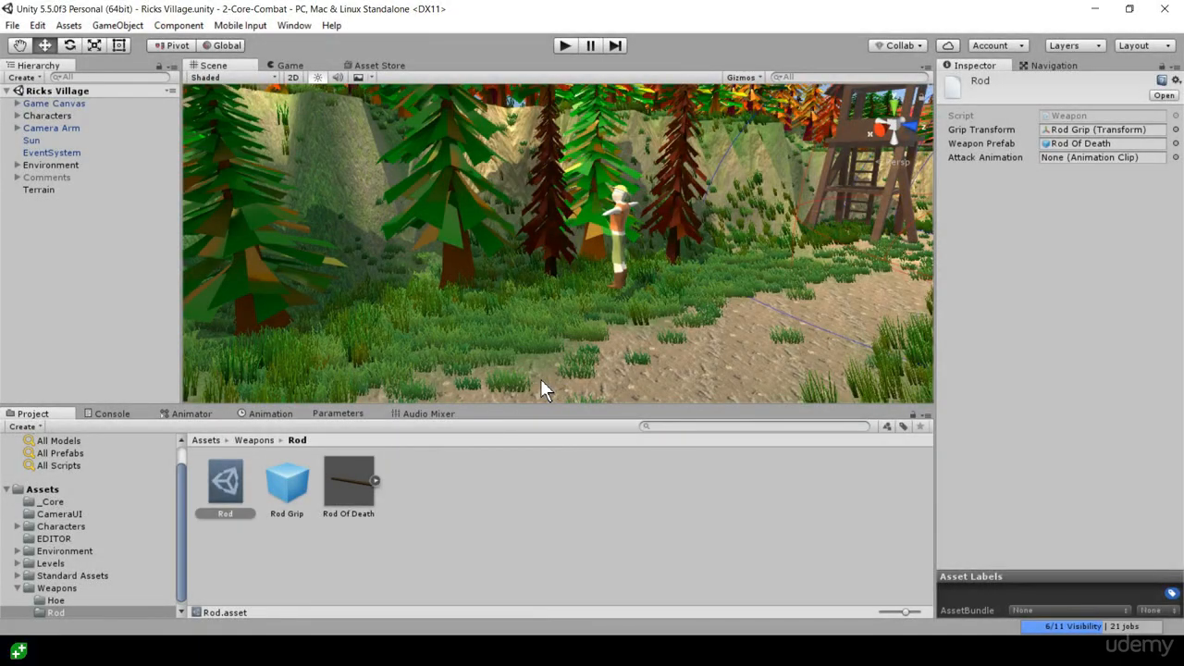
# - Examine the weapon config, grip and prefab assets in the Rod and Hoe weapon folders
pyautogui.click(225, 495)
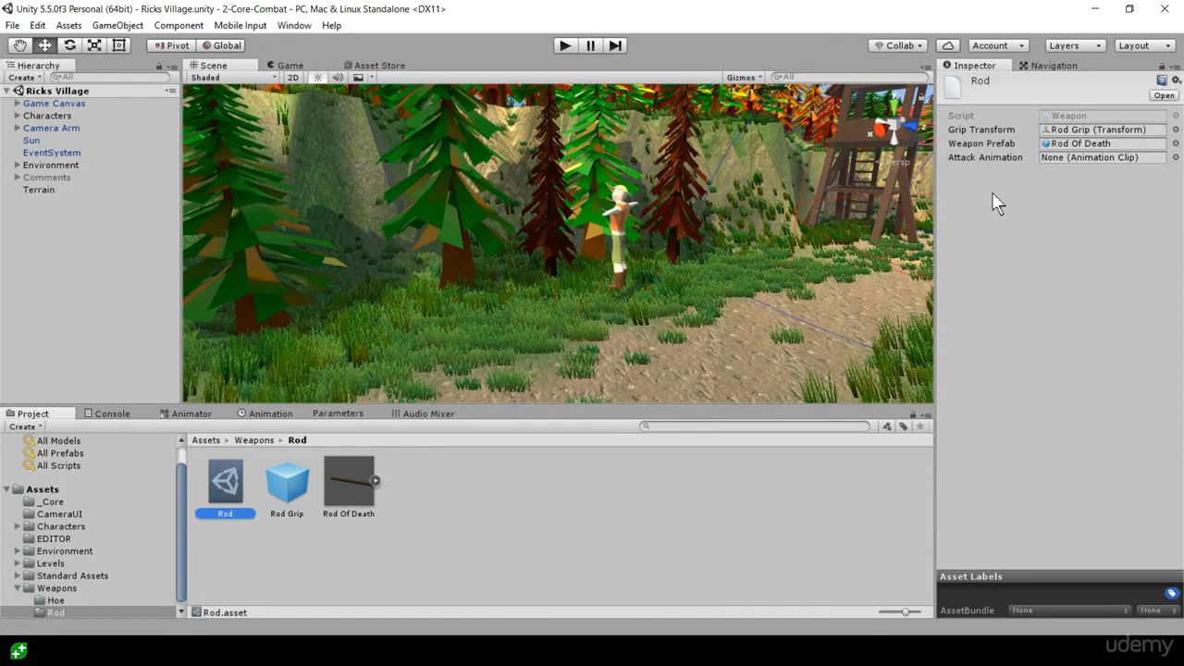
pyautogui.click(287, 483)
pyautogui.click(344, 486)
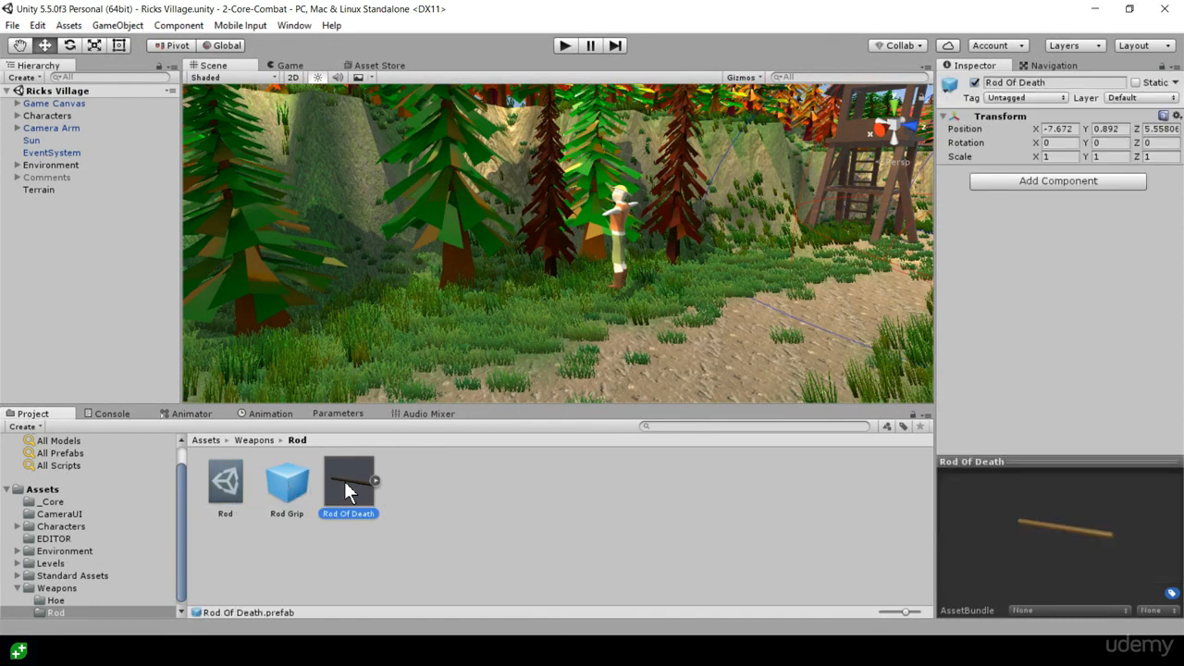
pyautogui.click(61, 600)
pyautogui.click(305, 504)
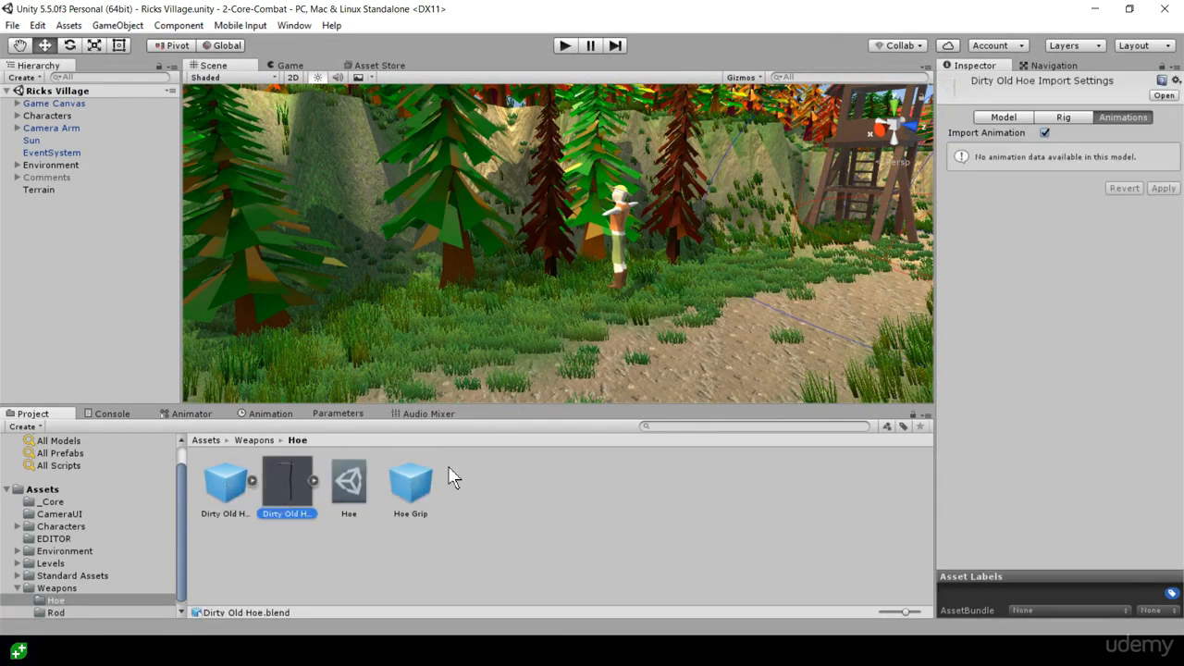
pyautogui.click(225, 481)
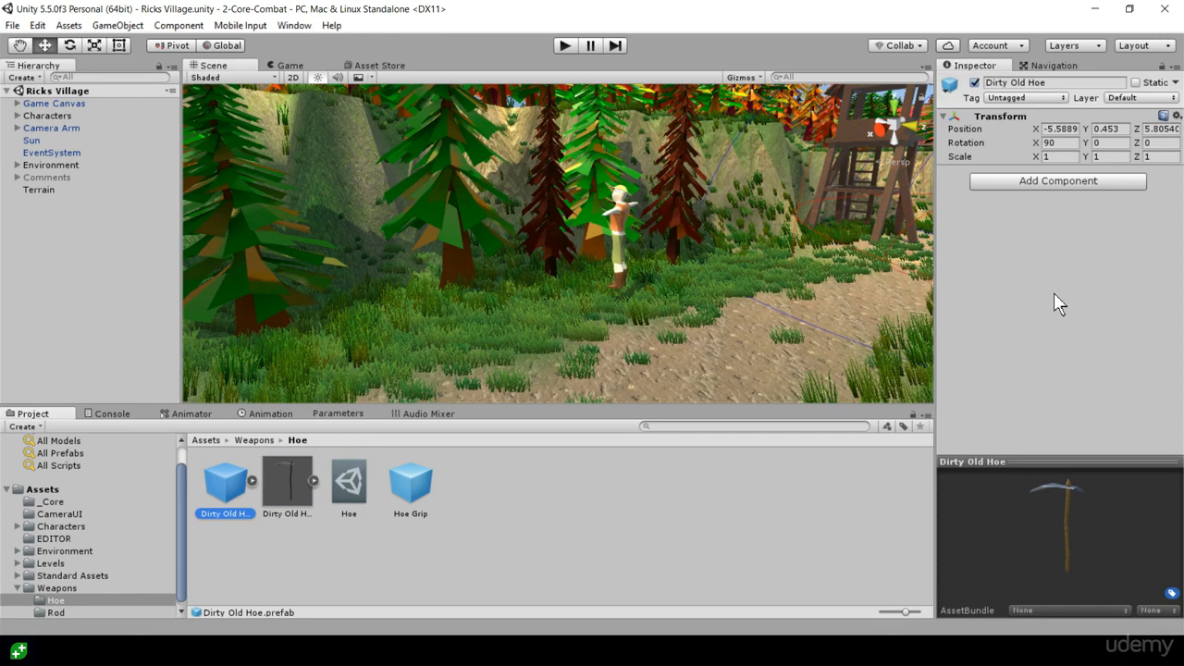
pyautogui.click(421, 499)
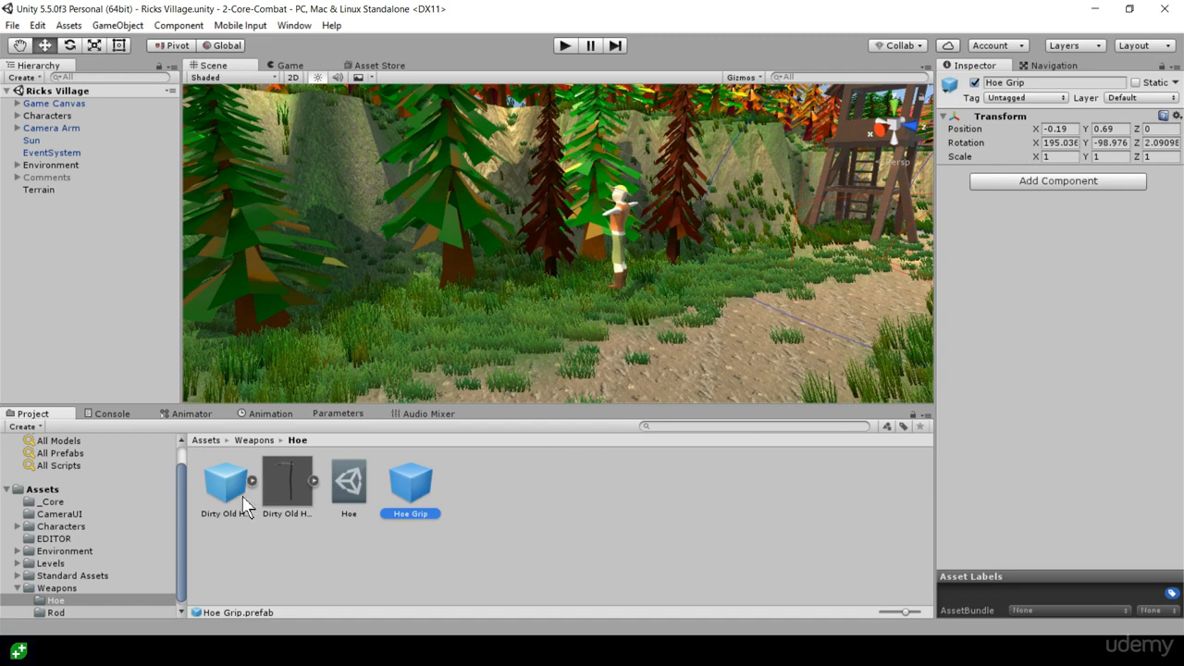
# - Set the Hoe weapon asset's Weapon Prefab to Wine Barrel, searching the object picker for "barr"
pyautogui.click(355, 477)
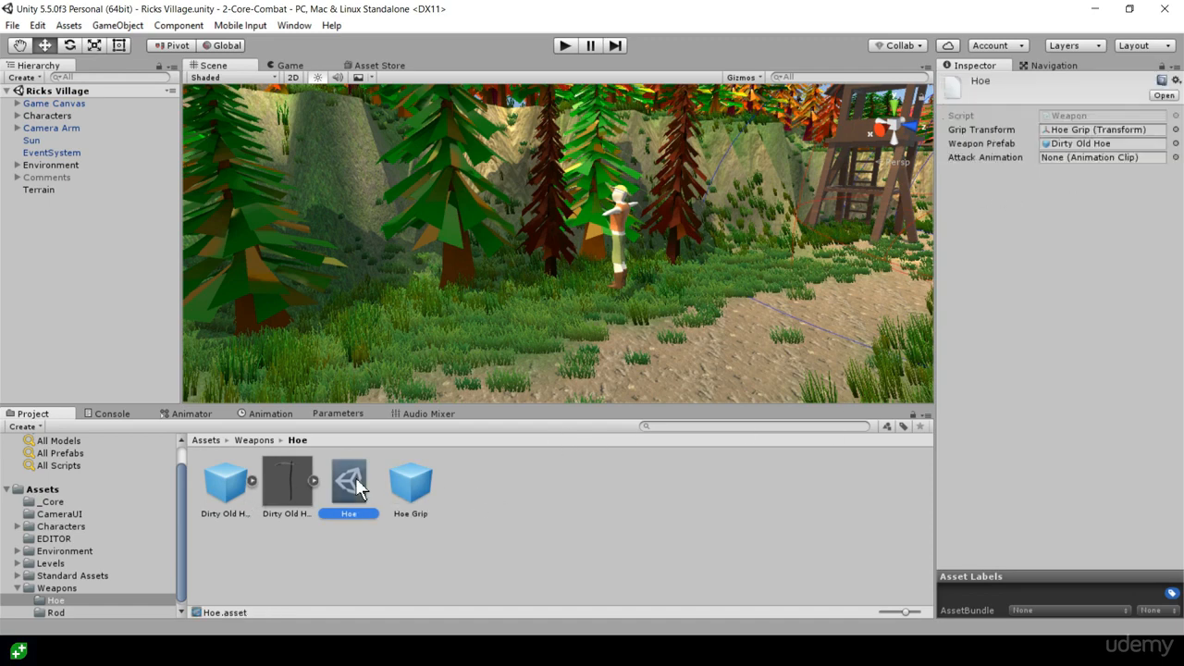
pyautogui.click(1176, 143)
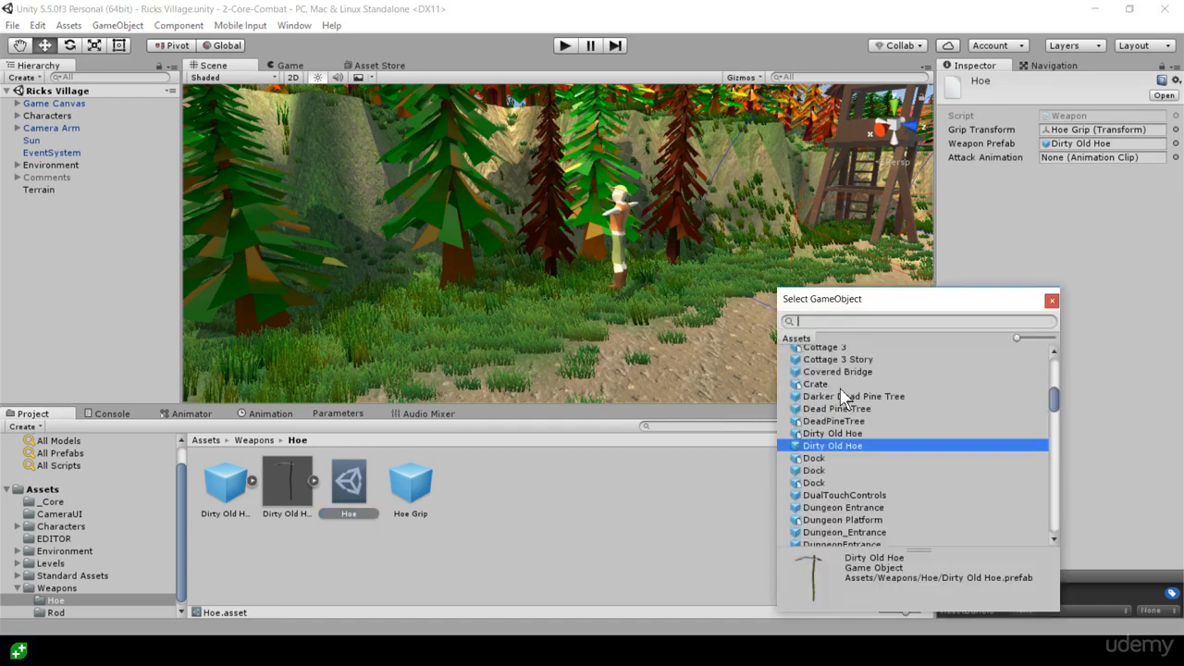
pyautogui.scroll(-5, 886, 475)
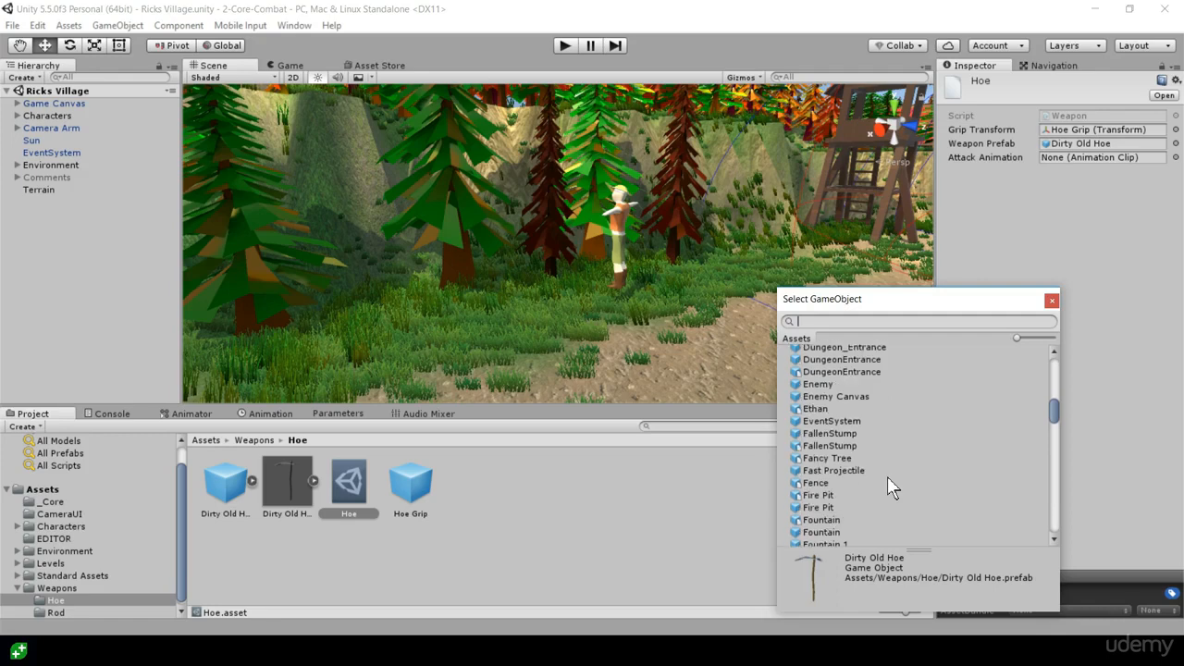
pyautogui.write('barr')
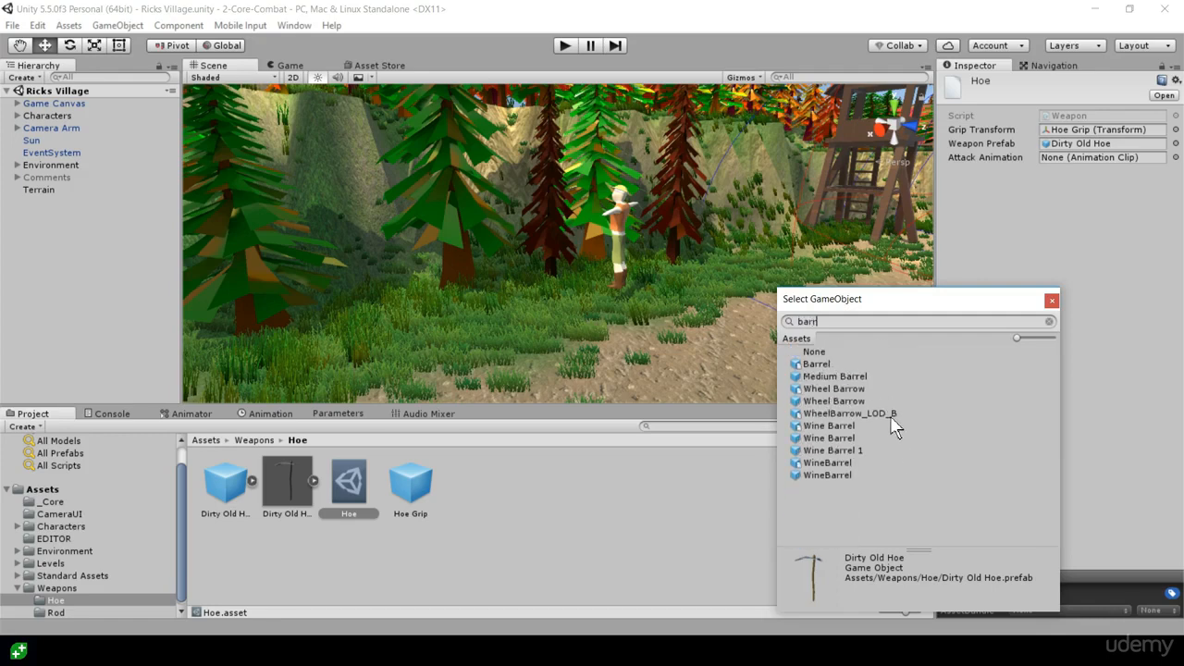
pyautogui.click(864, 426)
pyautogui.click(858, 438)
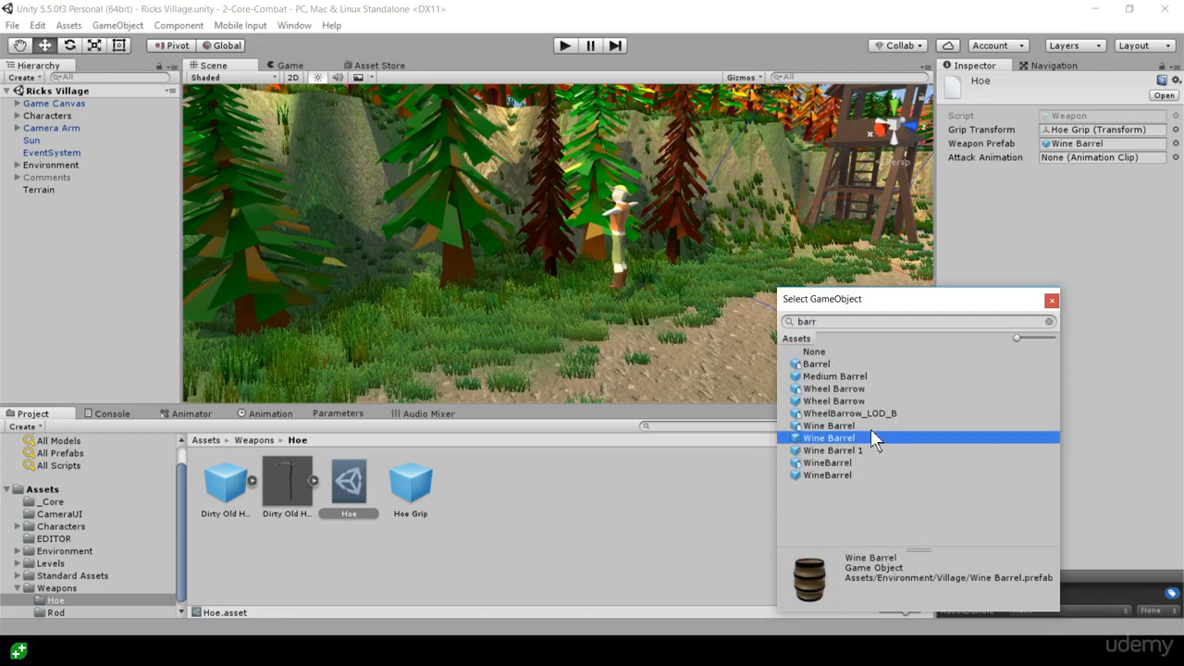
pyautogui.doubleClick(870, 437)
# - Play-test the game by walking the player around and up to the enemy with the barrel in hand, and stop the run
pyautogui.click(564, 46)
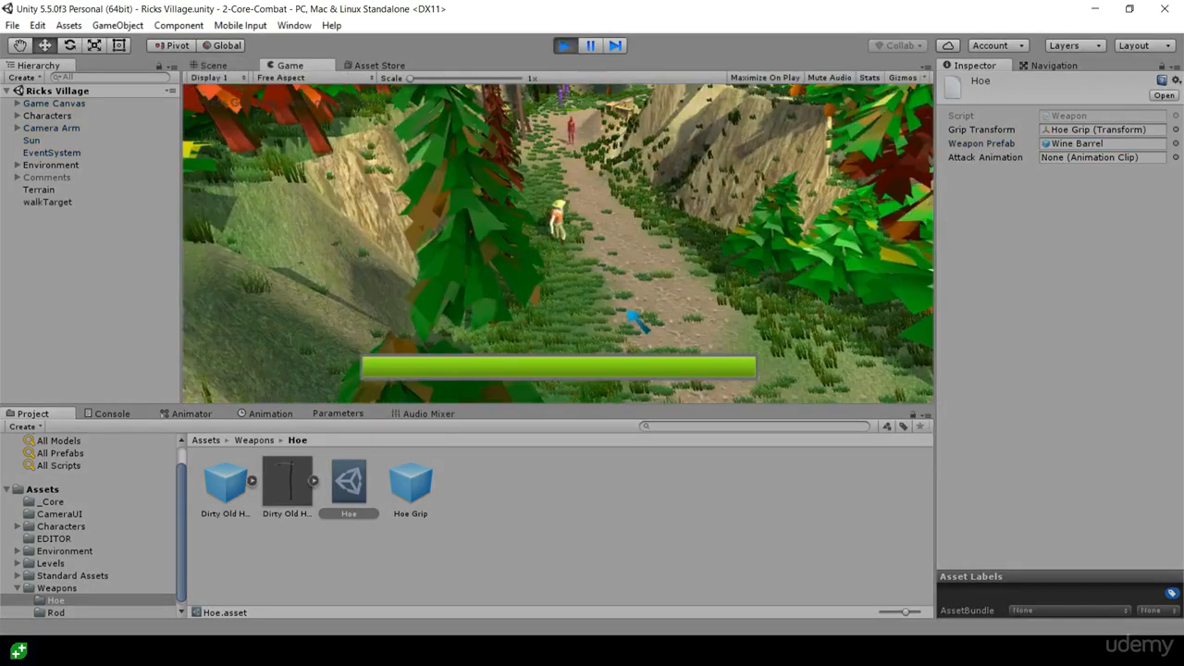
pyautogui.click(525, 323)
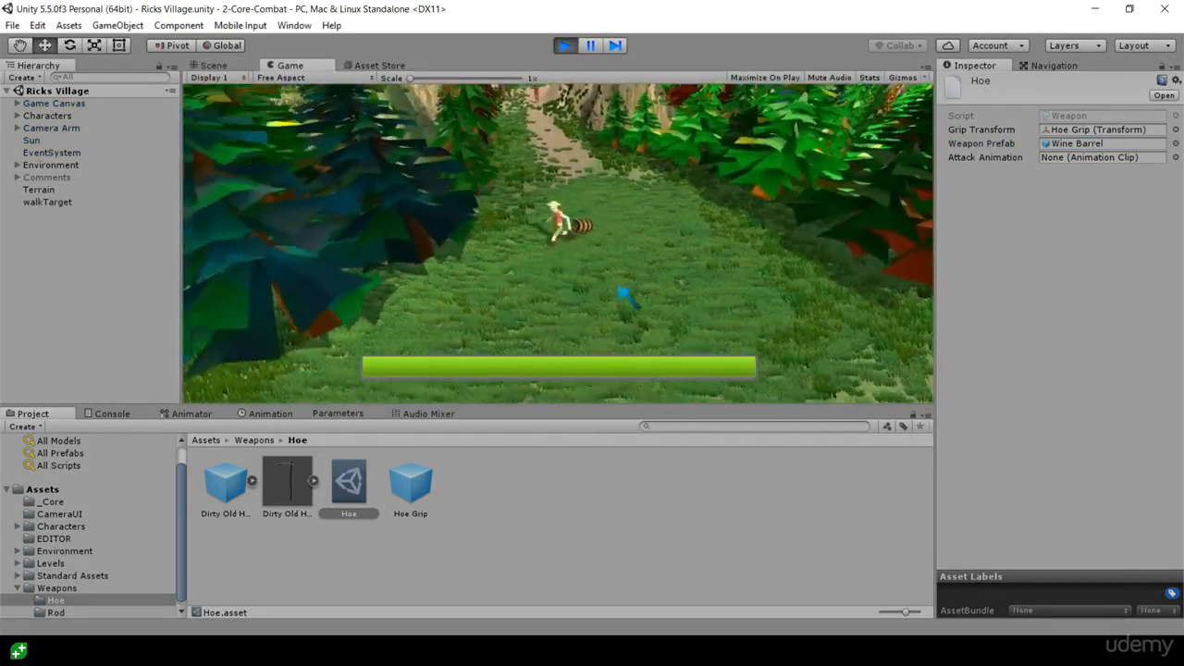
pyautogui.click(666, 280)
pyautogui.click(463, 270)
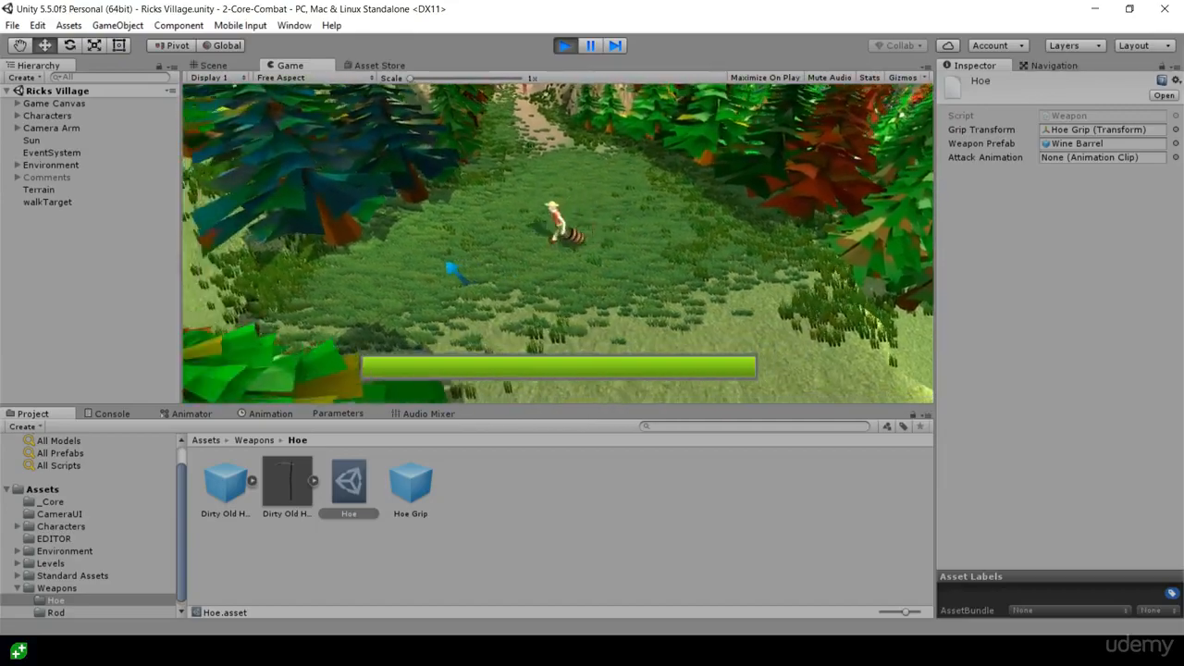
pyautogui.click(597, 181)
pyautogui.click(557, 104)
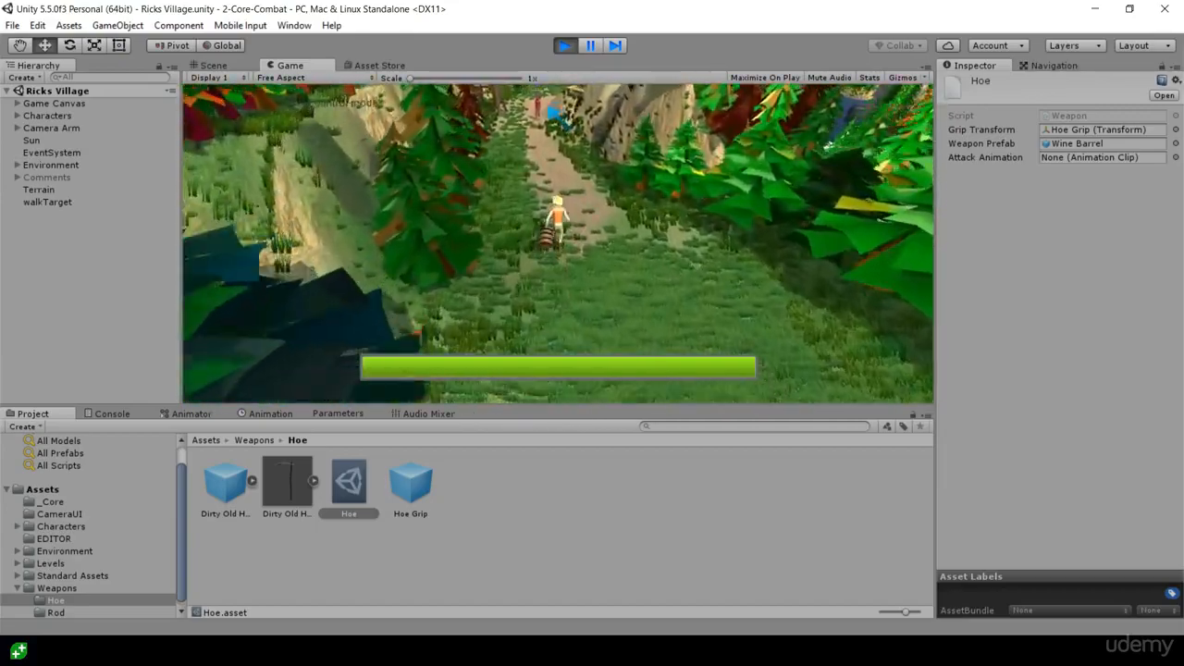
pyautogui.click(557, 187)
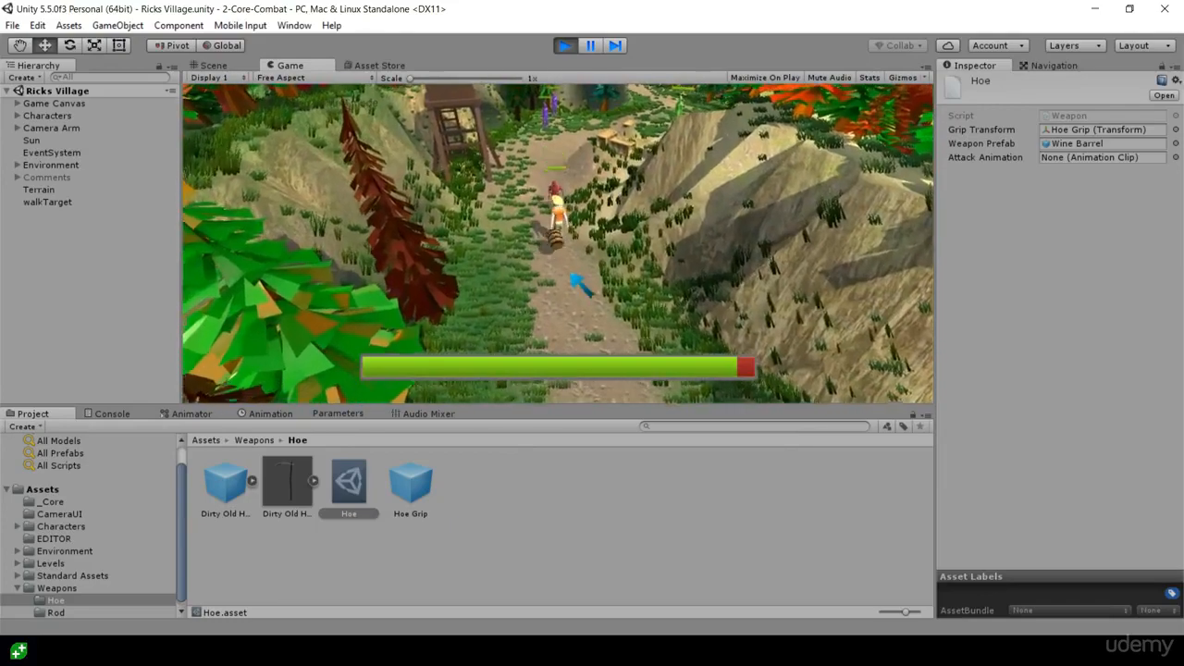
pyautogui.click(580, 310)
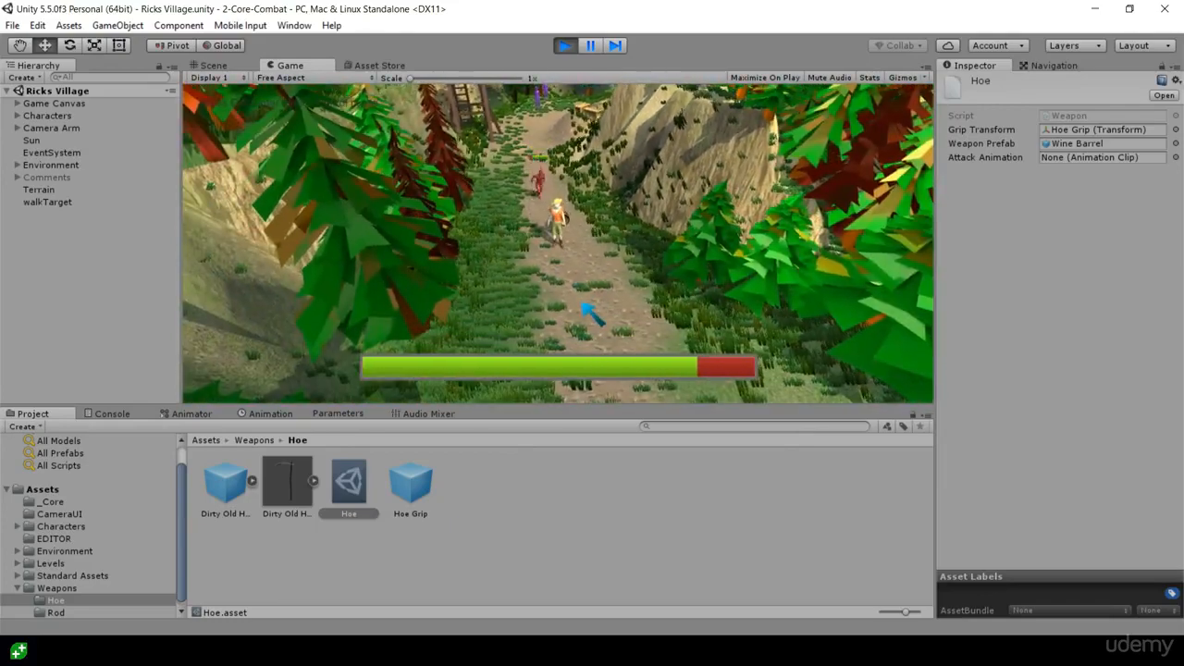
pyautogui.click(565, 45)
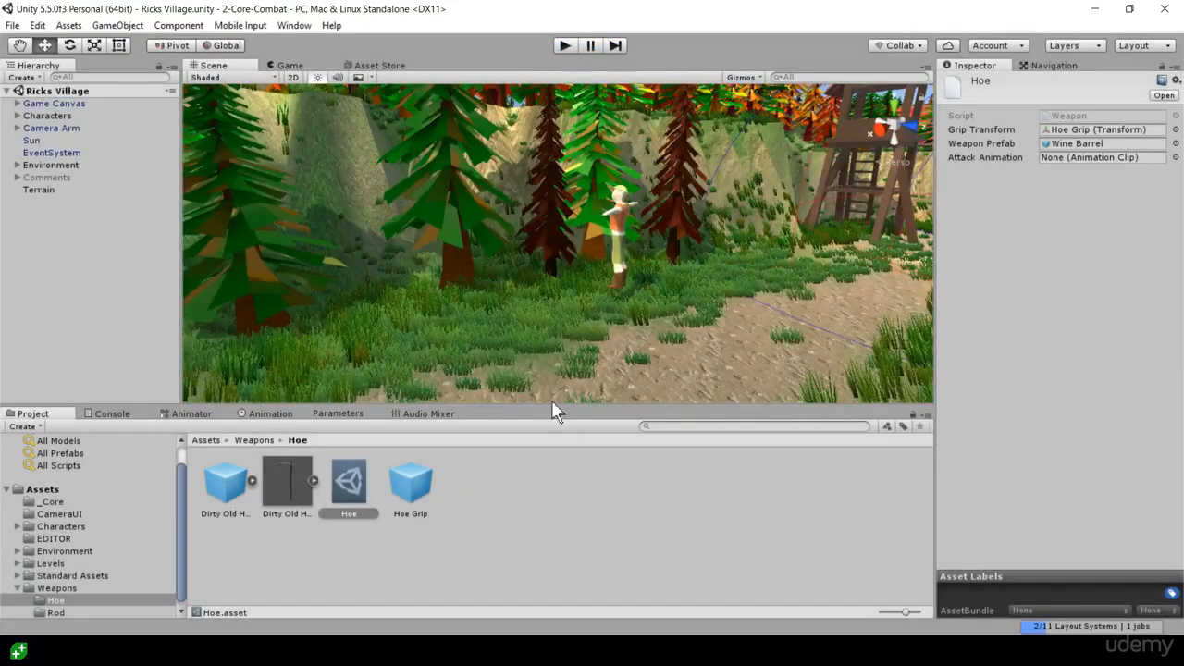
# - Assign the Dirty Old Hoe prefab as the Hoe's Weapon Prefab again and briefly test-run the game
pyautogui.moveTo(232, 485); pyautogui.dragTo(1067, 153)
pyautogui.click(575, 45)
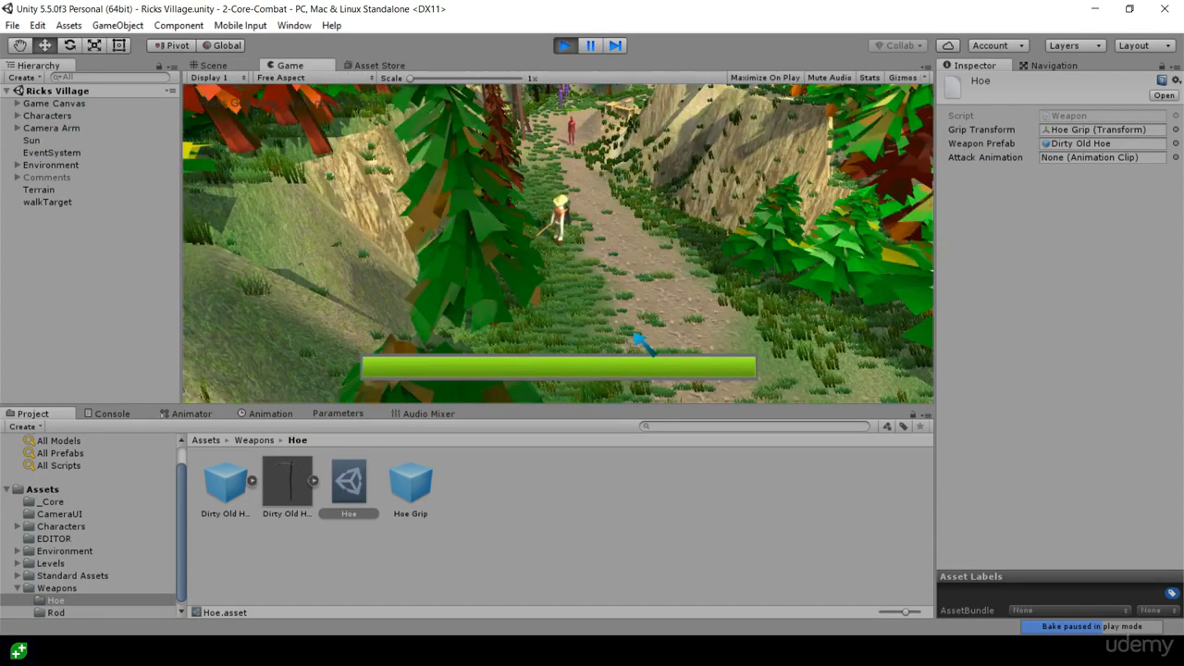
pyautogui.click(564, 45)
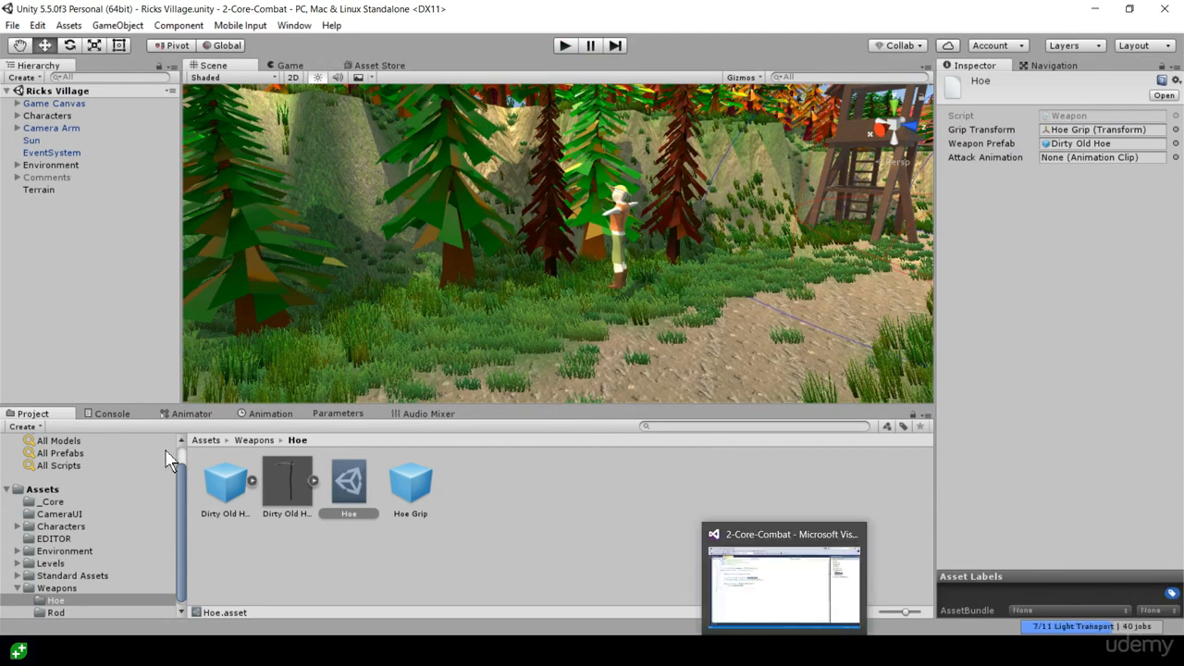
# - Run the game briefly with the Console displayed to check for messages, and stop it
pyautogui.click(113, 414)
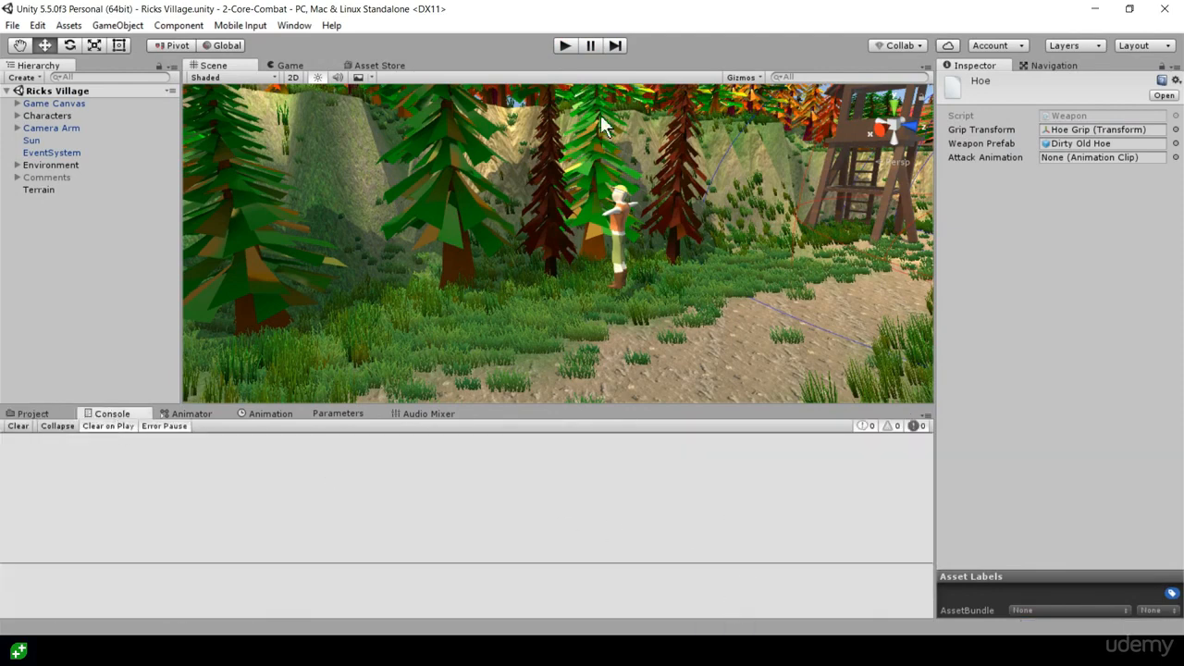
pyautogui.click(568, 47)
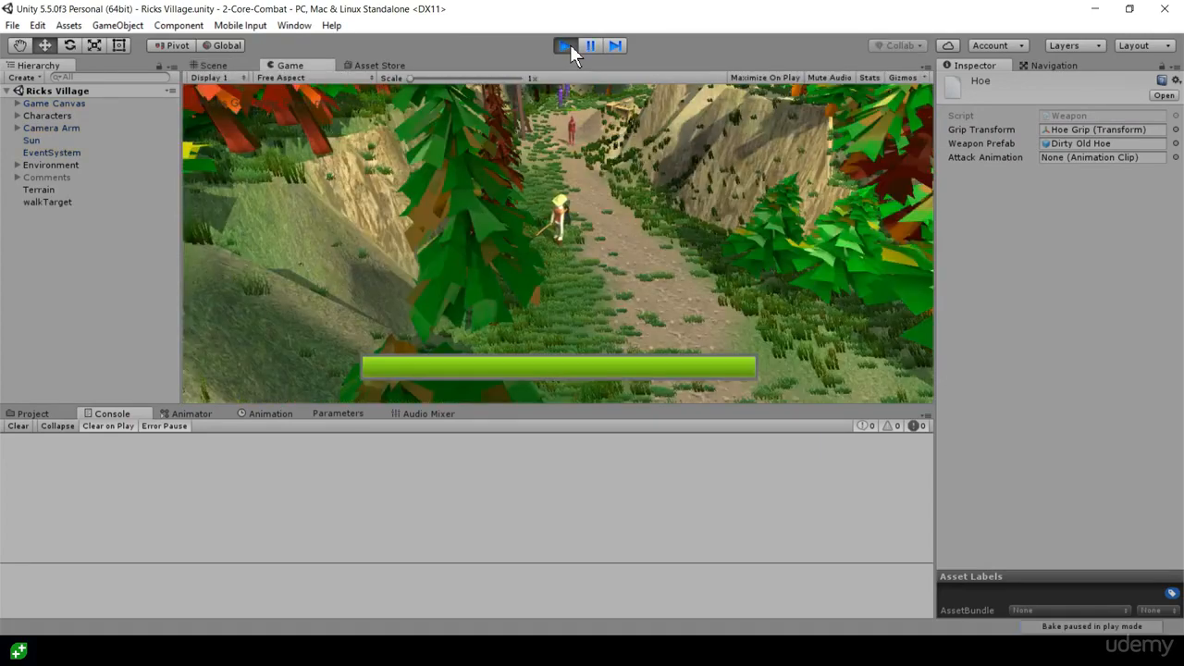
pyautogui.click(567, 45)
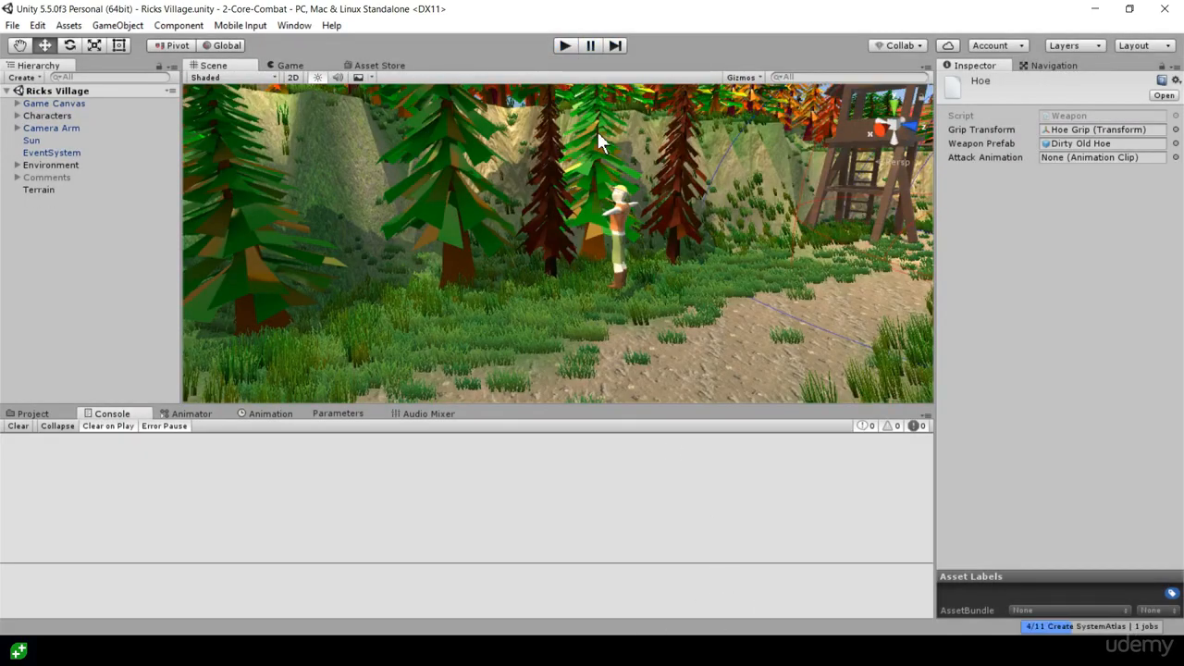
# - Switch to Visual Studio, re-save Weapon.cs to force a recompile, and return to Unity
pyautogui.click(785, 652)
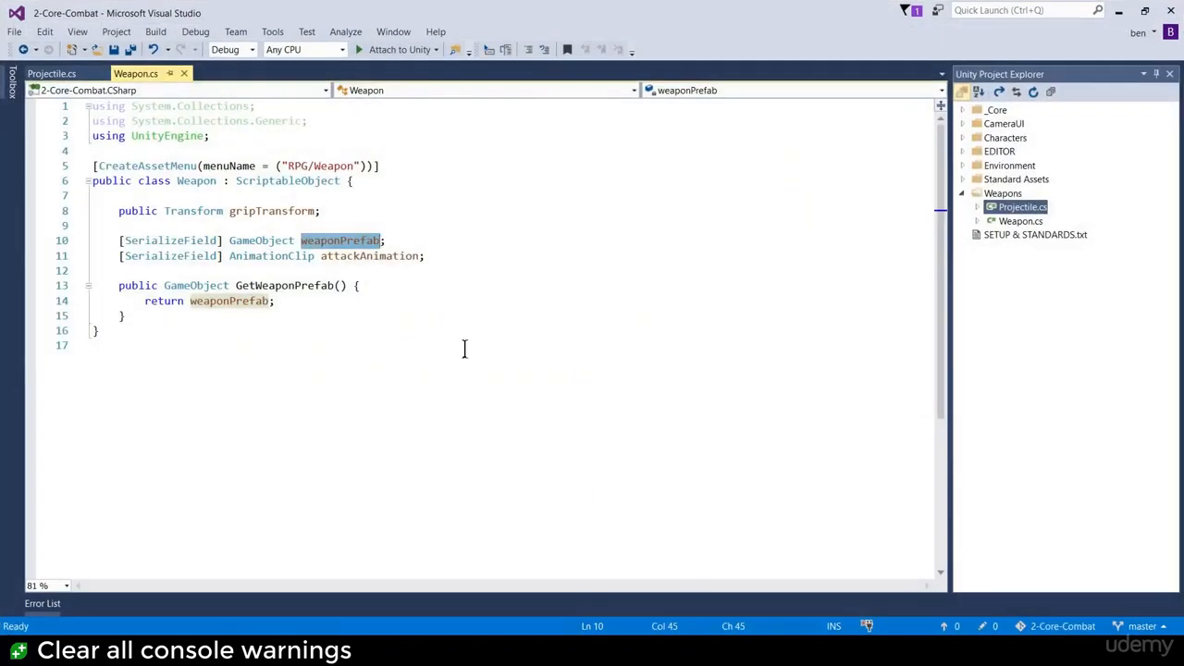
pyautogui.click(414, 238)
pyautogui.hotkey('ctrl', 's')
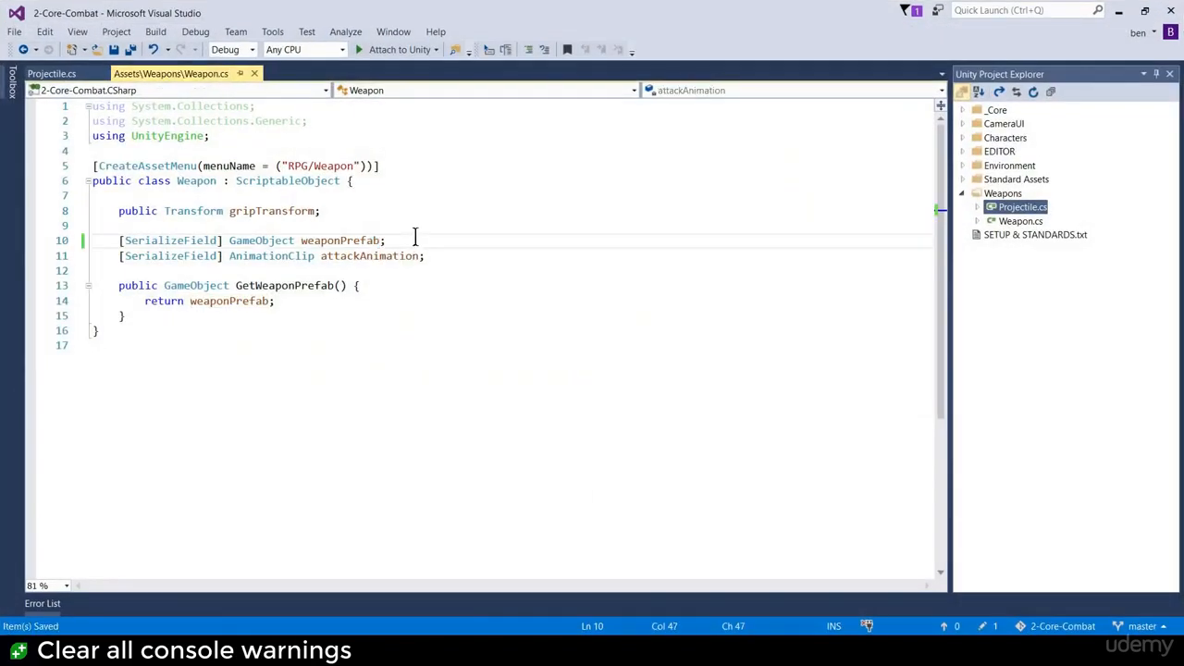
pyautogui.click(522, 652)
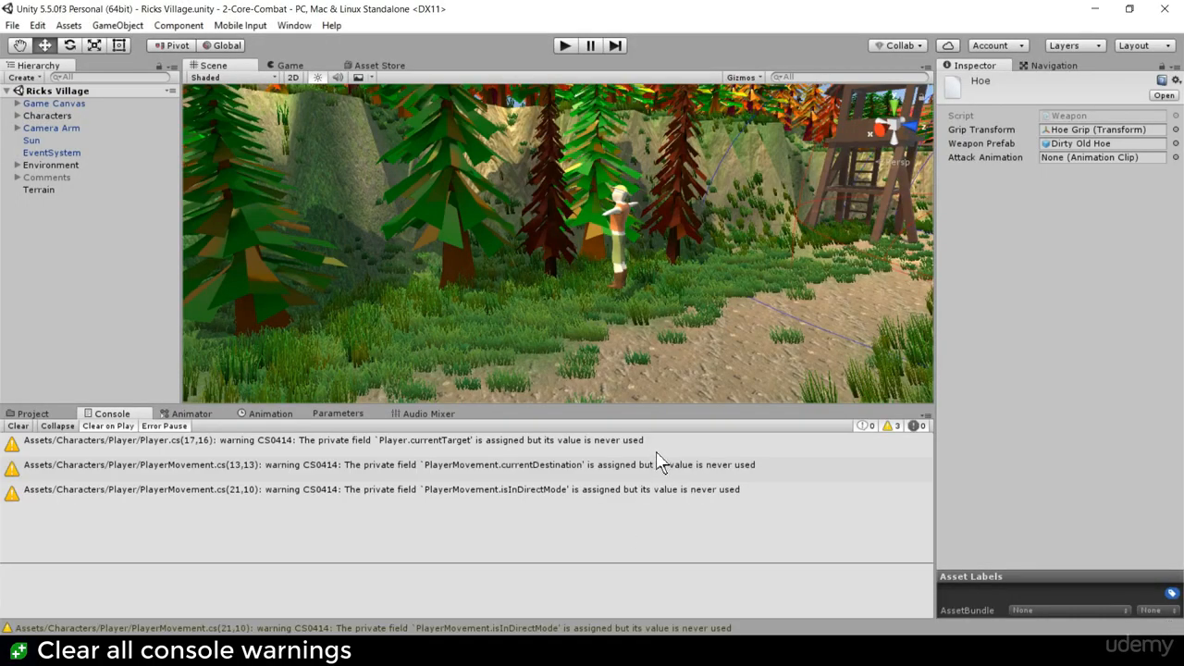
# - Open the Player.cs source line behind the unused Player.currentTarget console warning
pyautogui.click(375, 443)
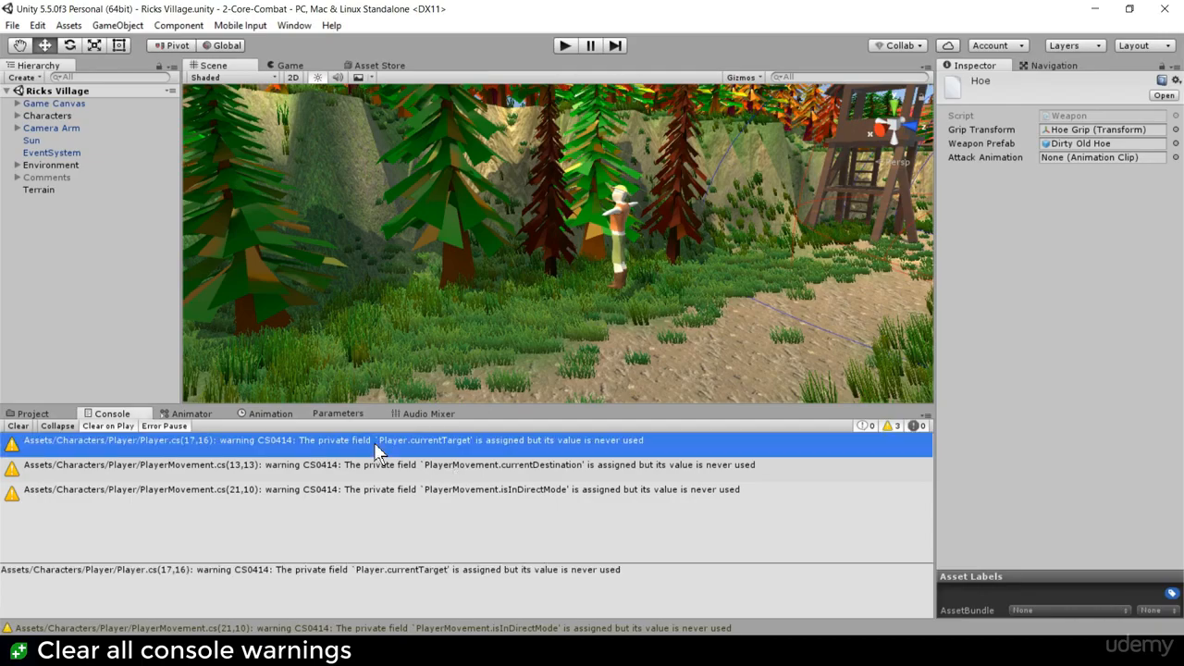
pyautogui.doubleClick(374, 443)
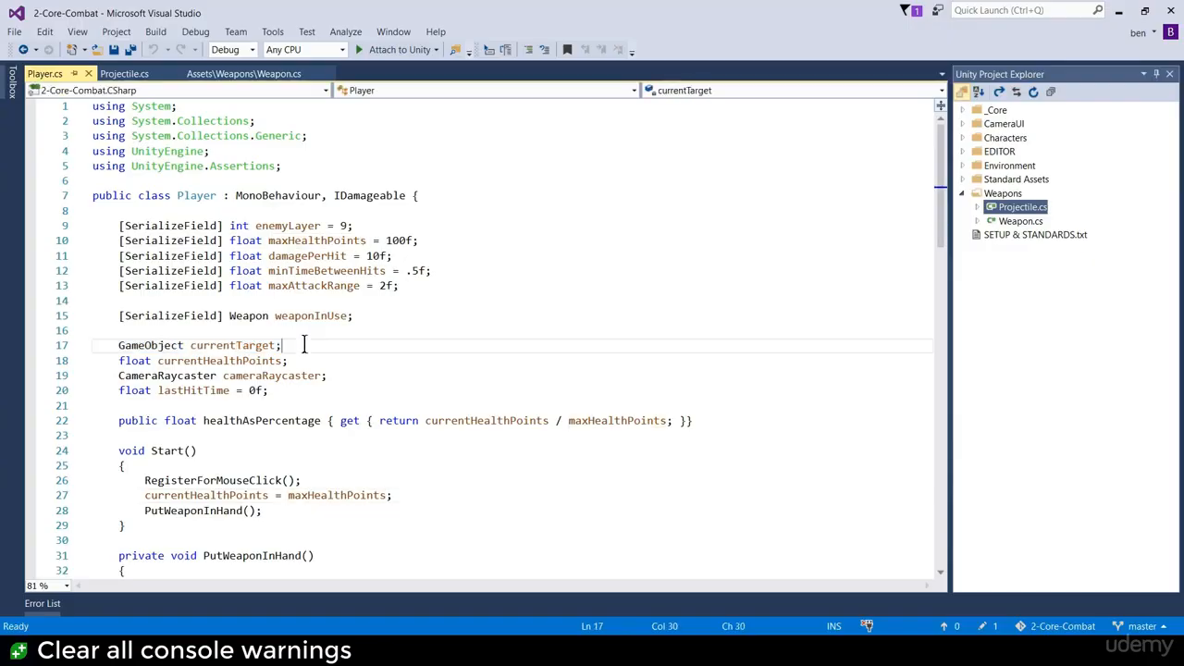
# - Delete the GameObject currentTarget field declaration from the Player class in Player.cs and save the file
pyautogui.moveTo(303, 345); pyautogui.dragTo(43, 343)
pyautogui.press('Delete')
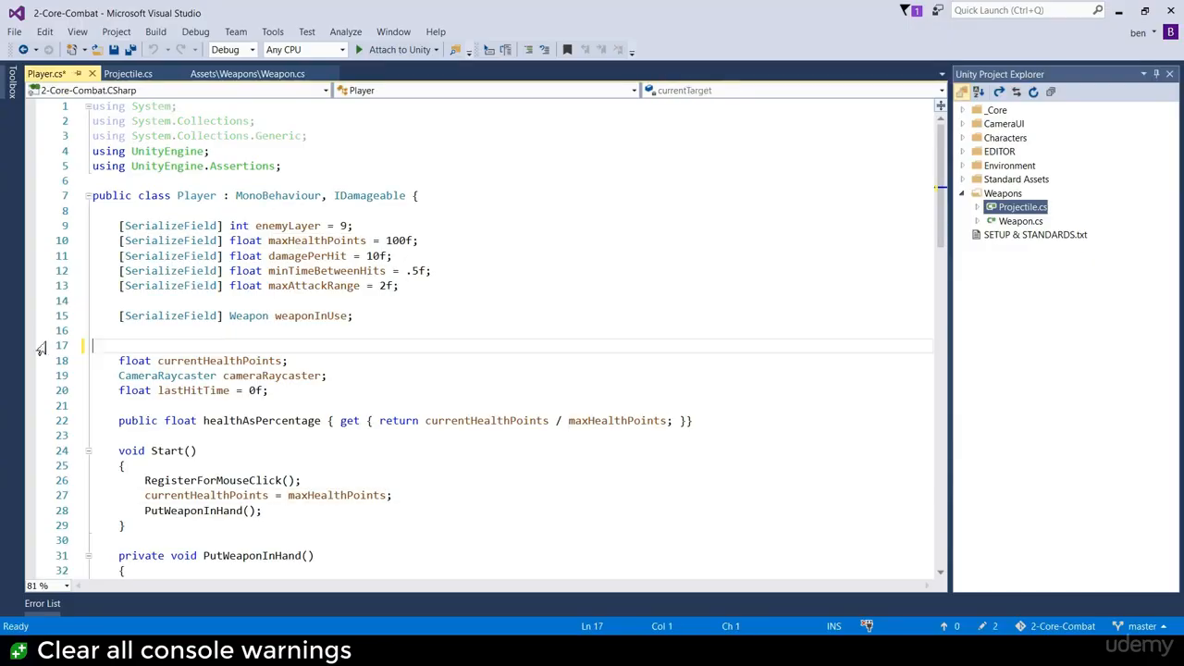
pyautogui.press('Delete')
pyautogui.hotkey('ctrl', 's')
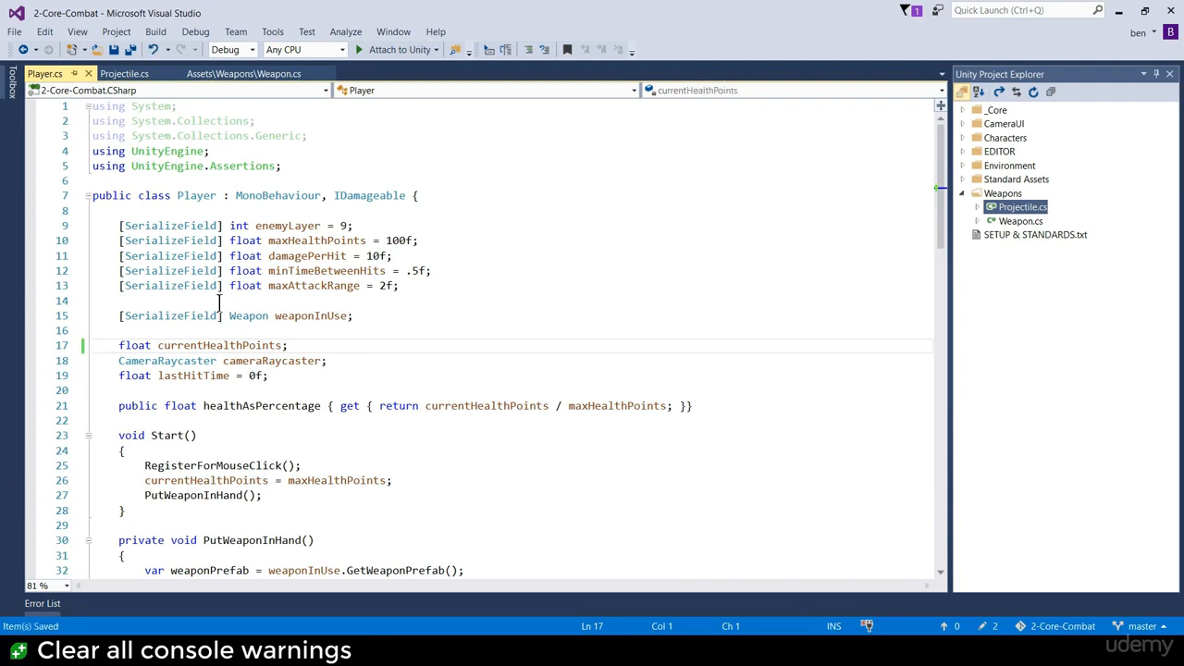
# - Remove the blank line between the maxAttackRange and weaponInUse fields in Player.cs and save
pyautogui.click(219, 302)
pyautogui.press('F12')
pyautogui.press('Return')
pyautogui.press('BackSpace')
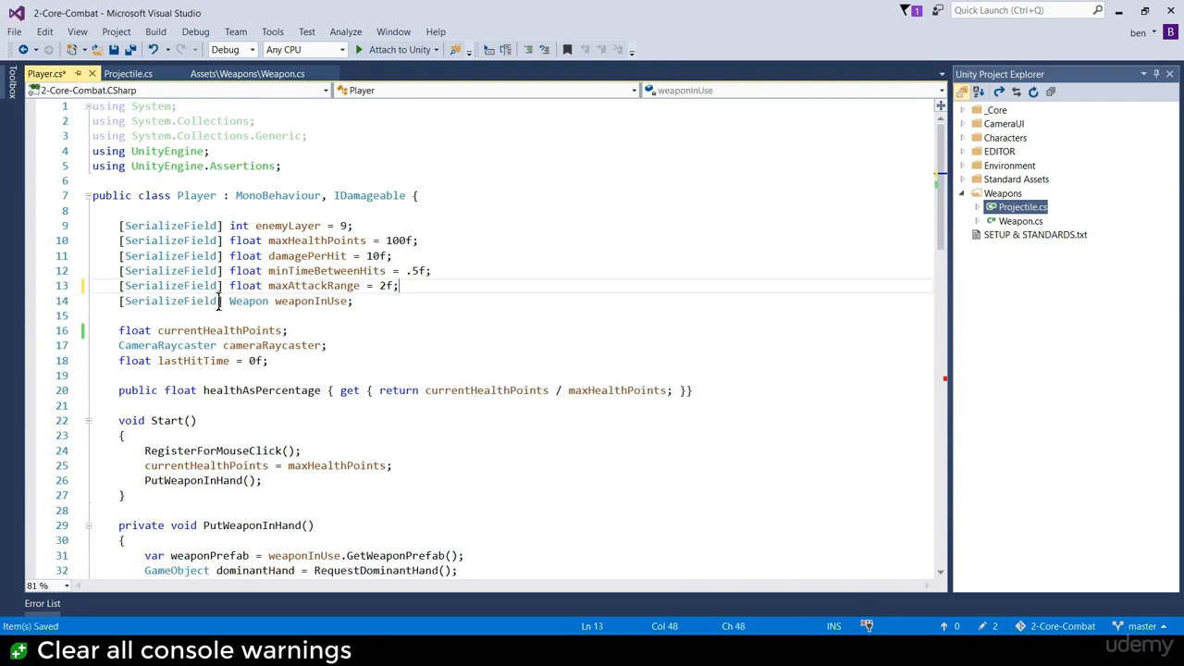
pyautogui.hotkey('ctrl', 's')
# - Delete the "currentTarget = enemy;" assignment and its extra blank line from OnMouseClick in Player.cs, and save
pyautogui.scroll(-7, 278, 319)
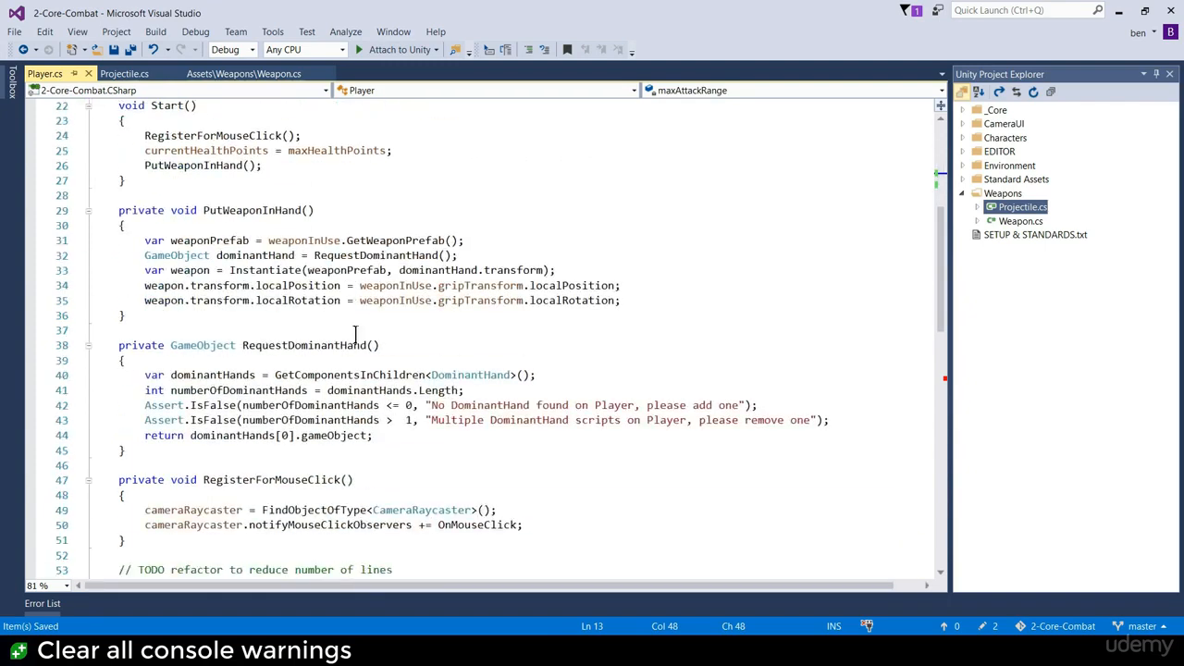
pyautogui.scroll(-13, 355, 333)
pyautogui.scroll(3, 361, 331)
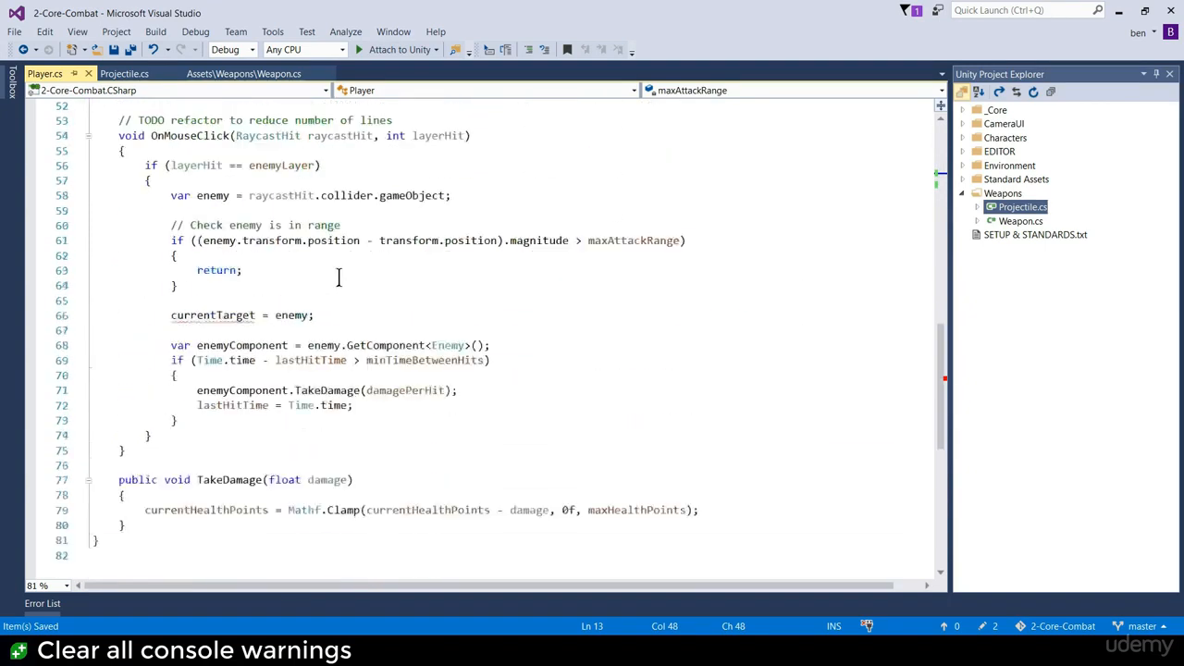
pyautogui.scroll(1, 339, 278)
pyautogui.moveTo(347, 361); pyautogui.dragTo(81, 361)
pyautogui.press('BackSpace')
pyautogui.press('BackSpace')
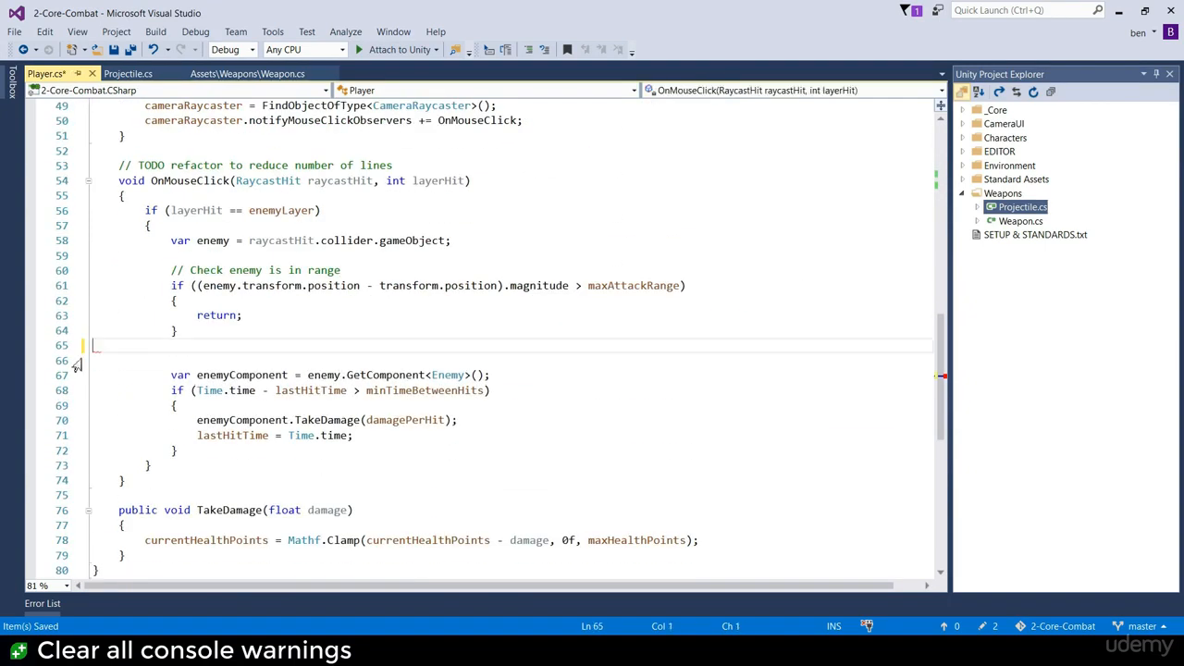
pyautogui.press('BackSpace')
pyautogui.hotkey('ctrl', 's')
# - Switch to Unity, test-run the game by moving the player along the path, and stop it
pyautogui.hotkey('alt', 'Tab')
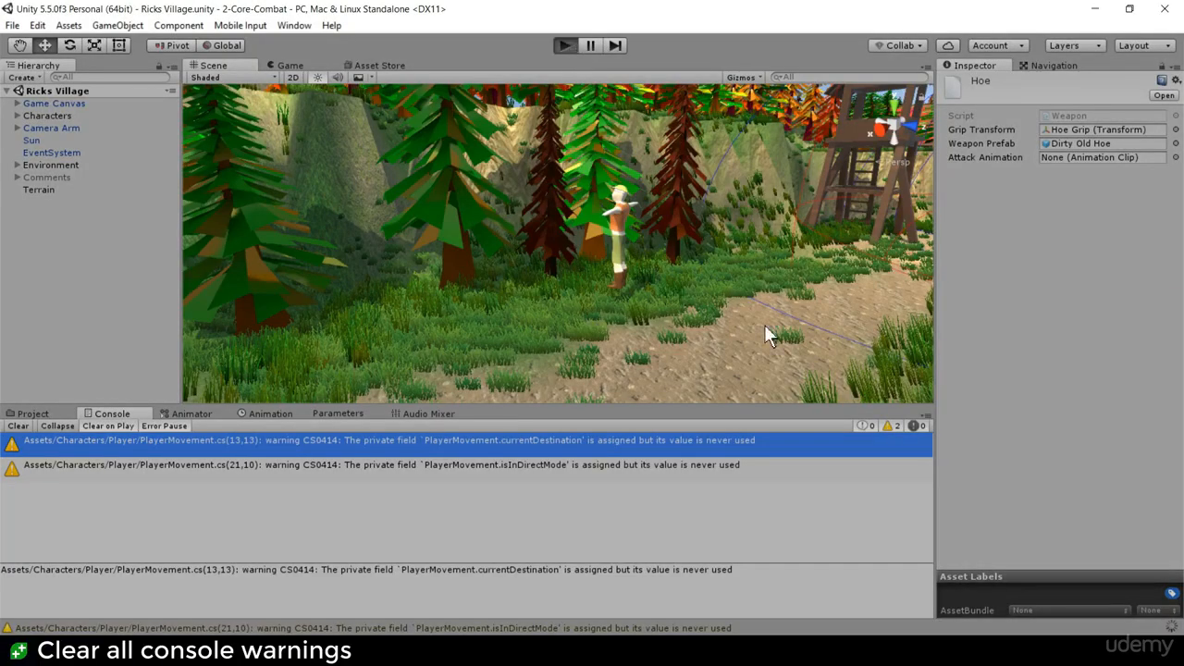
pyautogui.hotkey('ctrl', 'p')
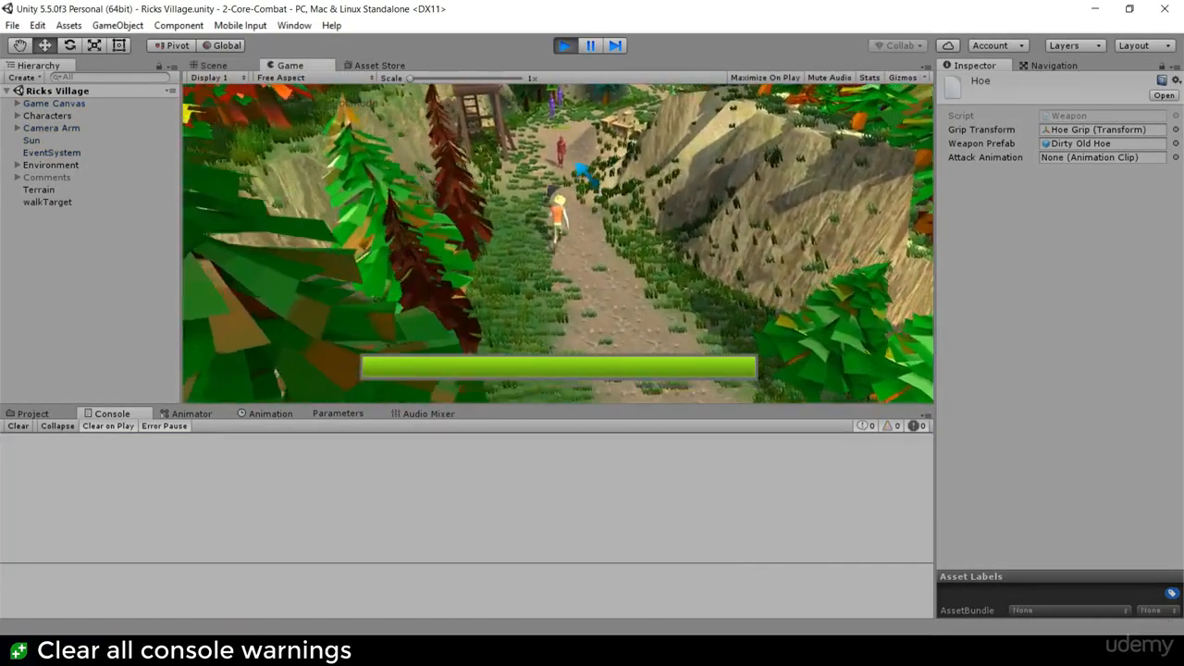
pyautogui.click(535, 212)
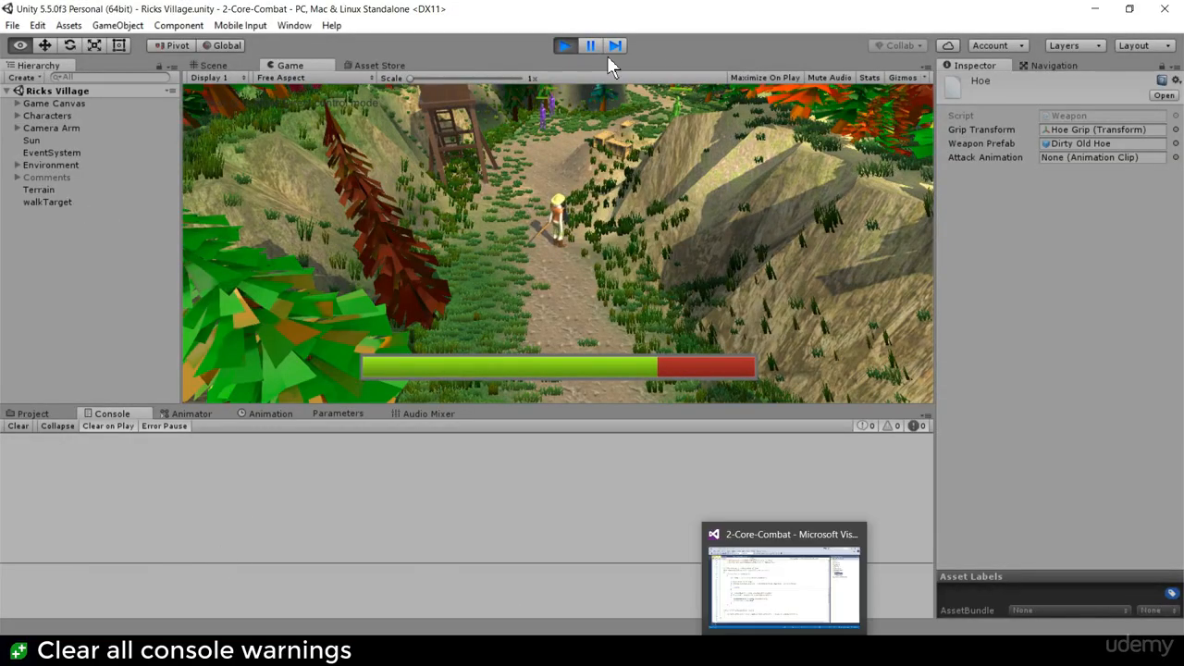
pyautogui.click(564, 45)
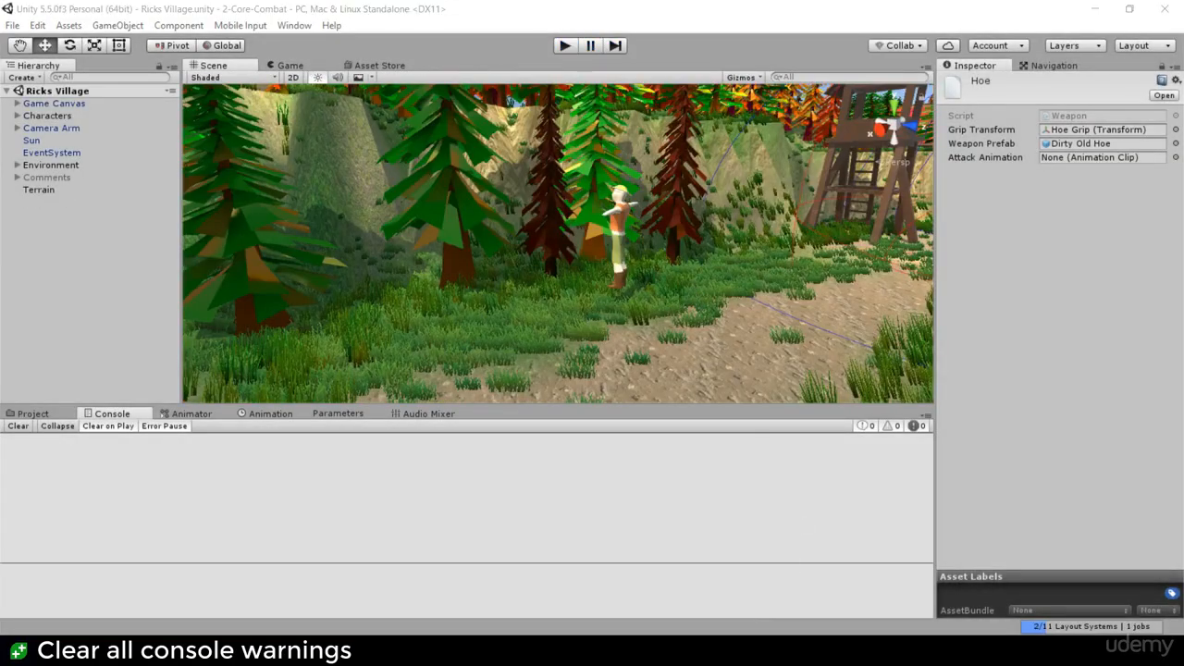
# - Open the PlayerMovement.cs source line behind the unused currentDestination console warning
pyautogui.hotkey('alt', 'Tab')
pyautogui.click(468, 271)
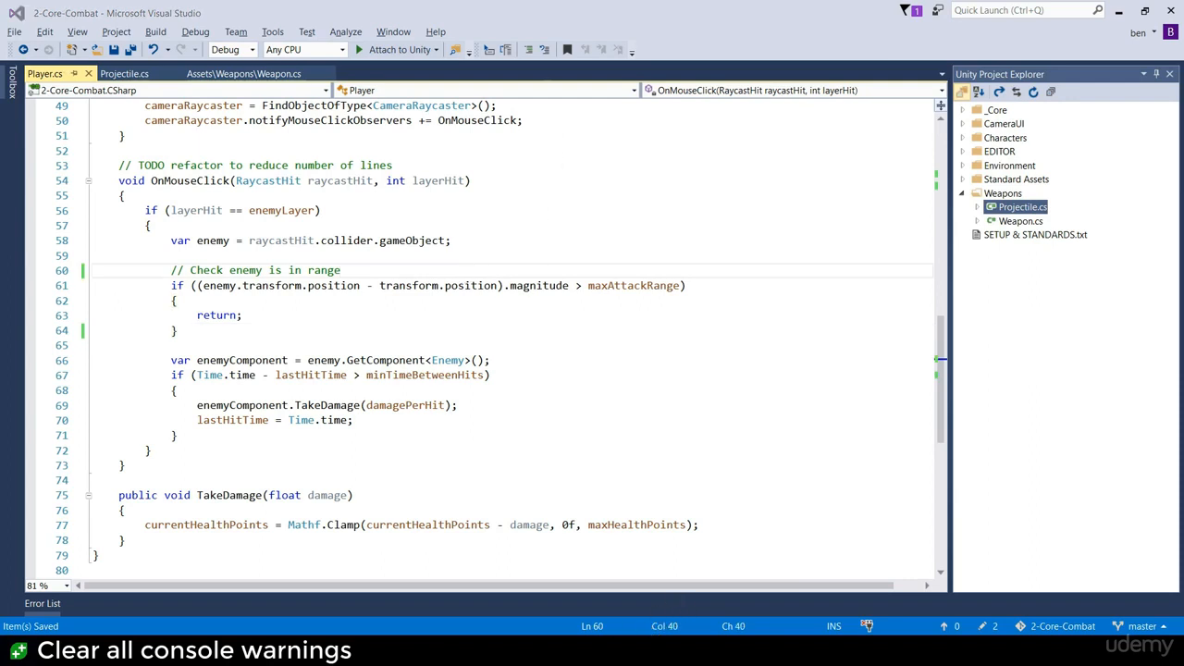
pyautogui.hotkey('alt', 'Tab')
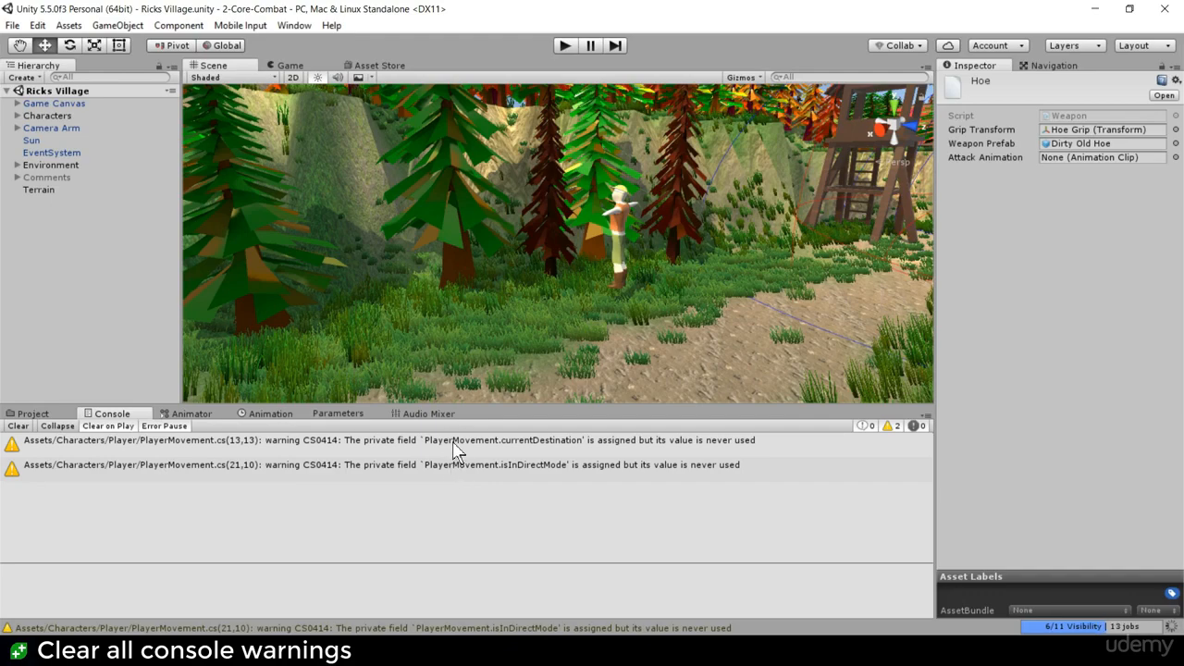
pyautogui.doubleClick(454, 444)
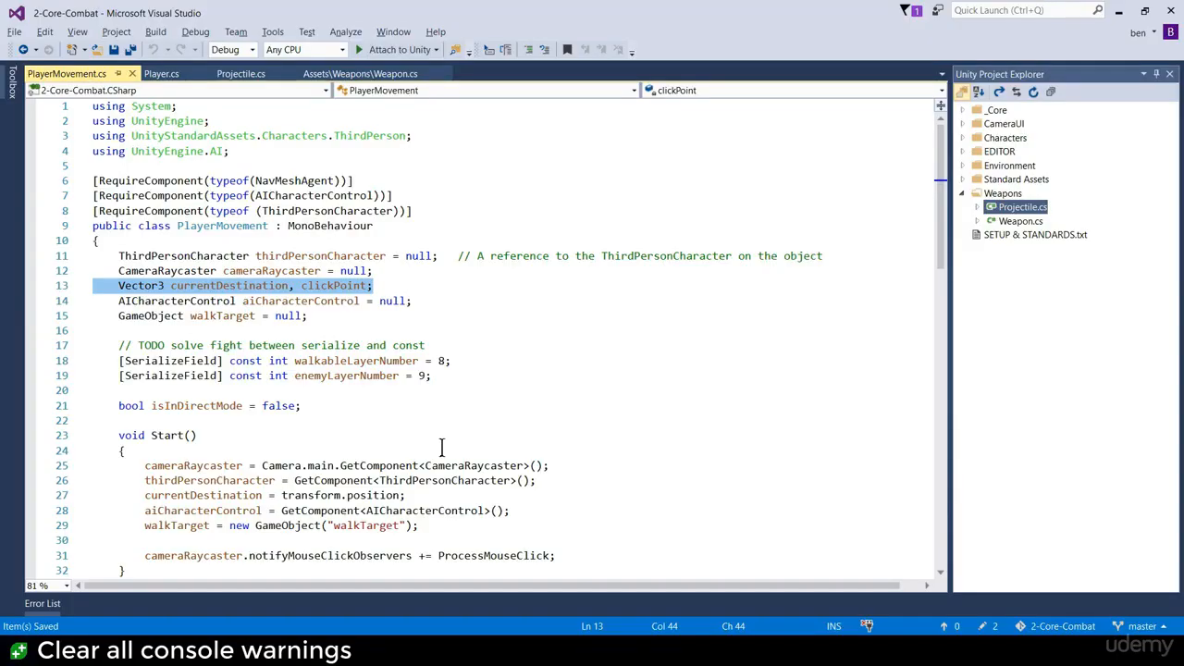
# - Remove currentDestination from the Vector3 declaration in PlayerMovement.cs, leaving only clickPoint, and save
pyautogui.doubleClick(257, 287)
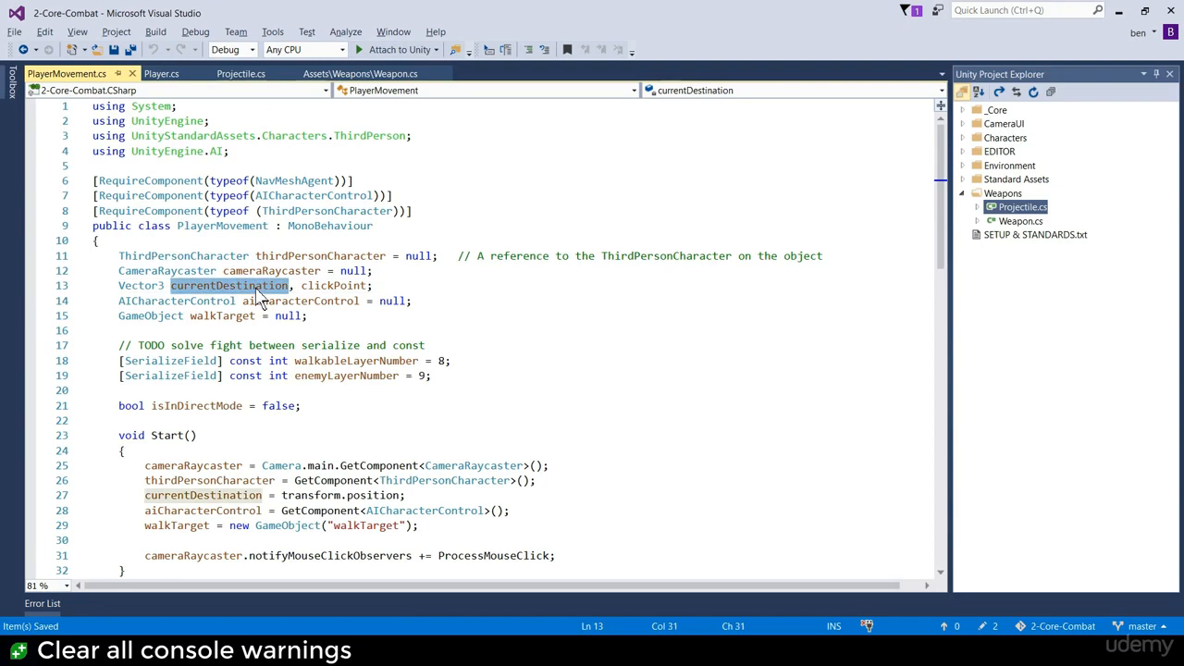
pyautogui.press('Delete')
pyautogui.press('Delete')
pyautogui.press('Delete')
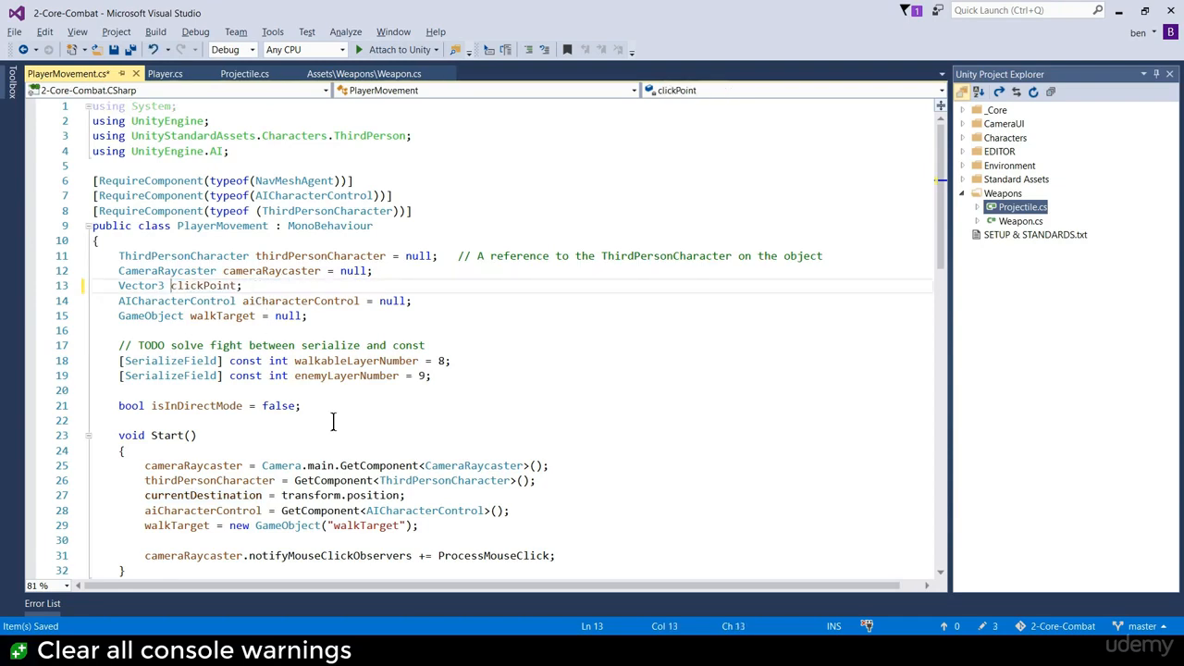
pyautogui.hotkey('ctrl', 's')
# - Delete the "currentDestination = transform.position;" line from Start() in PlayerMovement.cs and save
pyautogui.scroll(-4, 335, 426)
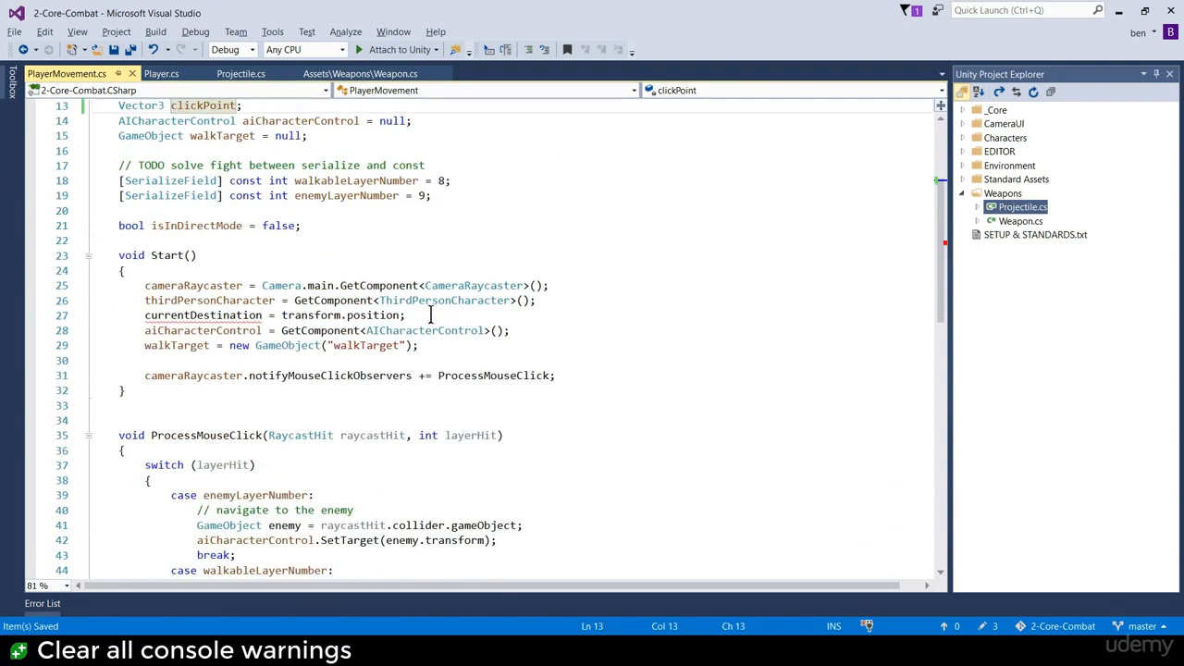
pyautogui.moveTo(430, 315); pyautogui.dragTo(13, 317)
pyautogui.press('Delete')
pyautogui.press('BackSpace')
pyautogui.scroll(-4, 286, 419)
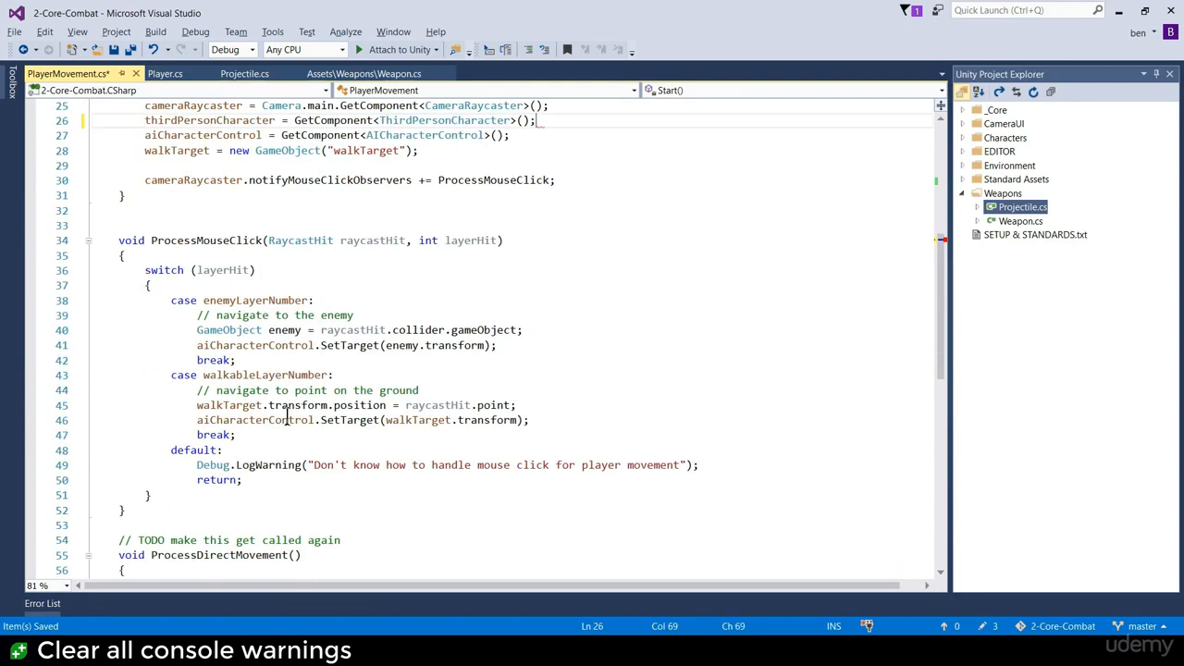
pyautogui.hotkey('ctrl', 's')
# - Switch to Unity, run the game briefly to check that it still works, and stop it
pyautogui.scroll(-8, 419, 397)
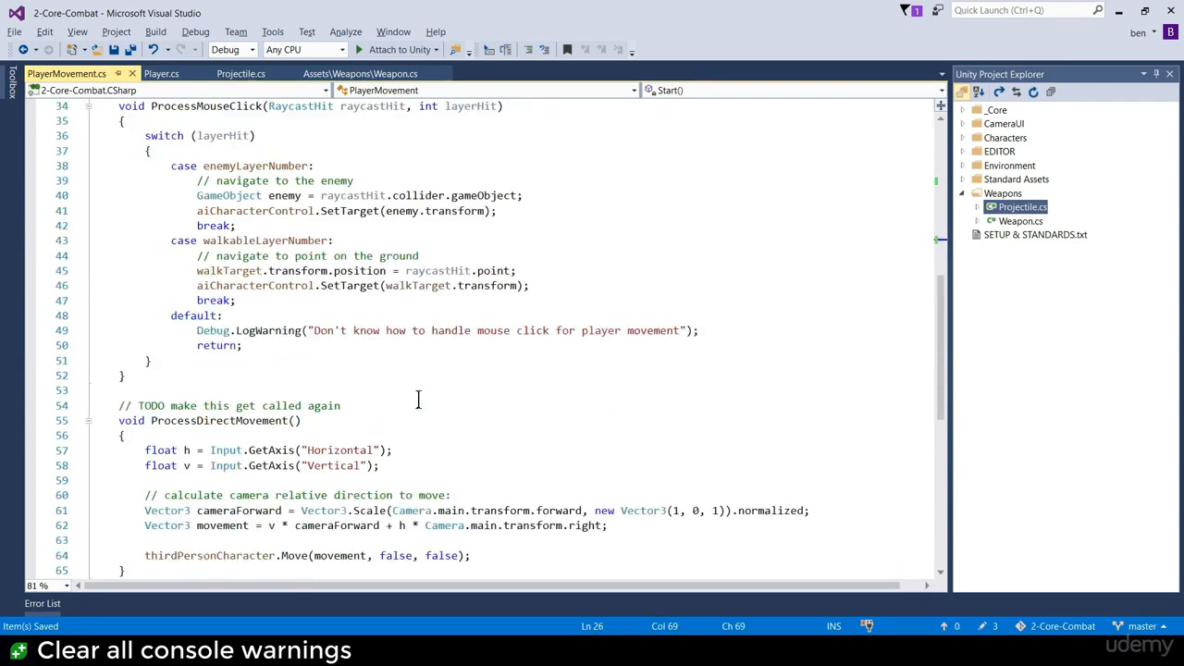
pyautogui.scroll(16, 419, 397)
pyautogui.hotkey('alt', 'Tab')
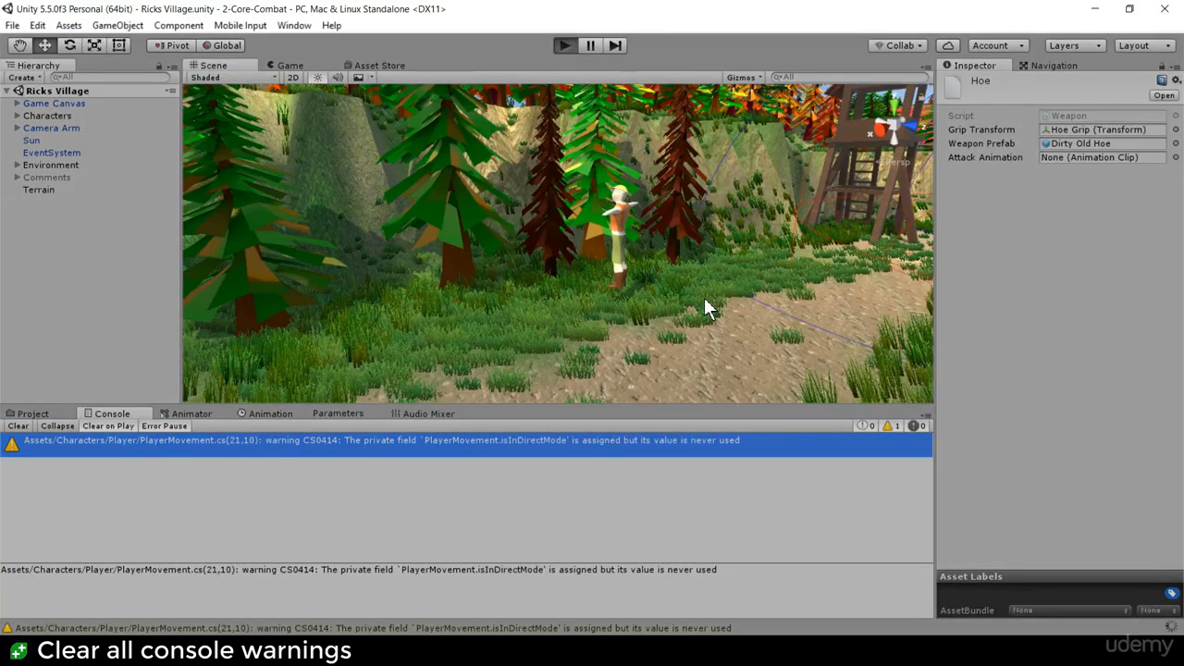
pyautogui.hotkey('ctrl', 'p')
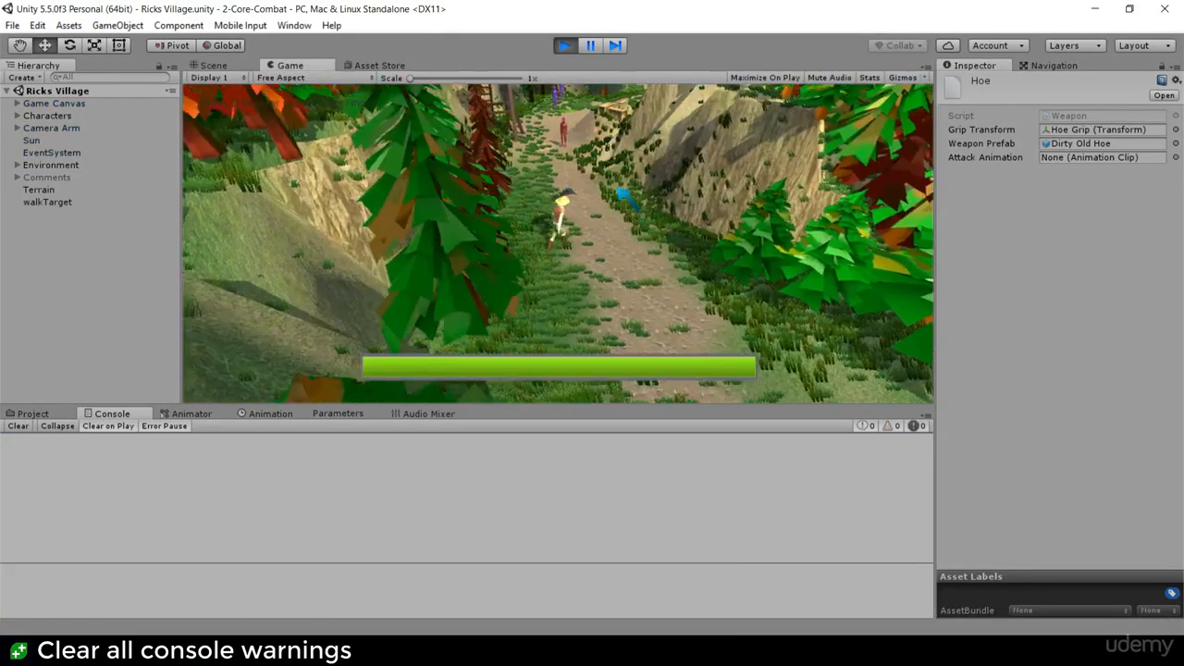
pyautogui.click(562, 43)
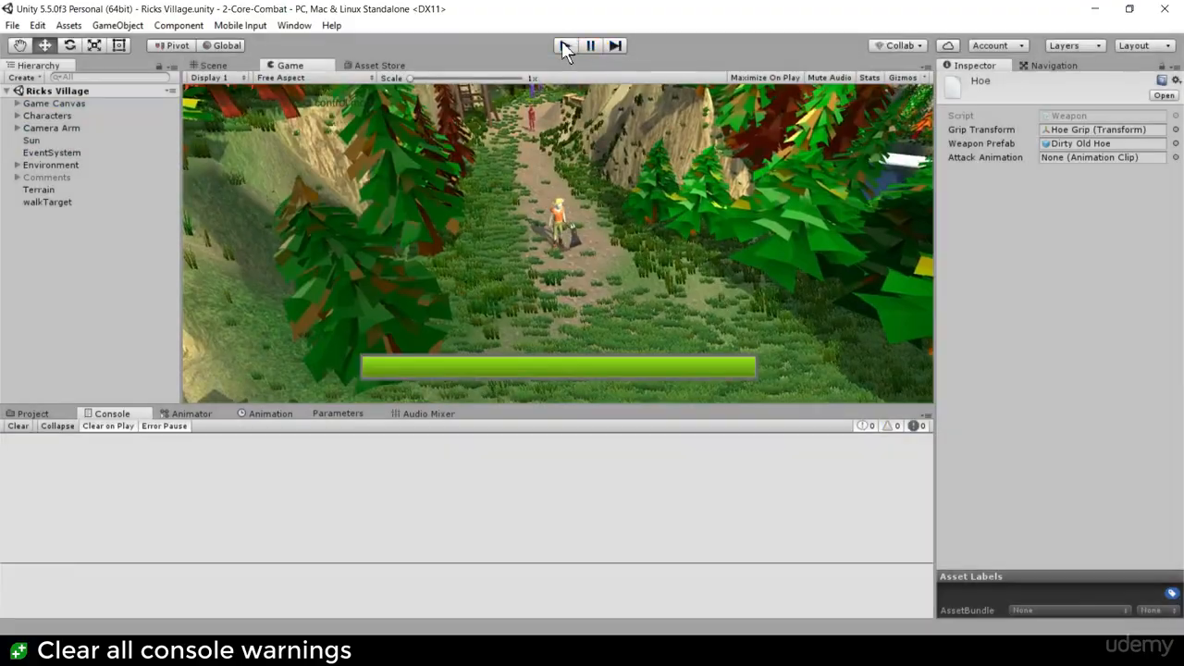
# - Return to Visual Studio and examine isInDirectMode, ProcessMouseClick and ProcessDirectMovement in PlayerMovement.cs
pyautogui.hotkey('alt', 'Tab')
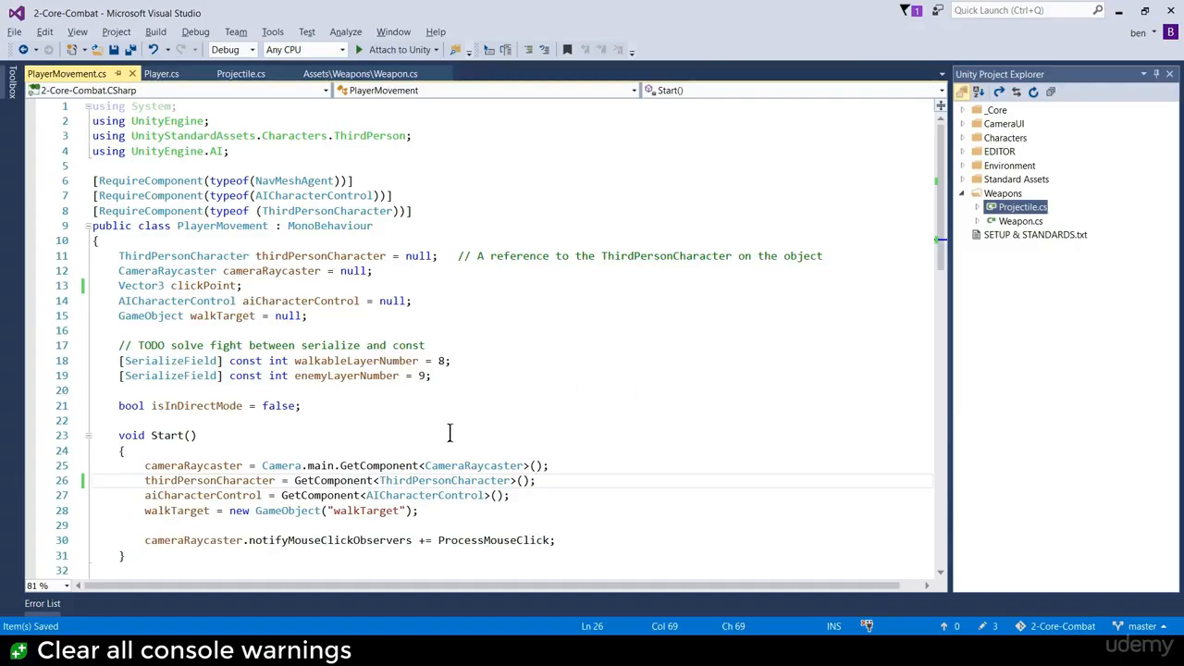
pyautogui.scroll(-2, 224, 462)
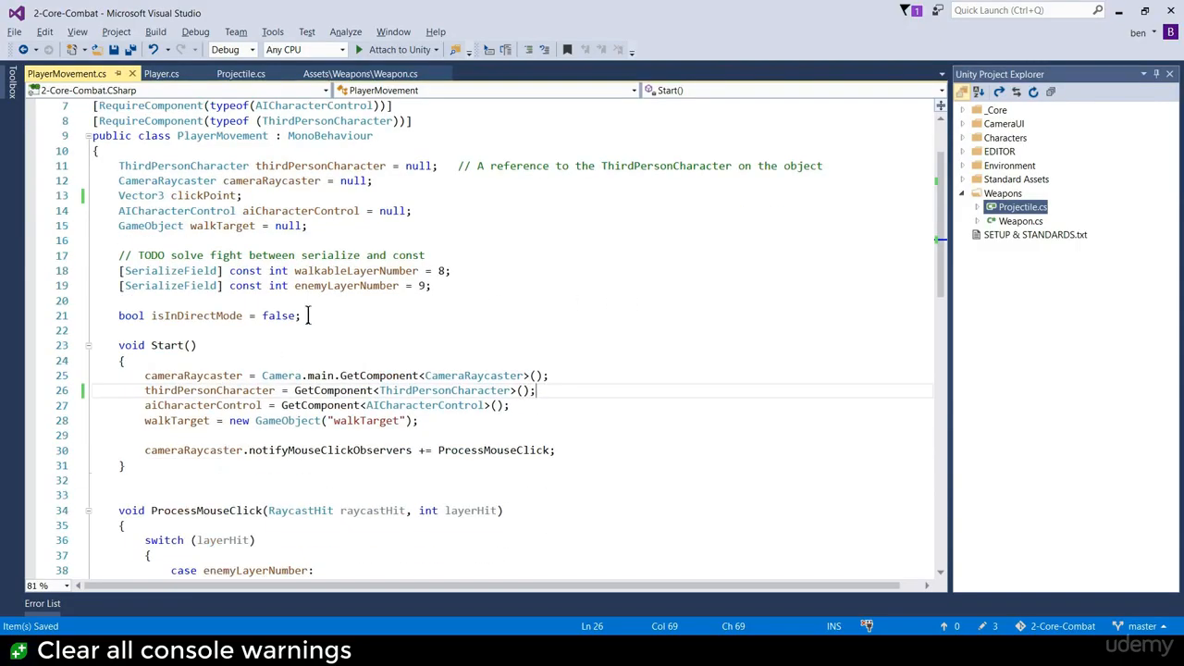
pyautogui.moveTo(308, 316); pyautogui.dragTo(133, 303)
pyautogui.scroll(-5, 336, 441)
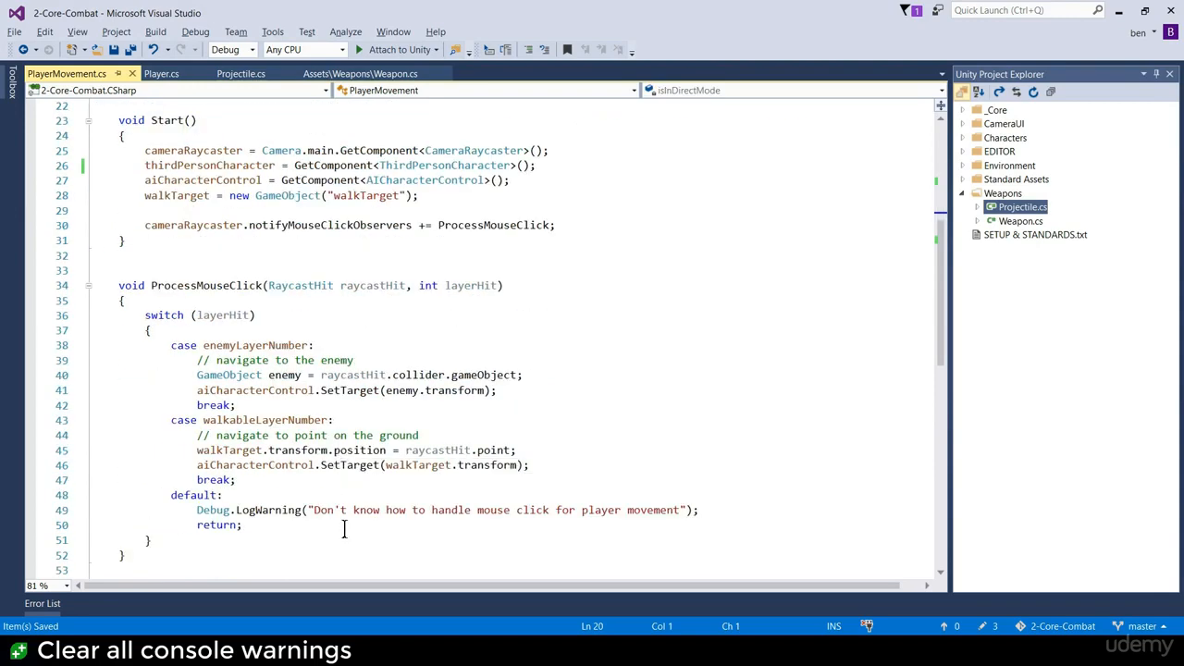
pyautogui.moveTo(343, 536); pyautogui.dragTo(29, 295)
pyautogui.scroll(4, 603, 354)
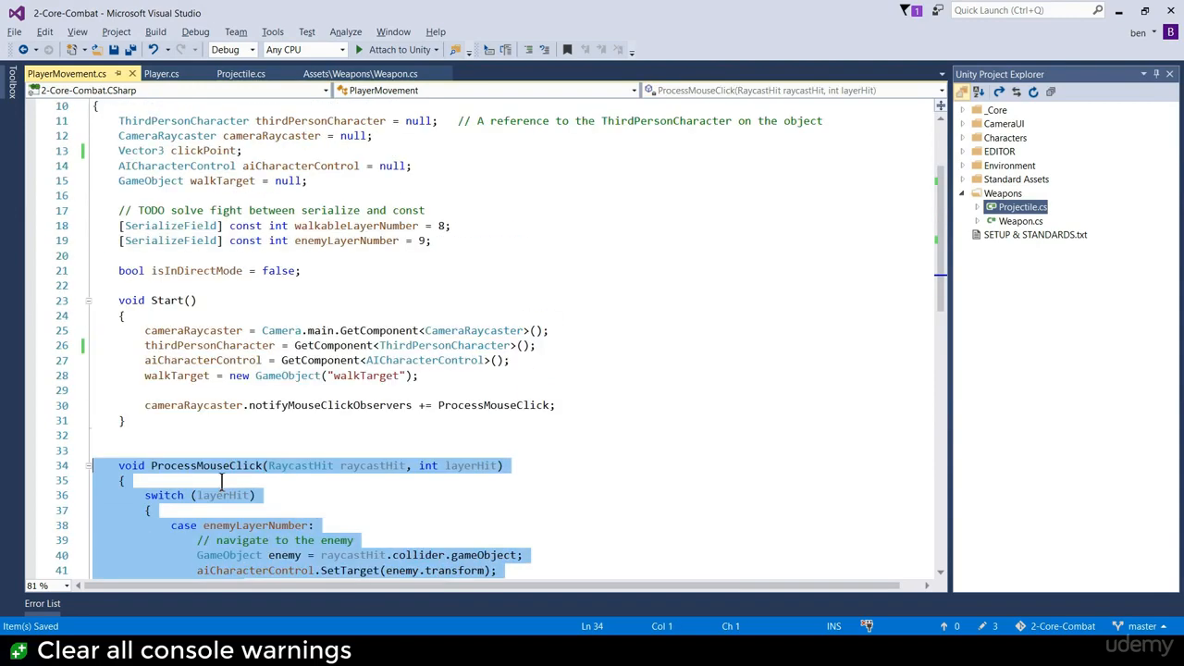
pyautogui.scroll(-10, 370, 416)
pyautogui.moveTo(228, 478); pyautogui.dragTo(3, 309)
pyautogui.scroll(13, 336, 405)
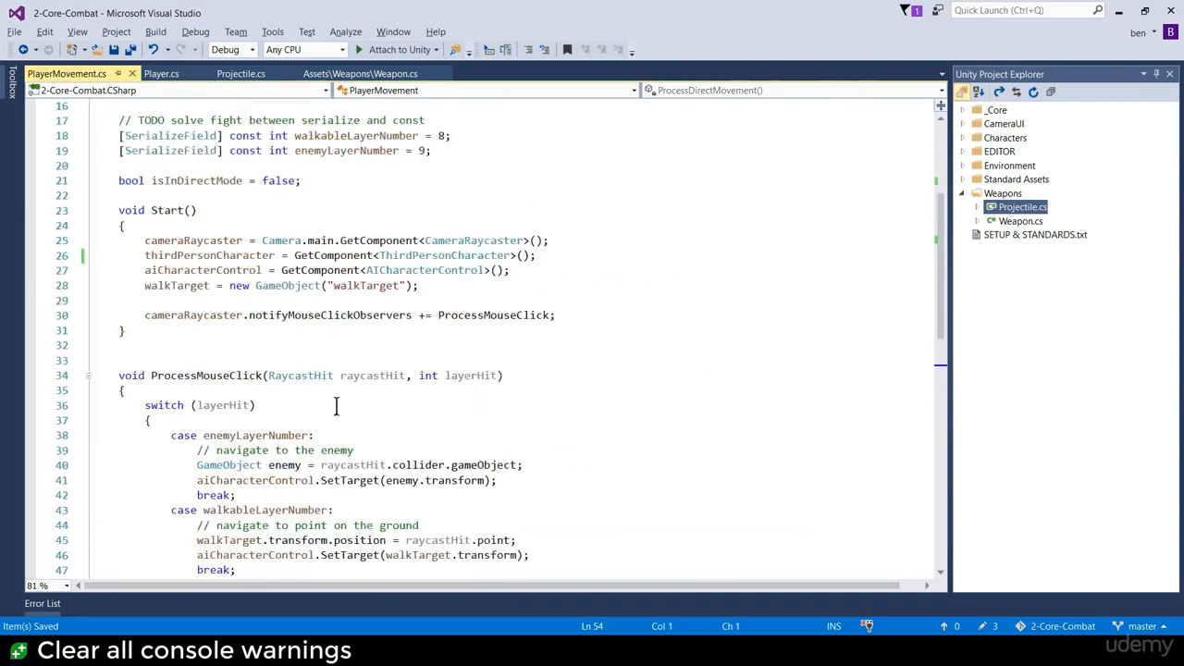
# - Switch to Unity and select the Player prefab in the Assets/Characters/Player folder
pyautogui.hotkey('alt', 'Tab')
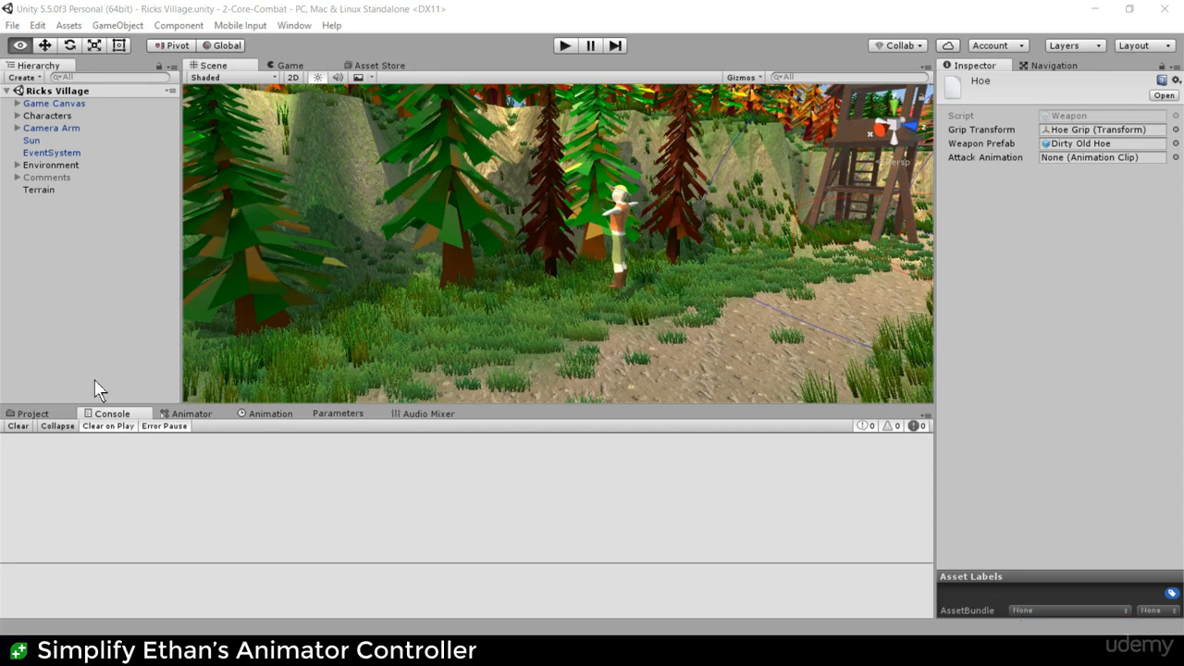
pyautogui.click(32, 413)
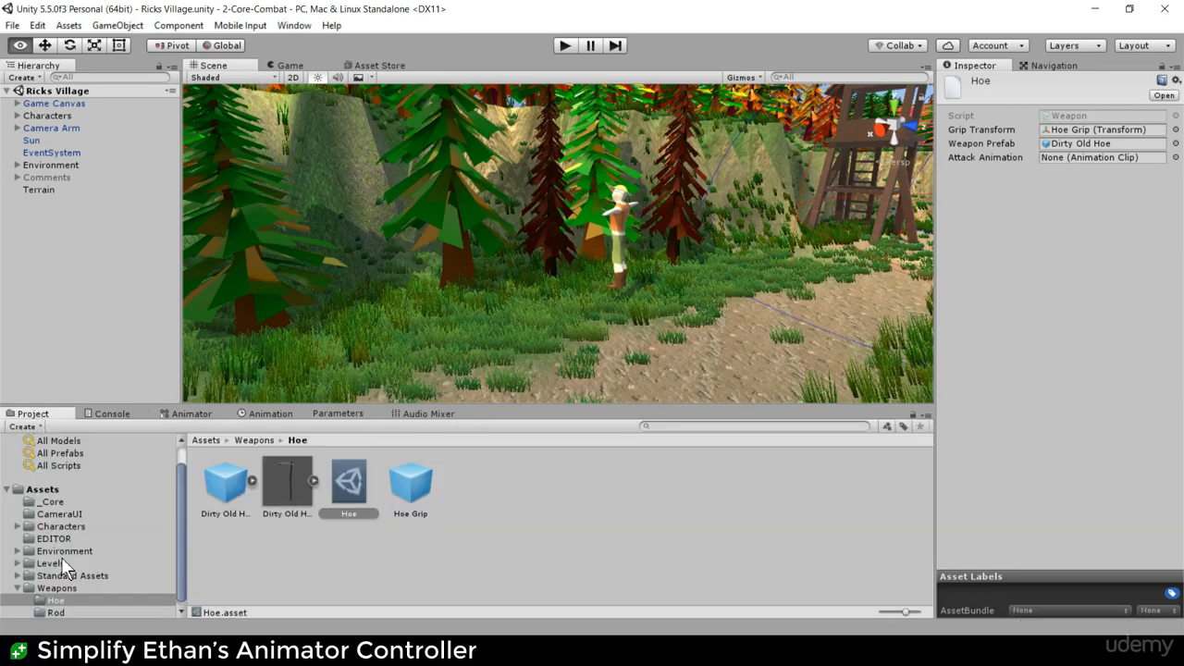
pyautogui.click(53, 525)
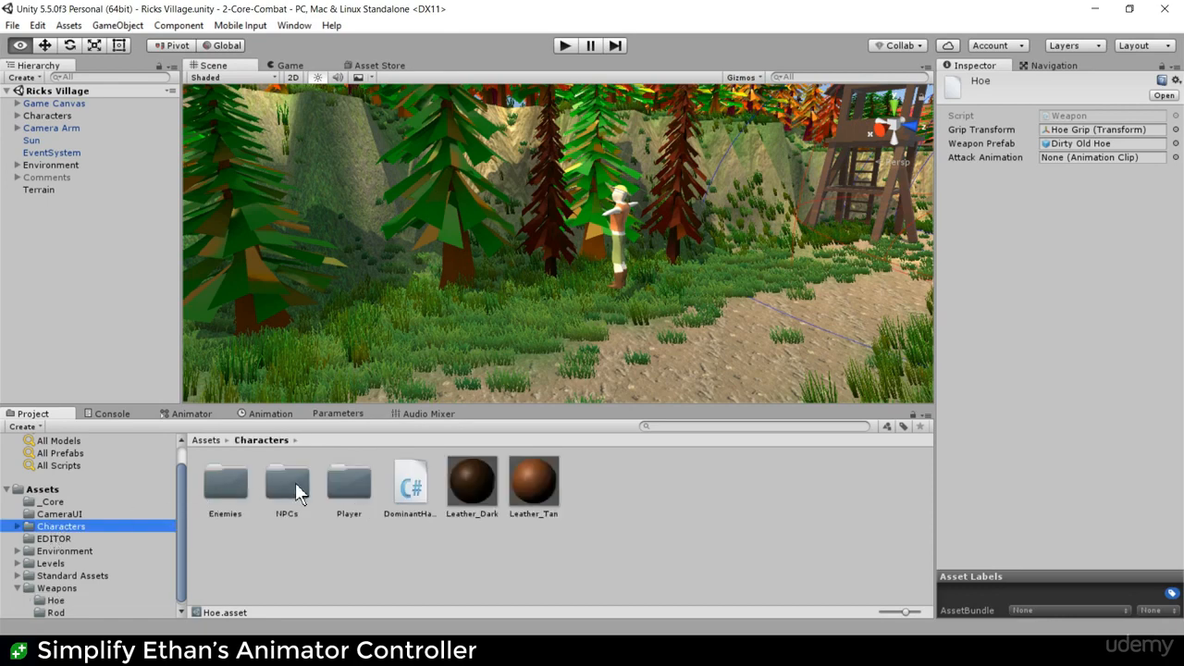
pyautogui.doubleClick(329, 481)
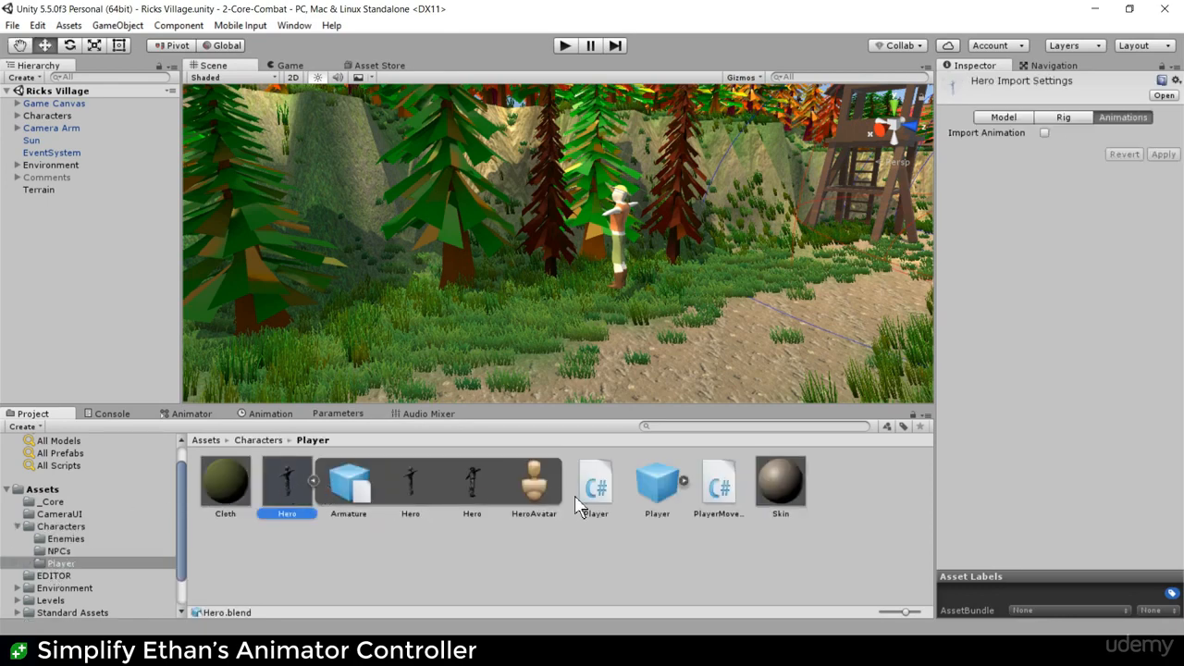
pyautogui.click(313, 480)
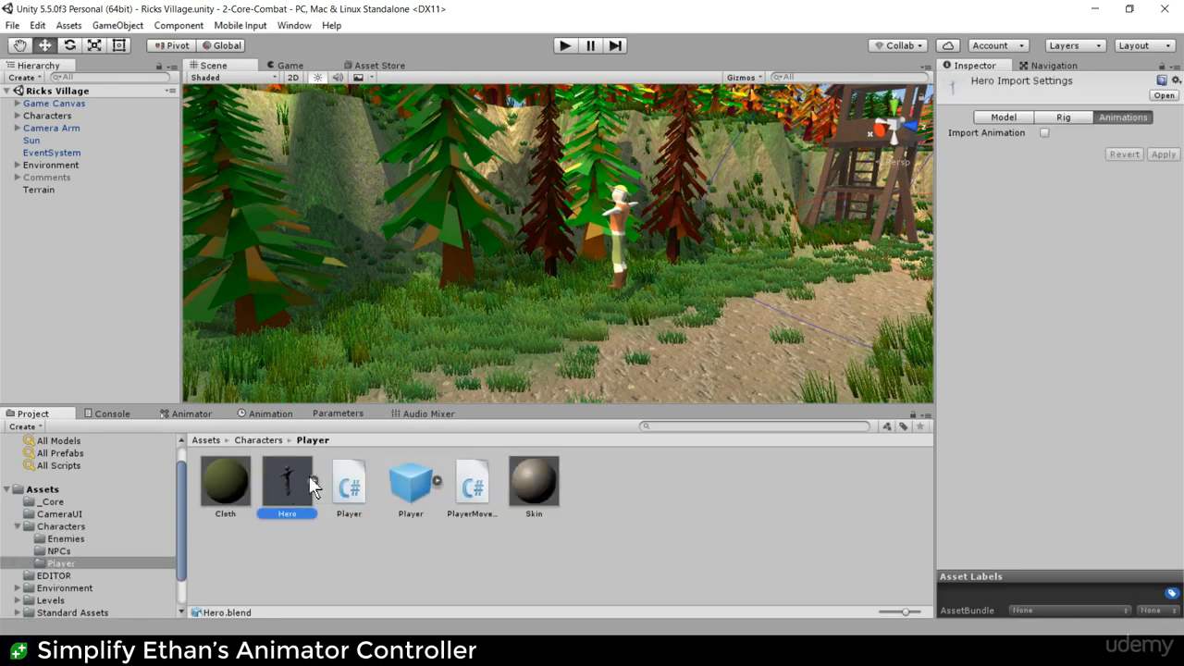
pyautogui.click(416, 492)
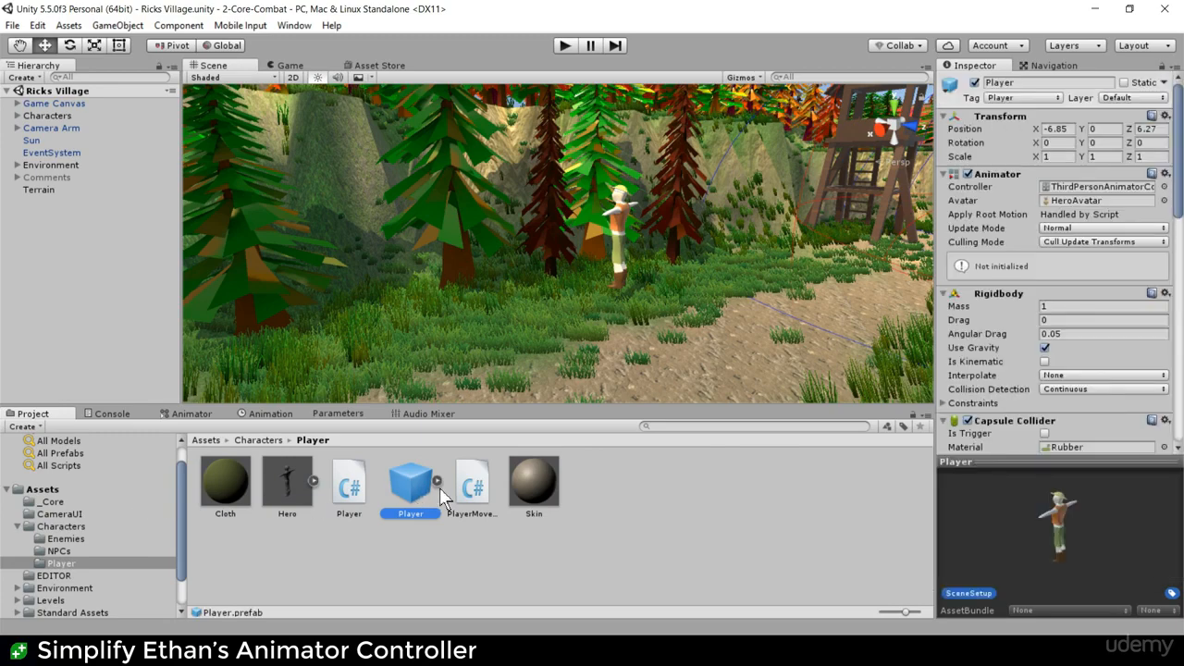
# - Display the player's ThirdPersonAnimatorController graph in the Animator and select the Player under Characters in the scene hierarchy
pyautogui.click(274, 413)
pyautogui.click(194, 415)
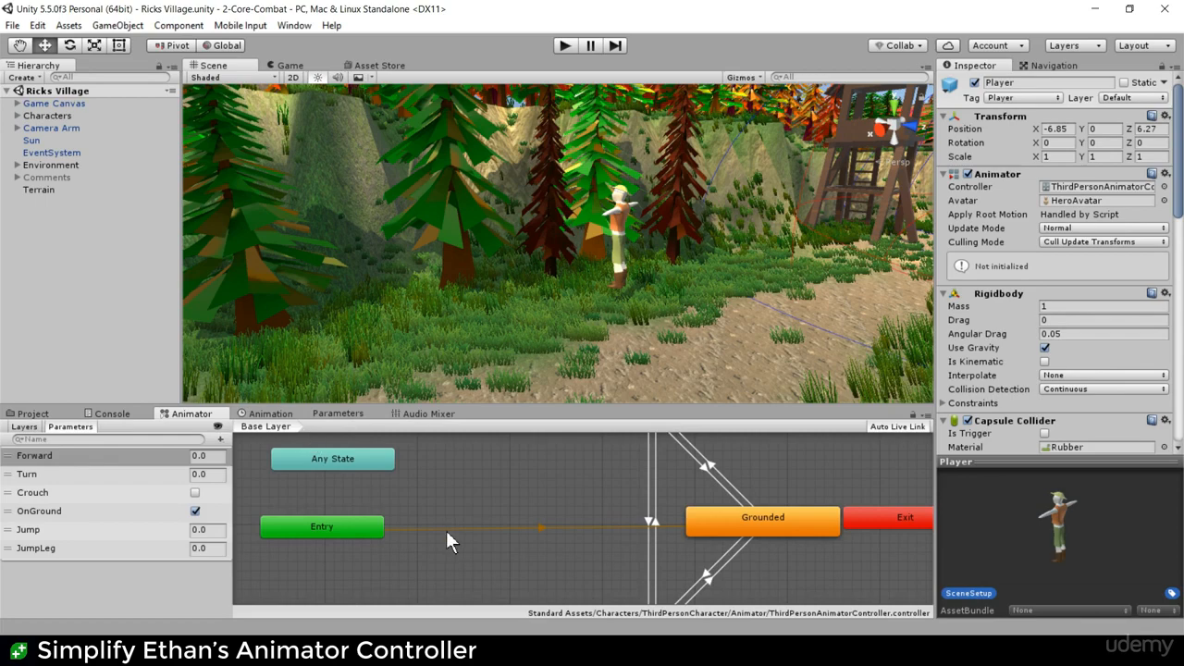
pyautogui.moveTo(446, 534); pyautogui.dragTo(305, 398, button='middle')
pyautogui.click(17, 115)
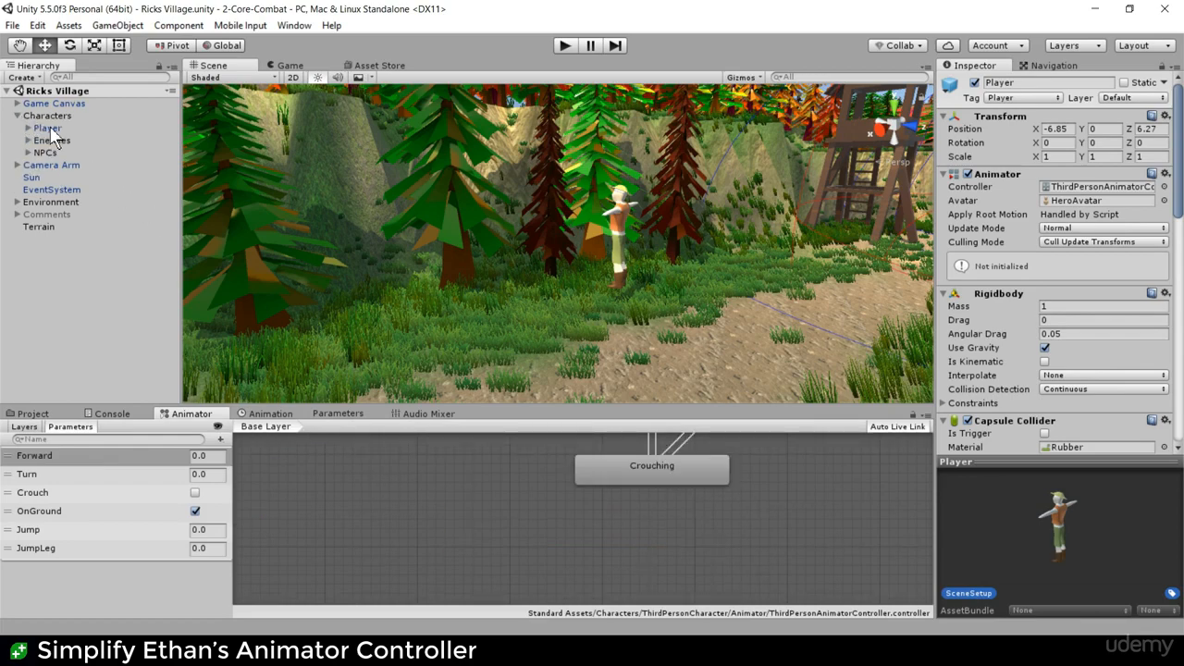
pyautogui.click(46, 127)
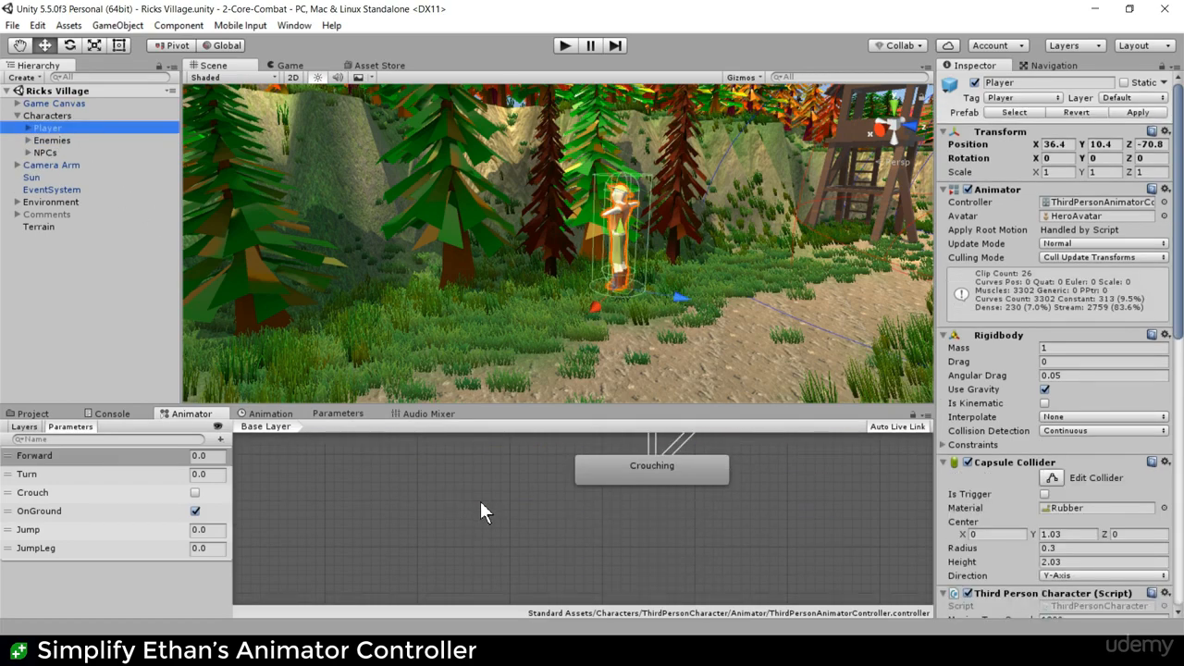
# - Enlarge the Animator area and delete the Airborne and Crouching states from the Base Layer
pyautogui.moveTo(563, 412); pyautogui.dragTo(565, 325)
pyautogui.click(522, 422)
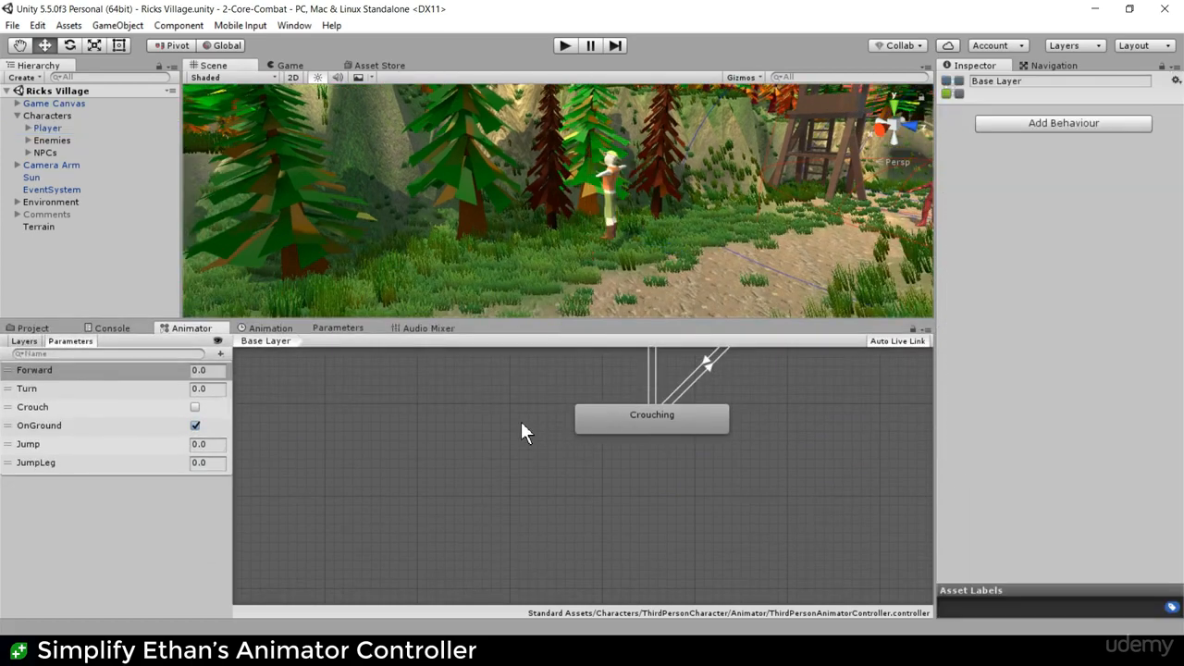
pyautogui.moveTo(513, 417); pyautogui.dragTo(492, 493, button='middle')
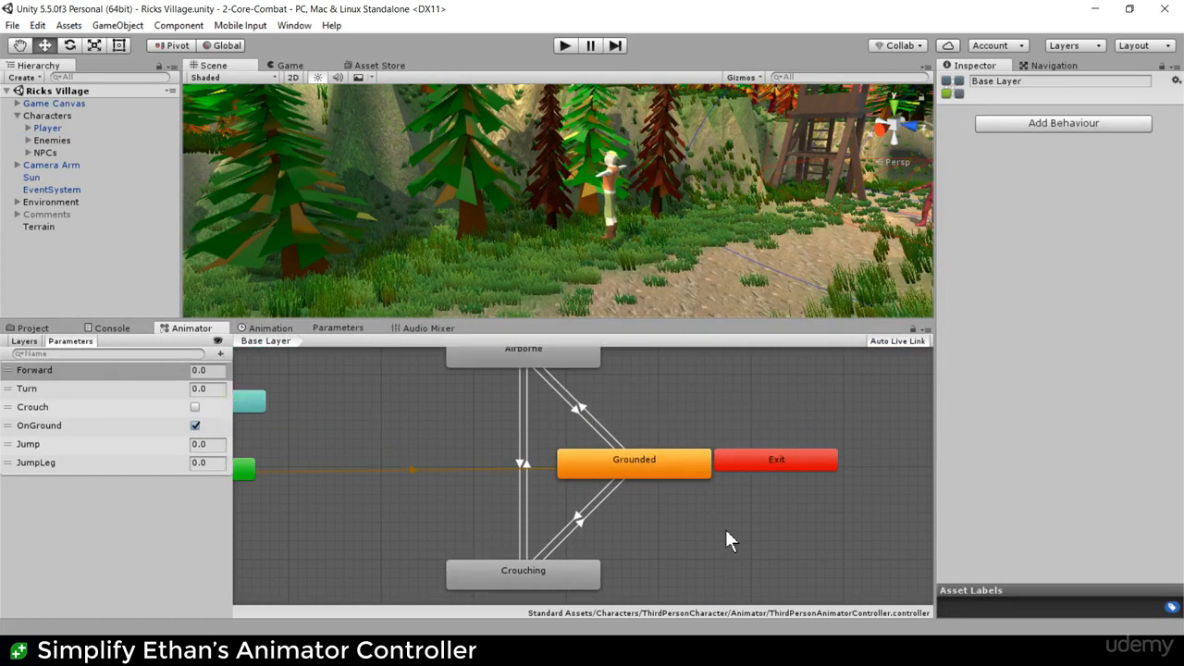
pyautogui.click(567, 359)
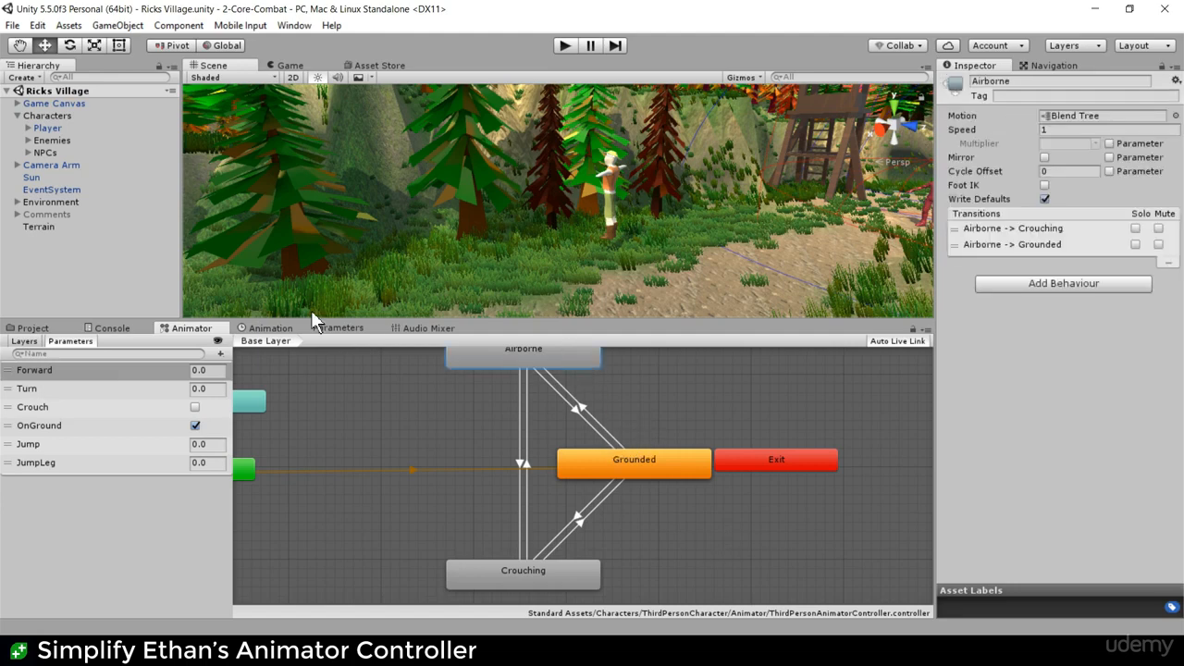
pyautogui.press('Delete')
pyautogui.click(523, 573)
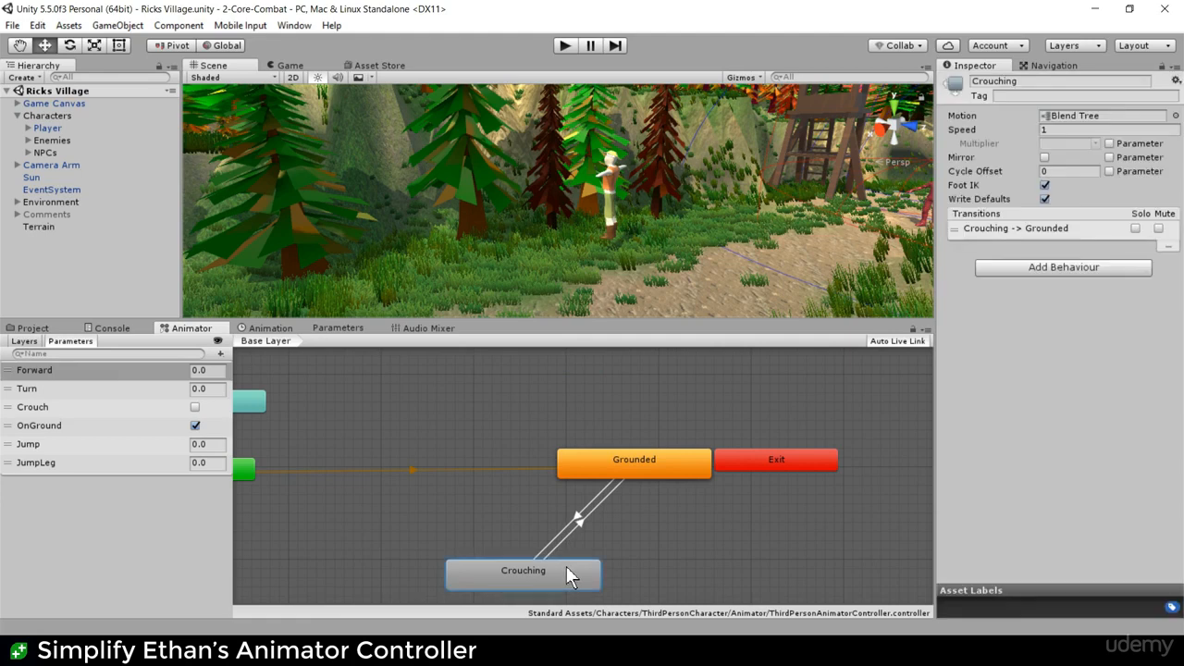
pyautogui.press('Delete')
# - Move the Grounded state close beside the Entry node in the Animator graph
pyautogui.click(649, 455)
pyautogui.moveTo(650, 456); pyautogui.dragTo(424, 464)
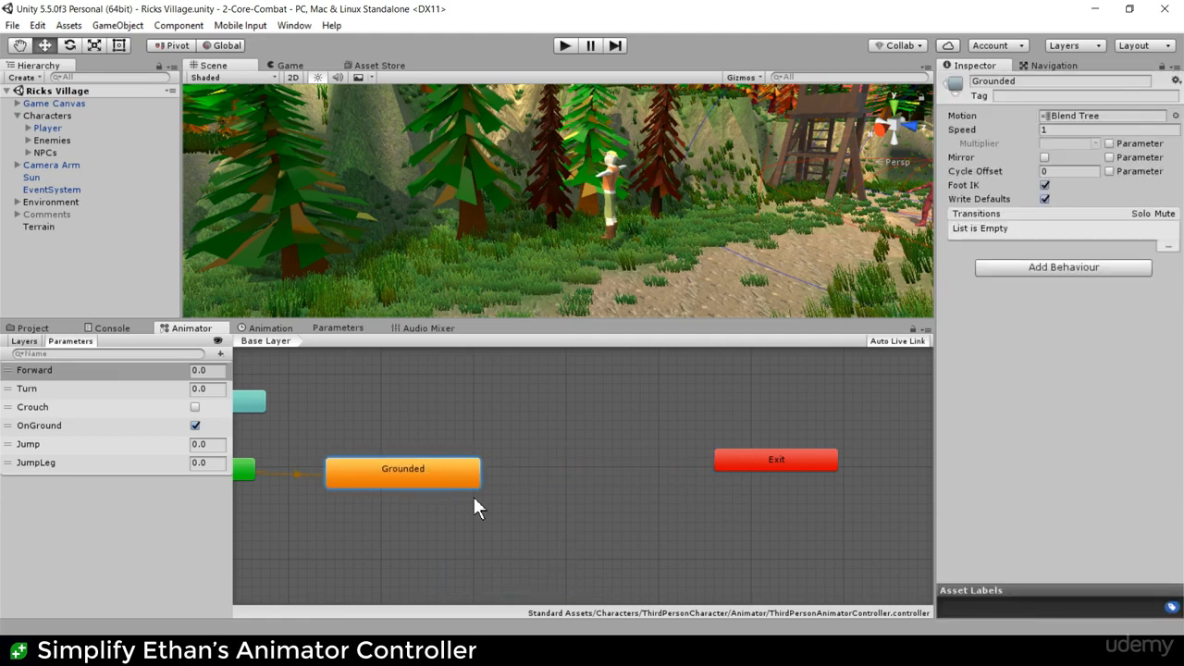
pyautogui.moveTo(458, 524); pyautogui.dragTo(600, 528, button='middle')
# - Run the game, send the player to a point on the path to test the simplified controller, and stop it
pyautogui.click(564, 47)
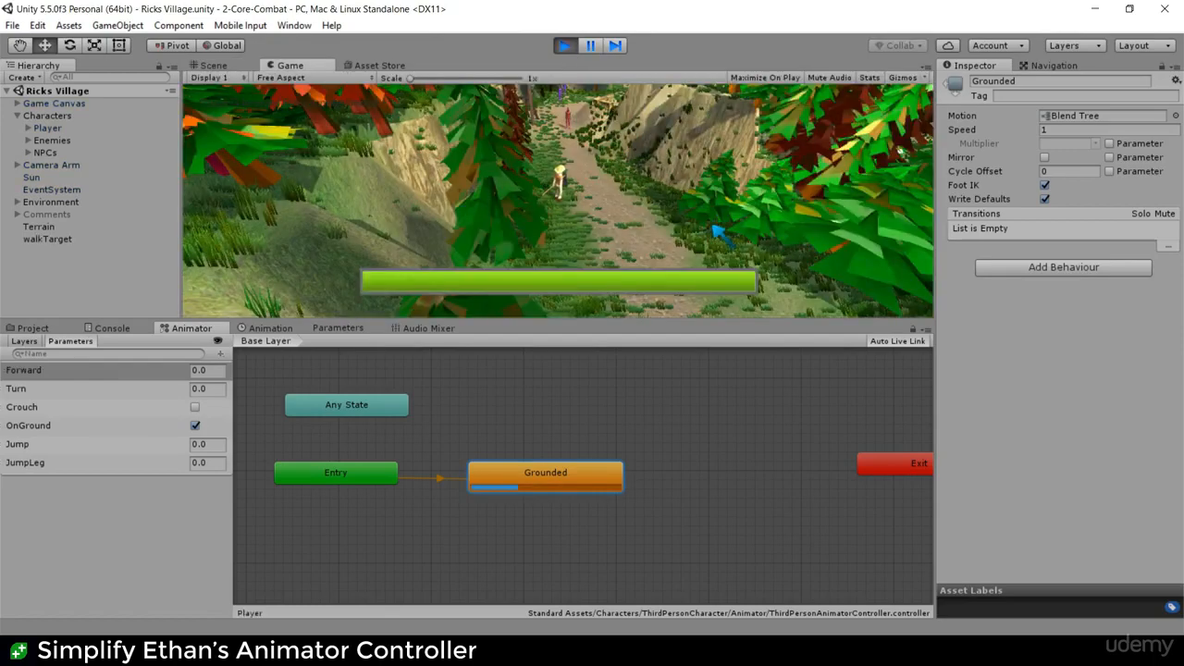
pyautogui.click(619, 189)
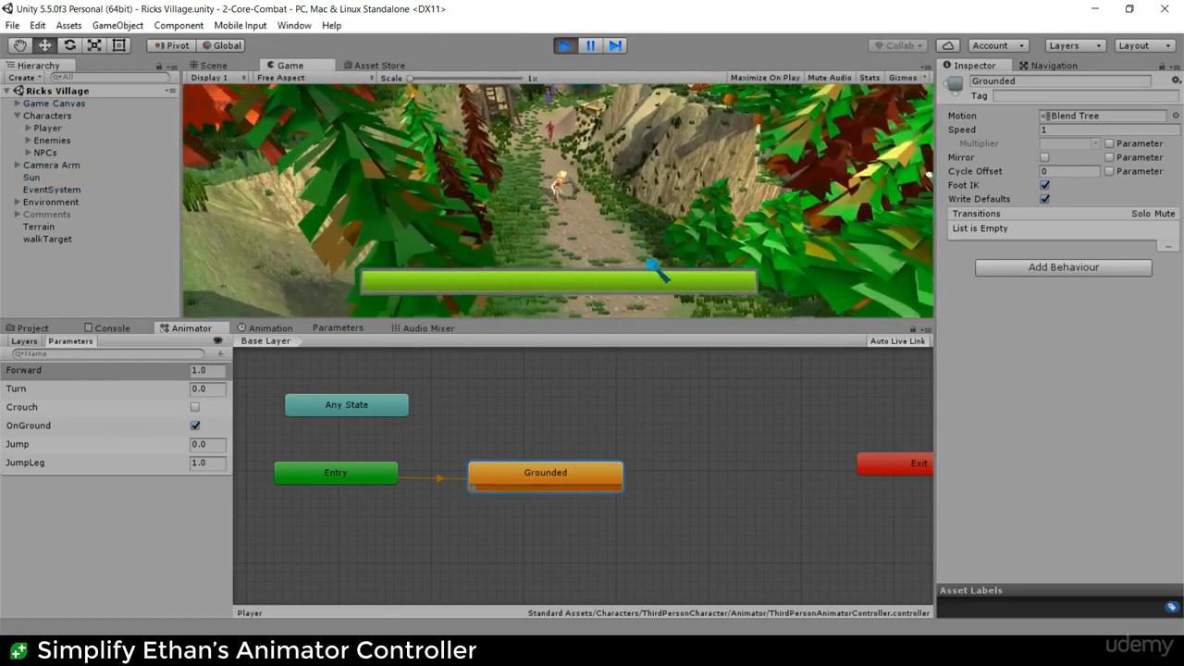
pyautogui.click(566, 46)
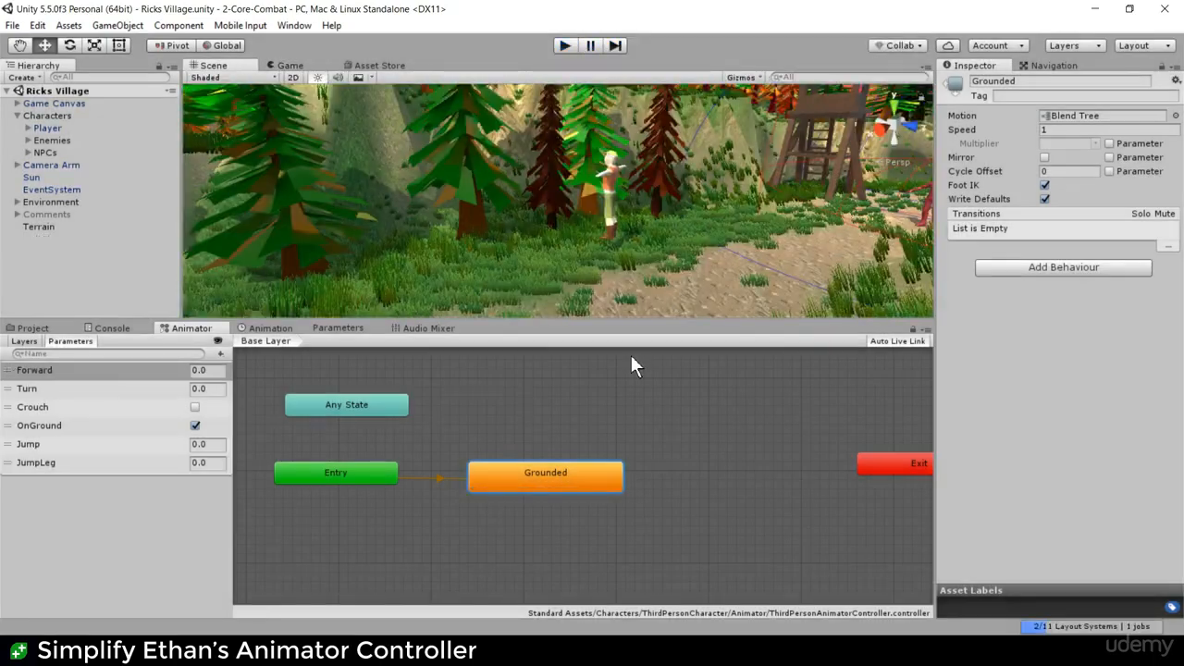
pyautogui.scroll(-2, 614, 258)
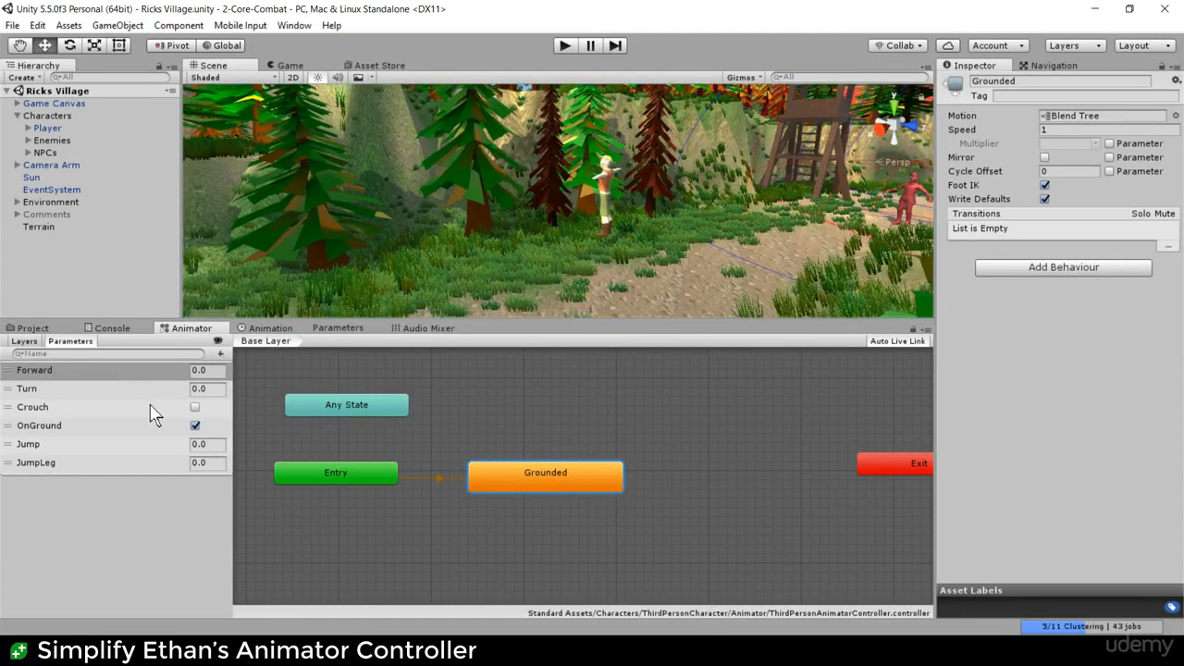
# - Run the game again, direct the player back and forth to several points along the path, and stop it
pyautogui.click(566, 45)
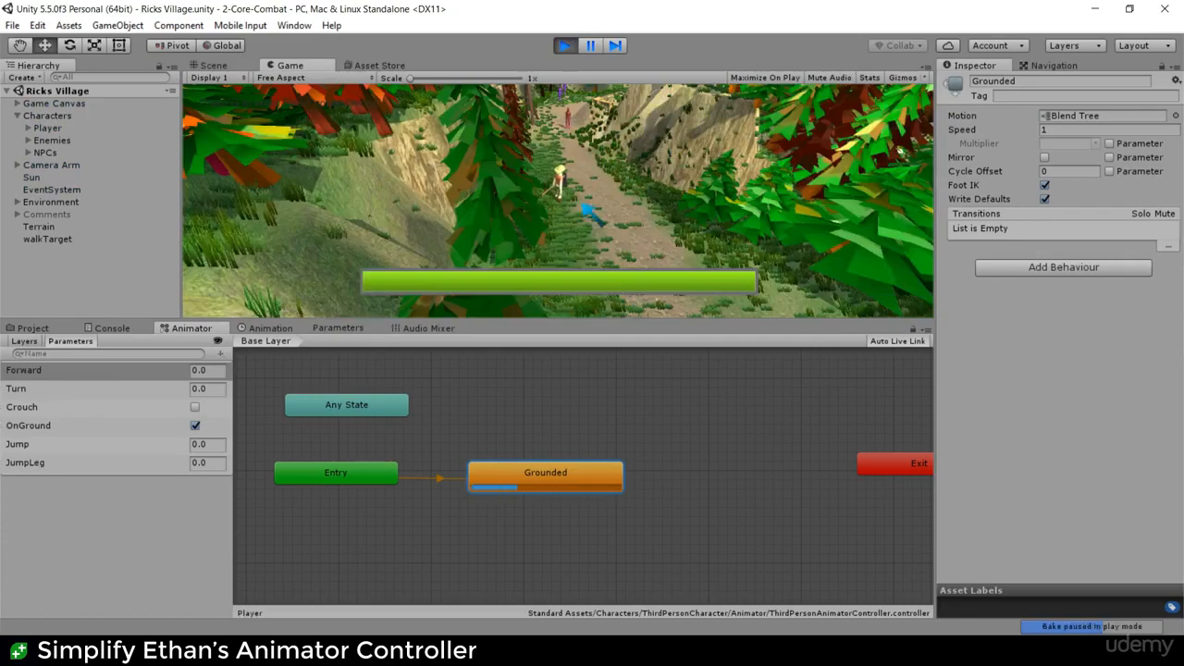
pyautogui.click(568, 140)
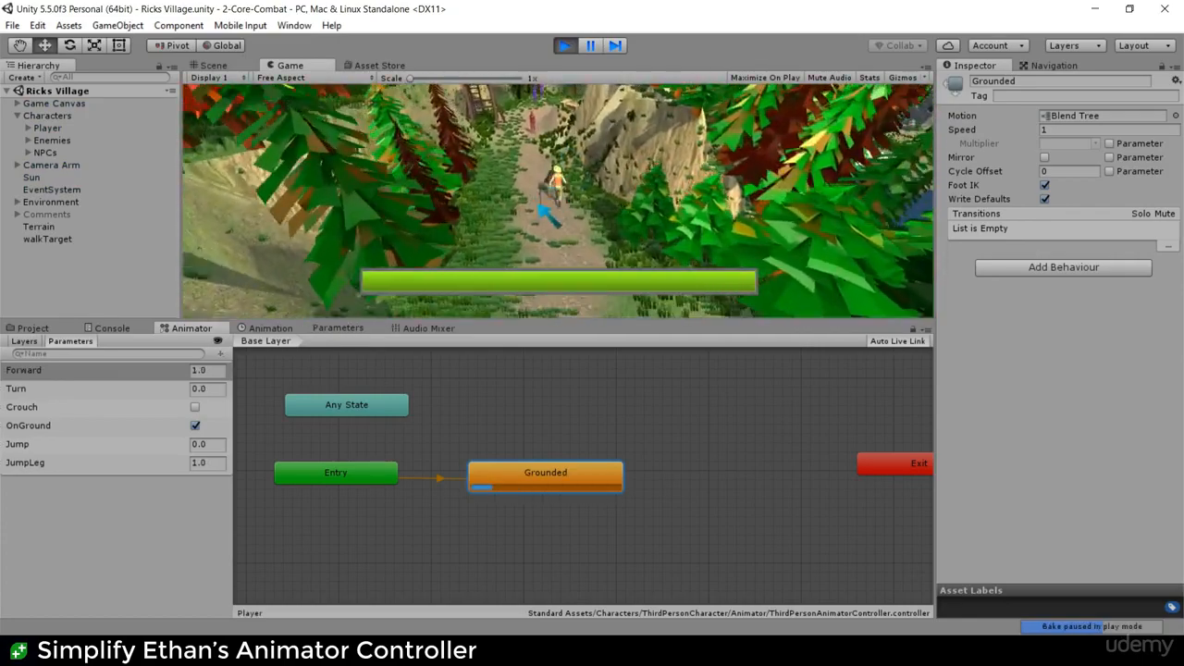
pyautogui.click(586, 265)
pyautogui.click(543, 268)
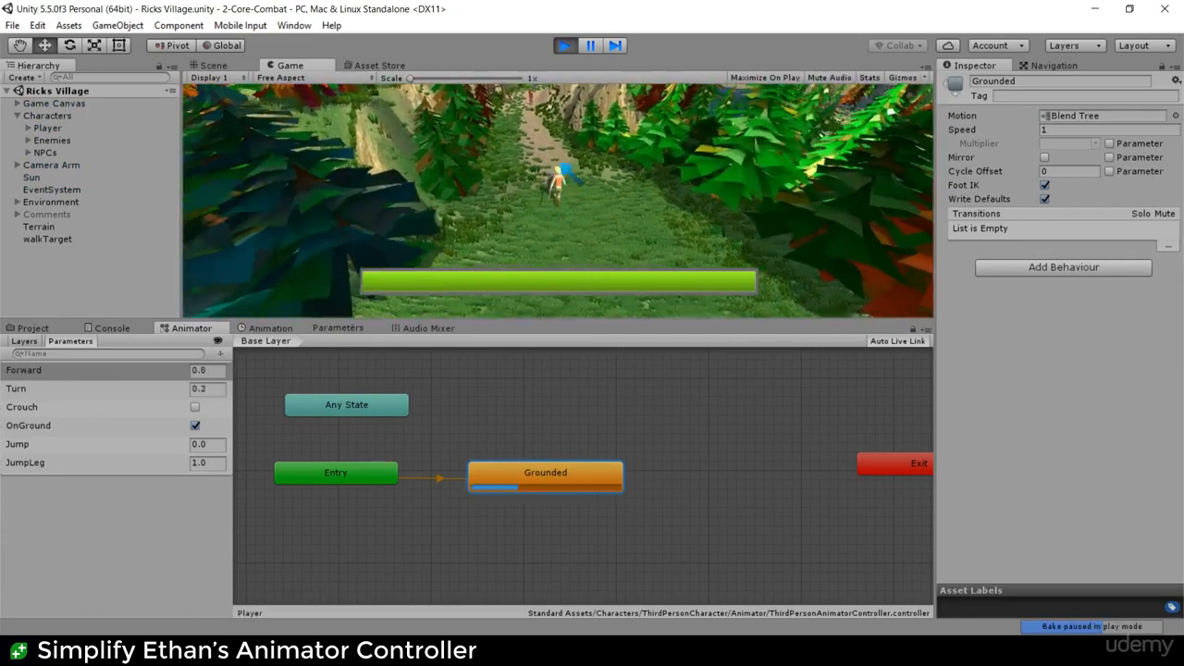
pyautogui.click(602, 246)
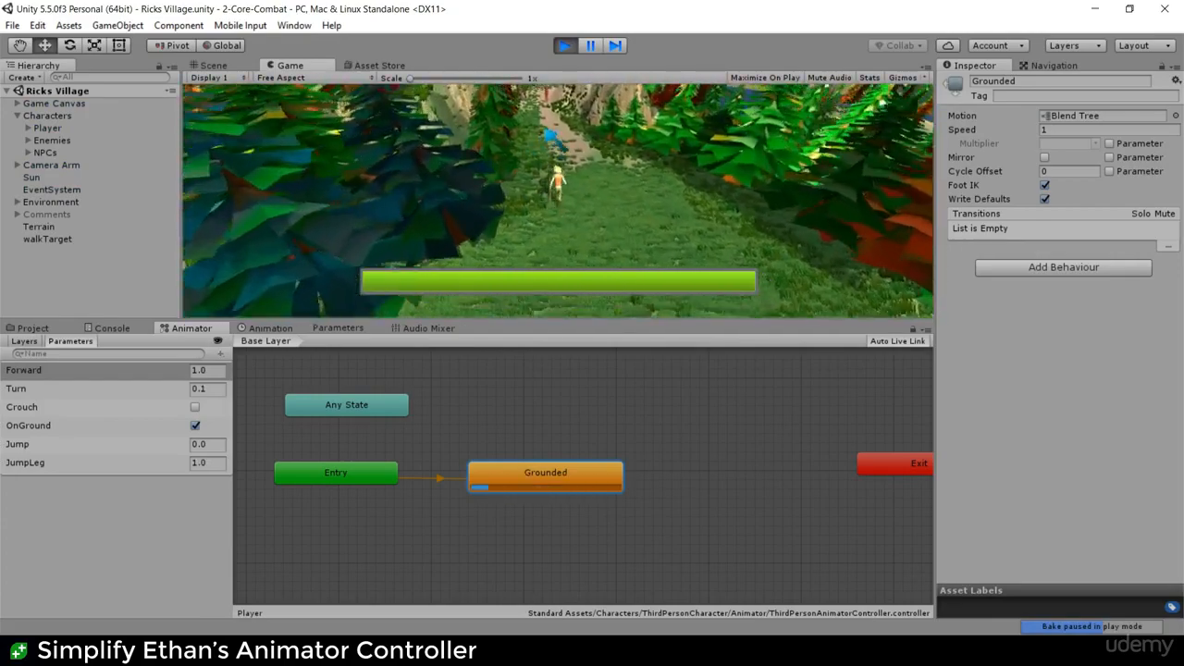
pyautogui.click(560, 125)
pyautogui.click(571, 234)
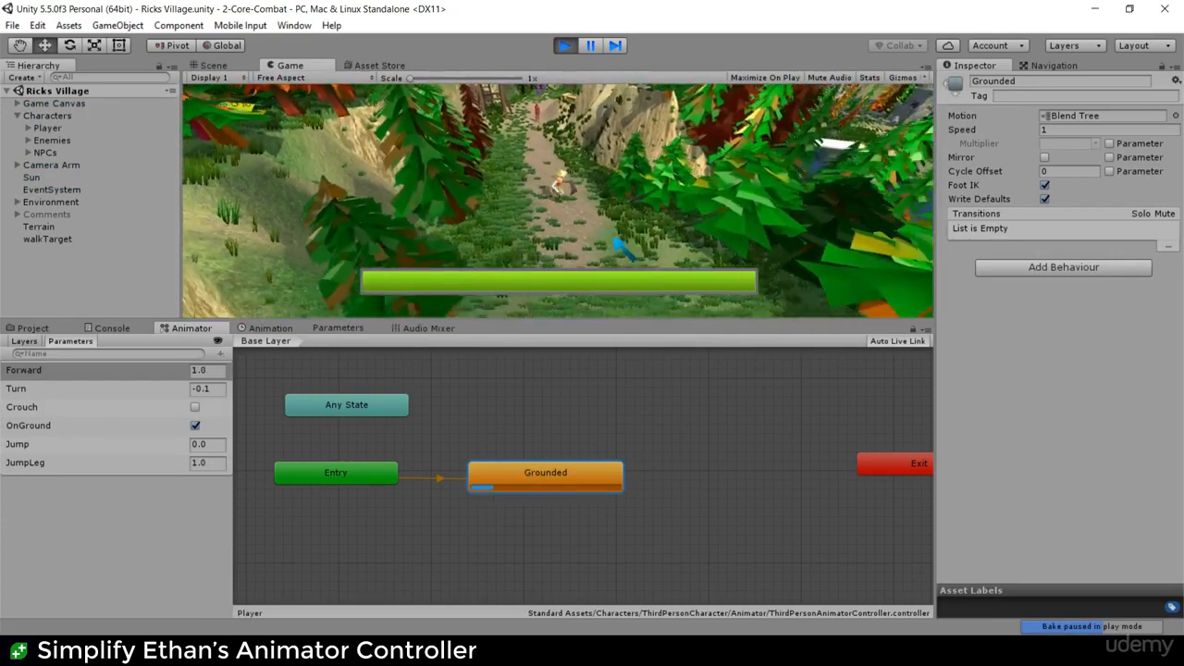
pyautogui.click(575, 129)
pyautogui.click(557, 254)
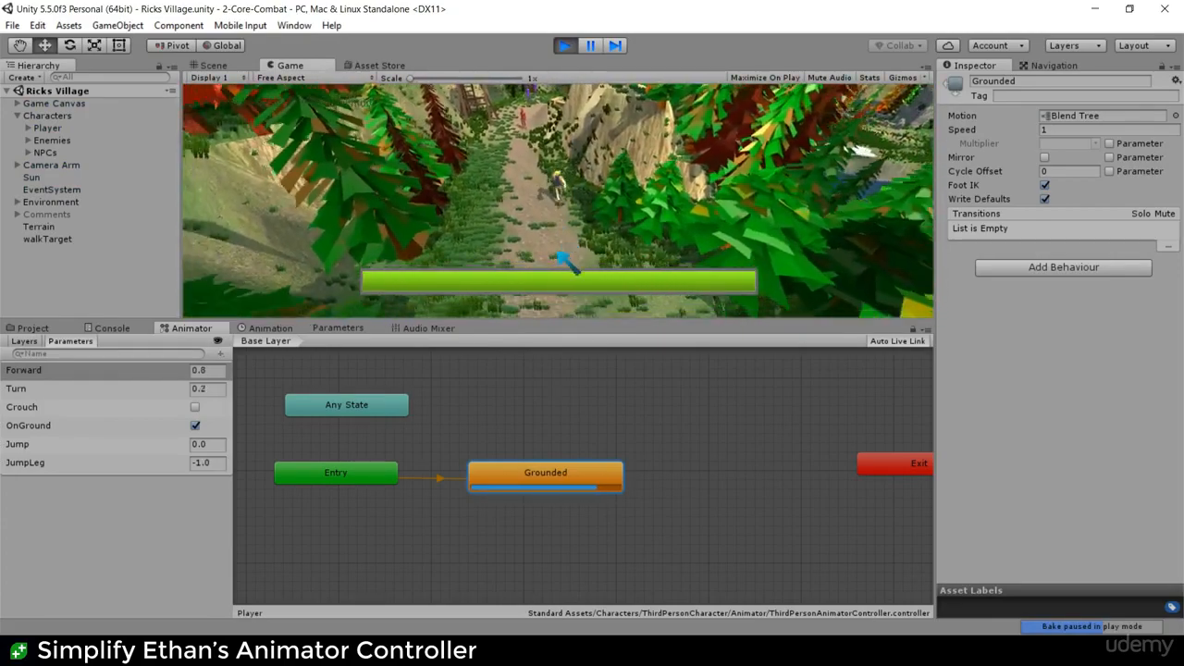
pyautogui.click(564, 45)
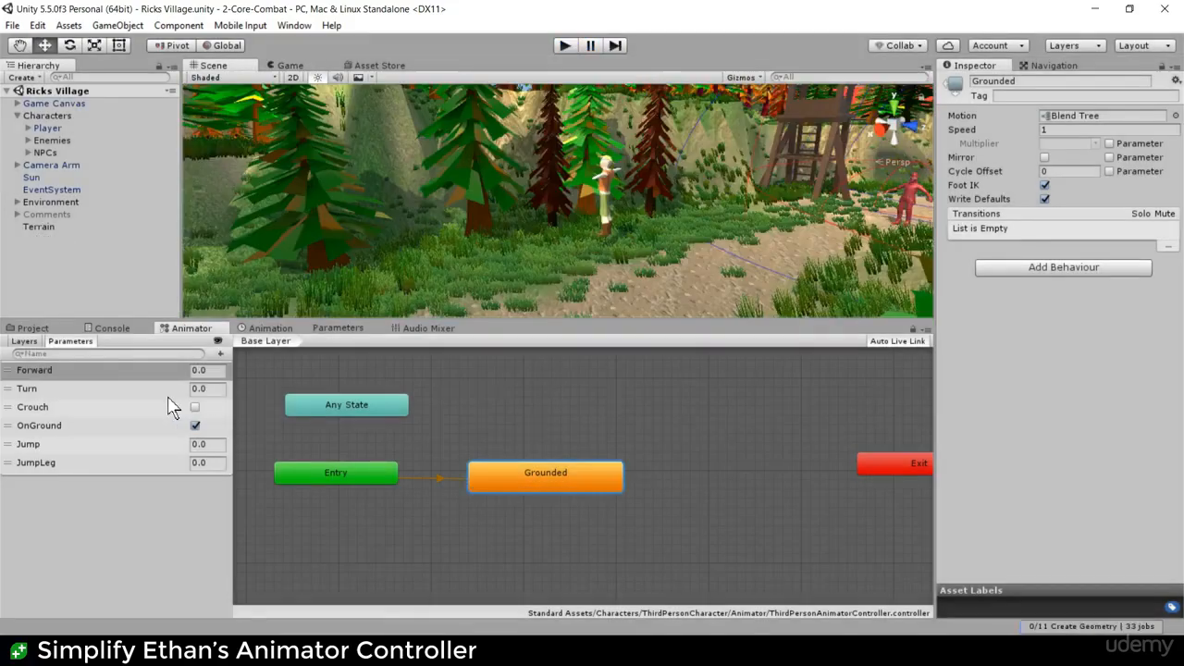
# - Delete the Crouch parameter from the Animator Controller
pyautogui.click(148, 407)
pyautogui.click(137, 426)
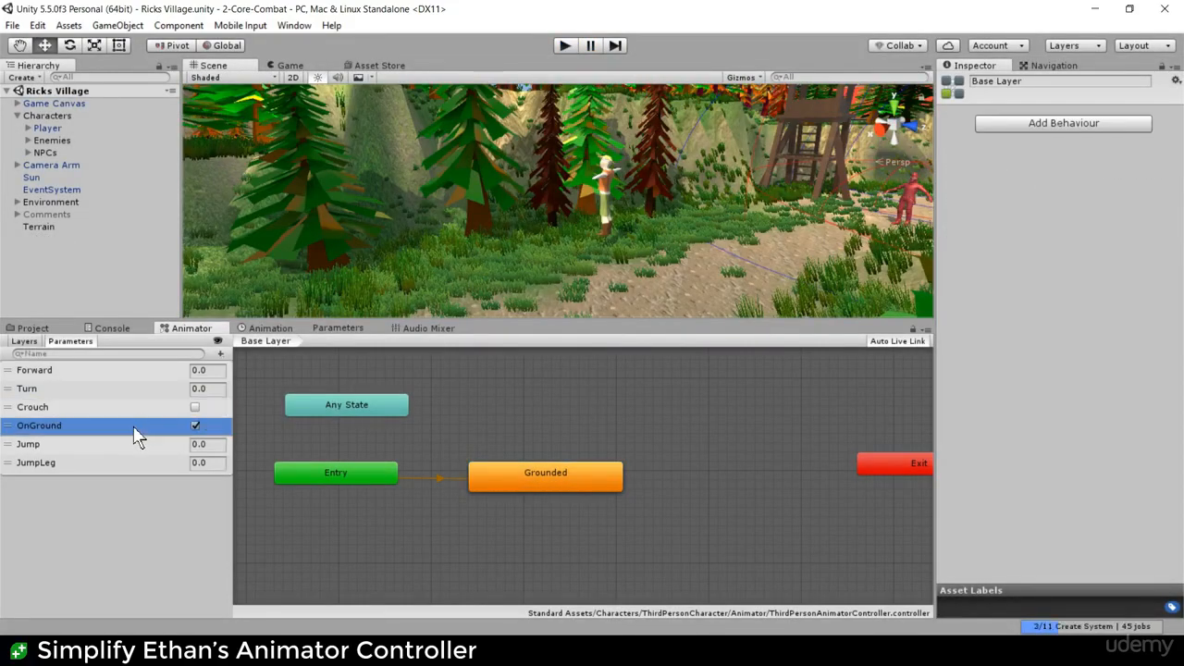
pyautogui.click(145, 411)
pyautogui.rightClick(144, 412)
pyautogui.click(176, 421)
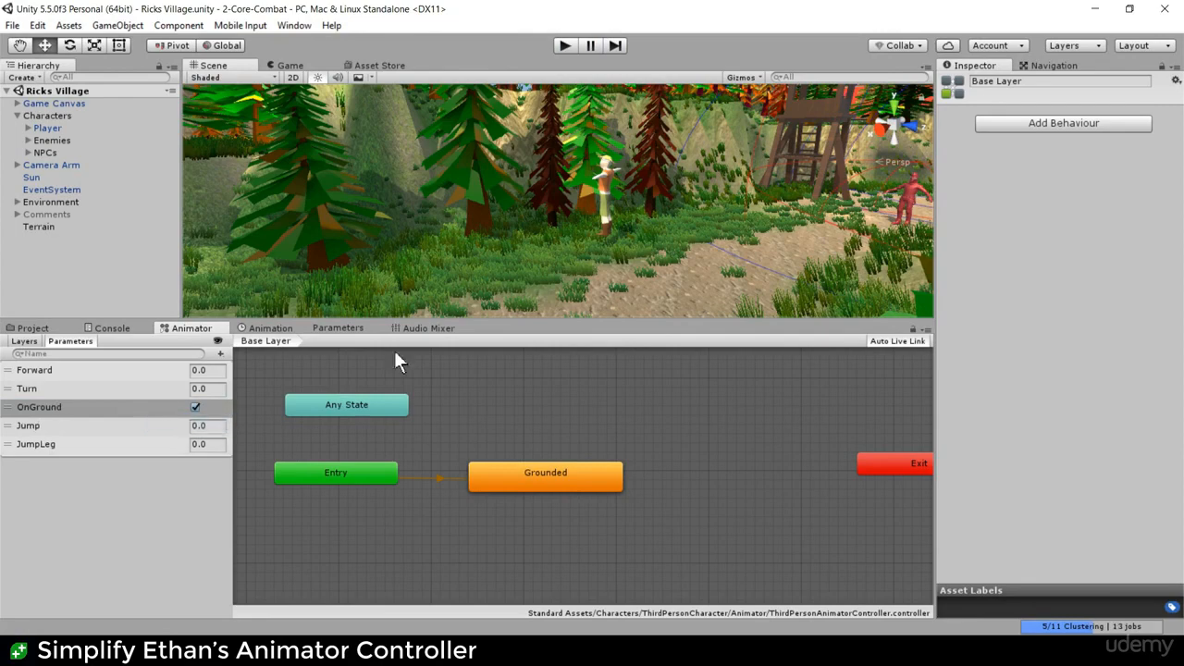
# - Run the game and open the code line in Visual Studio that causes the Console warning about the Crouch parameter
pyautogui.click(572, 47)
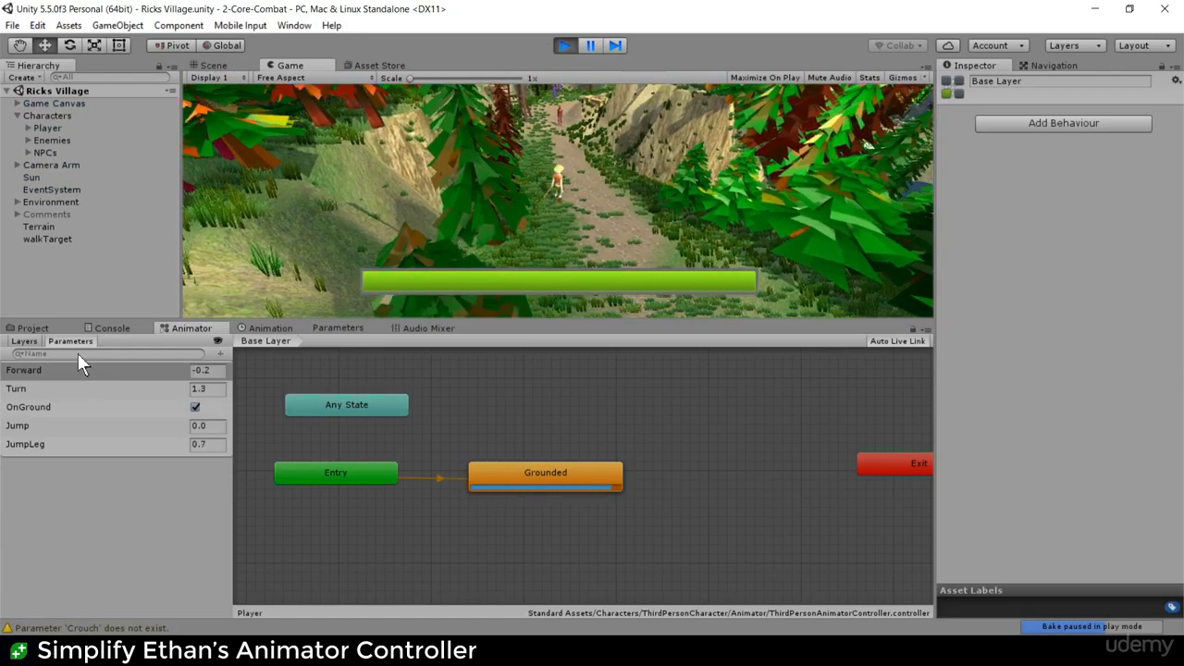
pyautogui.click(99, 329)
pyautogui.doubleClick(154, 373)
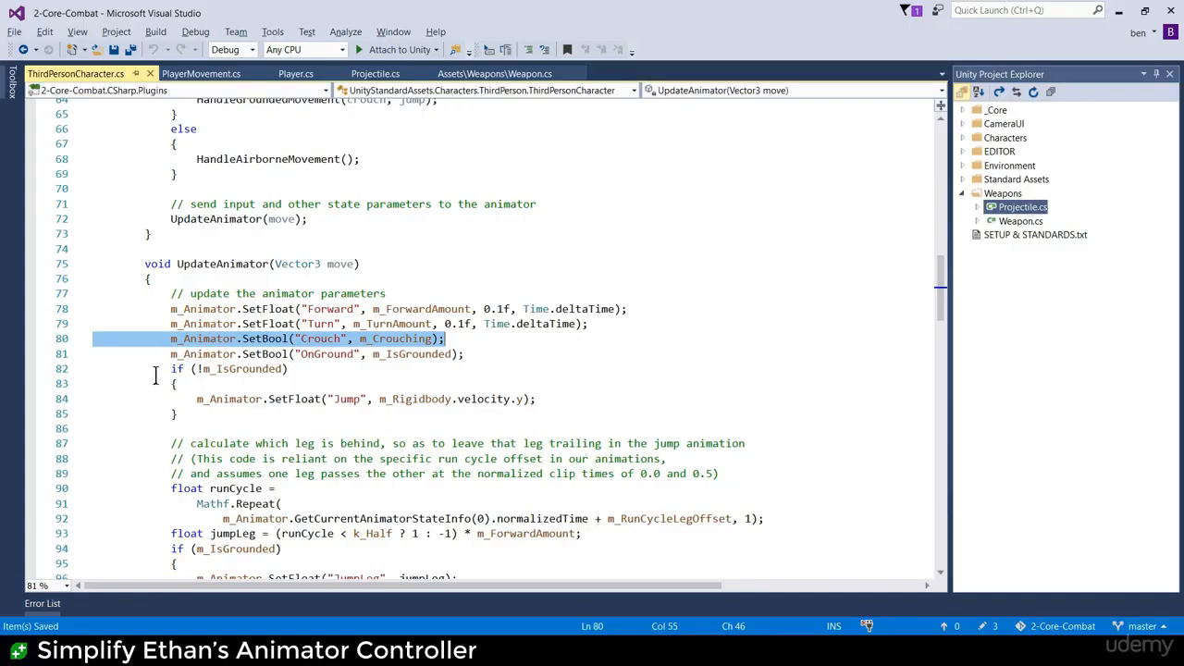
# - Search the entire solution for all occurrences of "crouch"
pyautogui.doubleClick(421, 340)
pyautogui.hotkey('ctrl', 'f')
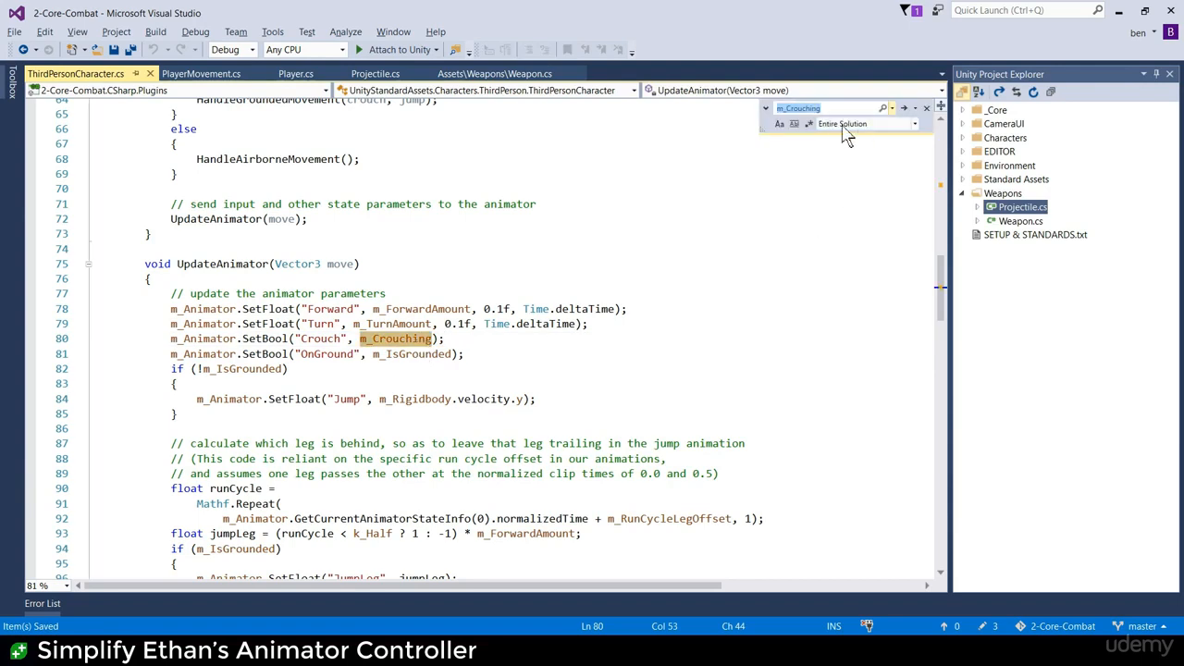
pyautogui.write('crouch')
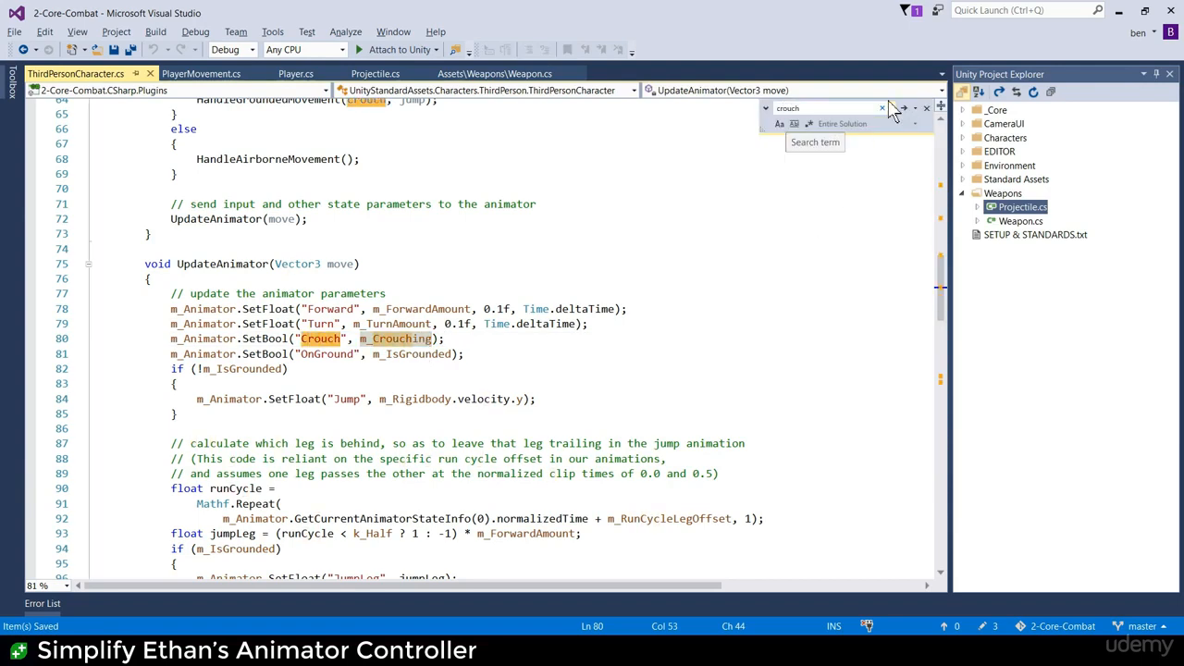
pyautogui.click(902, 108)
pyautogui.click(894, 153)
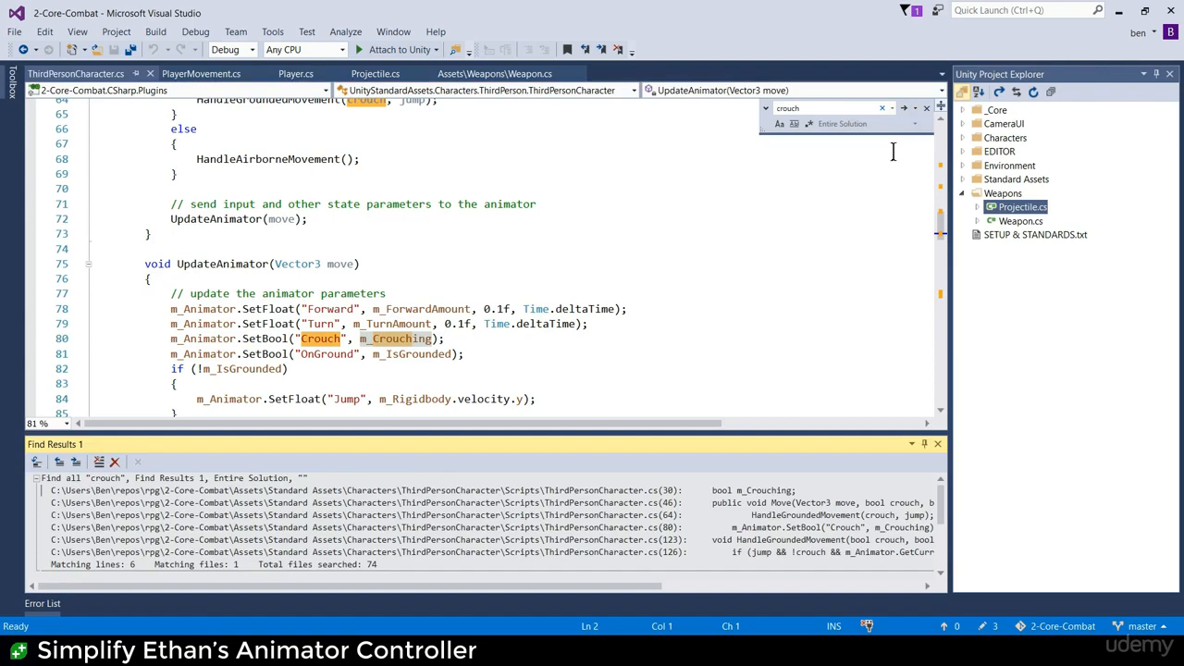
# - Delete the bool m_Crouching declaration and the surplus blank line from ThirdPersonCharacter.cs, and save the file
pyautogui.doubleClick(387, 491)
pyautogui.scroll(4, 473, 391)
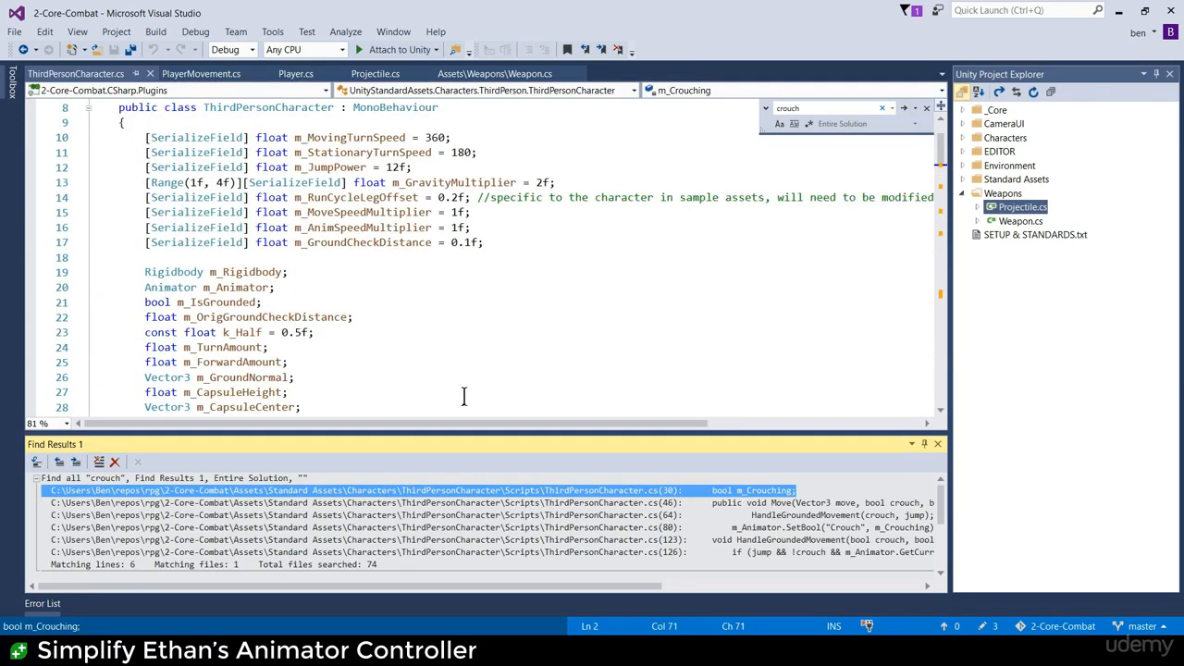
pyautogui.scroll(-3, 465, 396)
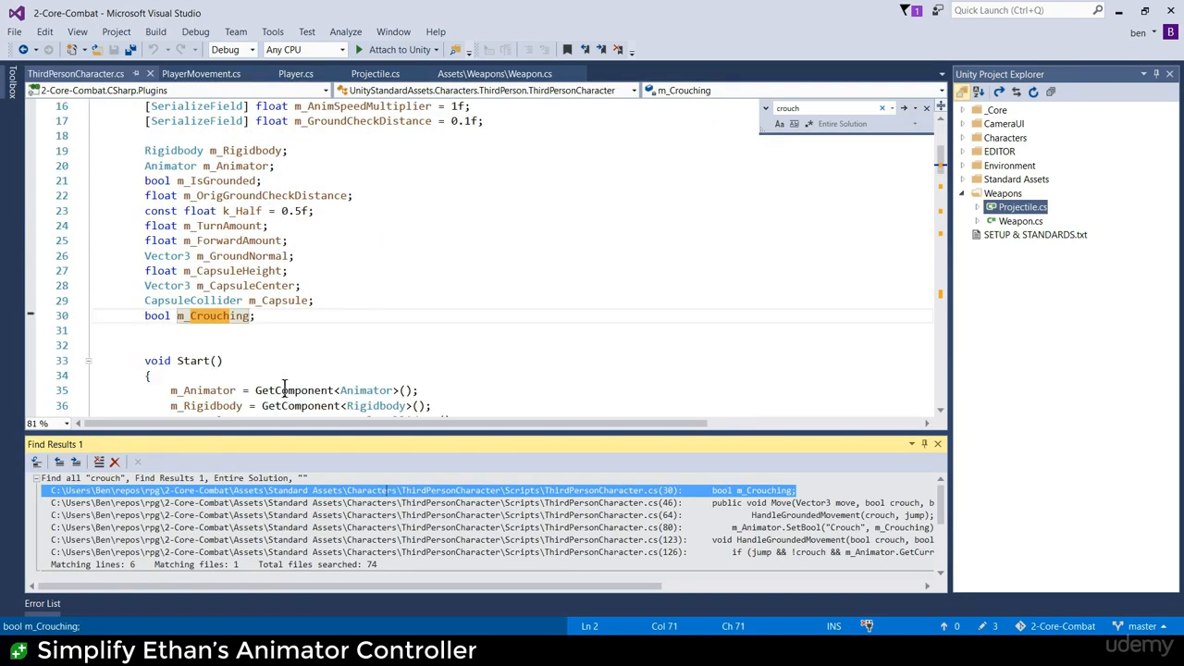
pyautogui.moveTo(307, 321); pyautogui.dragTo(92, 319)
pyautogui.press('Delete')
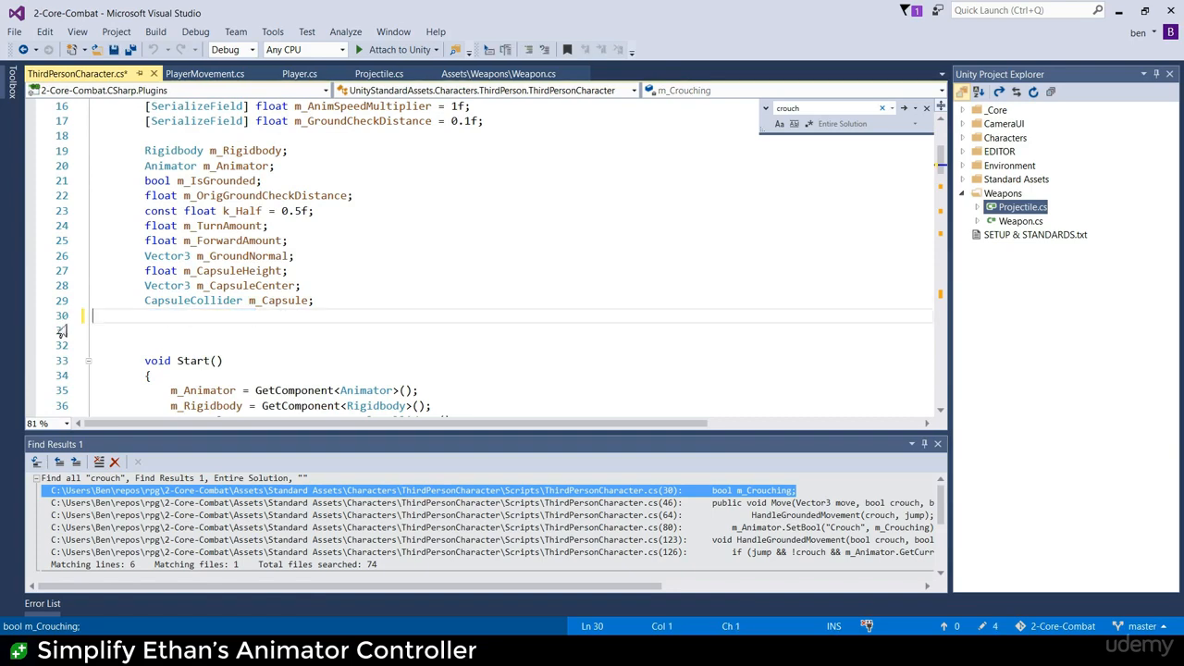
pyautogui.press('BackSpace')
pyautogui.press('Delete')
pyautogui.hotkey('ctrl', 's')
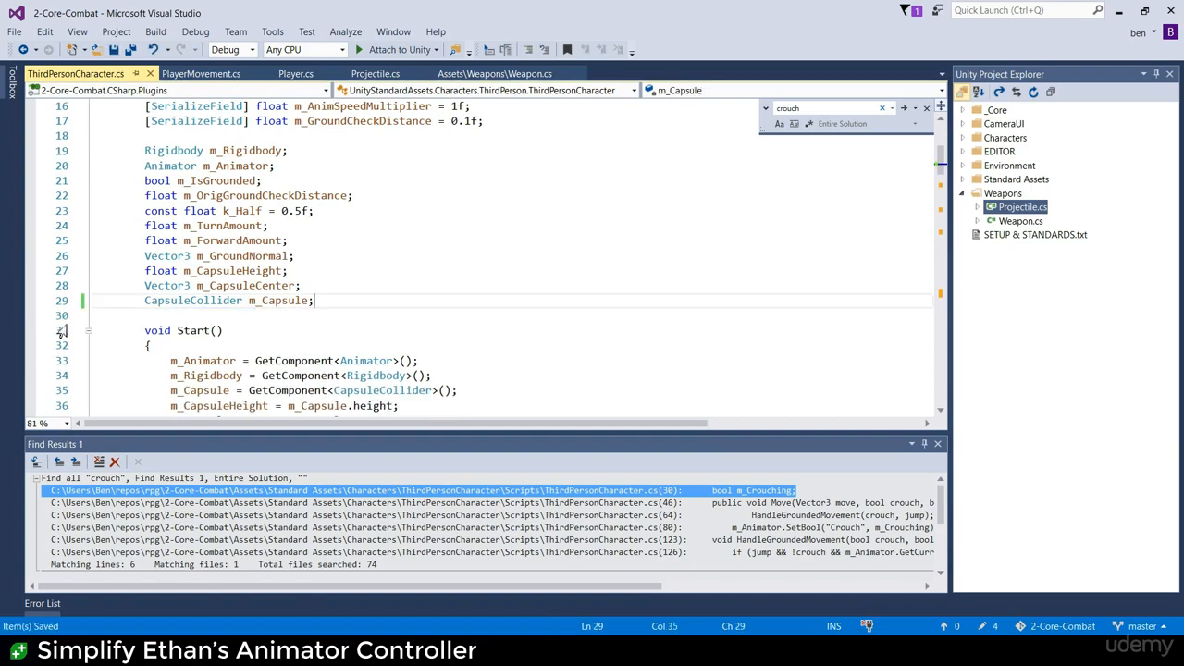
# - Examine the Move method in ThirdPersonCharacter.cs, including its crouch parameter
pyautogui.scroll(-4, 370, 305)
pyautogui.click(387, 330)
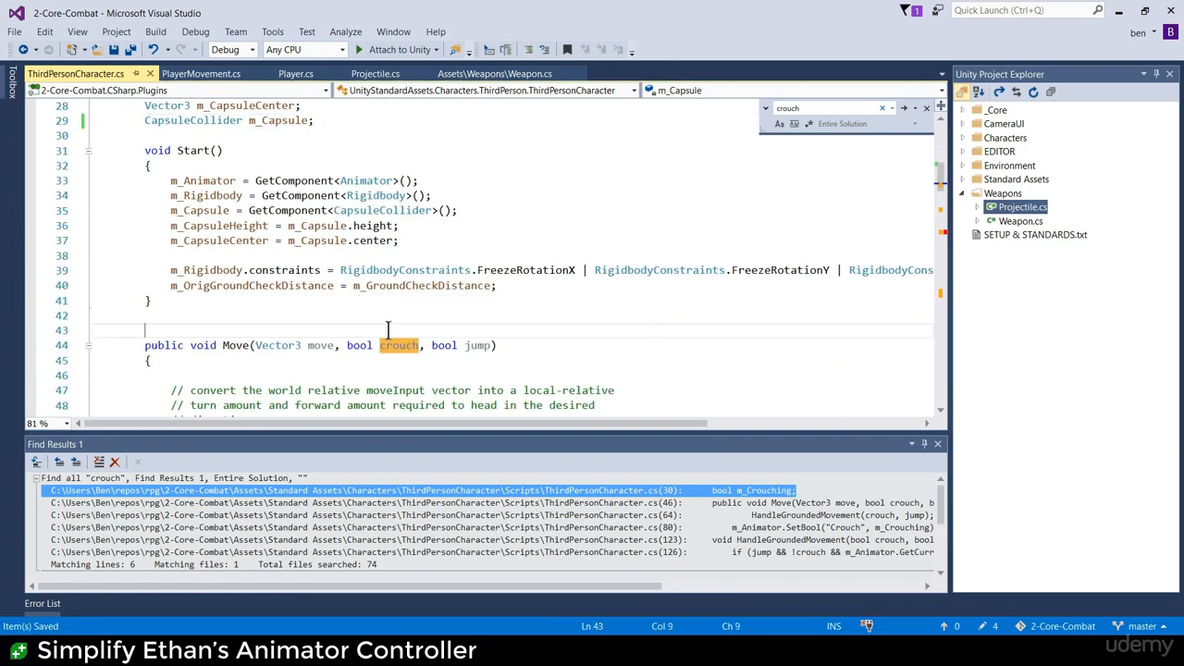
pyautogui.click(395, 345)
pyautogui.scroll(-1, 395, 345)
pyautogui.click(395, 345)
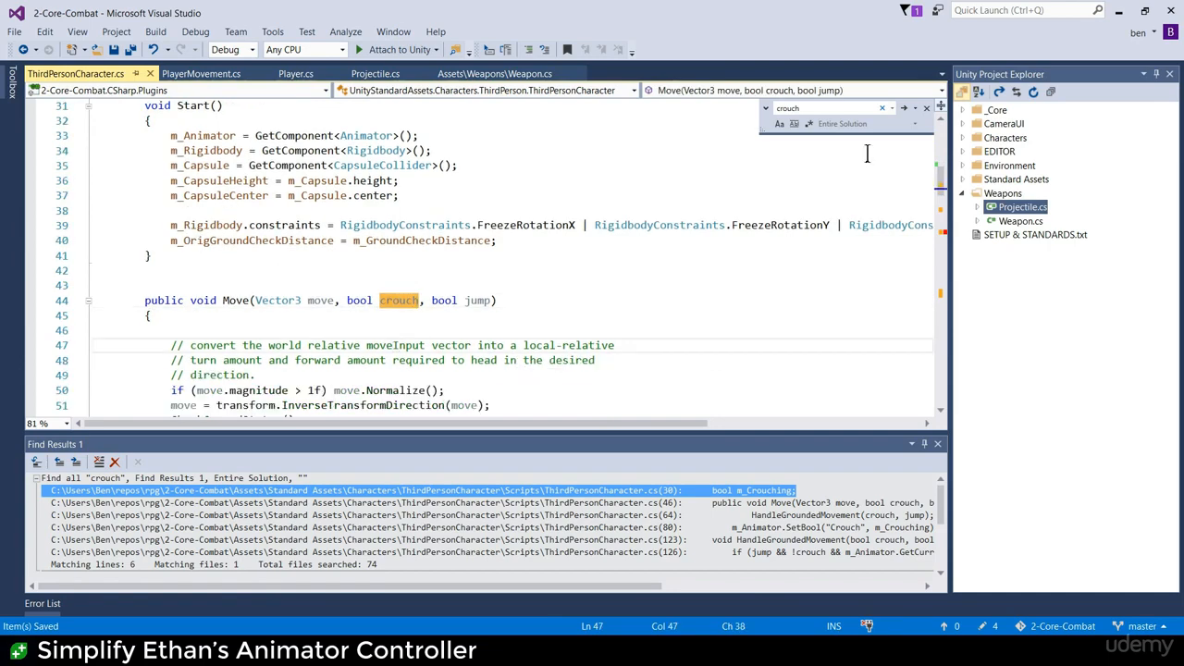
pyautogui.scroll(-2, 601, 317)
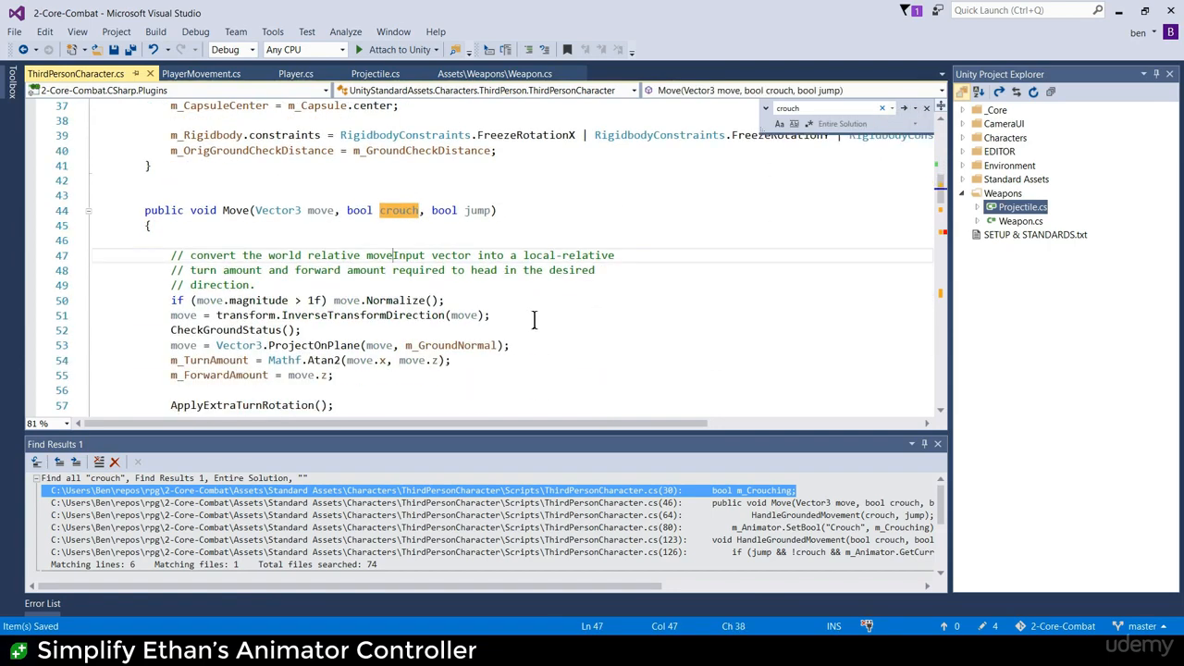
pyautogui.moveTo(546, 212); pyautogui.dragTo(103, 217)
pyautogui.click(414, 221)
pyautogui.scroll(-1, 478, 332)
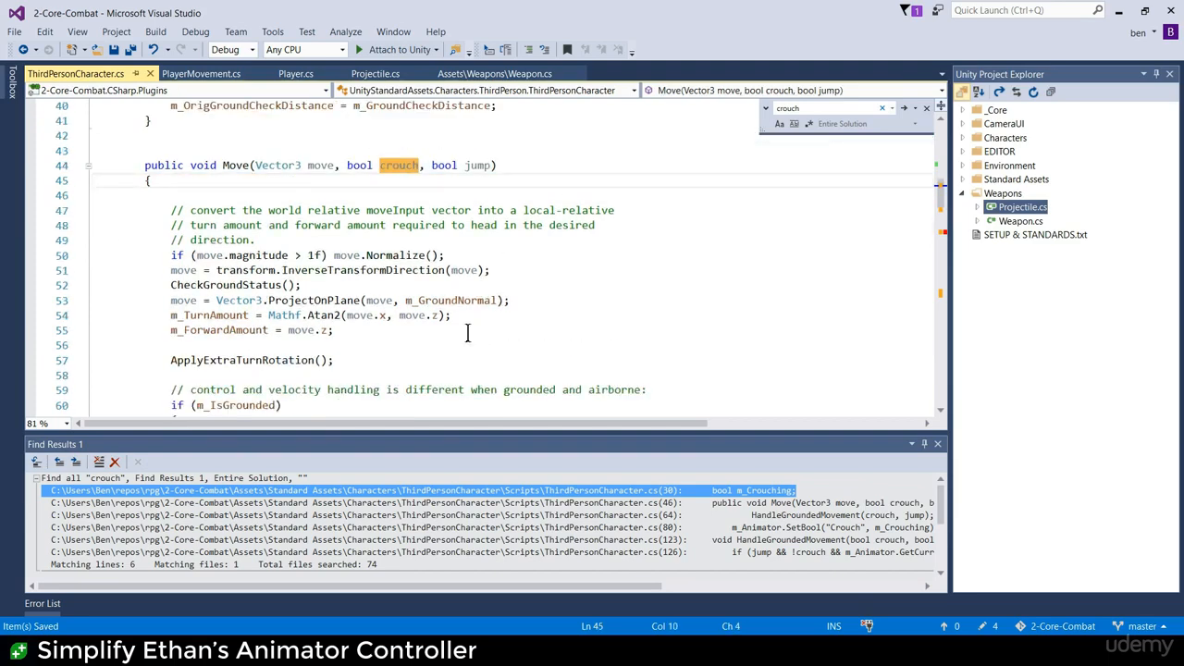
# - Delete the m_Animator.SetBool("Crouch", m_Crouching) line from UpdateAnimator and locate the crouch references in HandleGroundedMovement
pyautogui.scroll(-7, 467, 333)
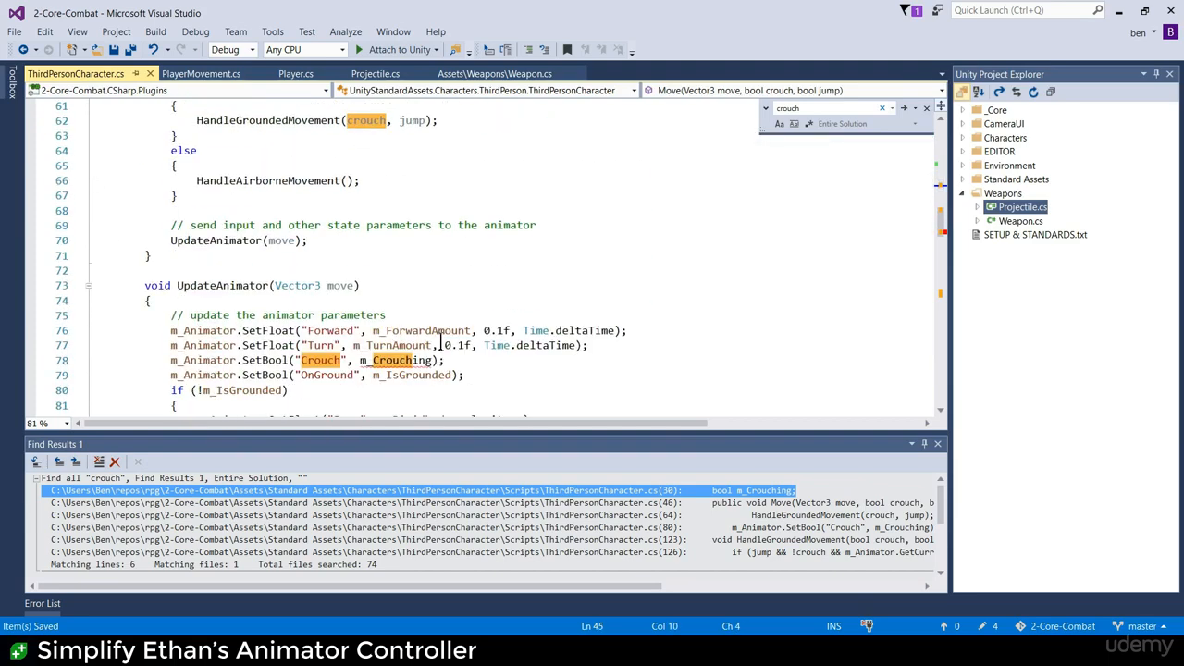
pyautogui.scroll(-1, 441, 345)
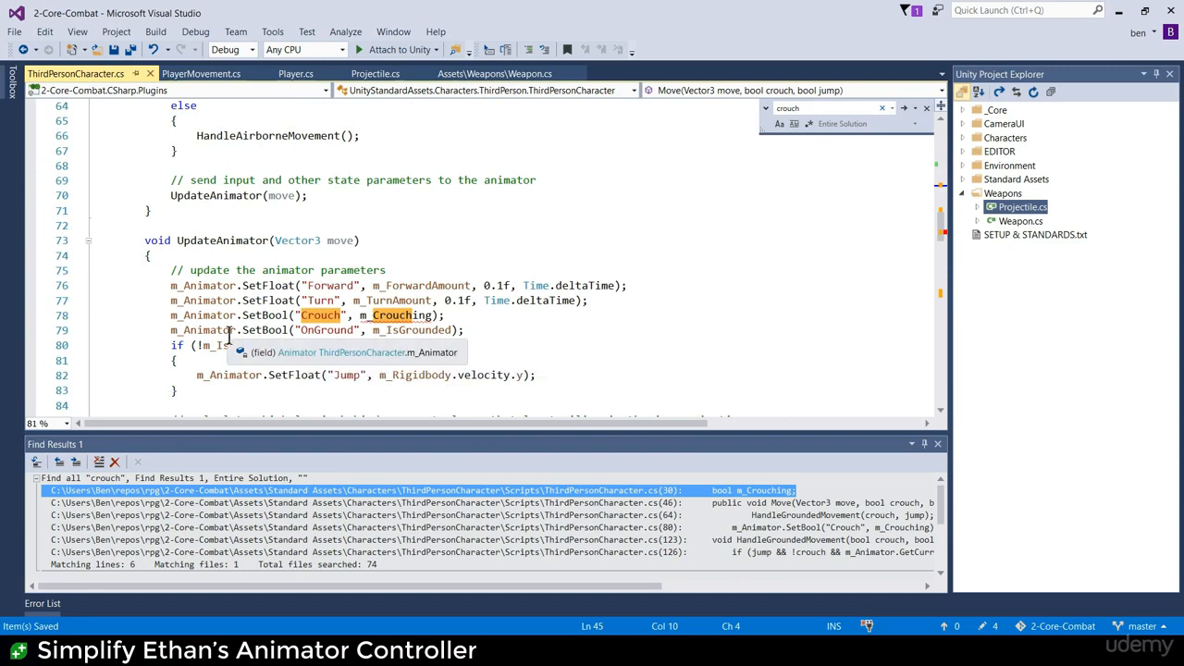
pyautogui.moveTo(449, 317); pyautogui.dragTo(2, 316)
pyautogui.press('Delete')
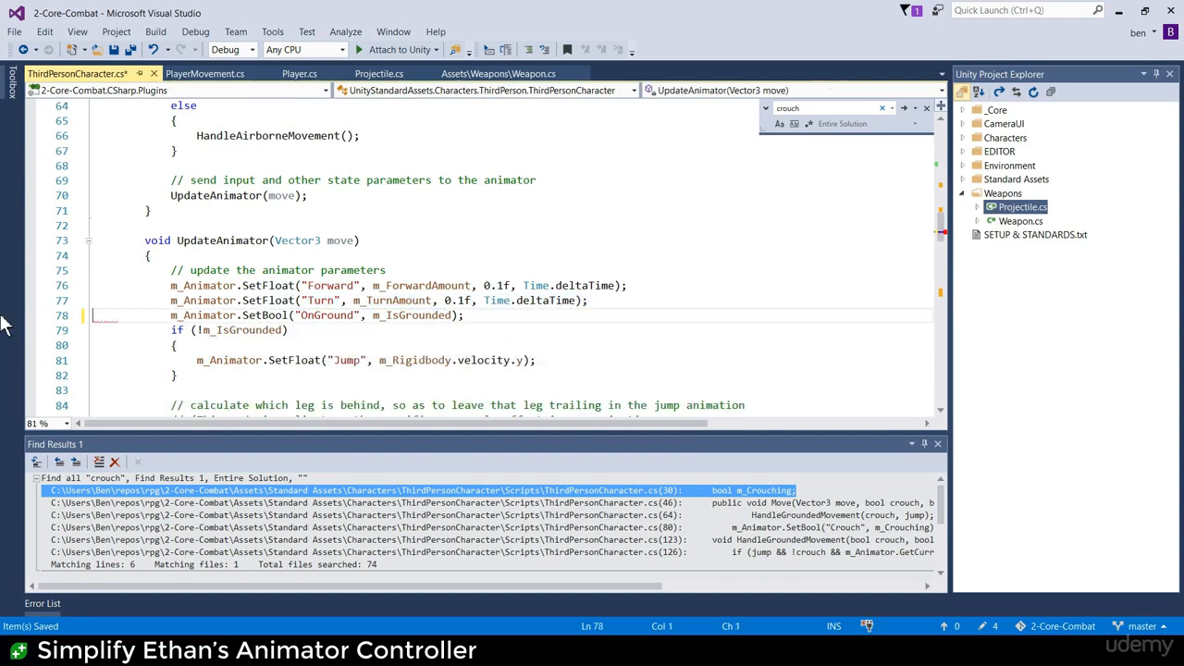
pyautogui.scroll(-11, 332, 329)
pyautogui.scroll(-4, 331, 329)
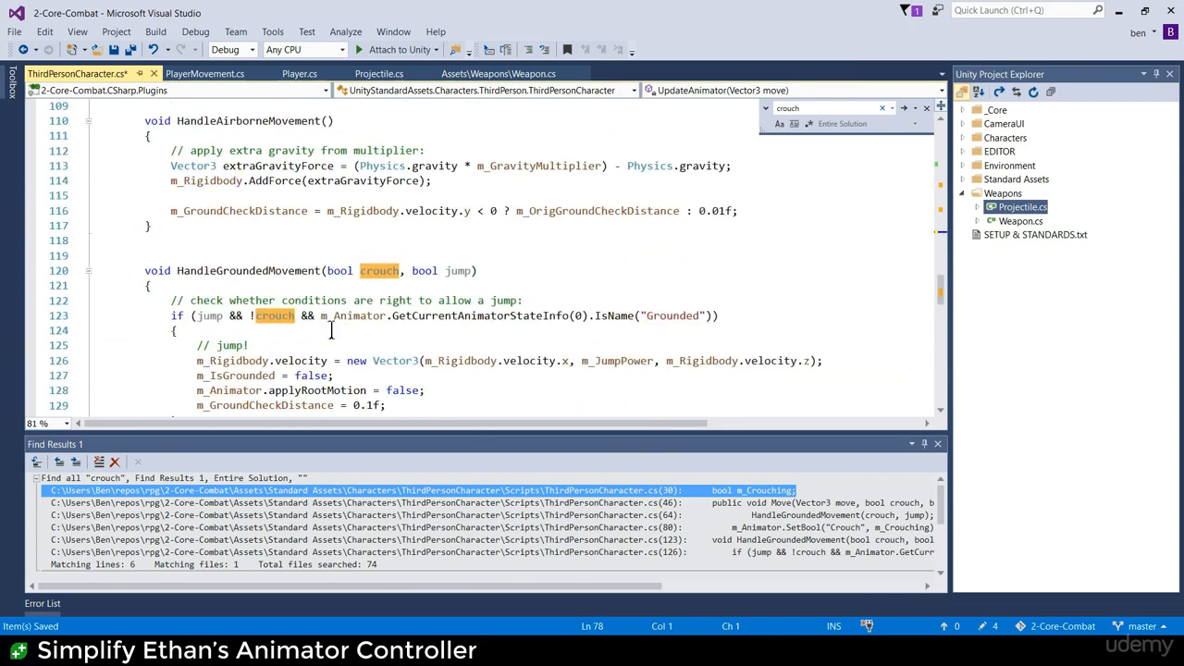
# - Check the rest of ThirdPersonCharacter.cs for crouch references and try to run the game in Unity
pyautogui.scroll(-15, 331, 329)
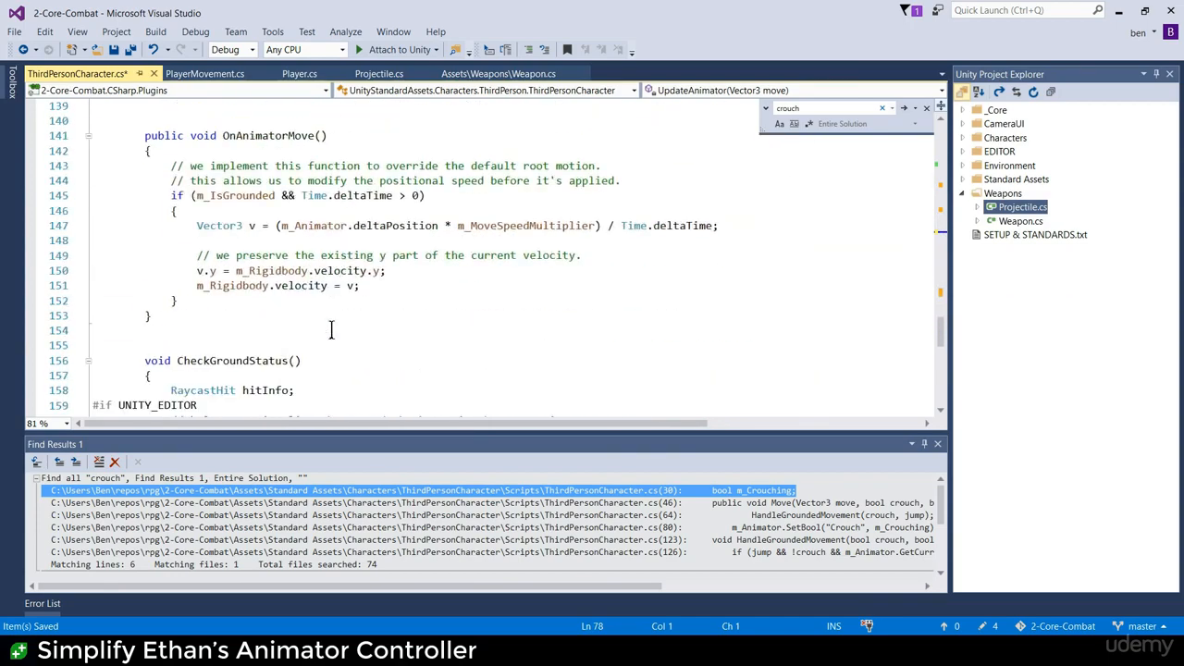
pyautogui.scroll(-6, 331, 329)
pyautogui.scroll(2, 332, 330)
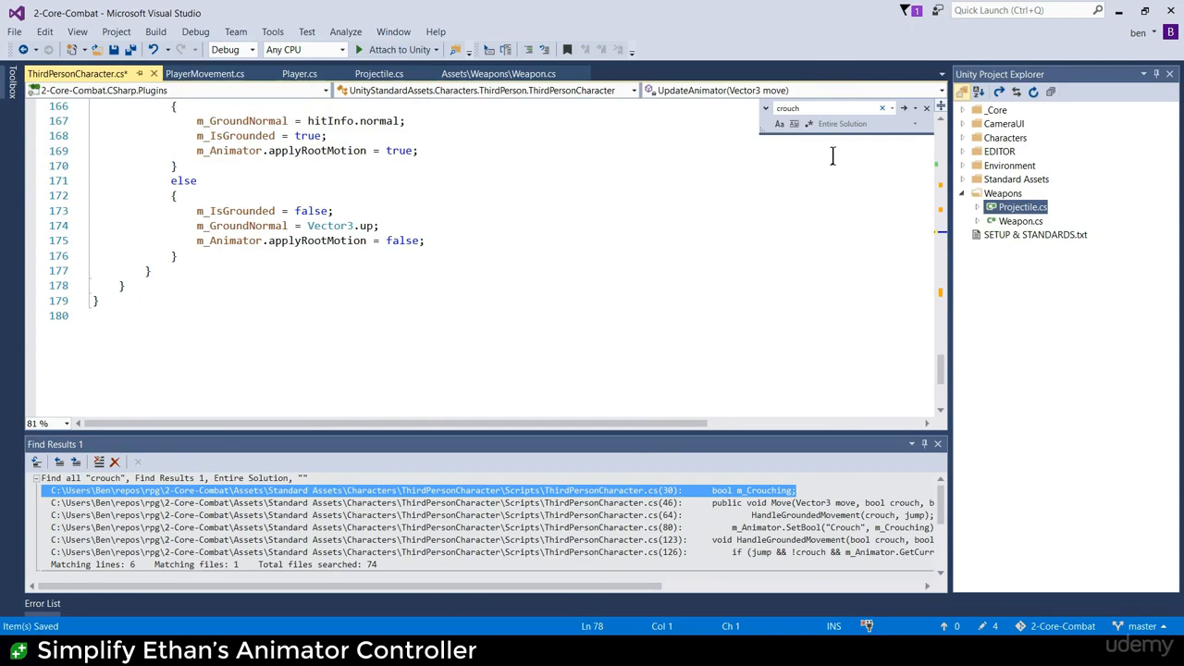
pyautogui.scroll(5, 506, 382)
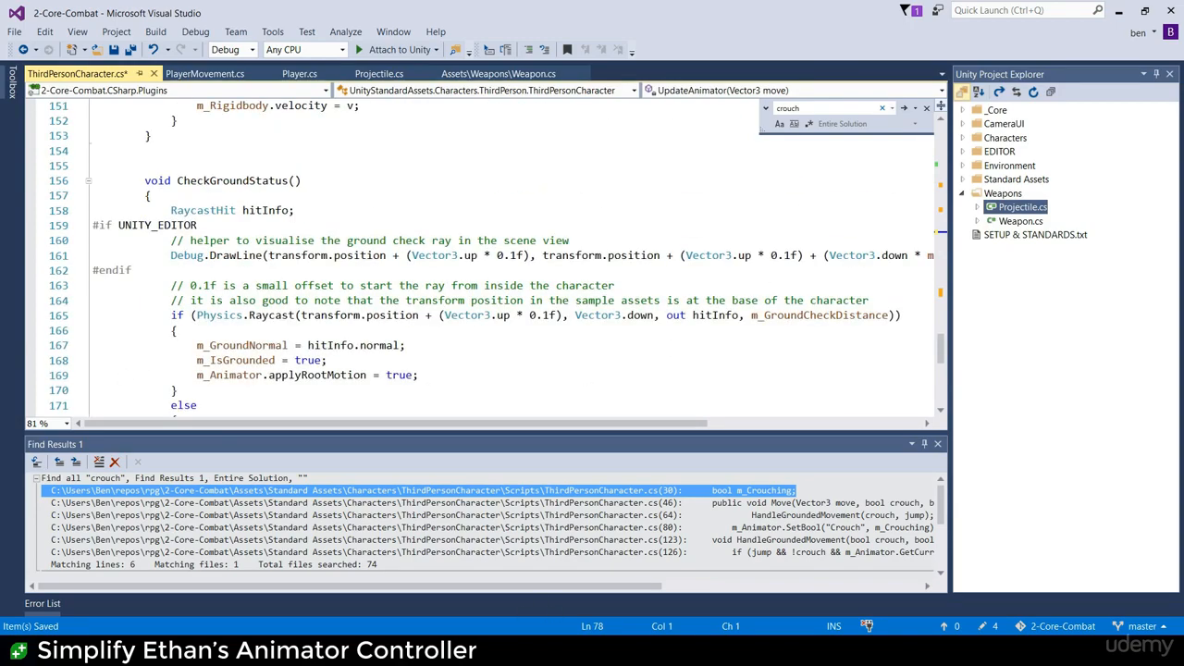
pyautogui.hotkey('alt', 'Tab')
pyautogui.click(569, 41)
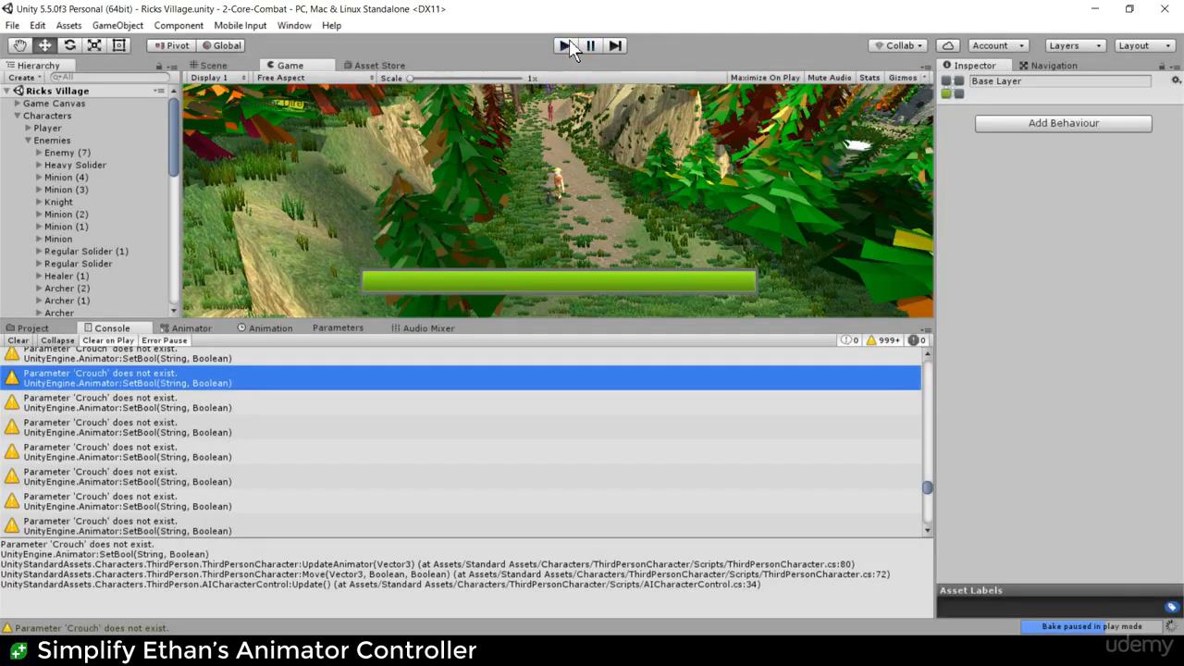
pyautogui.click(569, 43)
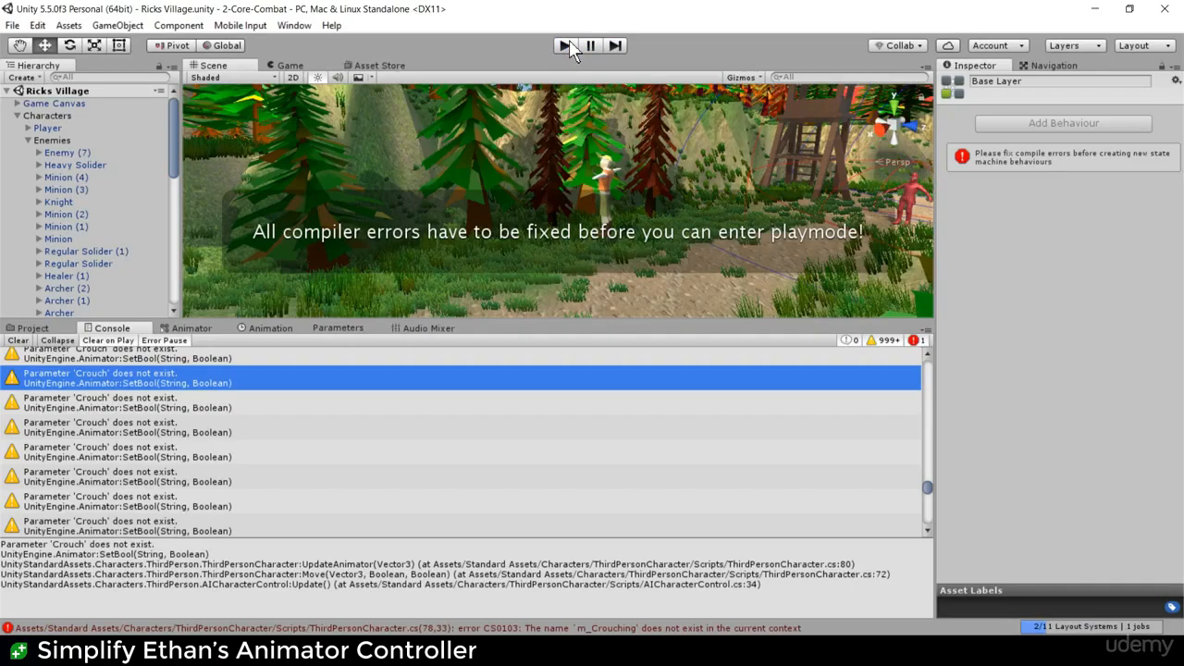
# - Save ThirdPersonCharacter.cs without the m_Crouching reference in Visual Studio, and briefly test-run the game in Unity
pyautogui.hotkey('alt', 'Tab')
pyautogui.hotkey('alt', 'Tab')
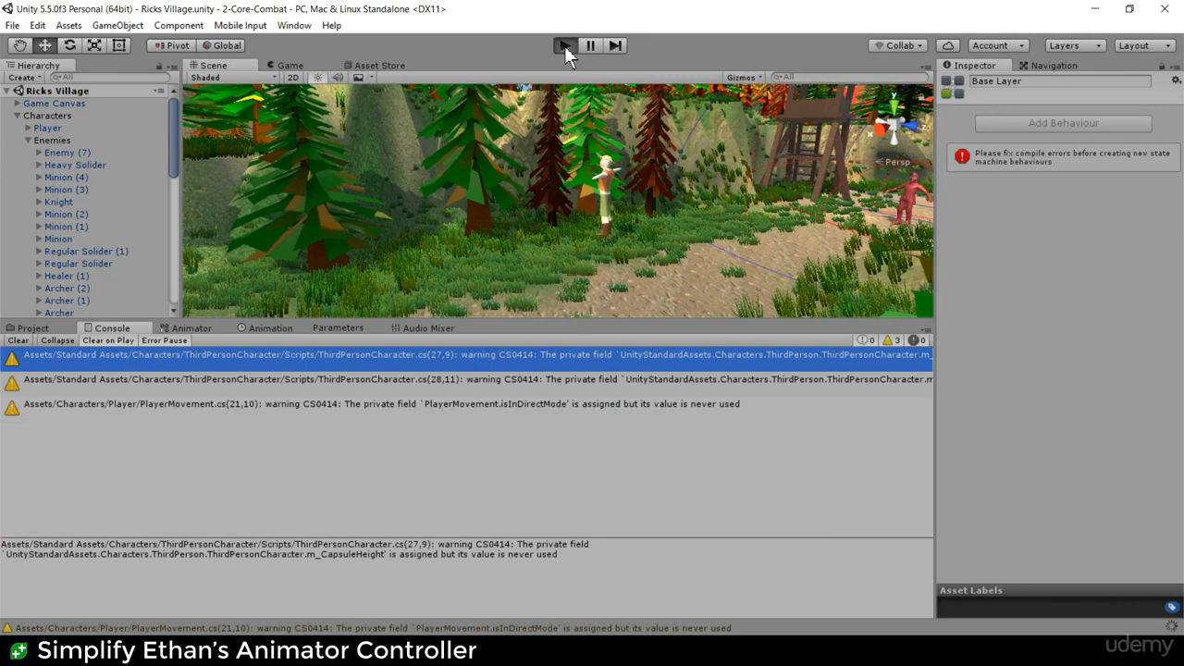
pyautogui.click(565, 45)
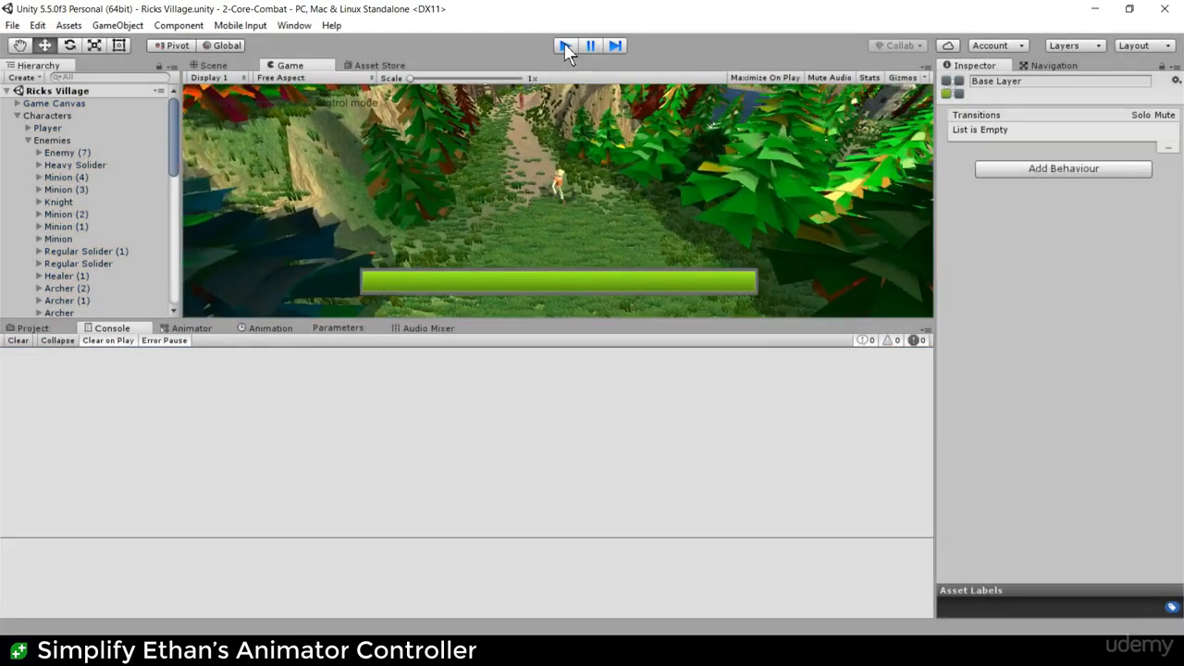
pyautogui.click(564, 46)
# - Resave ThirdPersonCharacter.cs with a trailing space after the OnGround line, and open the m_CapsuleHeight warning from Unity's console
pyautogui.hotkey('alt', 'Tab')
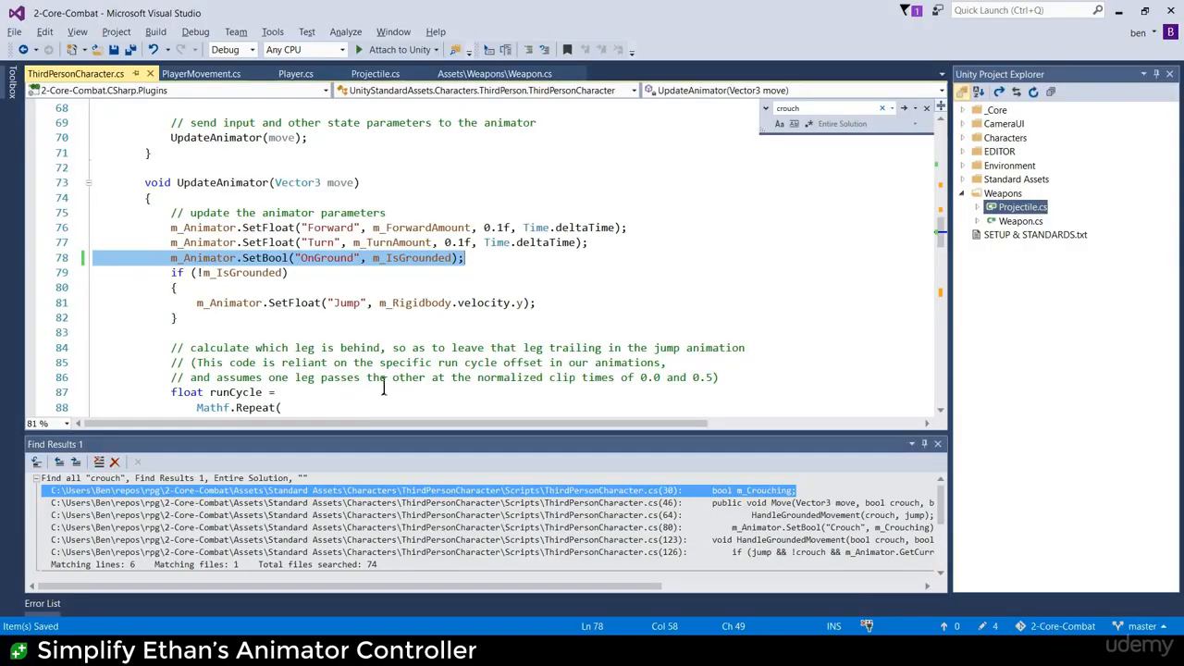
pyautogui.click(474, 264)
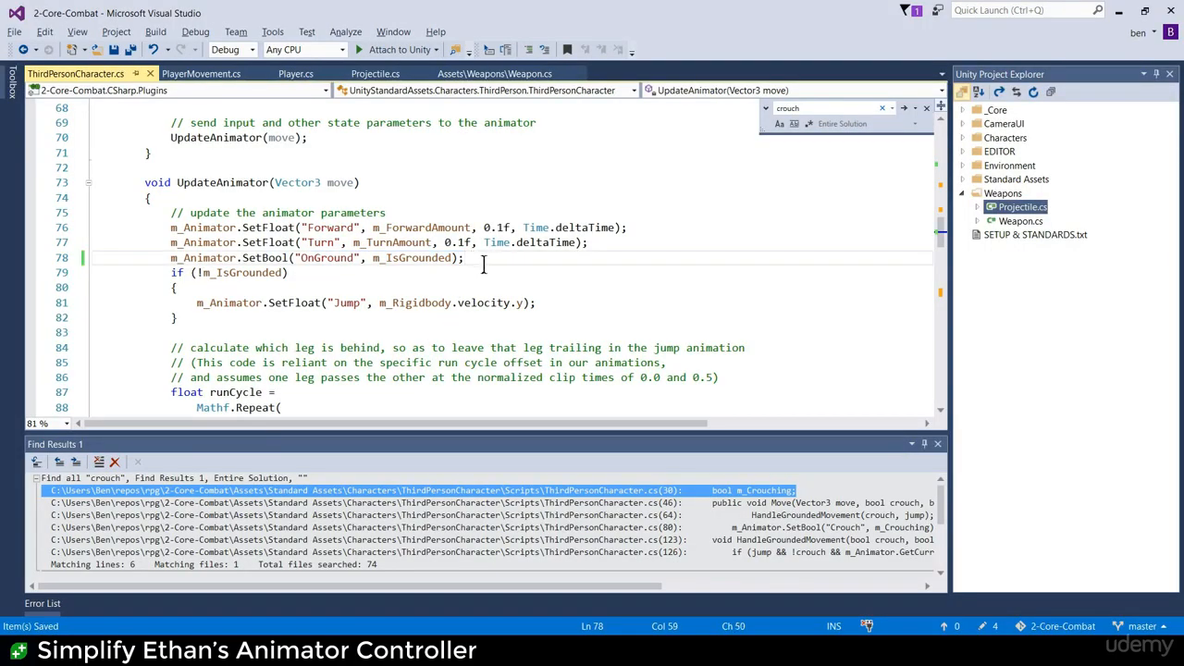
pyautogui.hotkey('alt', 'Tab')
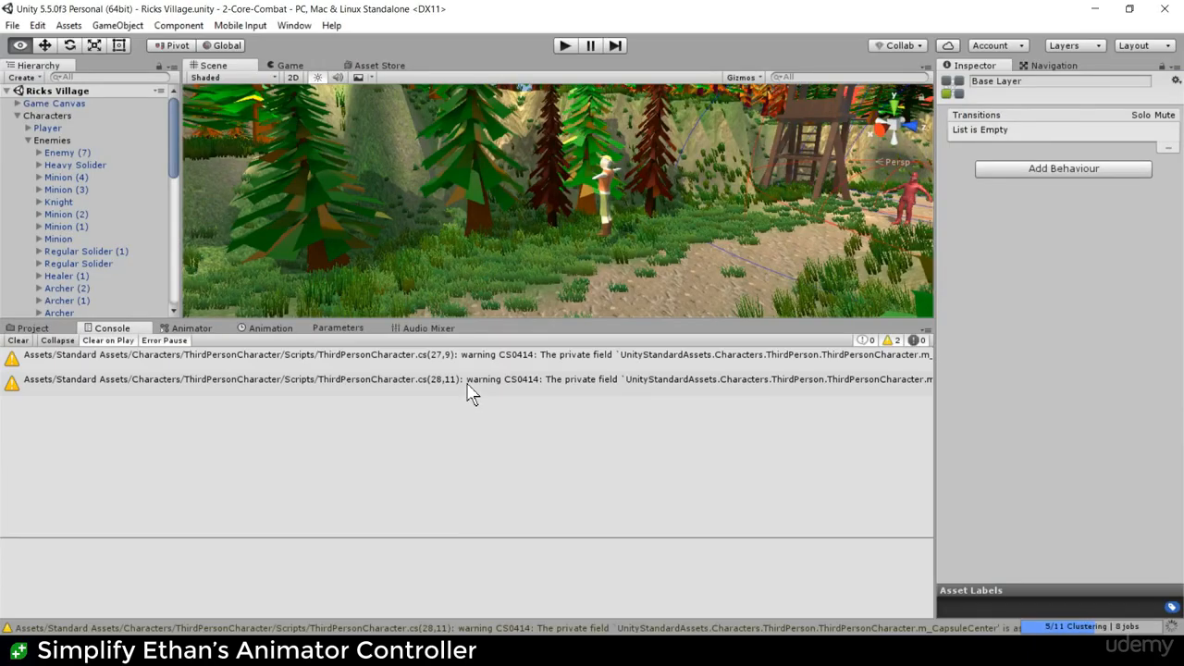
pyautogui.click(460, 356)
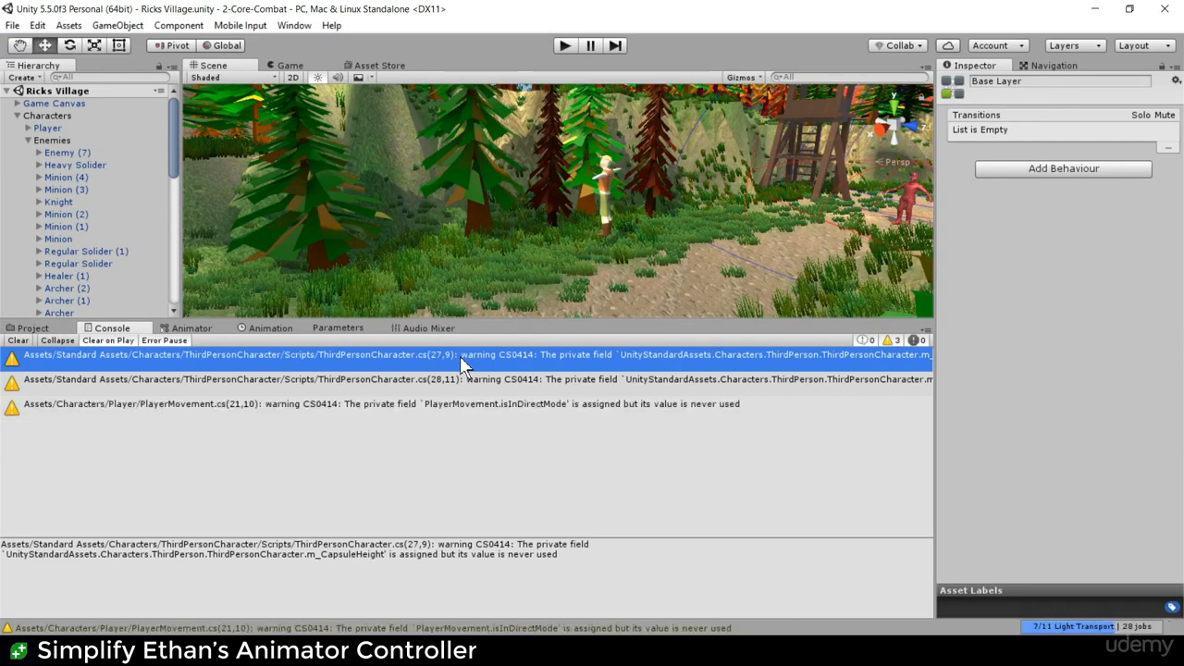
pyautogui.doubleClick(460, 356)
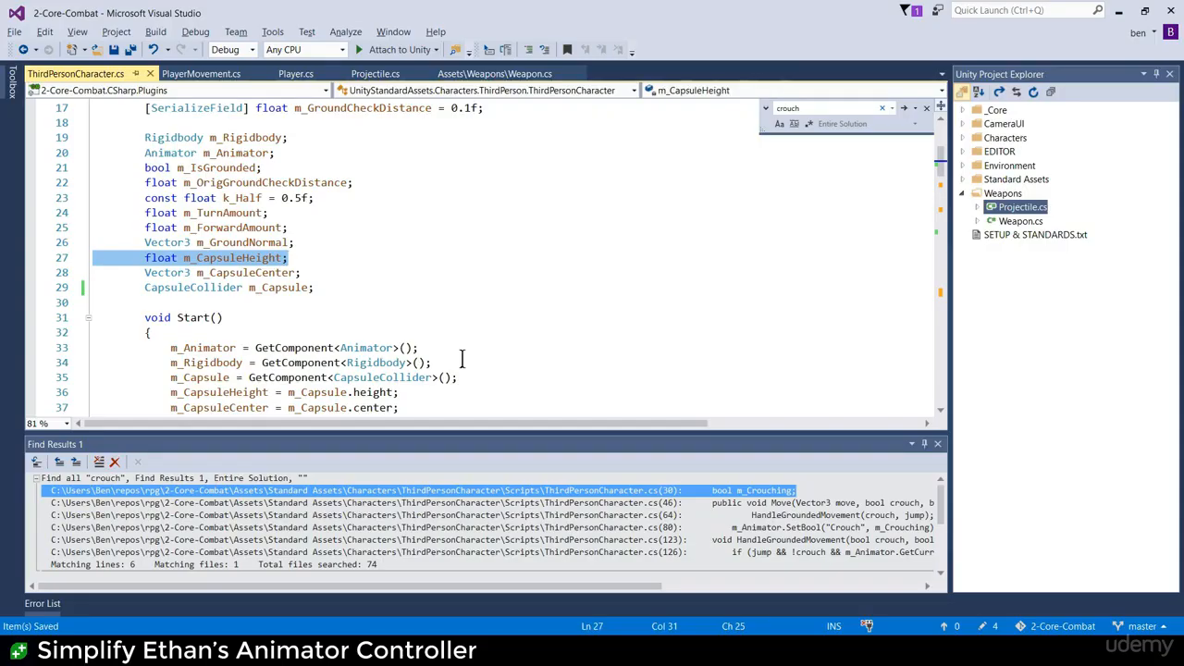
# - Widen Unity's Inspector slightly and delete the float m_CapsuleHeight declaration from ThirdPersonCharacter.cs
pyautogui.hotkey('alt', 'Tab')
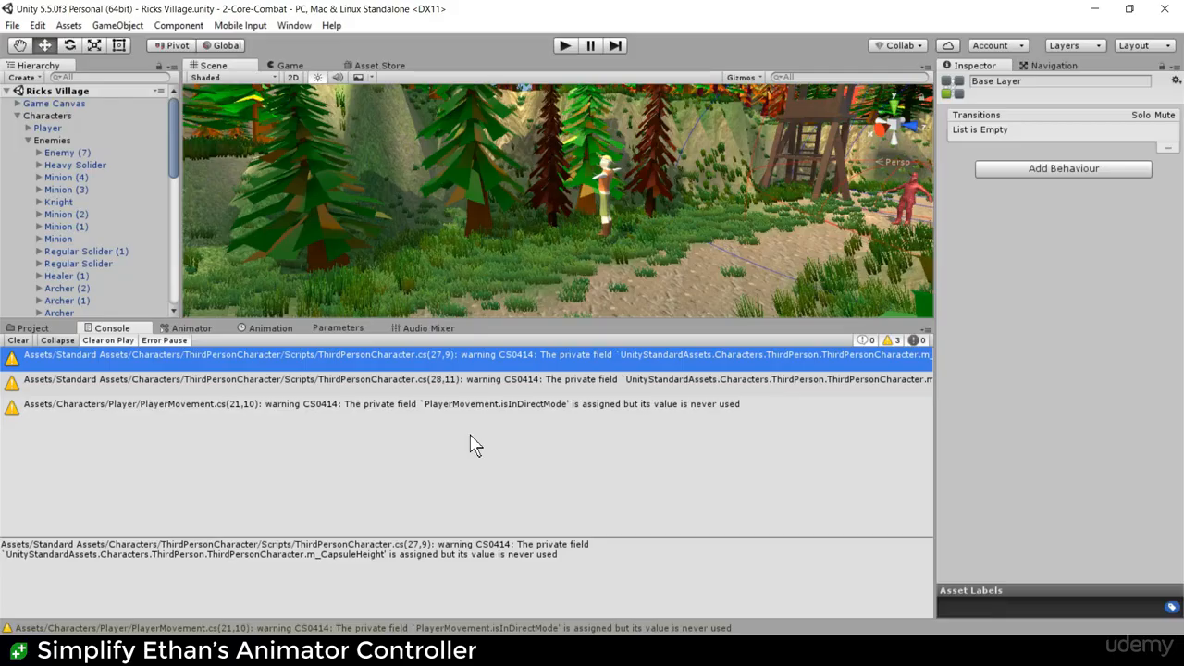
pyautogui.moveTo(941, 476); pyautogui.dragTo(884, 482)
pyautogui.hotkey('alt', 'Tab')
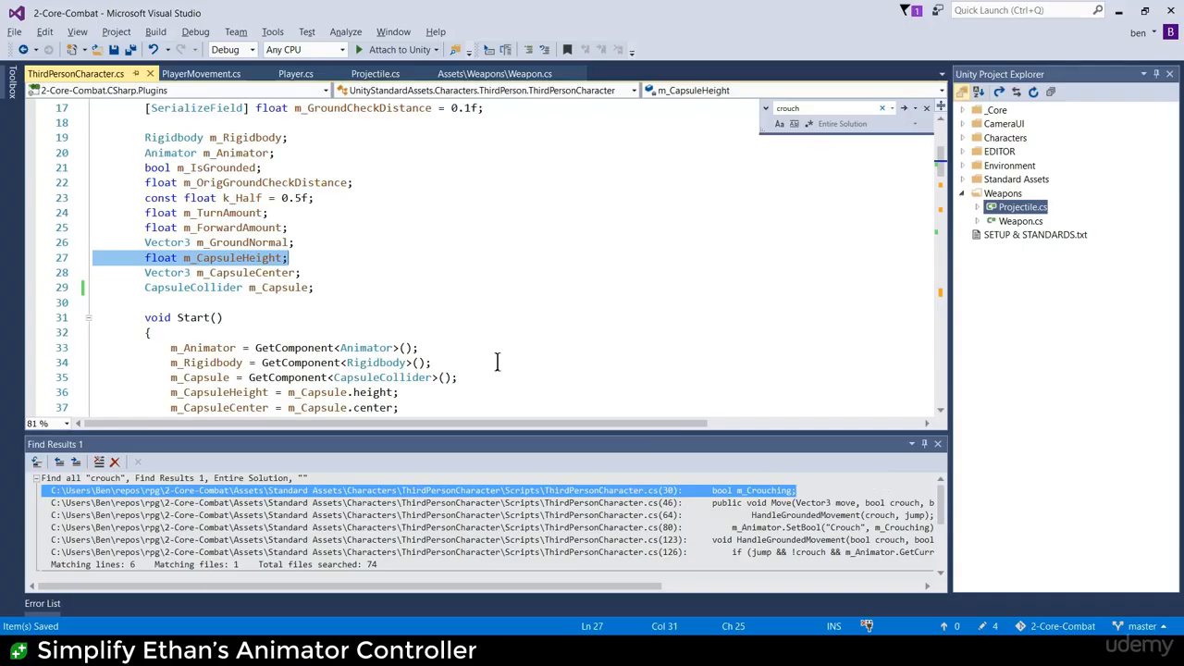
pyautogui.press('BackSpace')
pyautogui.press('BackSpace')
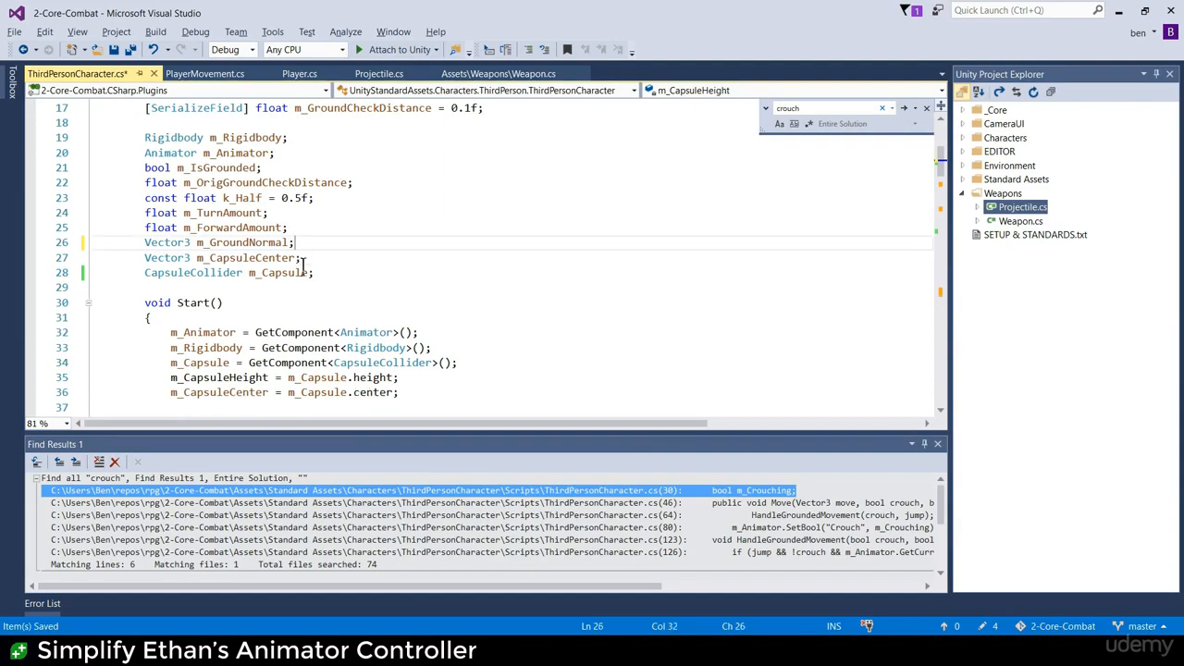
# - Save the script, look through its remaining methods, and try running the game in Unity
pyautogui.scroll(-3, 367, 361)
pyautogui.scroll(-16, 368, 361)
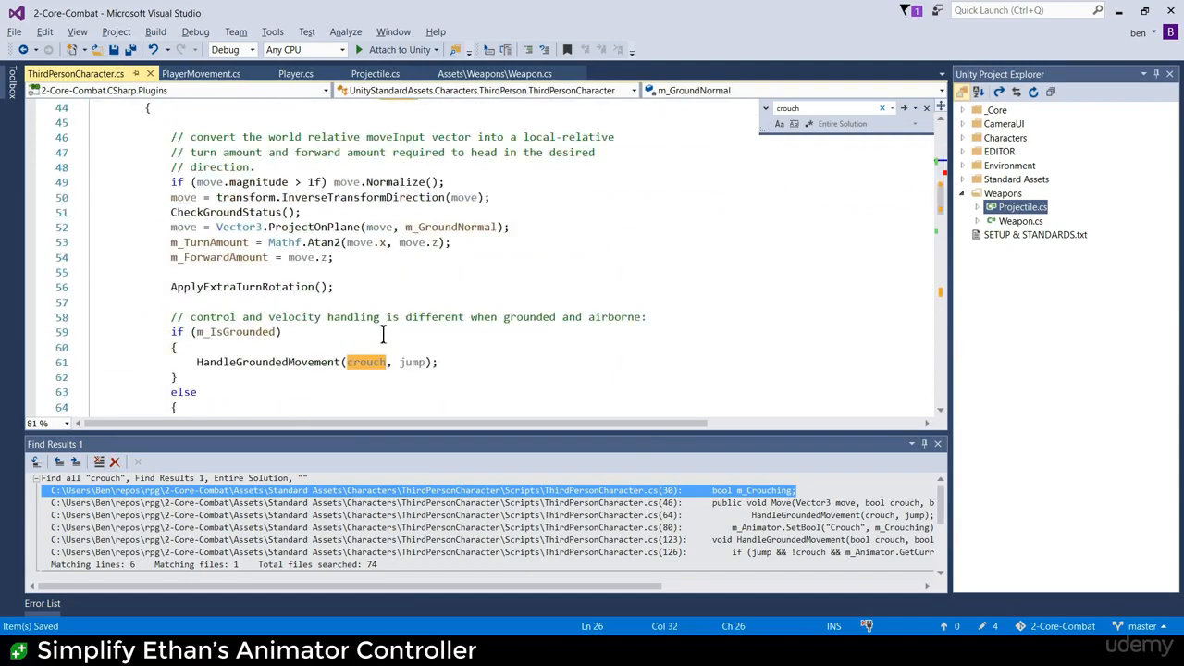
pyautogui.scroll(-20, 393, 324)
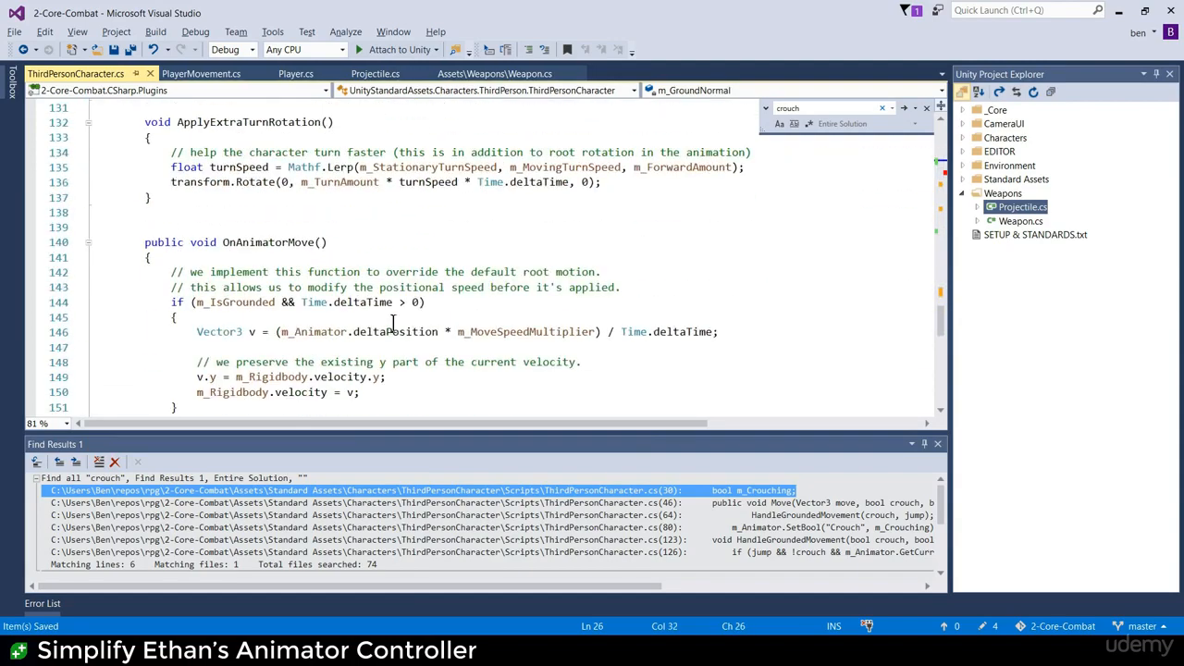
pyautogui.hotkey('alt', 'Tab')
pyautogui.click(566, 46)
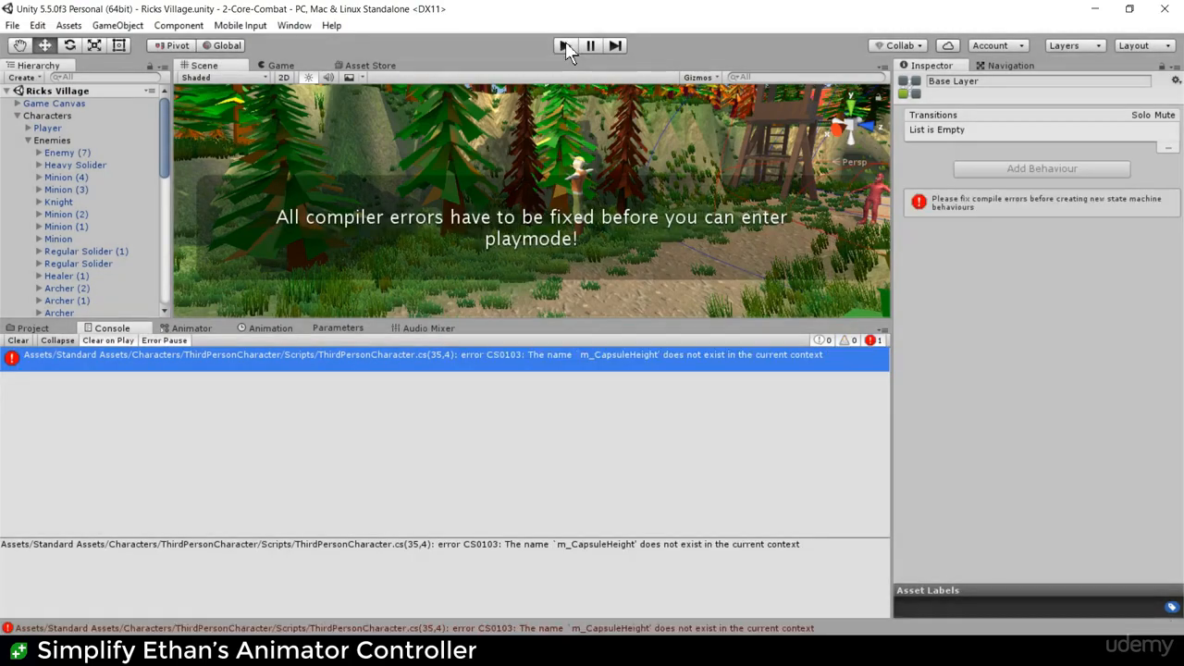
# - Open the m_CapsuleHeight compiler error and delete the m_CapsuleHeight = m_Capsule.height line from Start
pyautogui.doubleClick(475, 357)
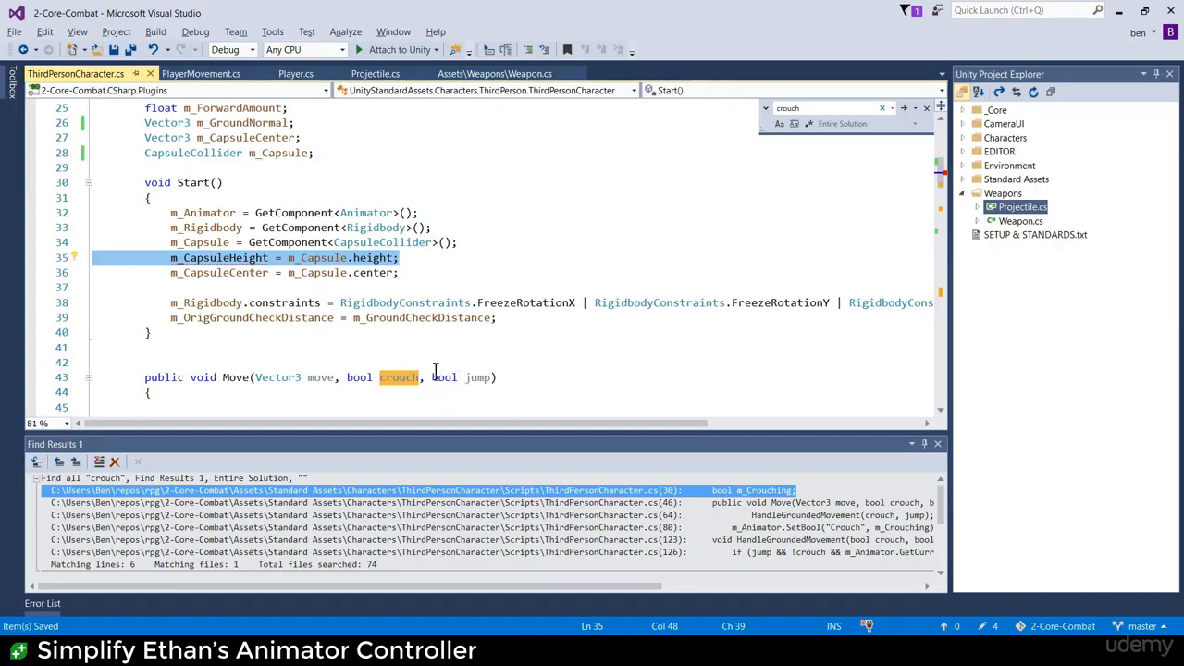
pyautogui.moveTo(421, 260); pyautogui.dragTo(70, 261)
pyautogui.press('Delete')
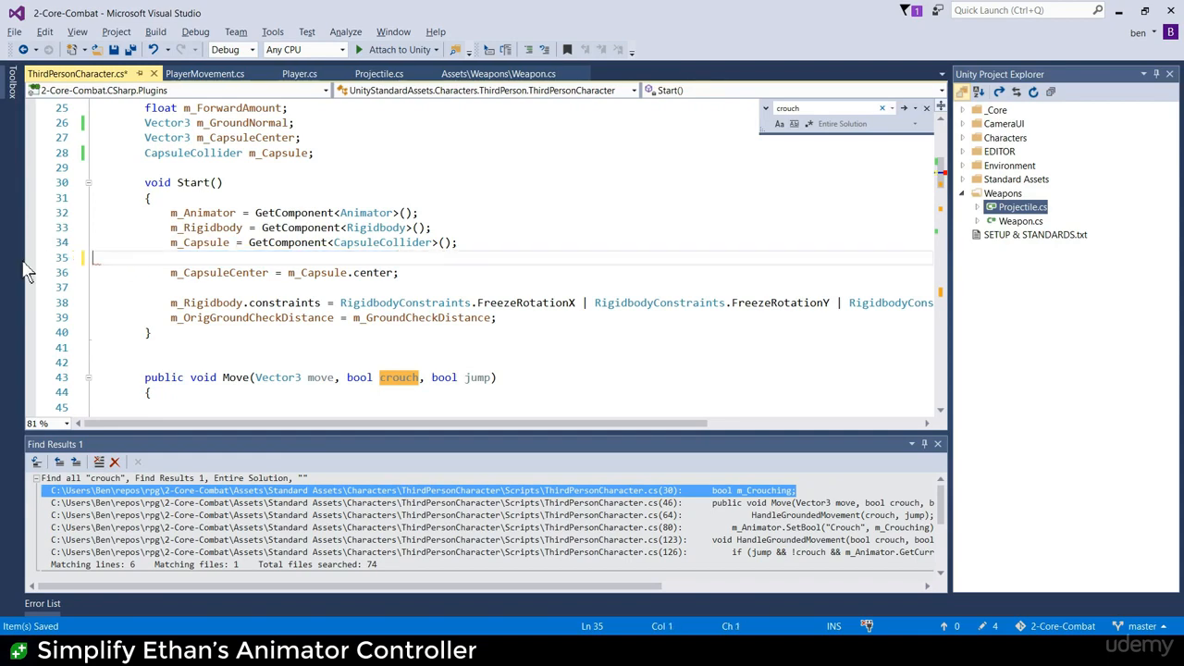
pyautogui.press('BackSpace')
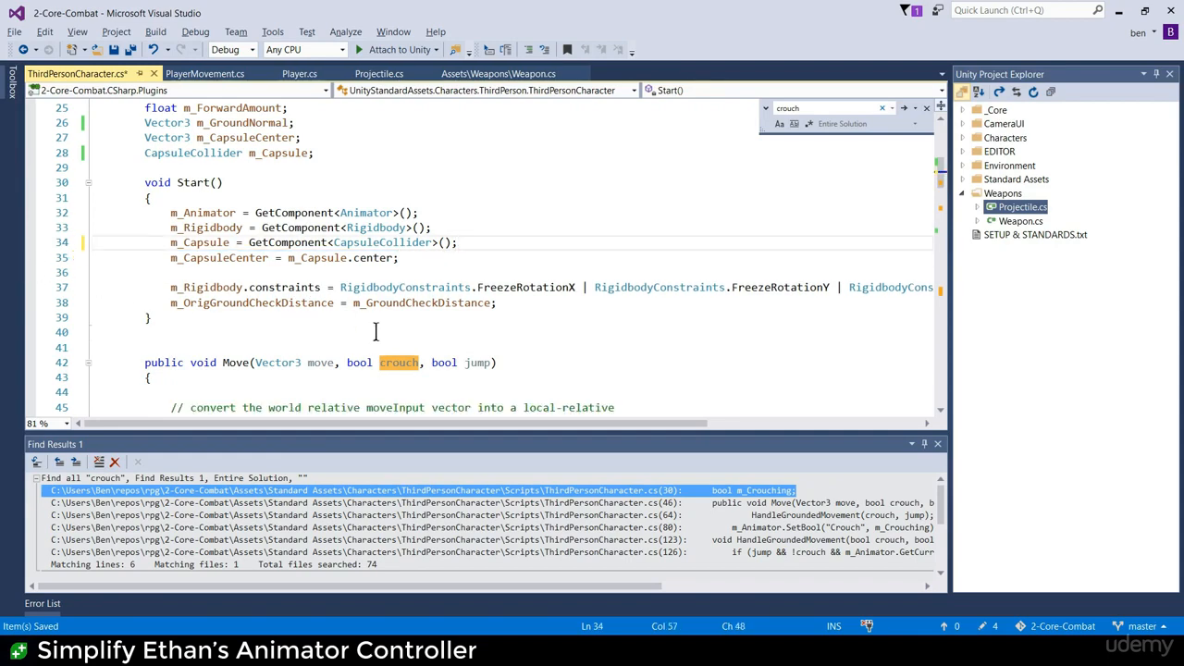
# - Save ThirdPersonCharacter.cs and test-run the game in Unity without m_CapsuleHeight, stopping play mode again
pyautogui.scroll(-8, 476, 330)
pyautogui.hotkey('alt', 'Tab')
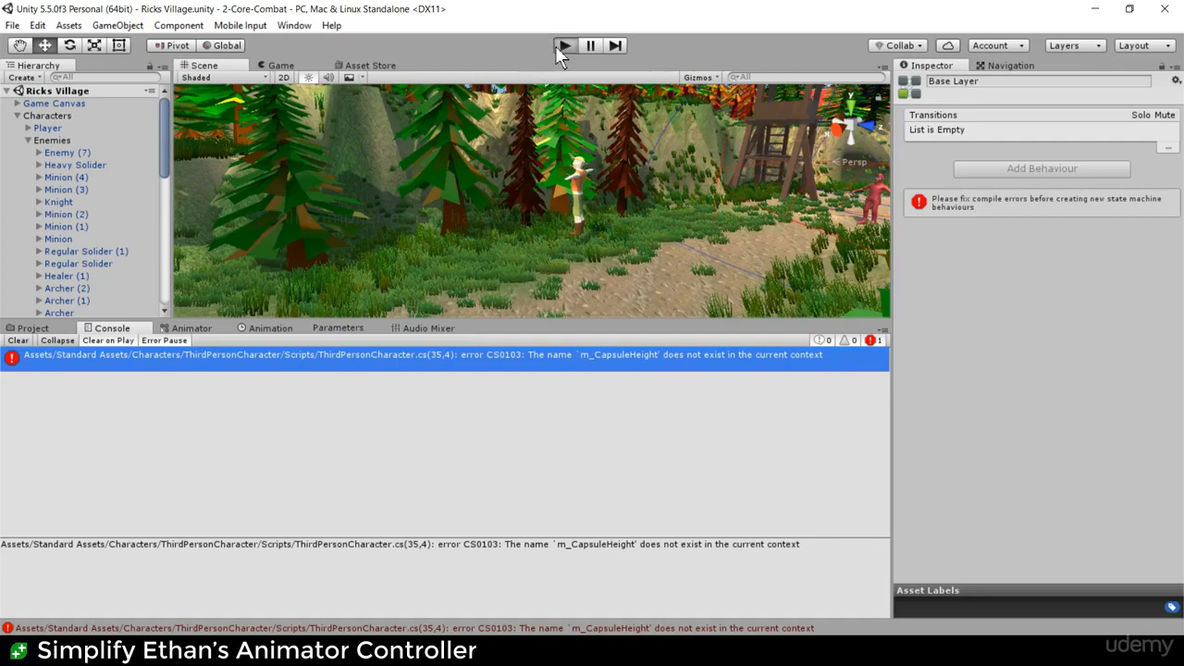
pyautogui.click(556, 46)
pyautogui.doubleClick(565, 360)
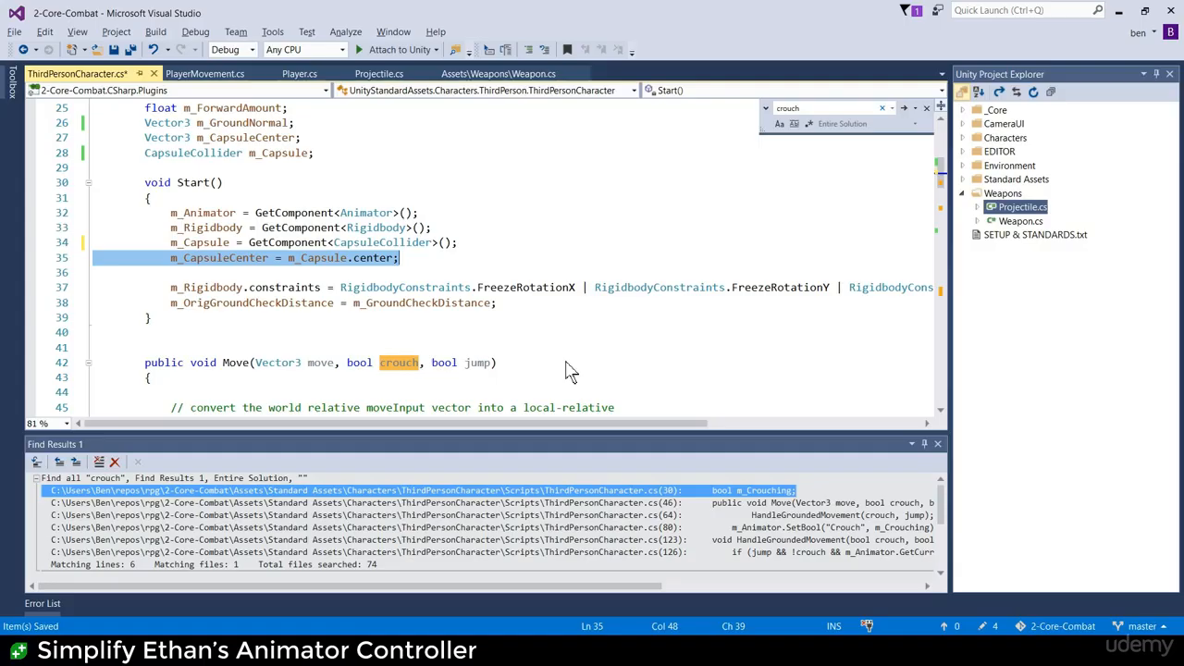
pyautogui.click(441, 335)
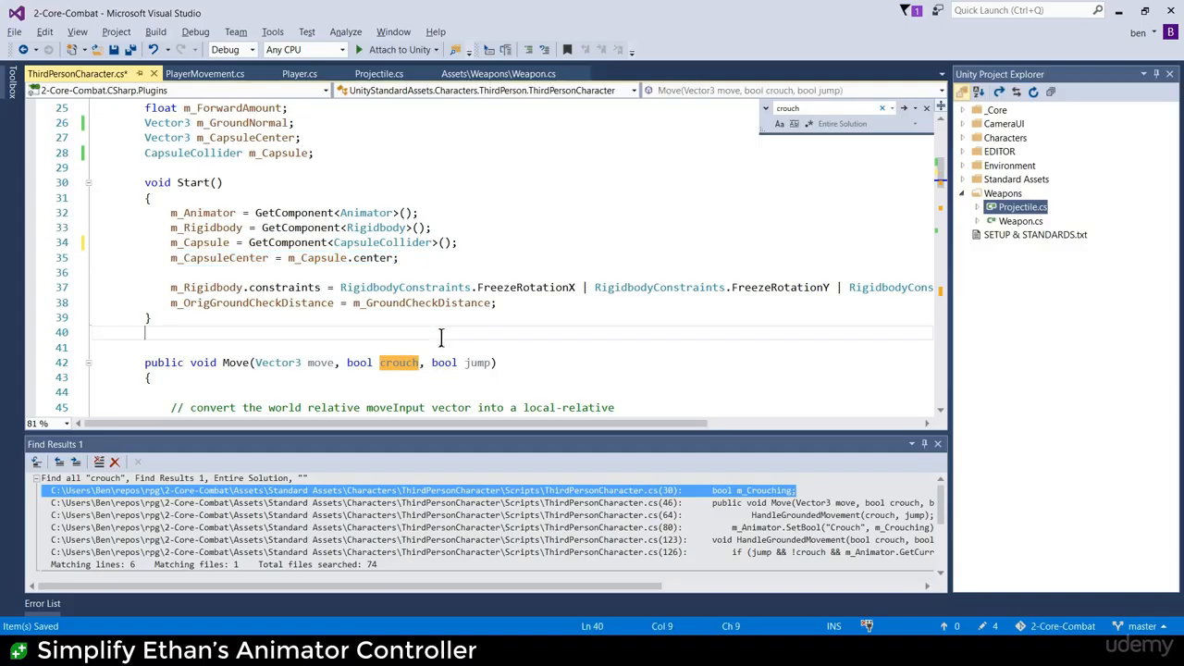
pyautogui.hotkey('alt', 'Tab')
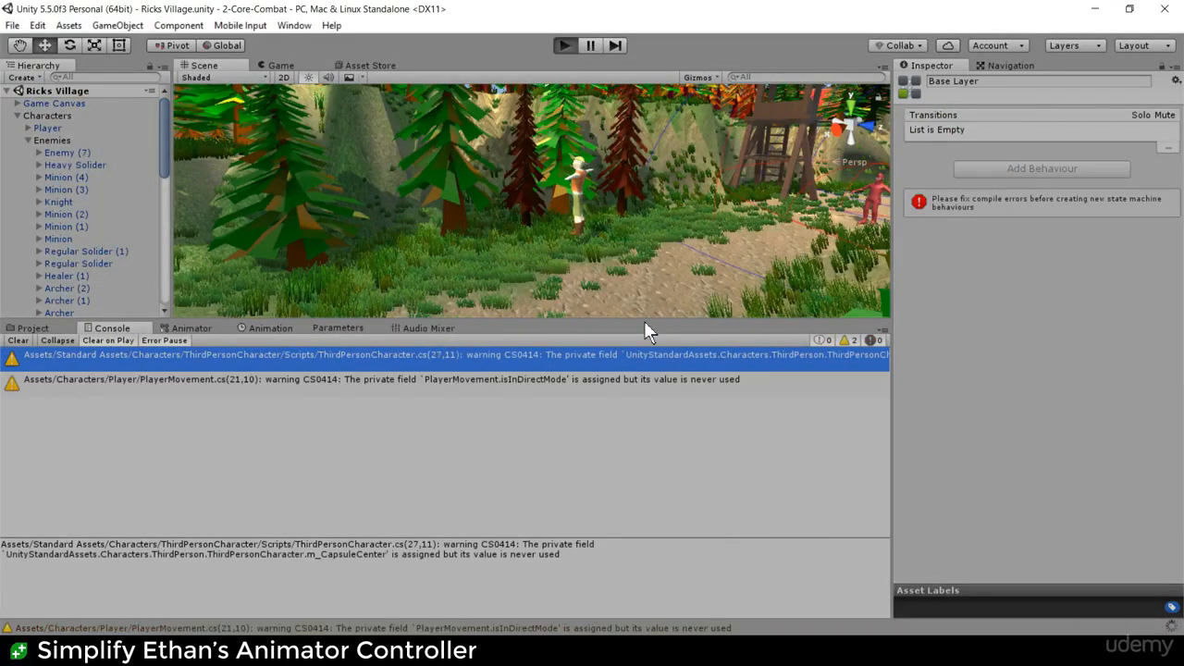
pyautogui.hotkey('ctrl', 'p')
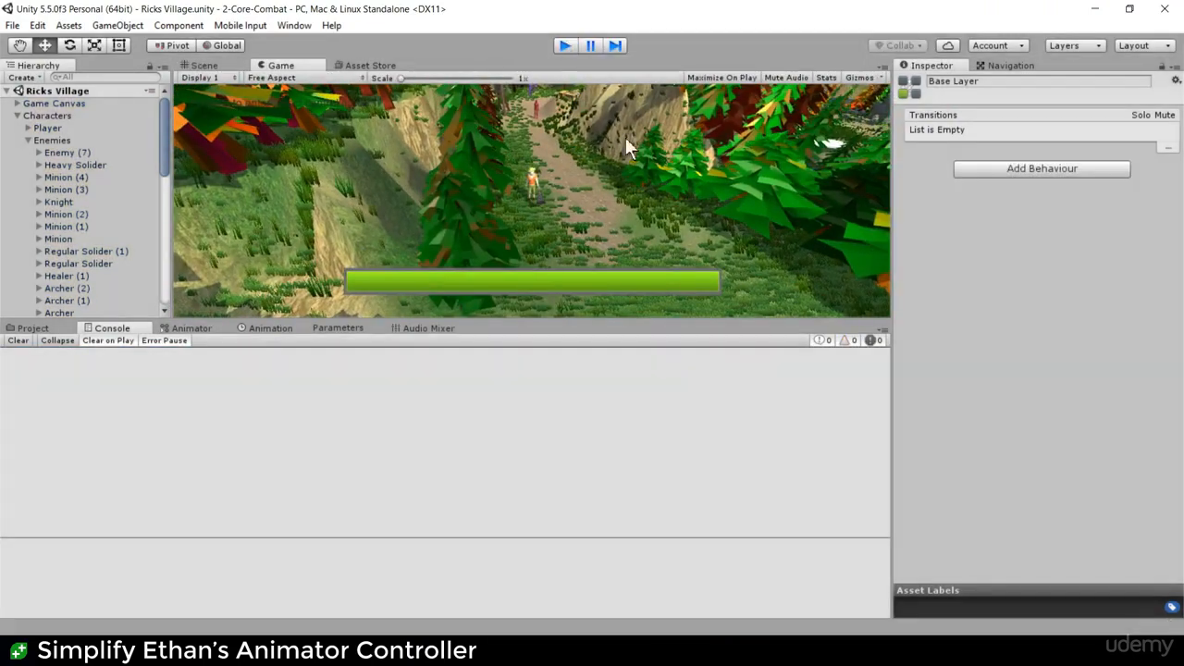
pyautogui.hotkey('ctrl', 'p')
# - Resave the script with a trailing space after the m_CapsuleCenter assignment, and open the m_CapsuleCenter warning from Unity's console
pyautogui.hotkey('alt', 'Tab')
pyautogui.click(438, 259)
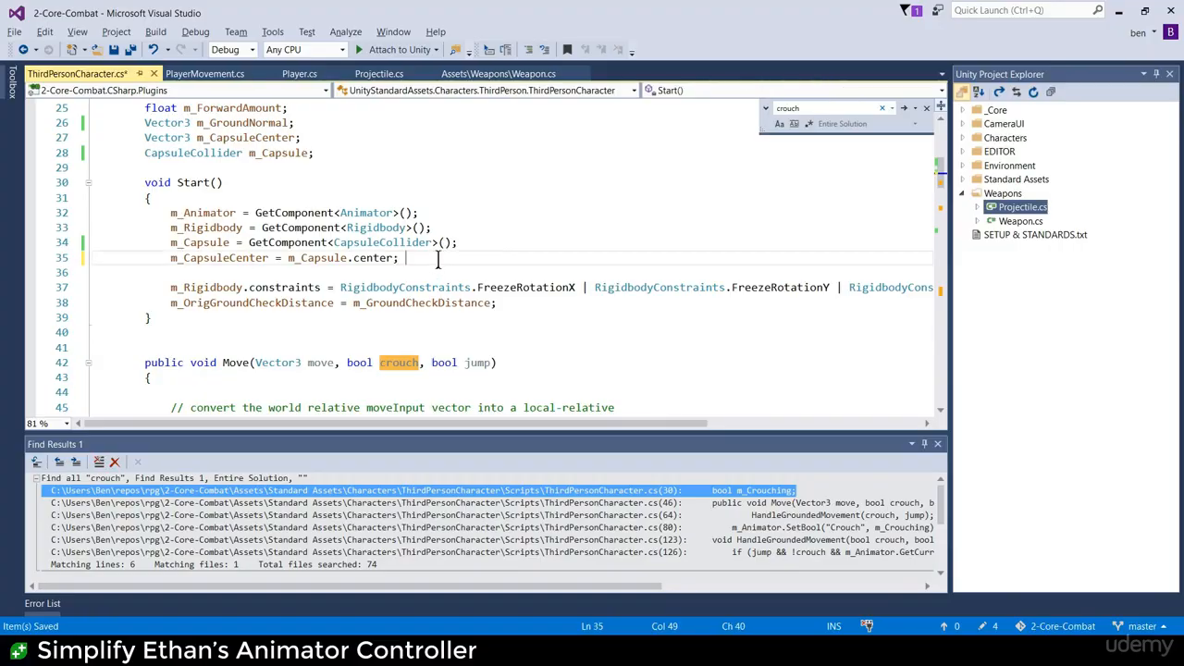
pyautogui.hotkey('alt', 'Tab')
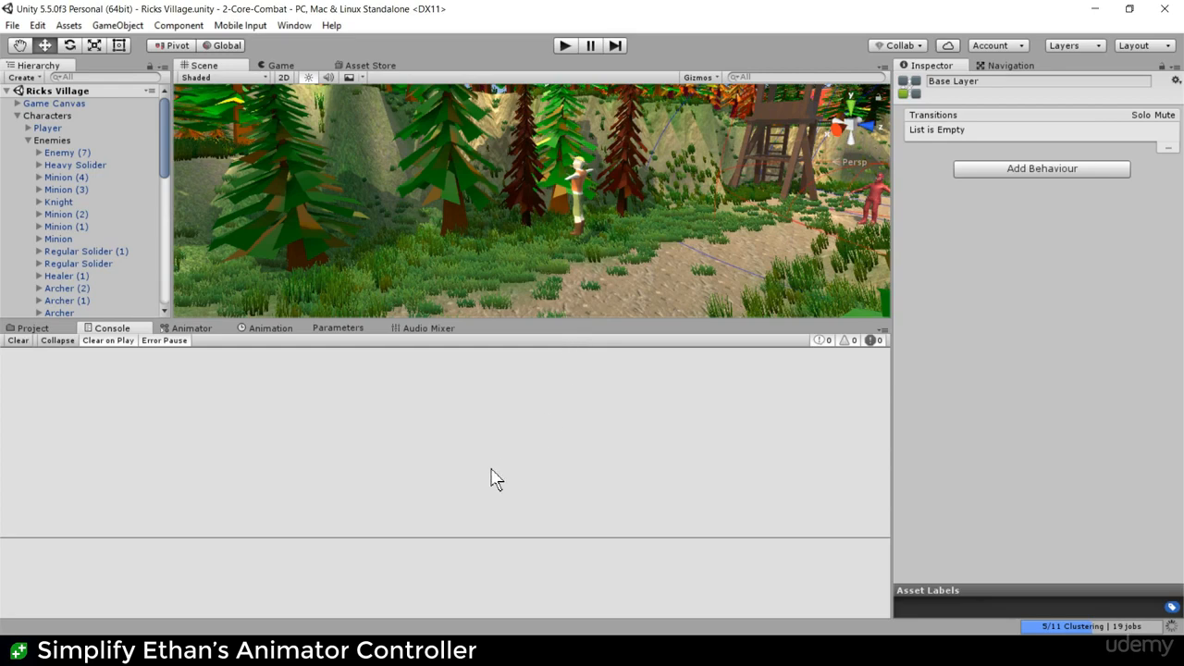
pyautogui.click(618, 361)
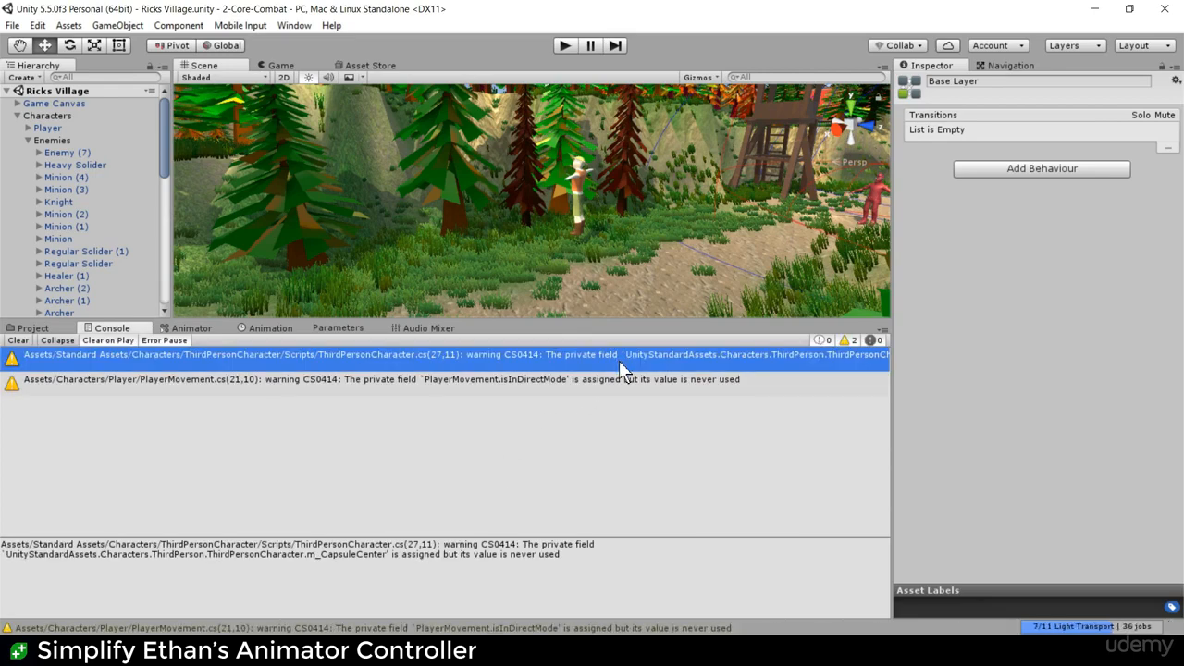
pyautogui.doubleClick(619, 360)
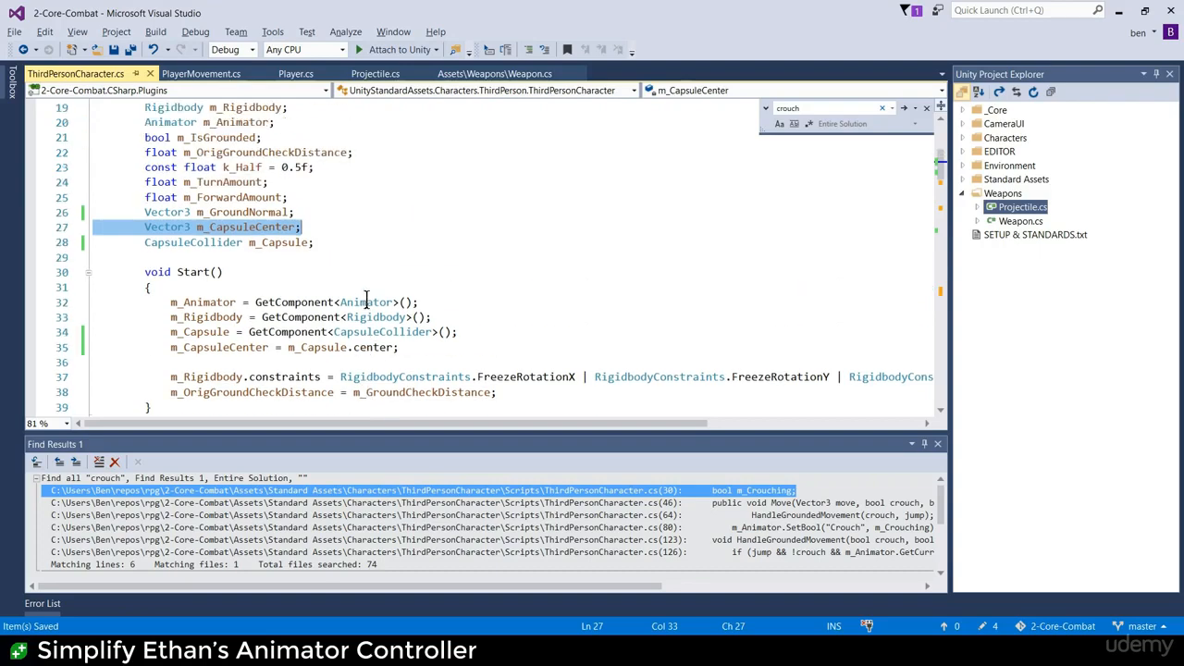
# - Delete the Vector3 m_CapsuleCenter declaration and its empty line from ThirdPersonCharacter.cs, and save the file
pyautogui.moveTo(320, 227); pyautogui.dragTo(72, 237)
pyautogui.press('BackSpace')
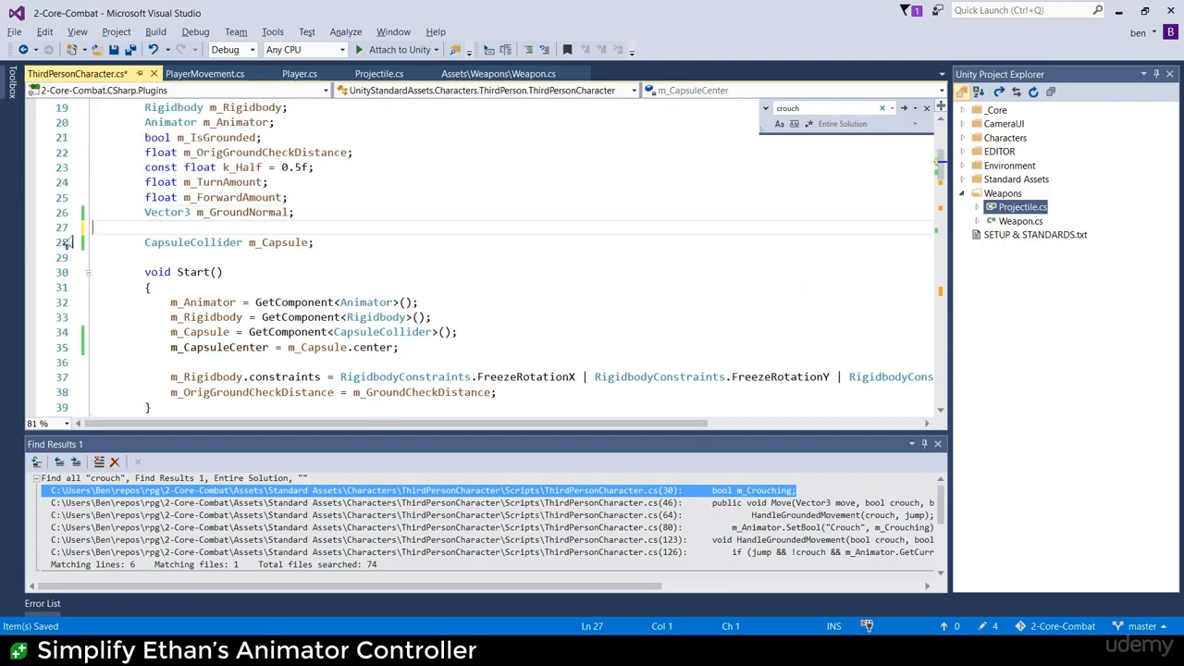
pyautogui.press('BackSpace')
# - Look over the code down to the end of ThirdPersonCharacter.cs and try to enter play mode in Unity
pyautogui.scroll(-3, 303, 323)
pyautogui.scroll(-13, 303, 323)
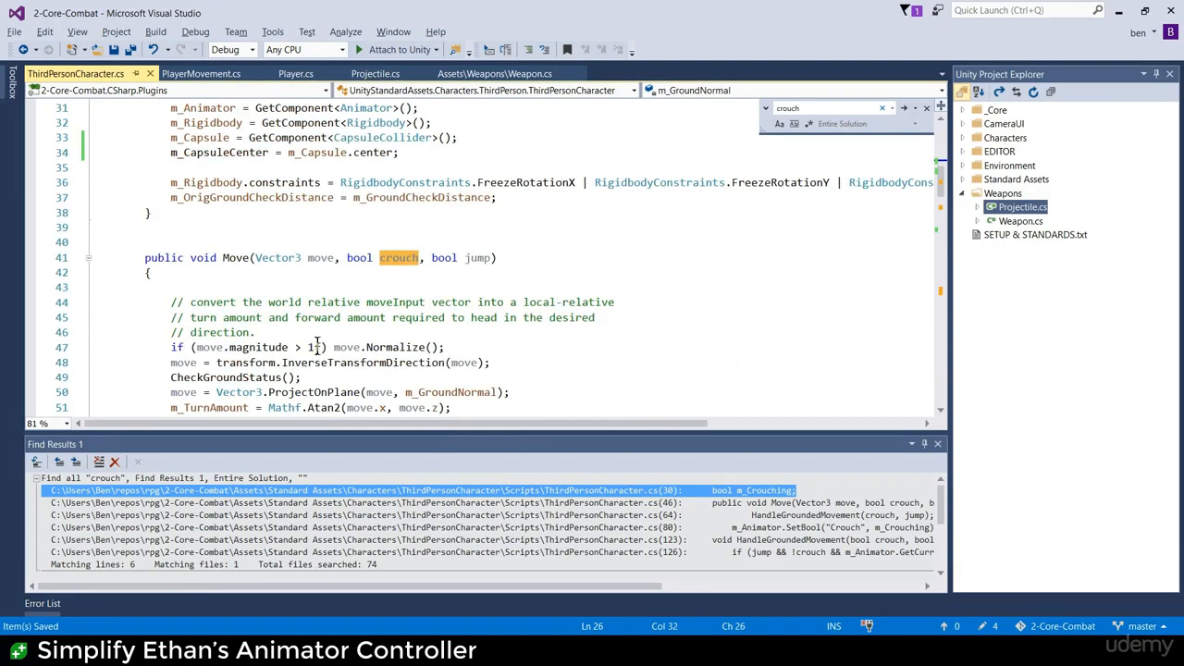
pyautogui.scroll(-20, 342, 291)
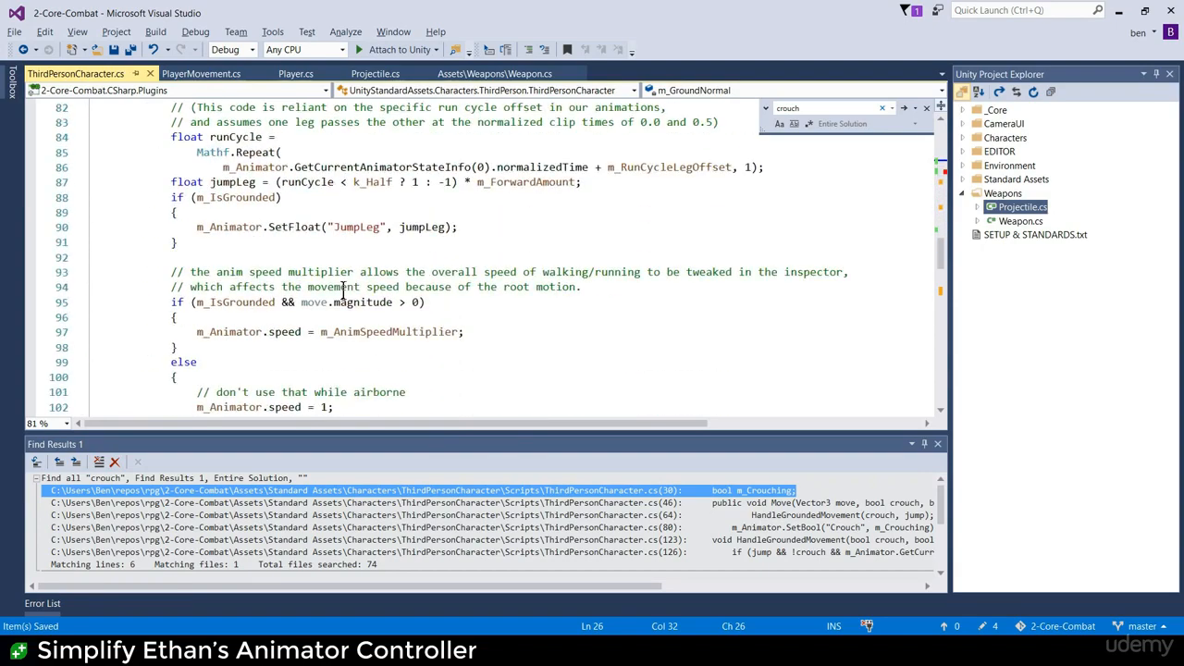
pyautogui.scroll(-12, 343, 291)
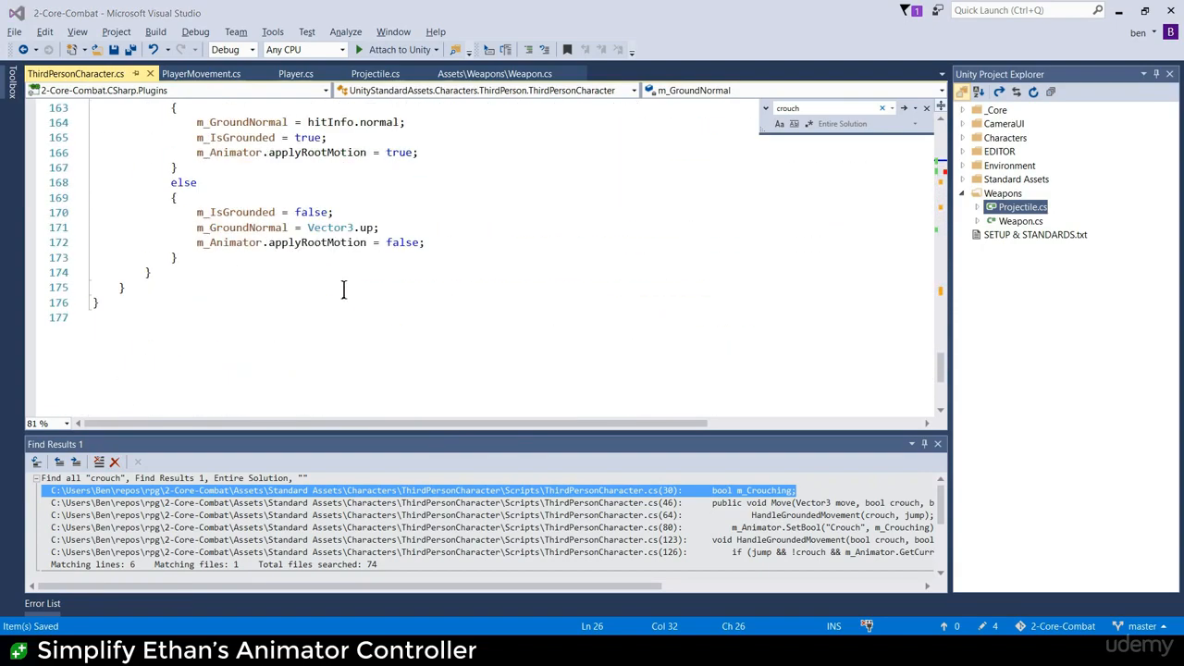
pyautogui.hotkey('alt', 'Tab')
pyautogui.click(564, 45)
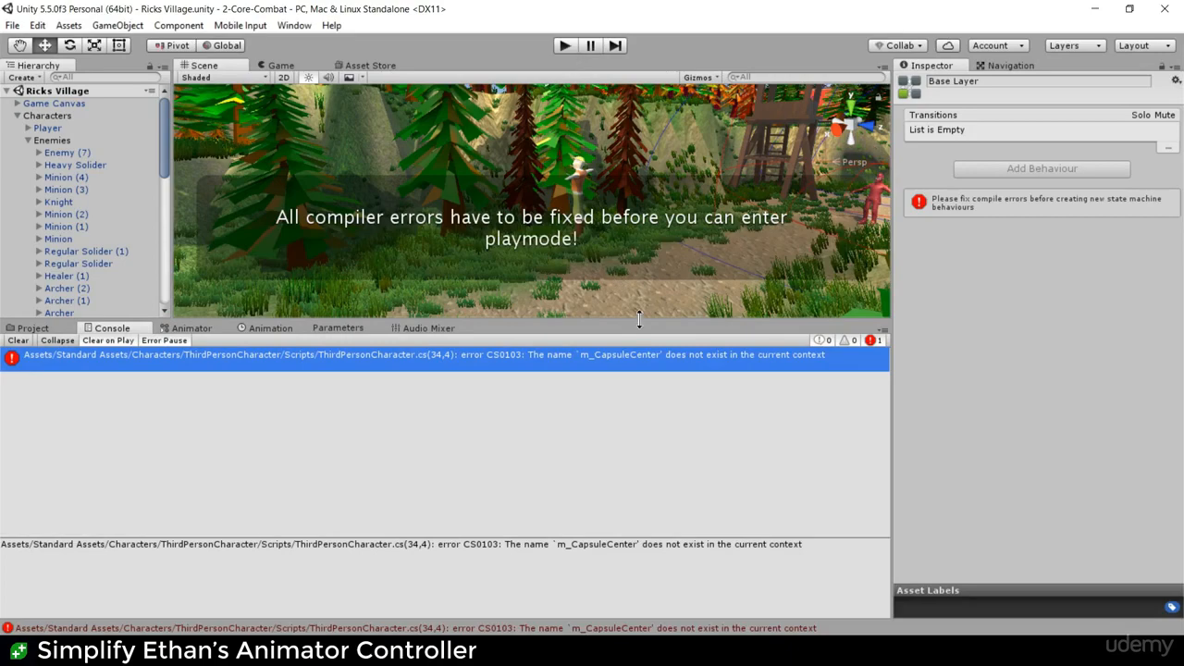
# - Delete the m_CapsuleCenter assignment line flagged by the compiler error from Start() in ThirdPersonCharacter.cs, and save the file
pyautogui.doubleClick(615, 360)
pyautogui.moveTo(442, 259); pyautogui.dragTo(50, 260)
pyautogui.press('BackSpace')
pyautogui.press('BackSpace')
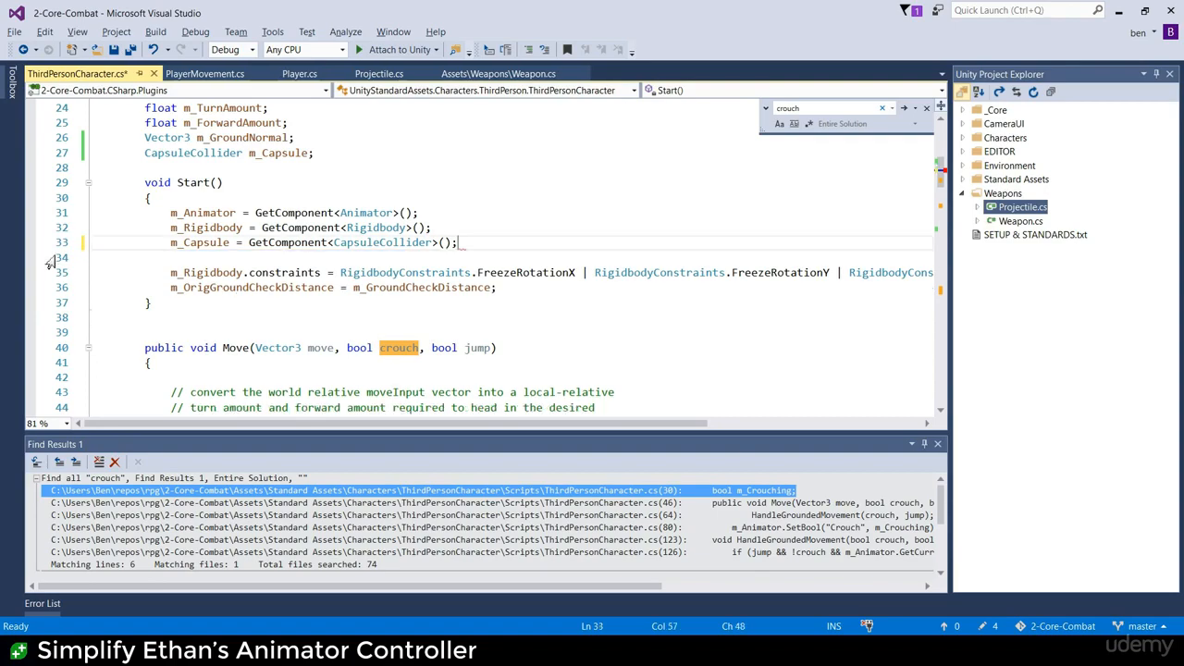
pyautogui.hotkey('ctrl', 's')
# - Test-run the game in Unity without the m_CapsuleCenter assignment, and stop play mode
pyautogui.hotkey('alt', 'Tab')
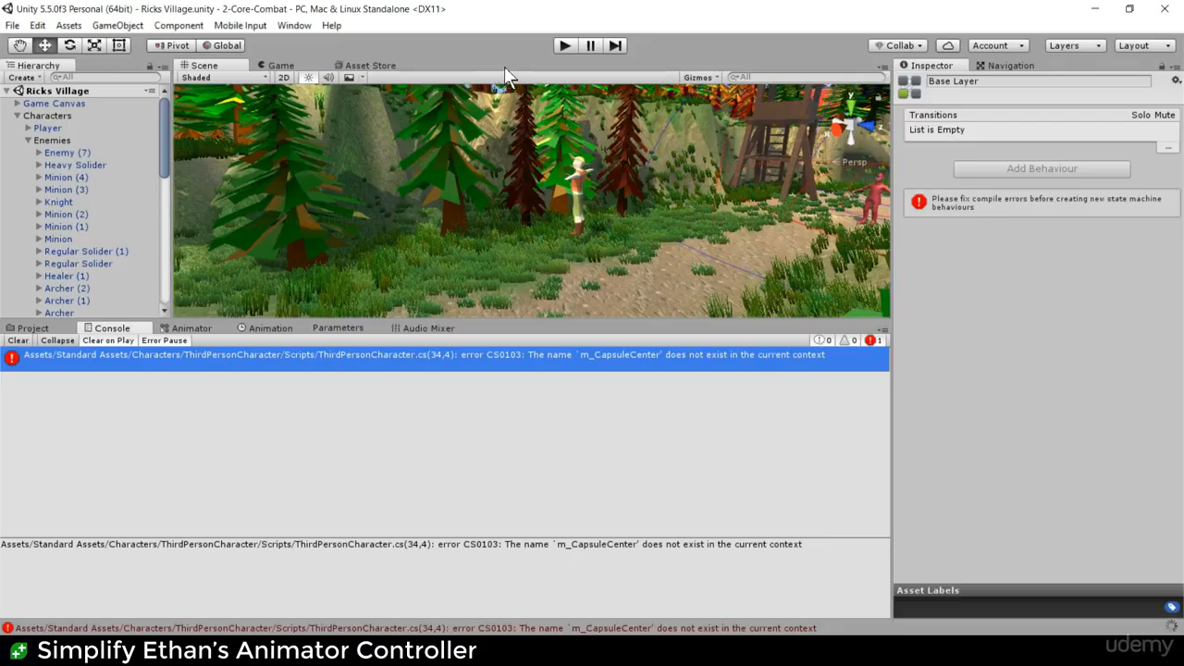
pyautogui.click(557, 46)
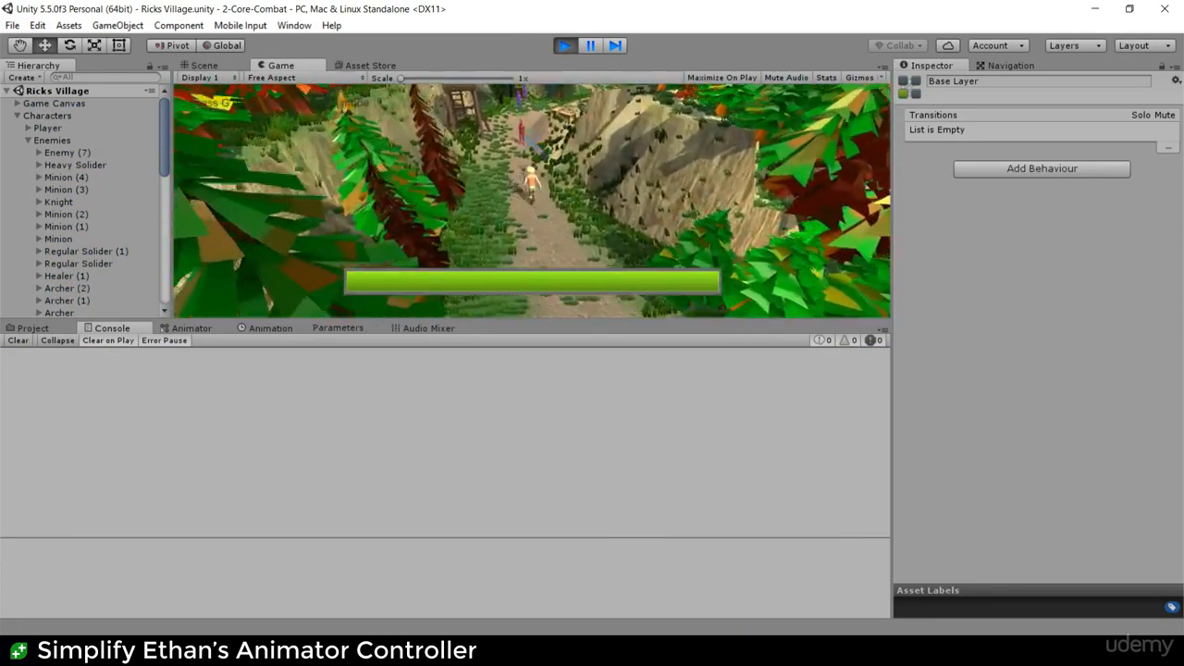
pyautogui.click(564, 45)
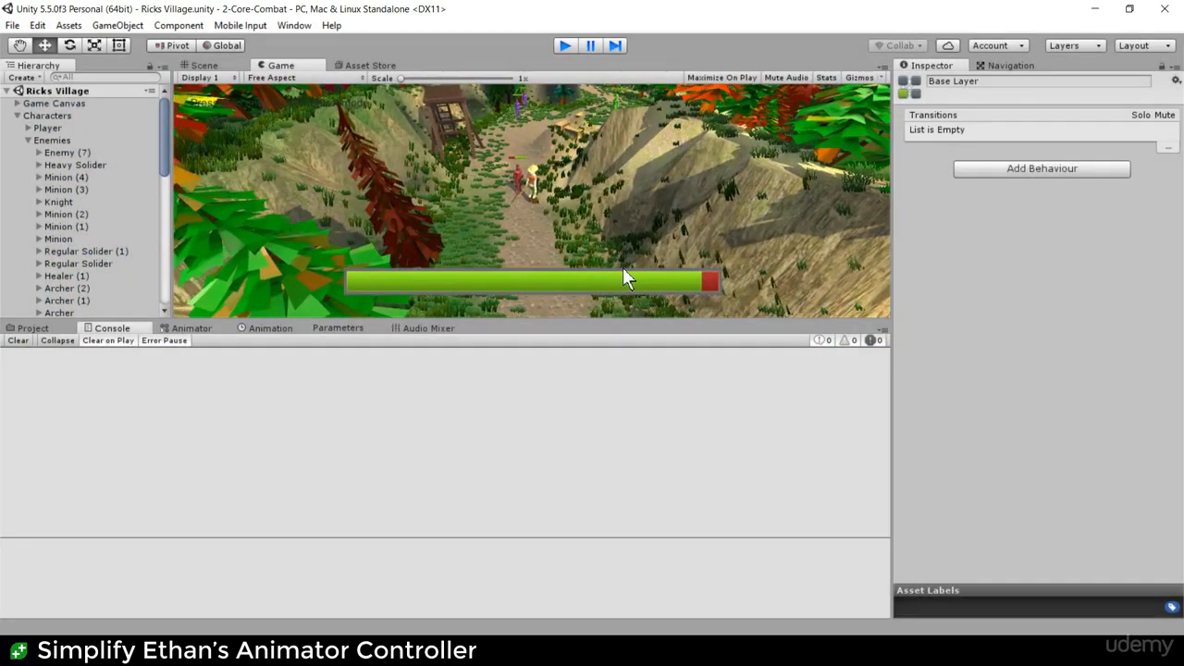
# - Enlarge the scene view and delete the OnGround parameter from Ethan's animator controller
pyautogui.moveTo(529, 321); pyautogui.dragTo(530, 397)
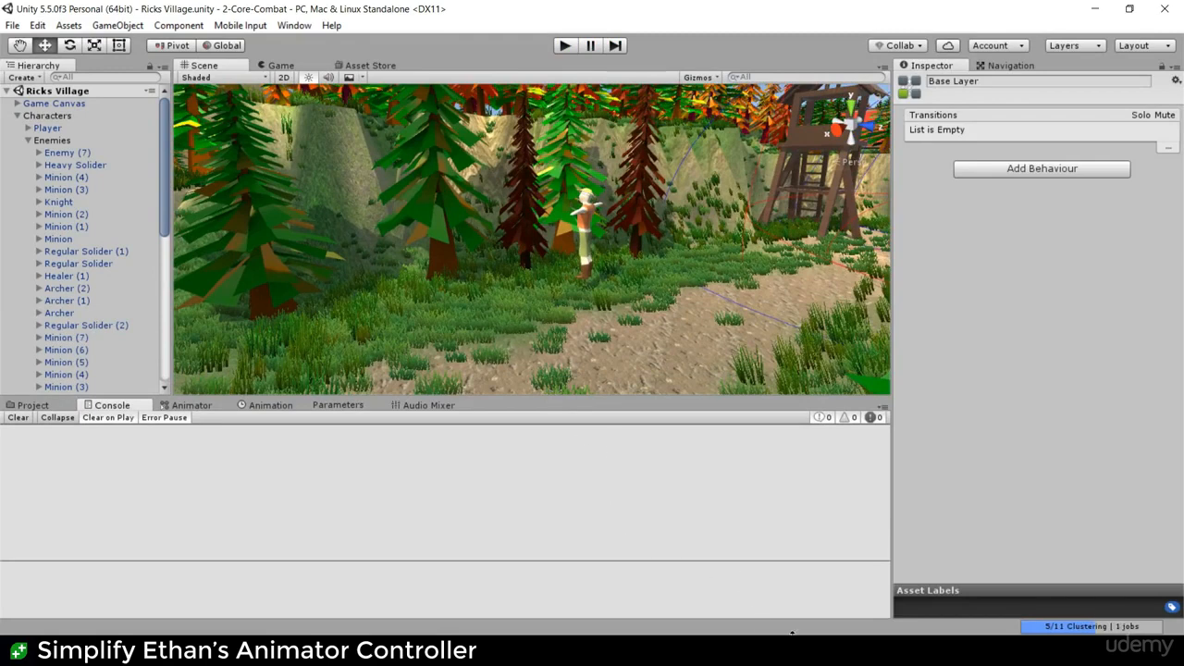
pyautogui.click(202, 407)
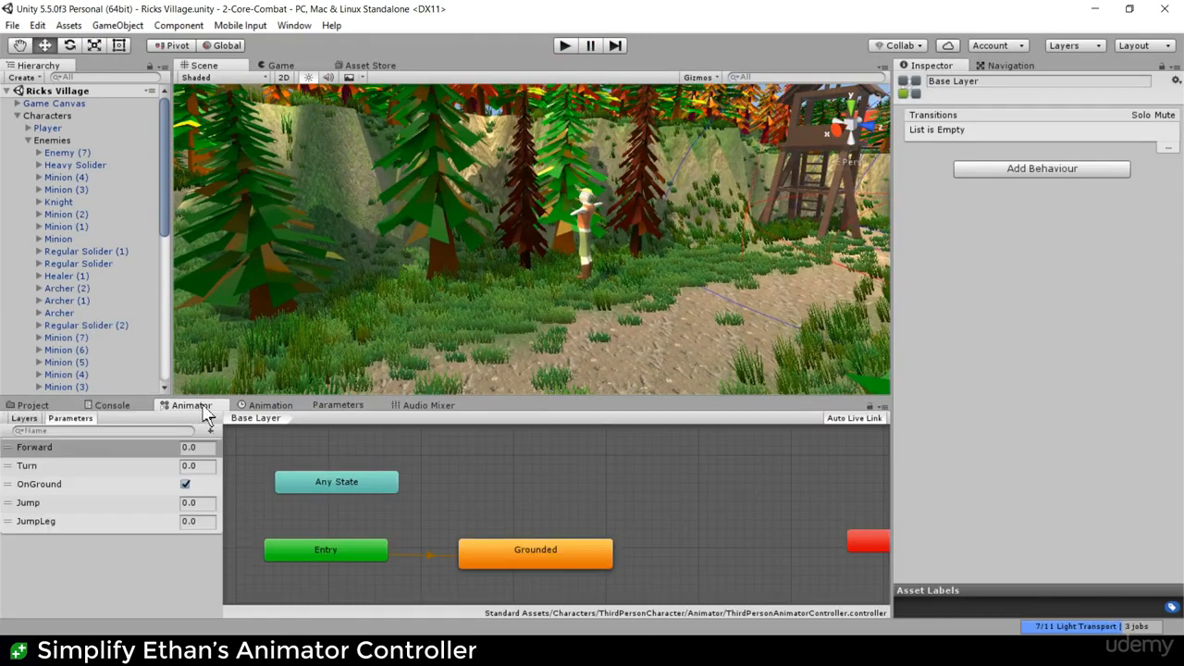
pyautogui.click(97, 484)
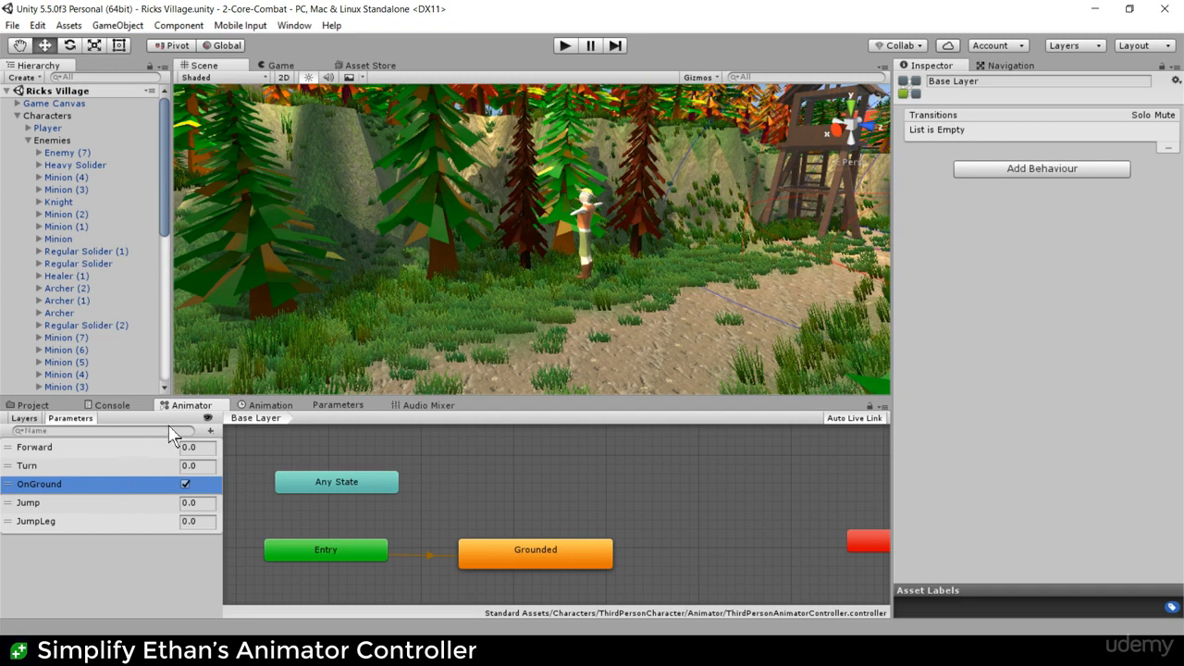
pyautogui.press('Delete')
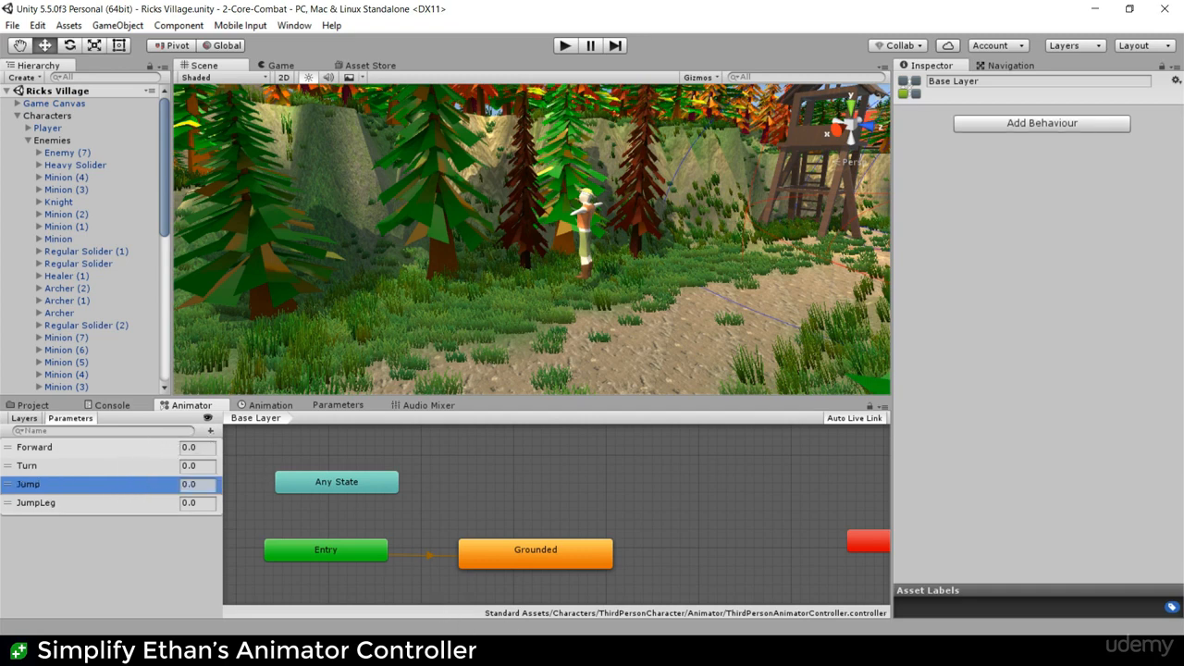
# - Run the game without the OnGround parameter and open the script line behind the 'OnGround' console warning
pyautogui.click(570, 47)
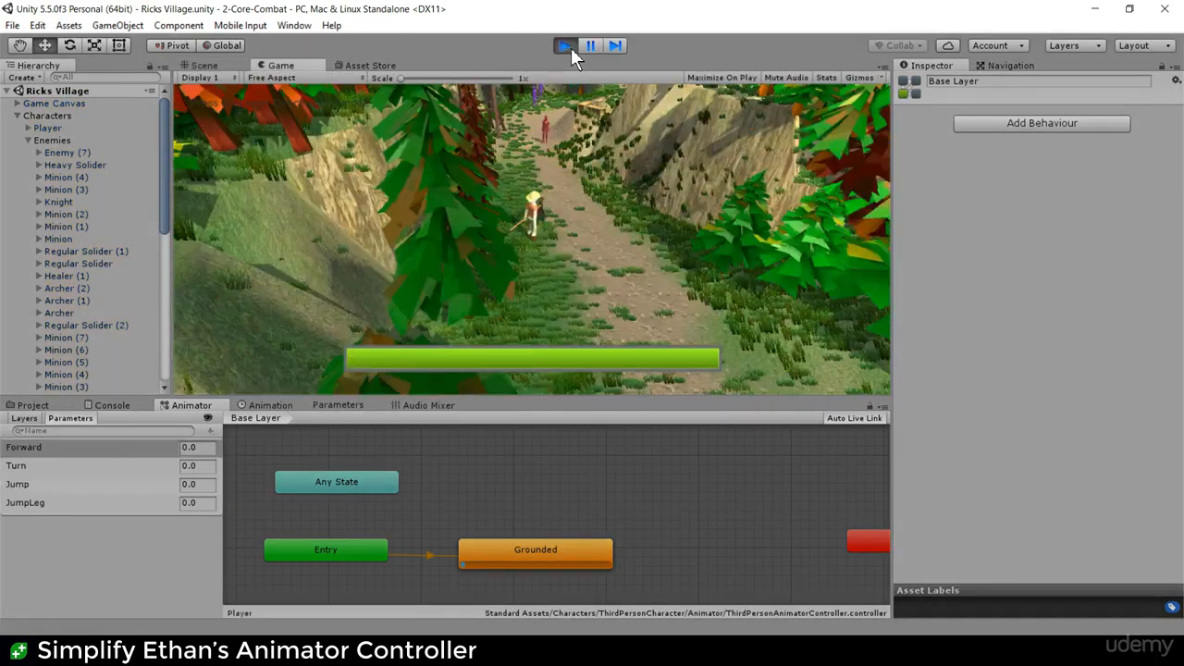
pyautogui.click(113, 406)
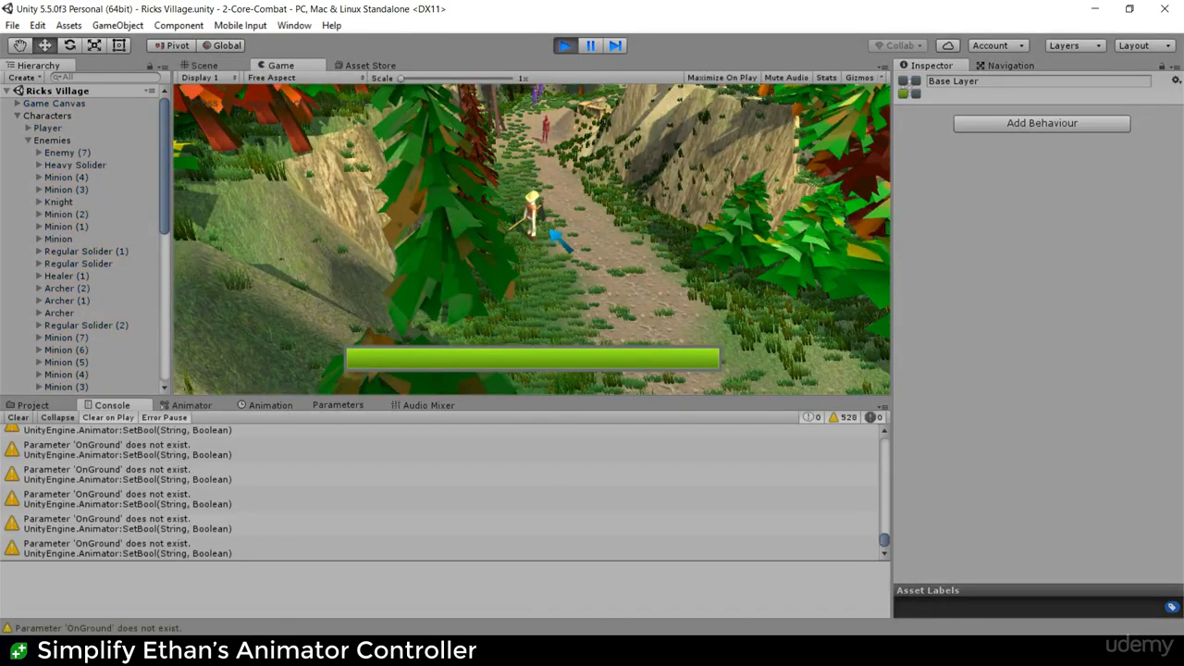
pyautogui.doubleClick(380, 452)
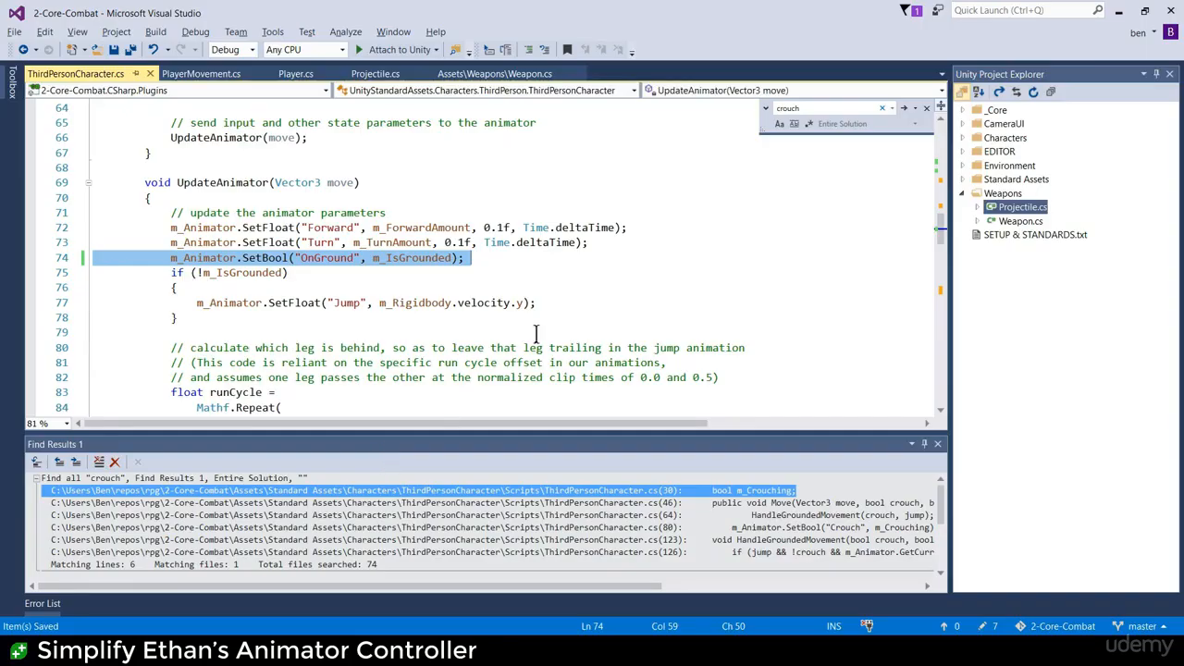
# - Delete the m_Animator.SetBool("OnGround", m_IsGrounded) line from UpdateAnimator() in ThirdPersonCharacter.cs, and save the file
pyautogui.moveTo(476, 264); pyautogui.dragTo(37, 269)
pyautogui.press('BackSpace')
pyautogui.press('BackSpace')
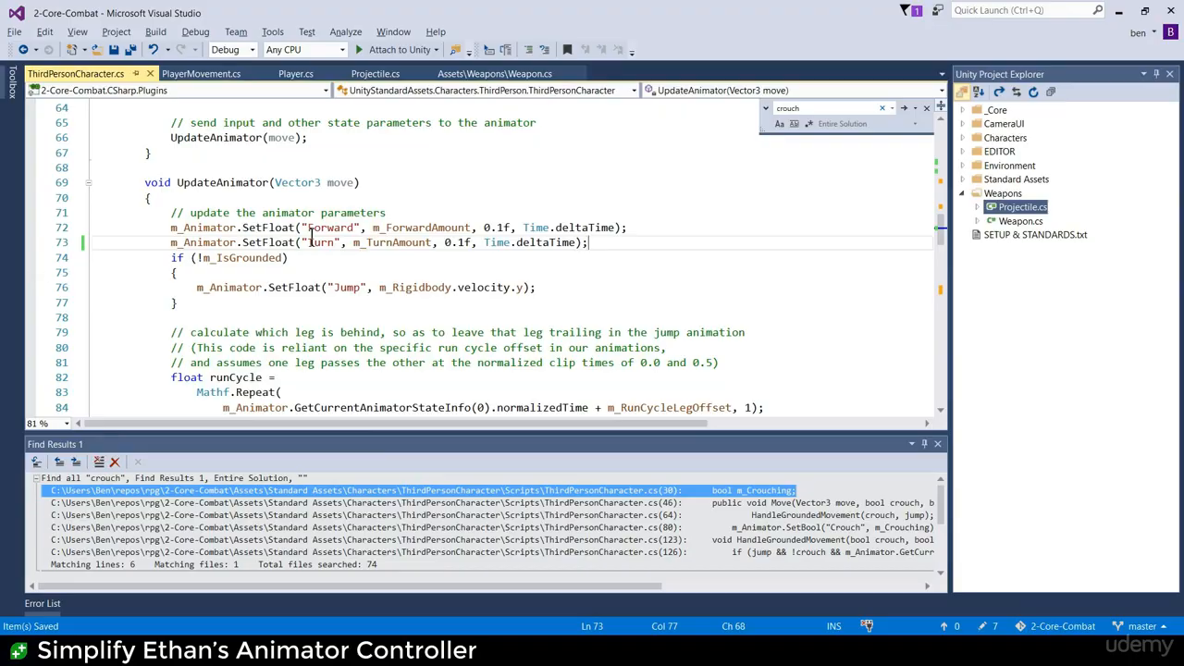
# - Restart play mode in Unity to test the game without the OnGround call, and stop it again
pyautogui.hotkey('alt', 'Tab')
pyautogui.click(561, 44)
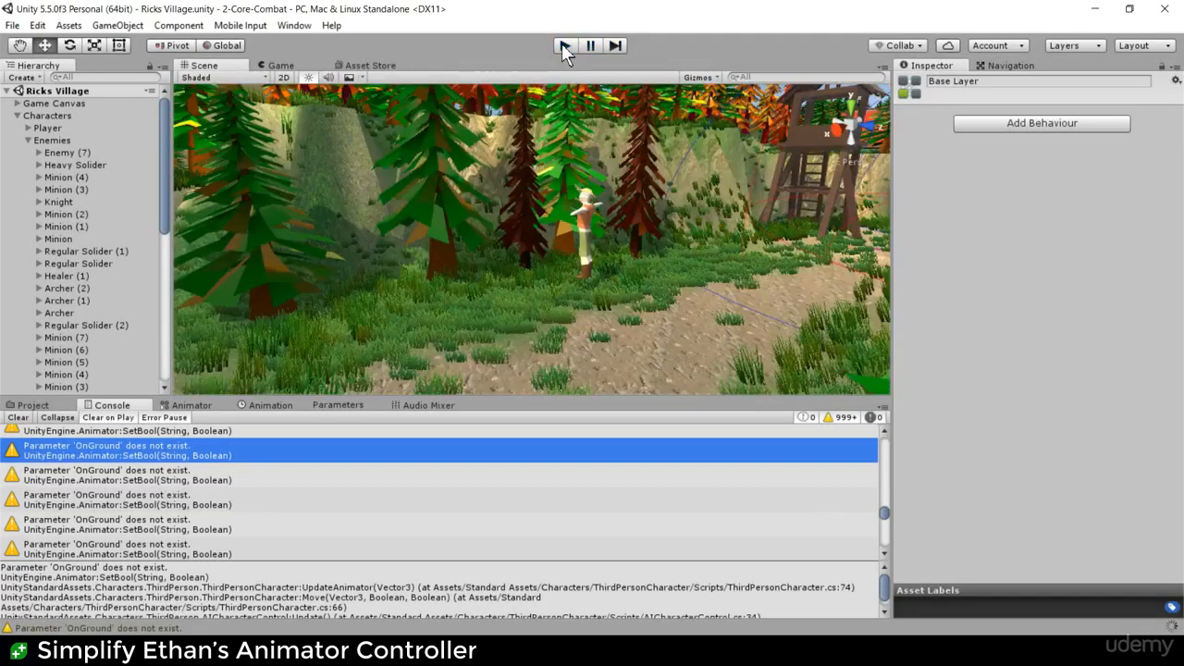
pyautogui.click(562, 43)
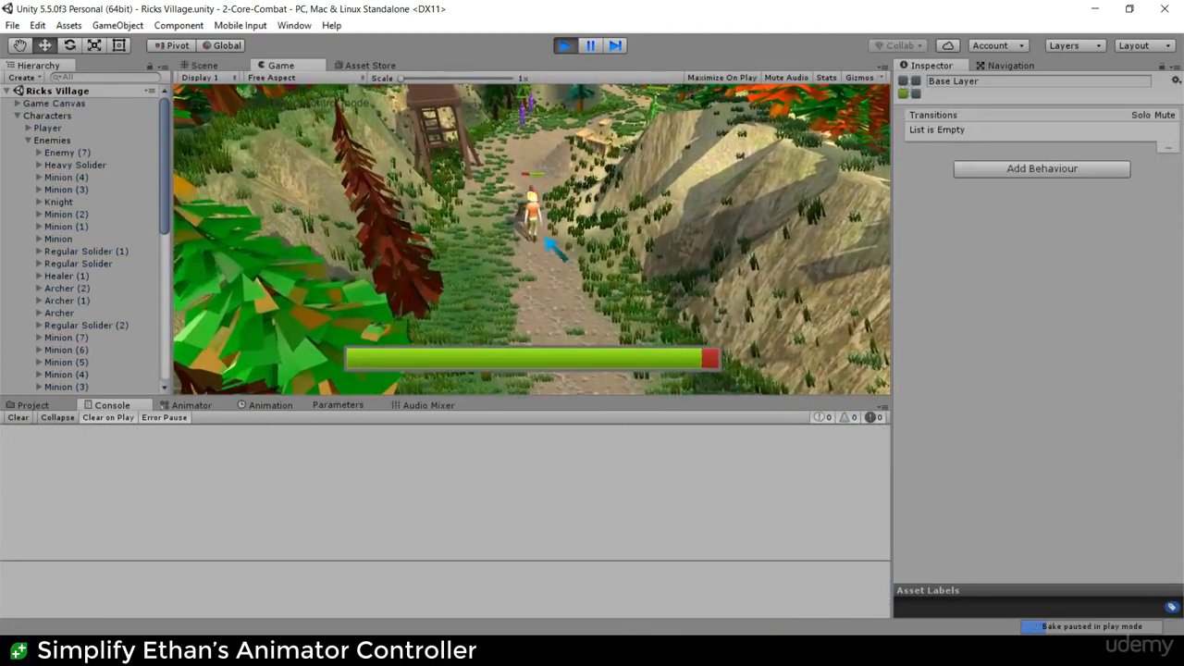
pyautogui.click(568, 43)
# - Read the unused m_Capsule field warning in Unity's console and open its line in ThirdPersonCharacter.cs
pyautogui.hotkey('alt', 'Tab')
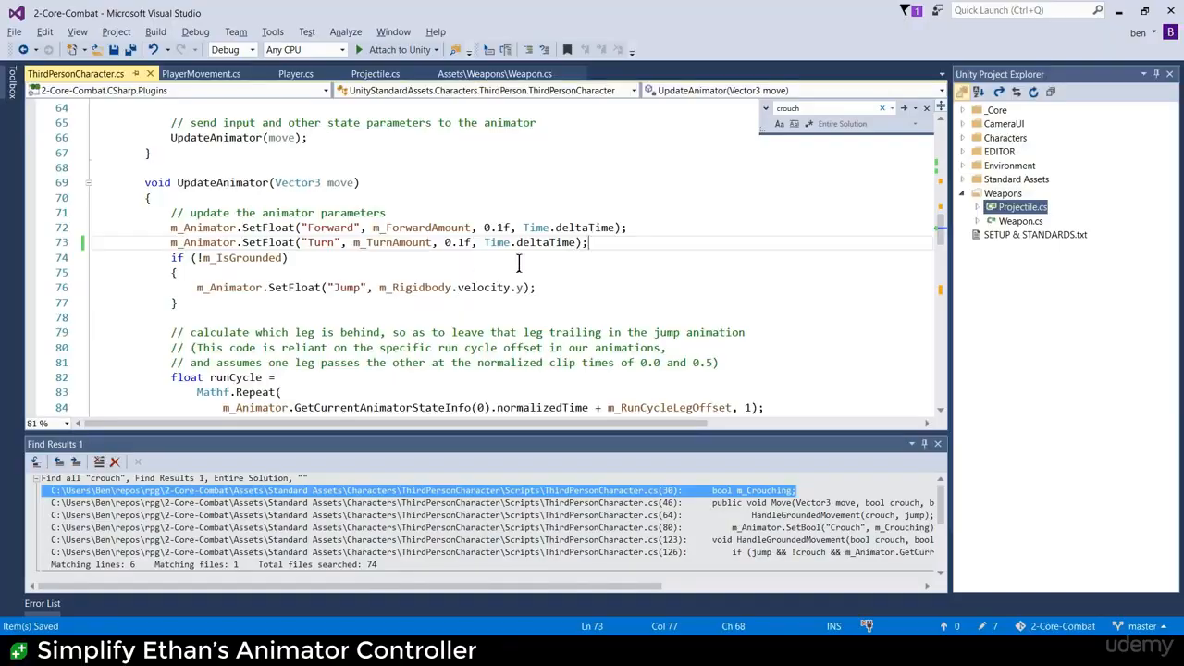
pyautogui.hotkey('alt', 'Tab')
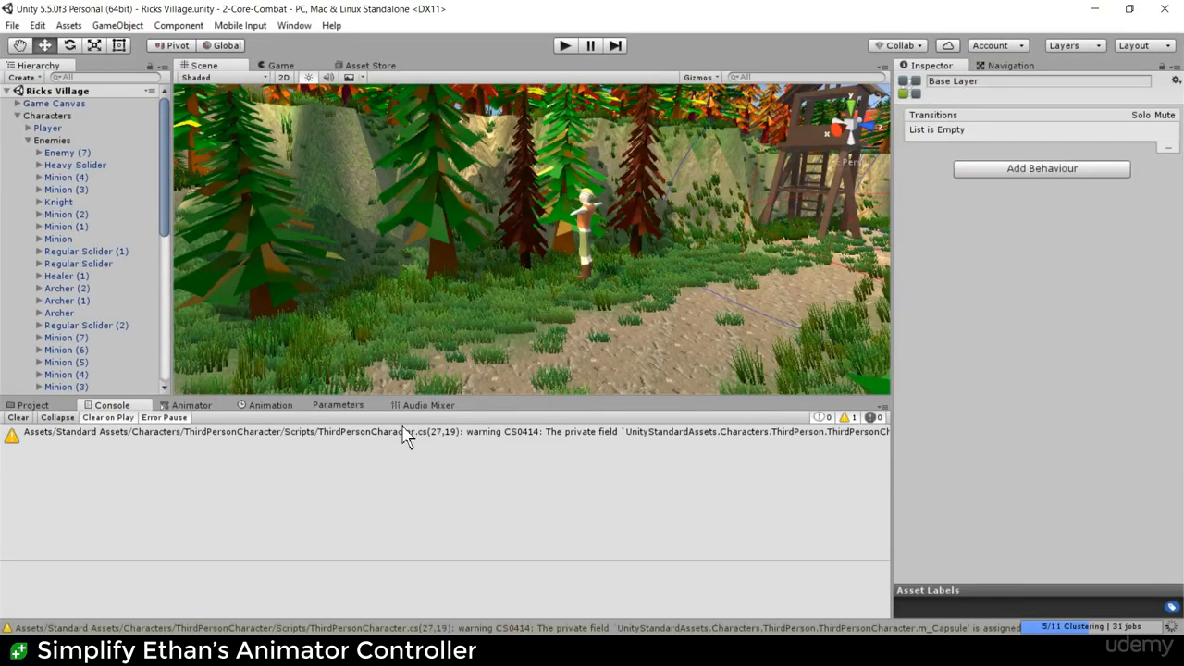
pyautogui.click(400, 433)
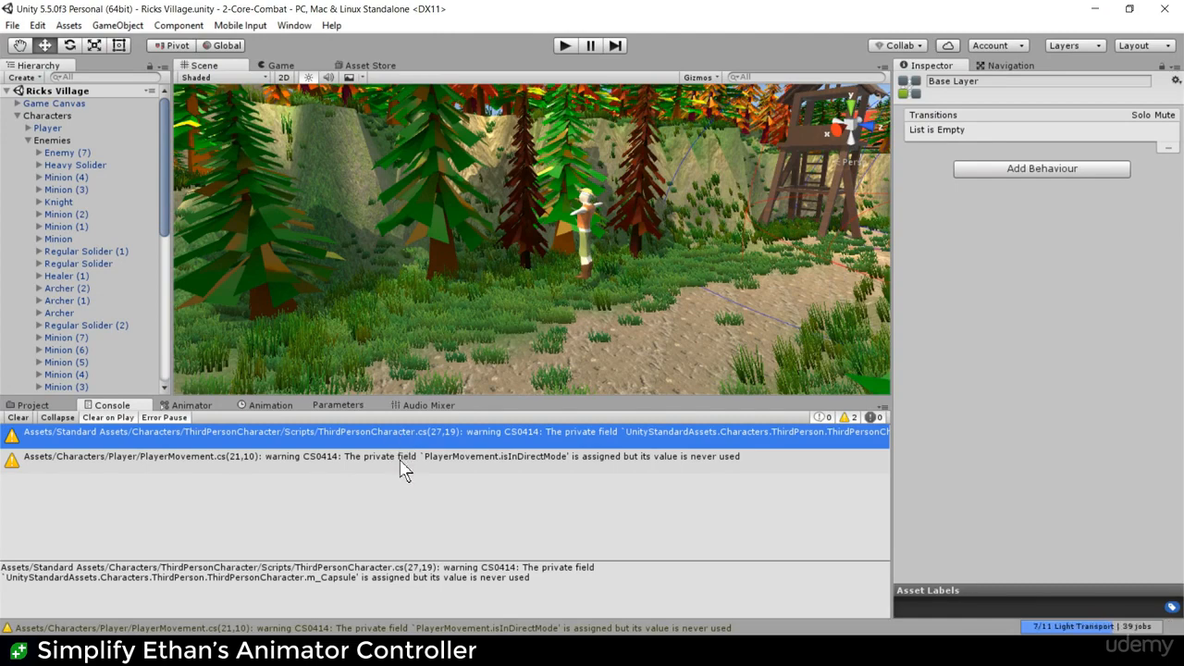
pyautogui.doubleClick(413, 434)
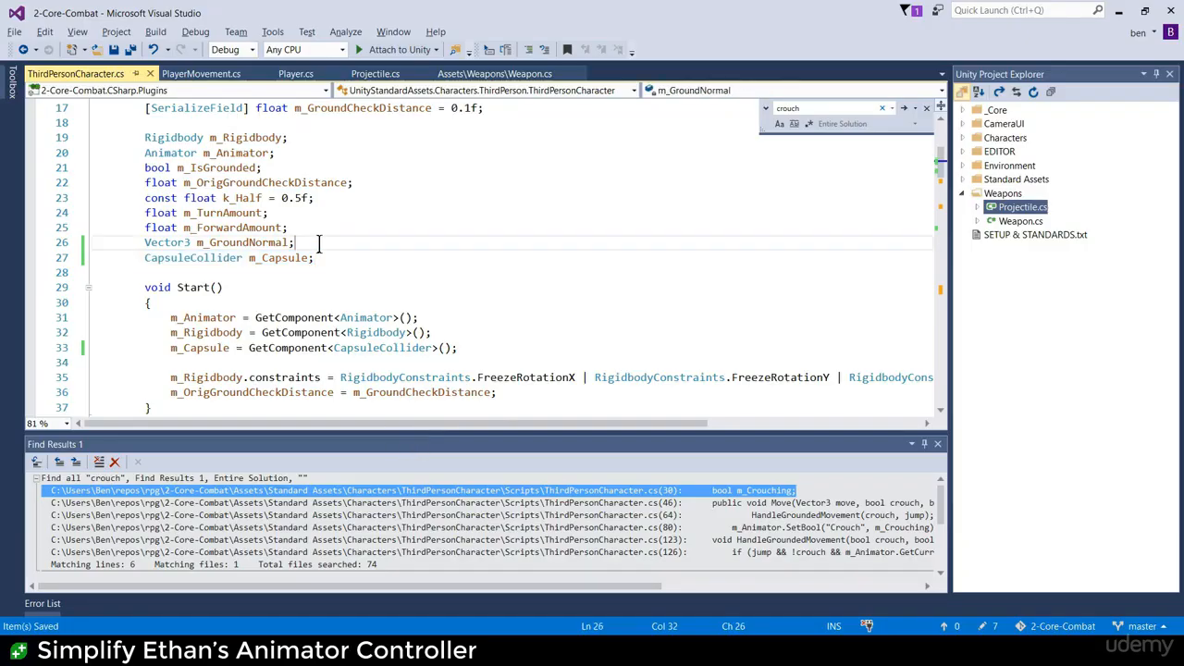
# - Delete the CapsuleCollider m_Capsule declaration from ThirdPersonCharacter.cs, save the file and look over the code down to UpdateAnimator()
pyautogui.press('Up')
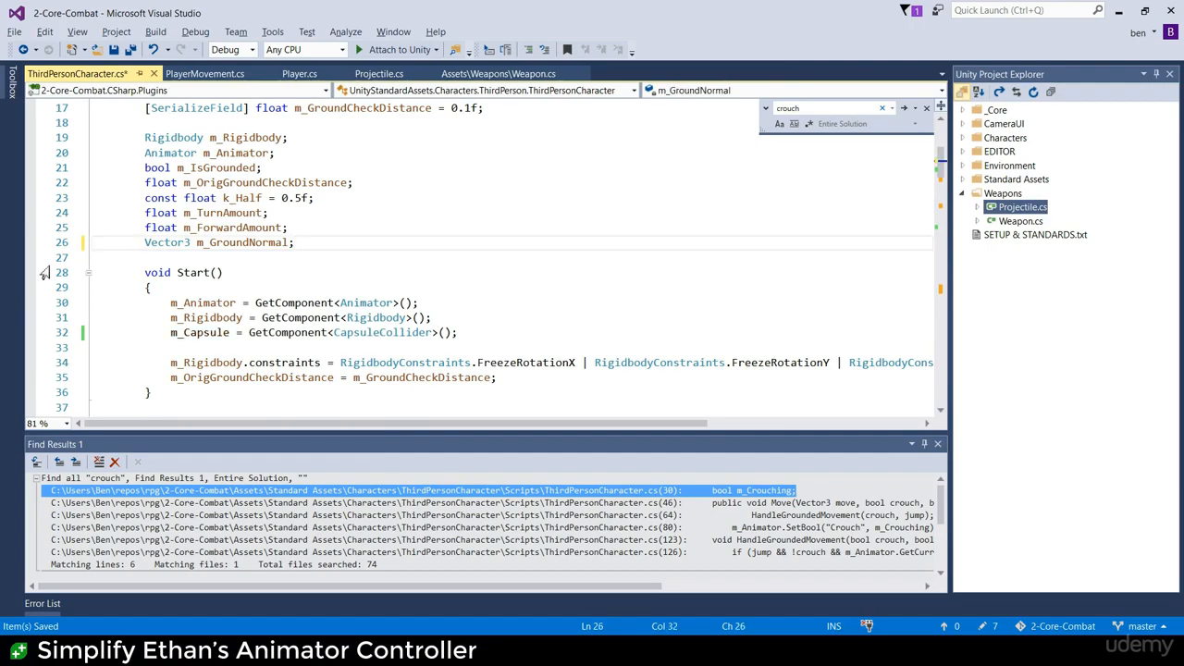
pyautogui.scroll(-4, 370, 324)
pyautogui.scroll(-7, 370, 323)
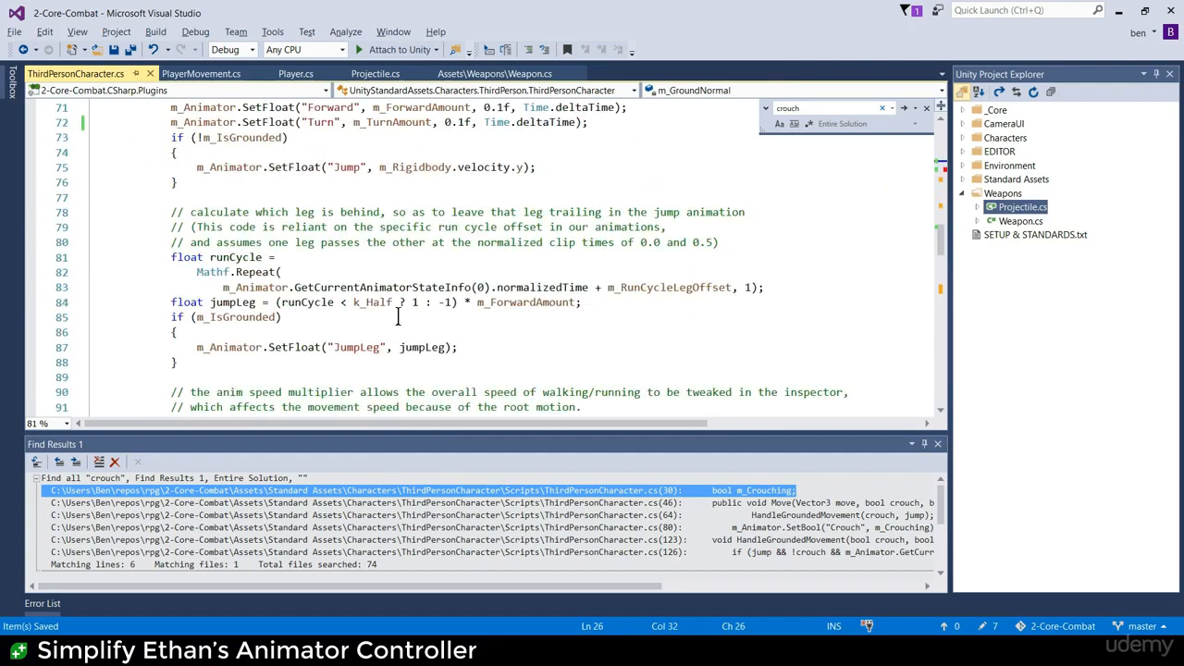
# - Try to enter play mode in Unity and open the m_Capsule compiler error in the script
pyautogui.hotkey('alt', 'Tab')
pyautogui.click(561, 46)
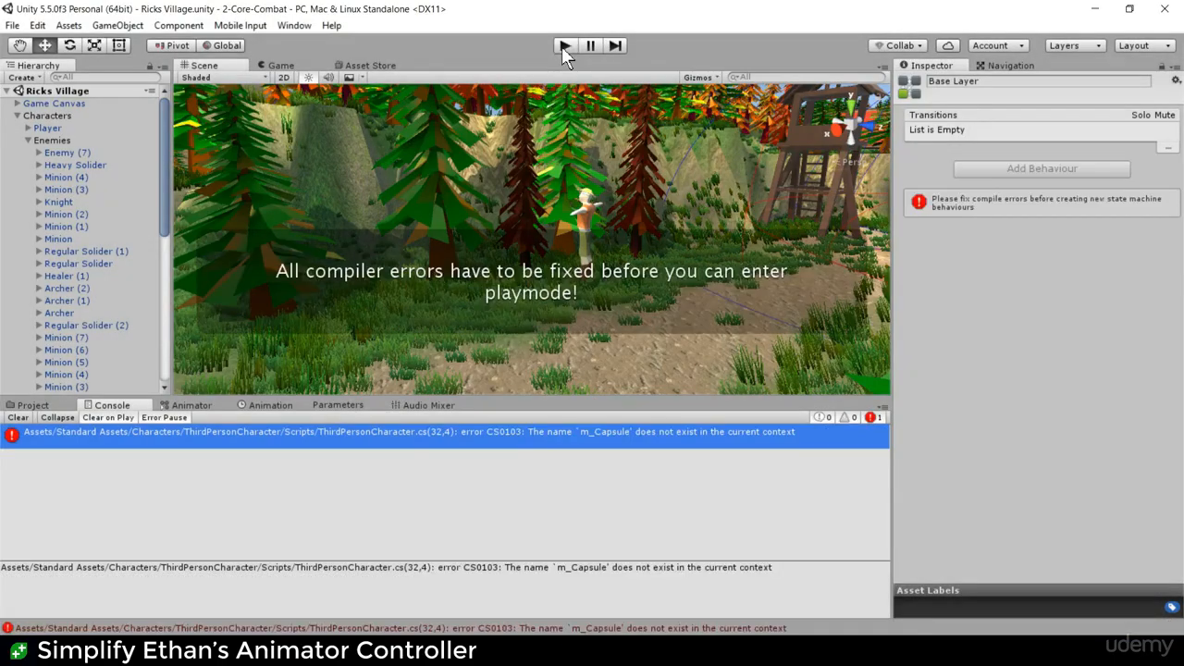
pyautogui.doubleClick(535, 431)
# - Delete the m_Capsule GetComponent assignment and the empty line below it from Start(), and save the file
pyautogui.moveTo(496, 261); pyautogui.dragTo(53, 261)
pyautogui.press('Delete')
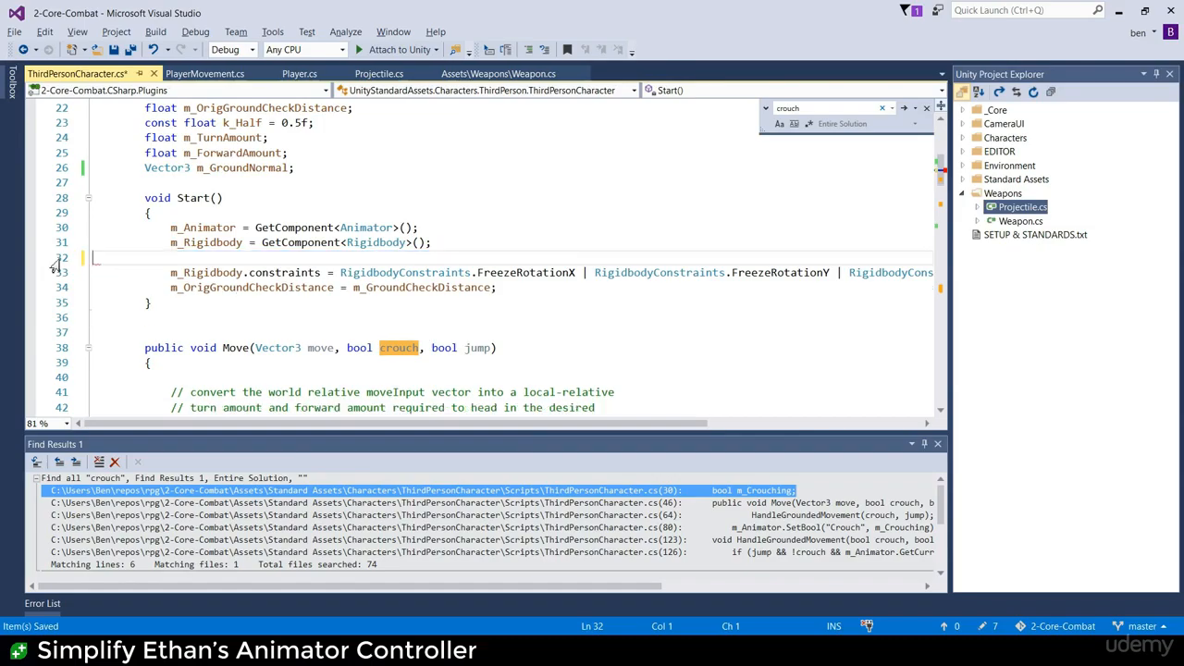
pyautogui.press('Delete')
# - Test-run the game in Unity without m_Capsule, stop play mode and look over Start() and Move() in ThirdPersonCharacter.cs
pyautogui.hotkey('alt', 'Tab')
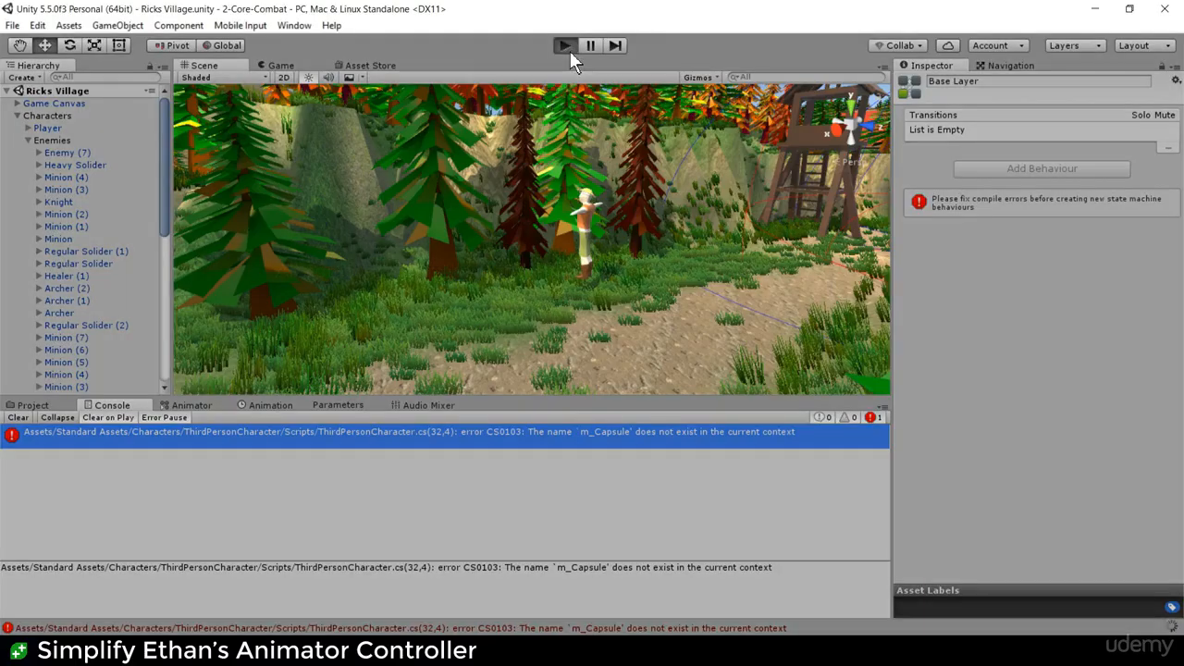
pyautogui.click(568, 48)
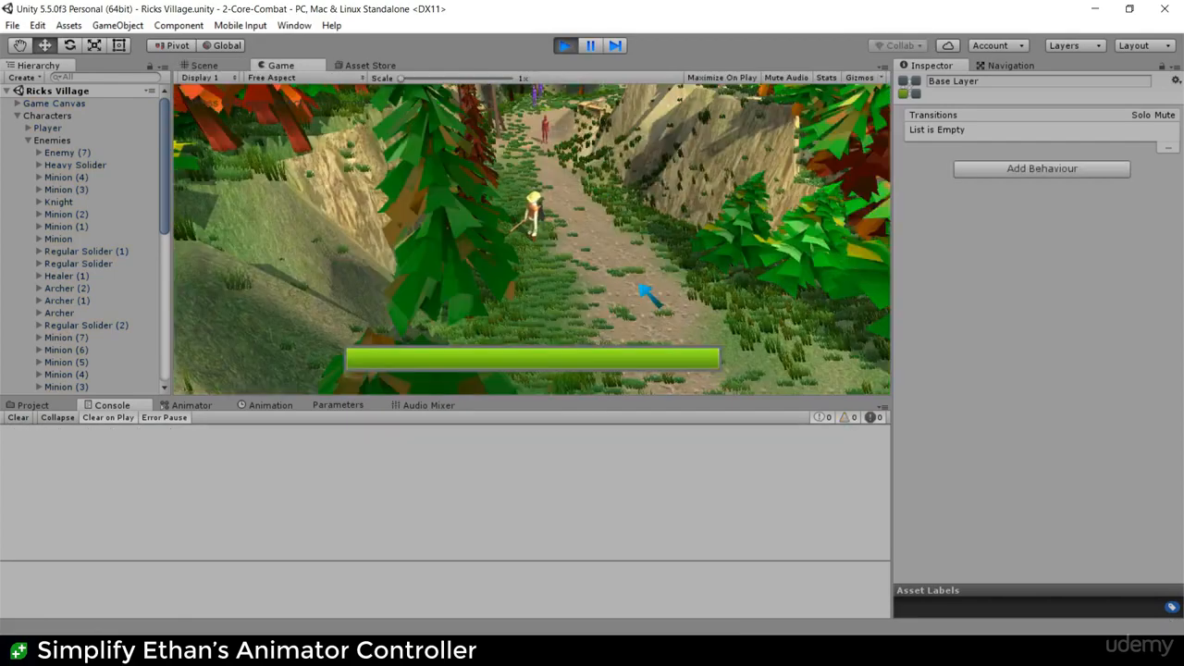
pyautogui.click(567, 43)
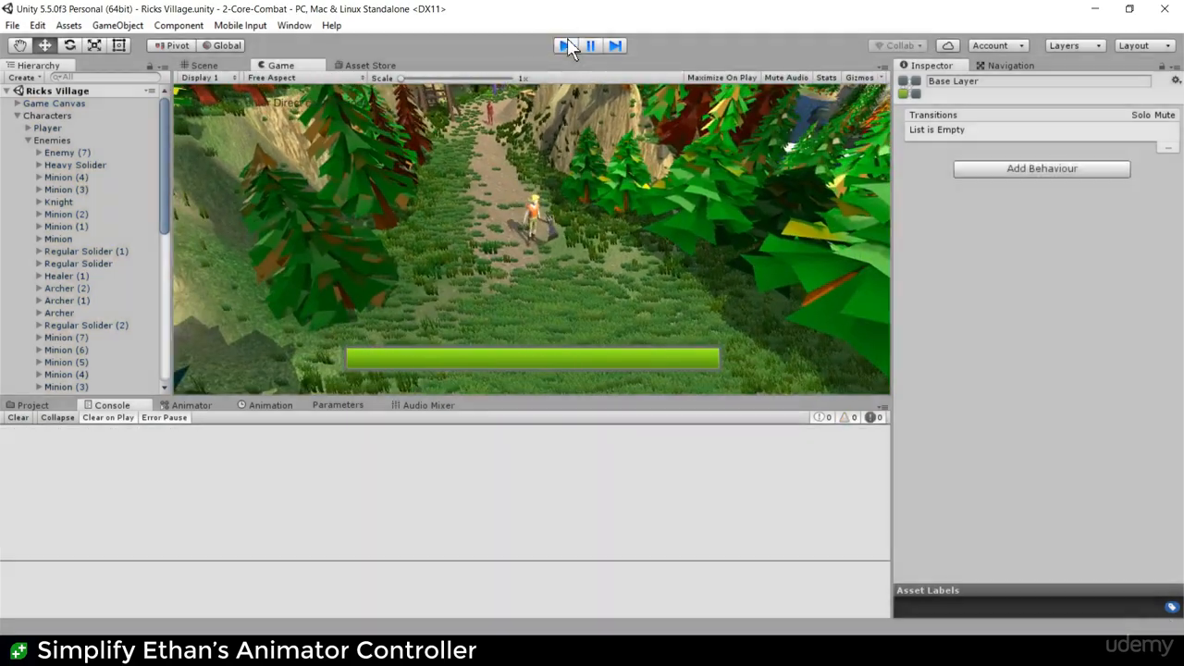
pyautogui.hotkey('alt', 'Tab')
pyautogui.scroll(-2, 500, 373)
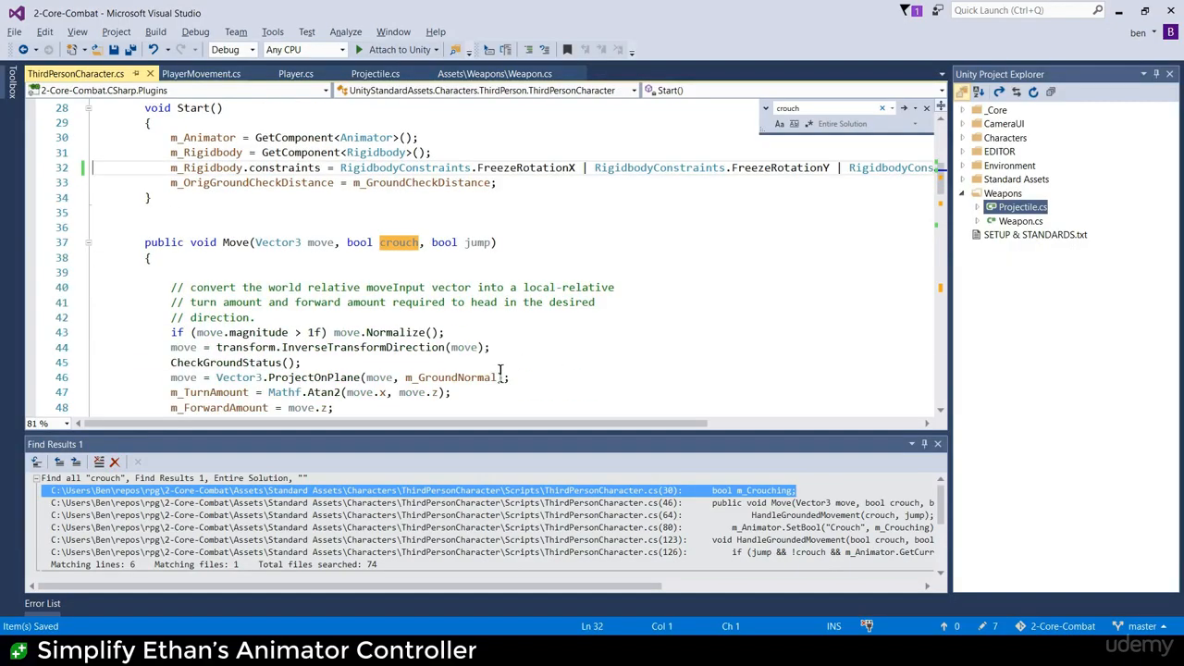
pyautogui.scroll(2, 500, 373)
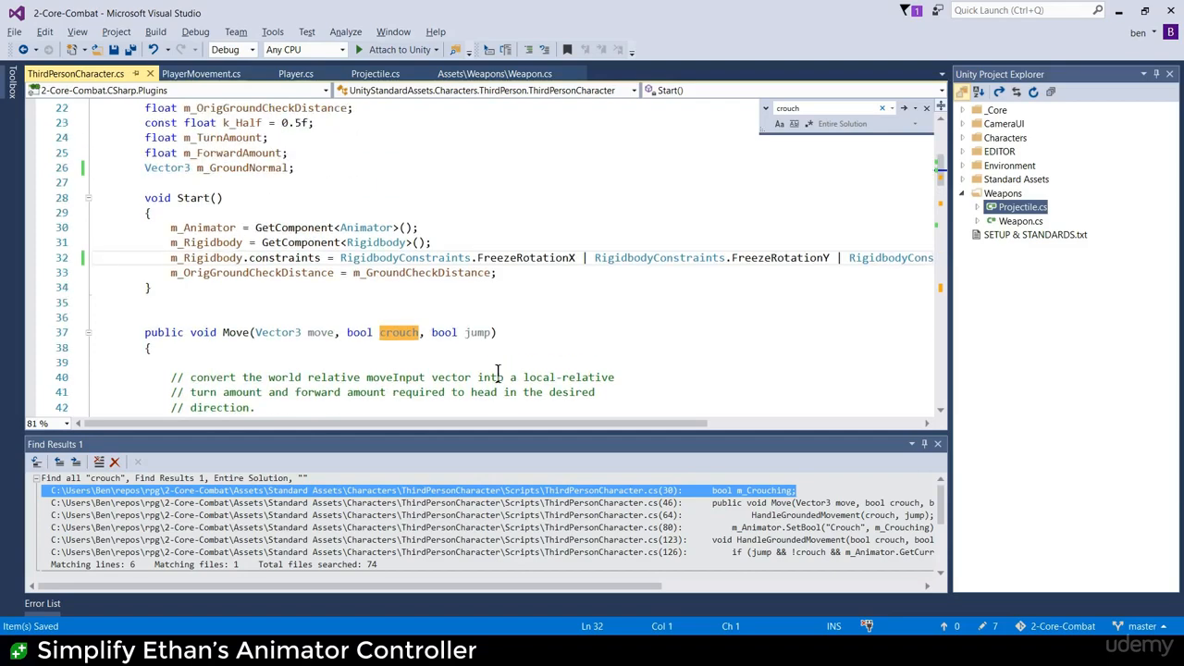
pyautogui.hotkey('alt', 'Tab')
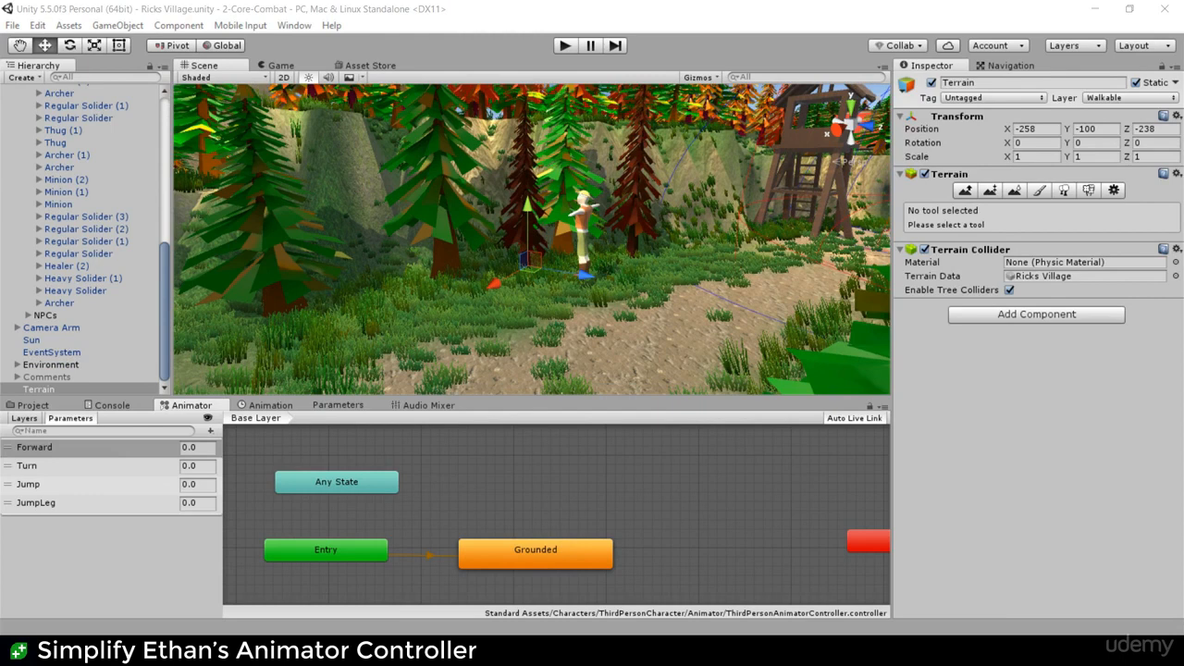
# - Switch to the RPG Character Mecanim Animation Pack FREE page in Chrome and open the asset in the Unity Editor
pyautogui.moveTo(480, 652)
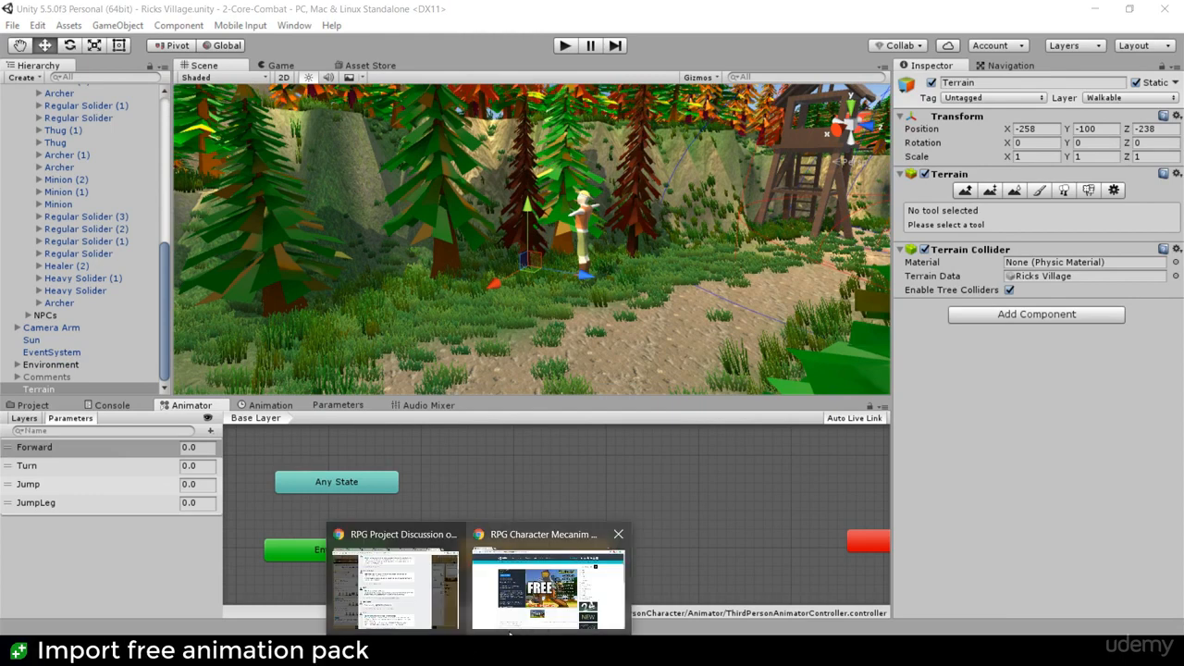
pyautogui.click(541, 610)
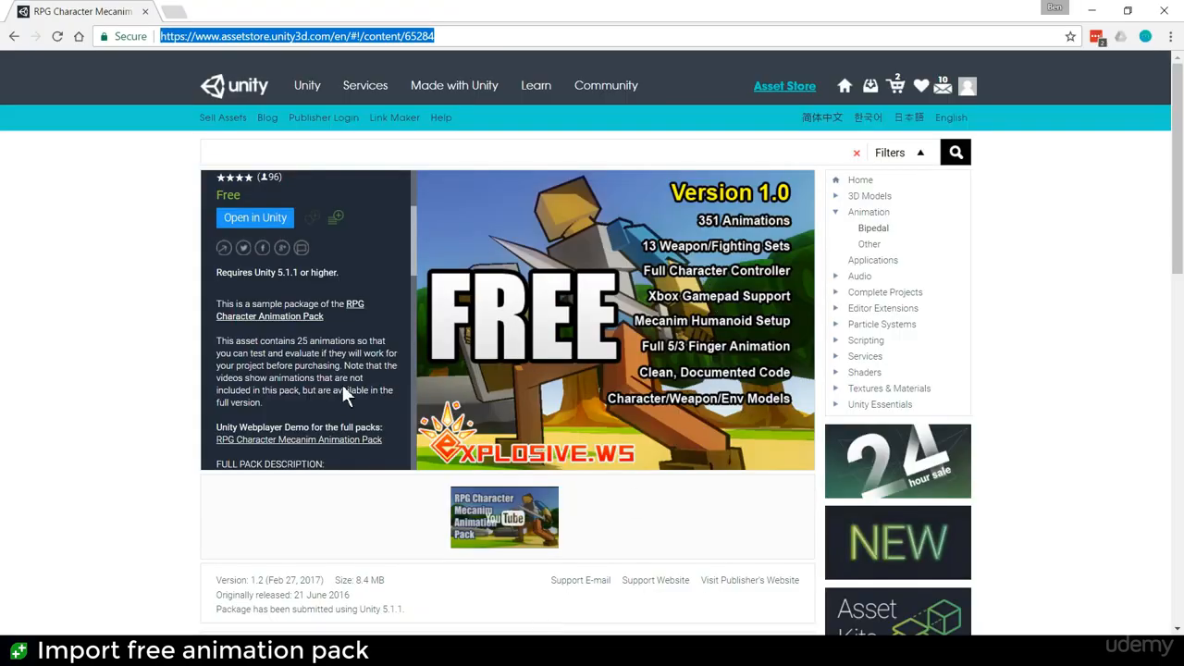
pyautogui.scroll(3, 341, 387)
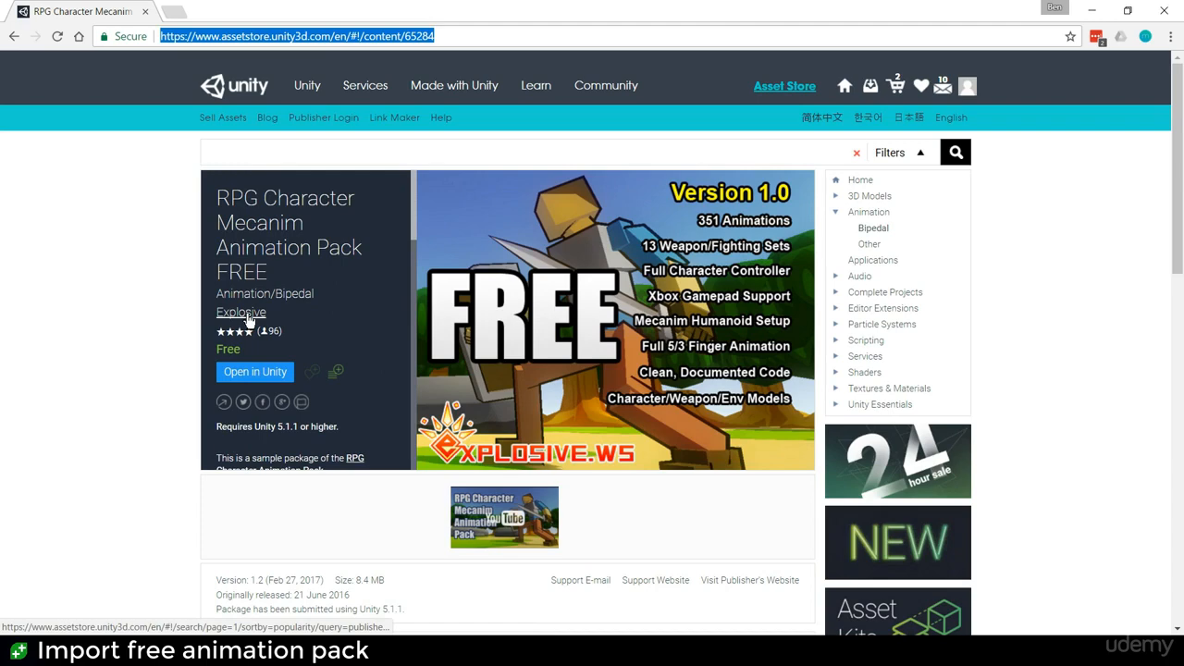
pyautogui.click(262, 373)
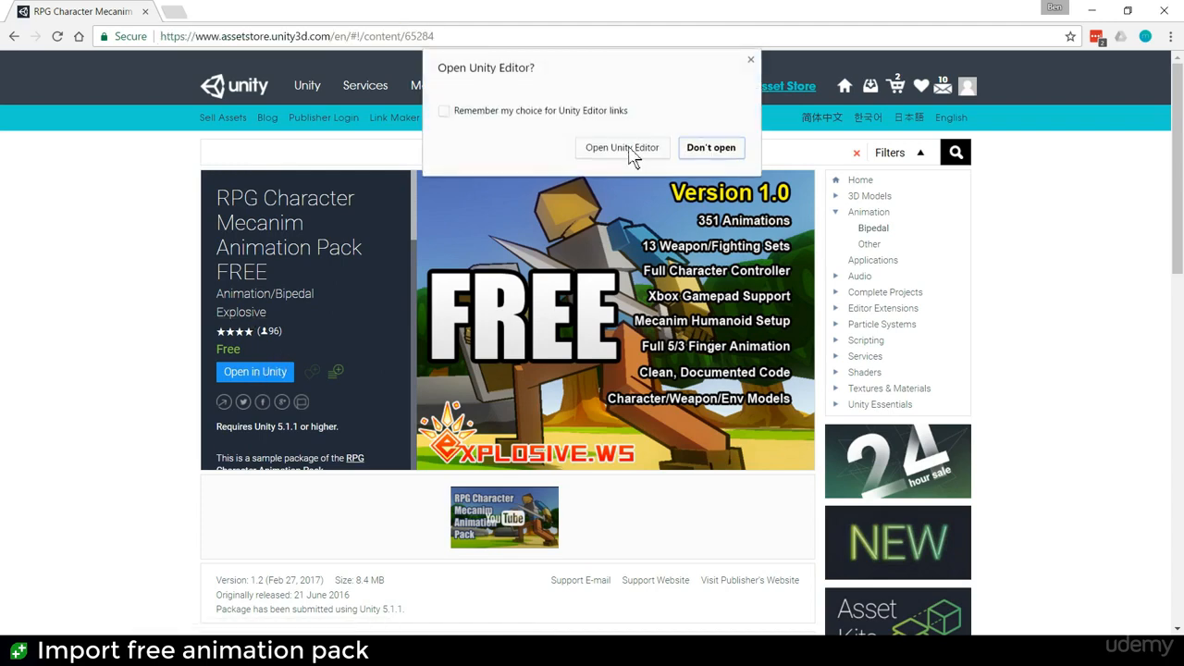
pyautogui.click(625, 148)
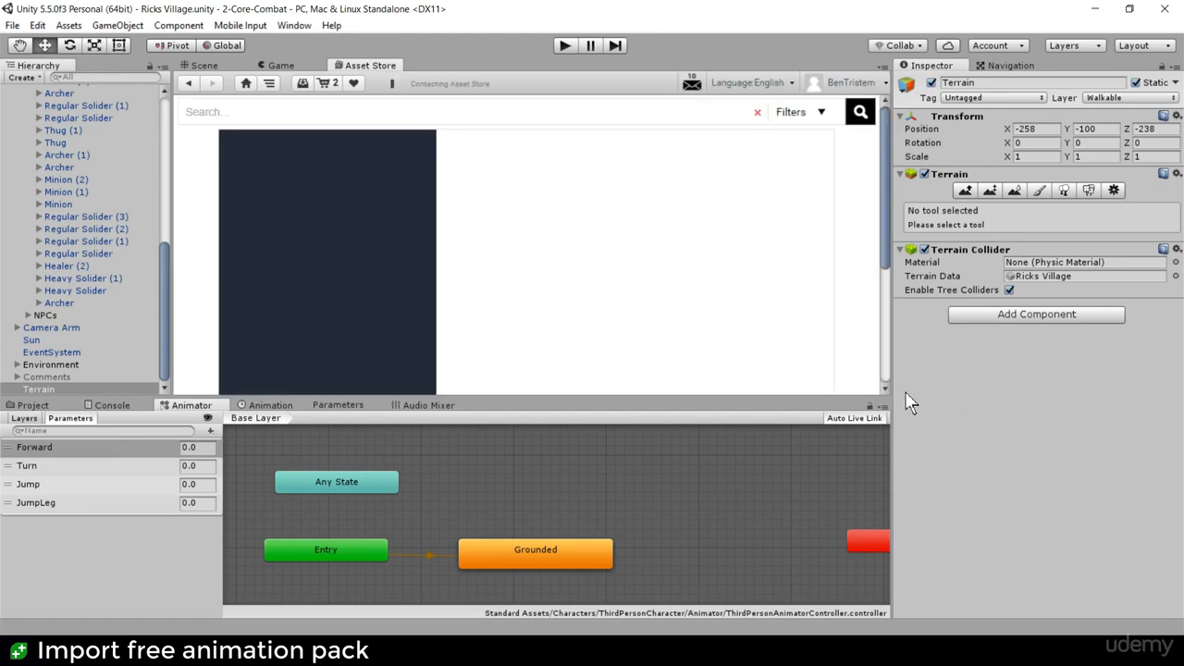
# - Collapse the folders in the package contents to review them, and import the complete RPG Character Mecanim Animation Pack FREE
pyautogui.moveTo(893, 411); pyautogui.dragTo(955, 412)
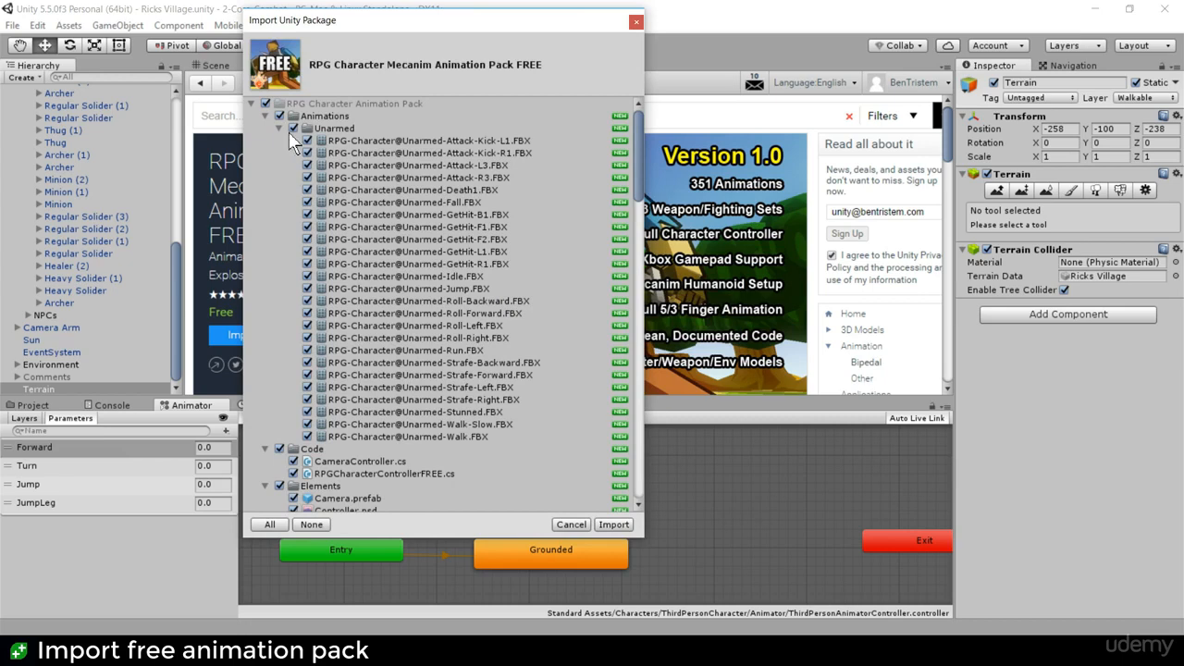
pyautogui.click(265, 116)
pyautogui.click(265, 128)
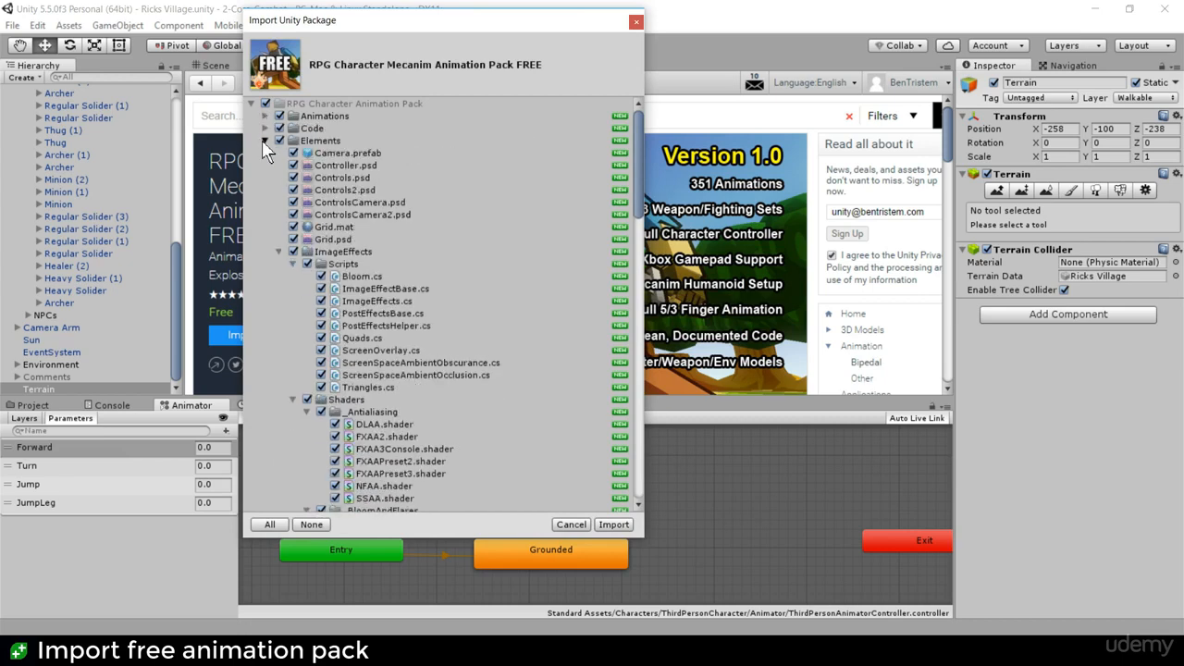
pyautogui.click(266, 140)
pyautogui.click(265, 165)
pyautogui.click(265, 177)
pyautogui.click(269, 201)
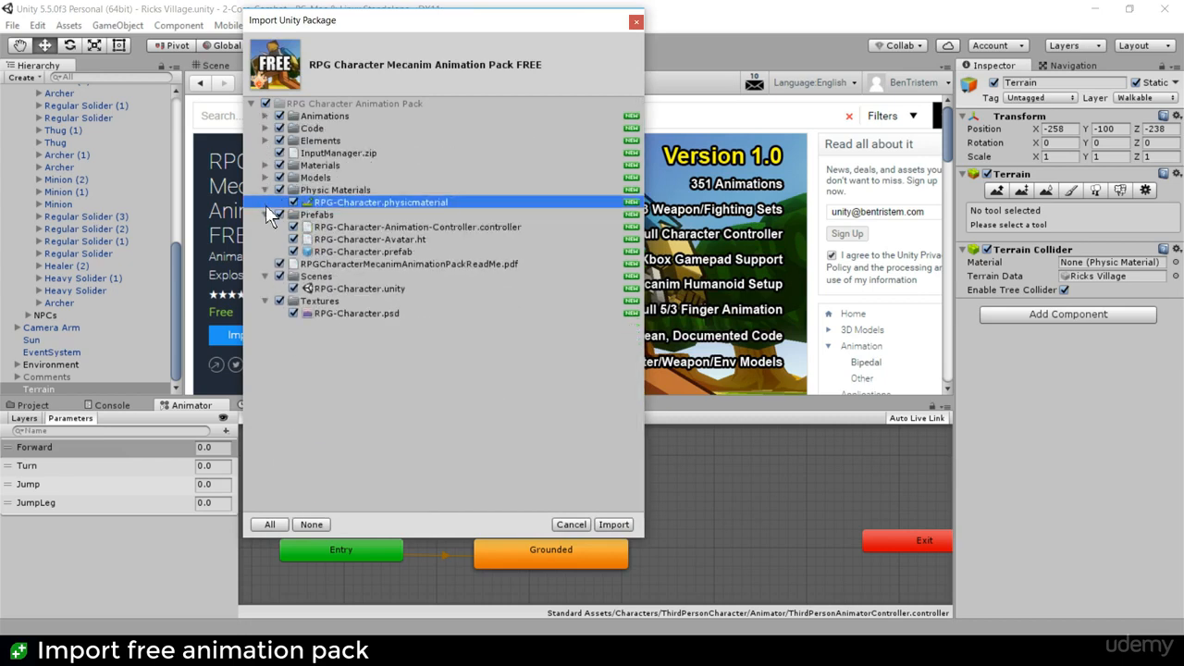
pyautogui.click(266, 214)
pyautogui.click(266, 190)
pyautogui.click(330, 103)
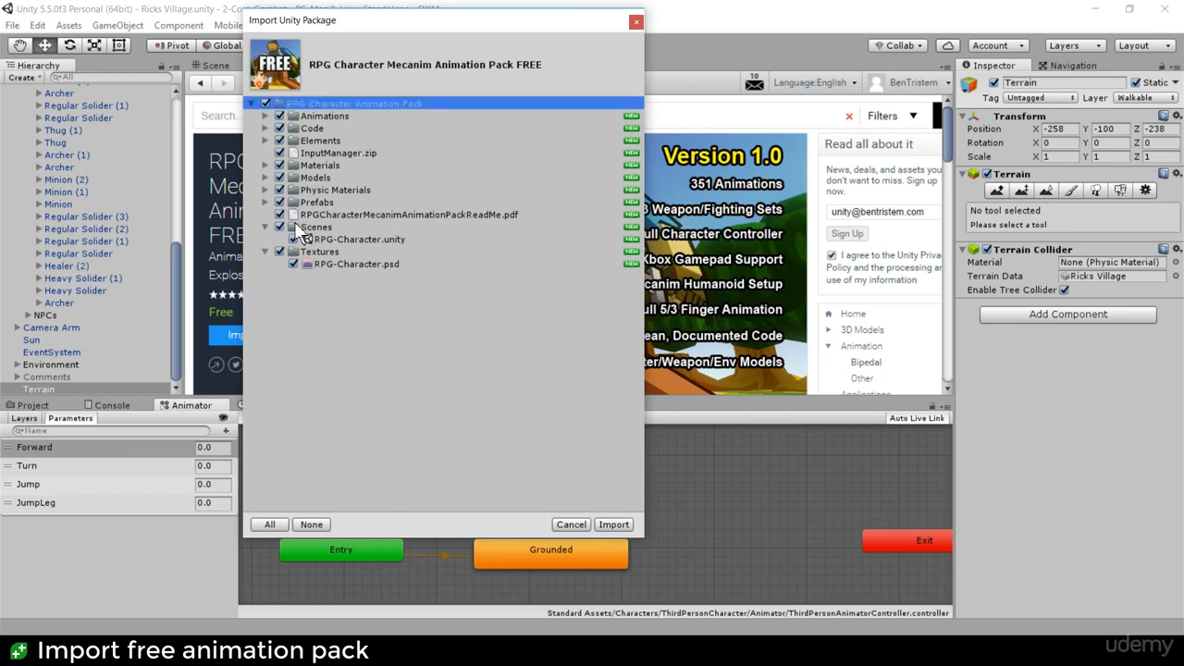
pyautogui.click(266, 226)
pyautogui.click(266, 238)
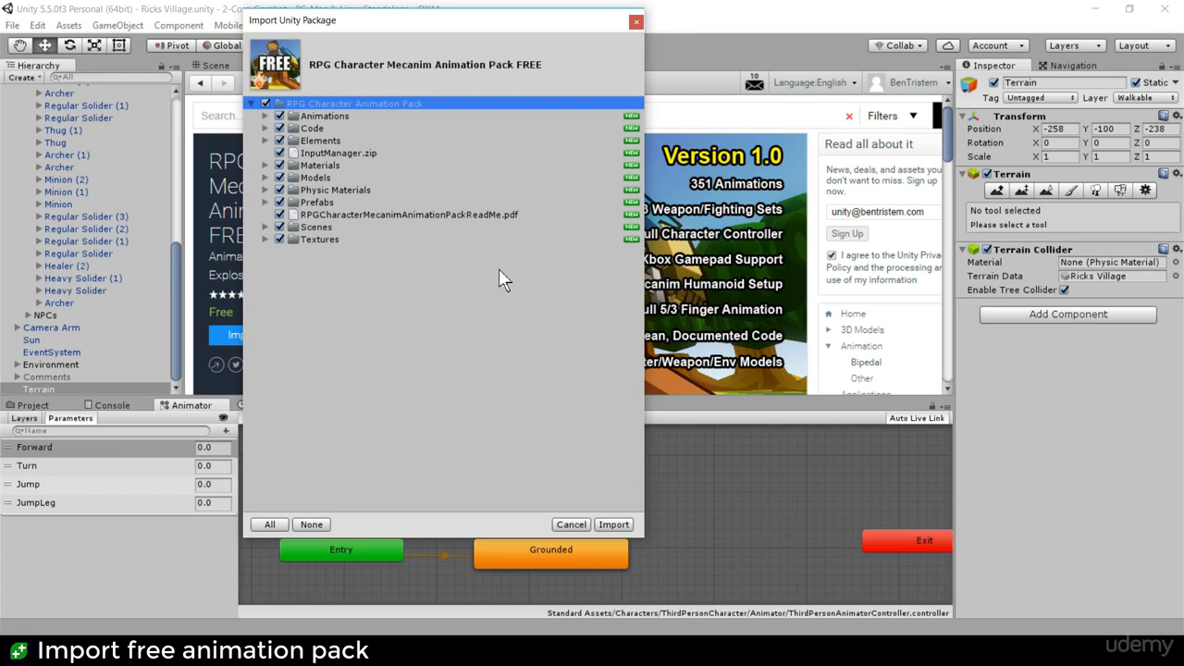
pyautogui.click(614, 525)
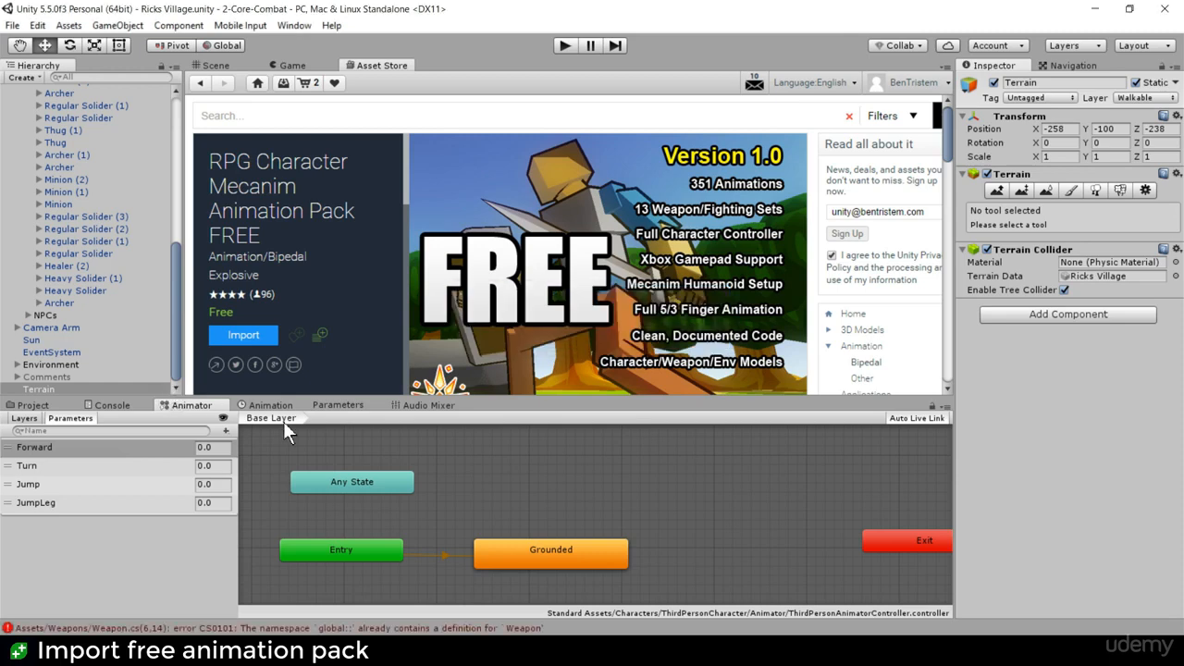
# - Open the duplicate Weapon definition error in Visual Studio, reload all modified projects and return to Unity
pyautogui.click(112, 406)
pyautogui.click(42, 406)
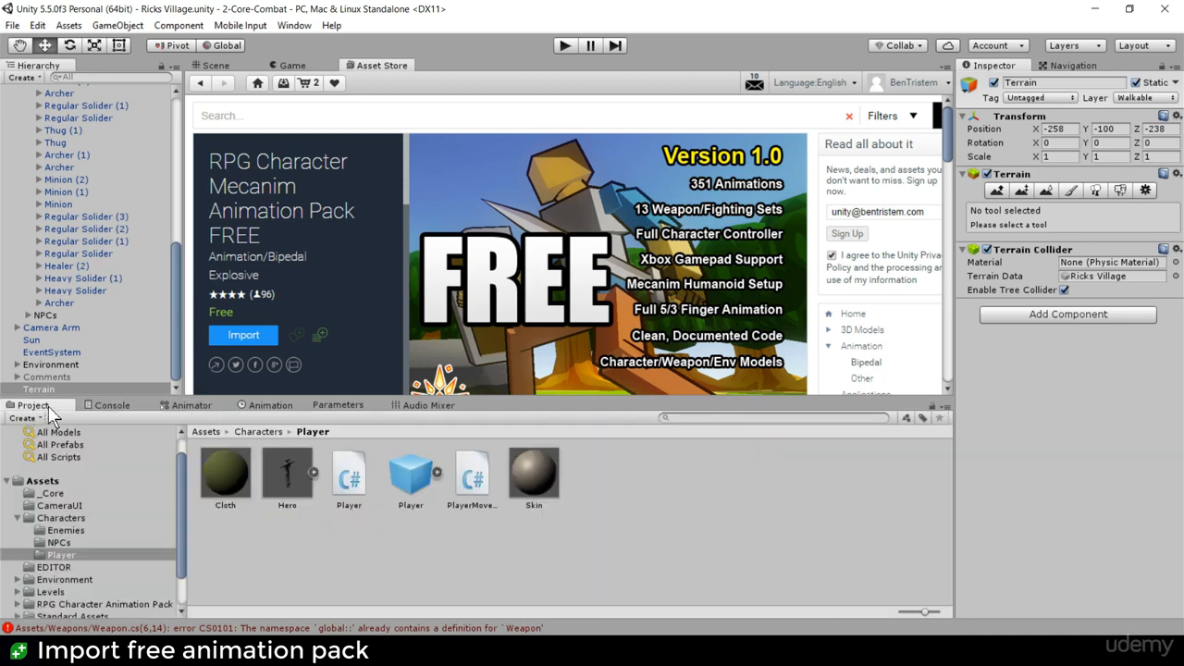
pyautogui.scroll(1, 81, 574)
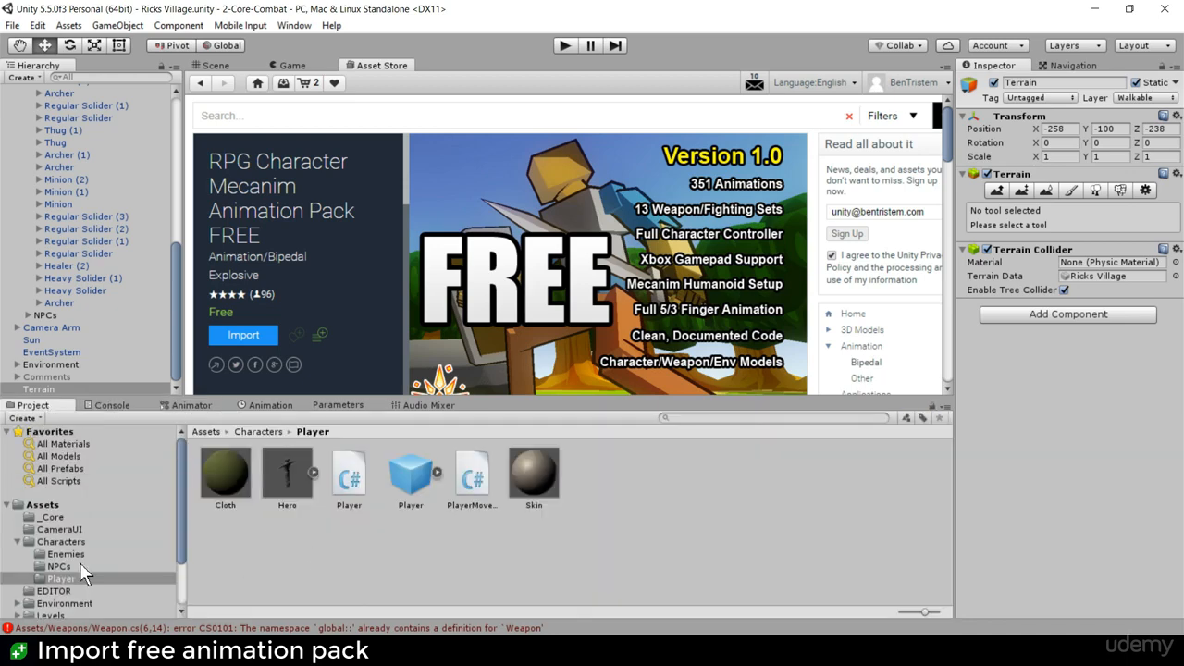
pyautogui.doubleClick(382, 628)
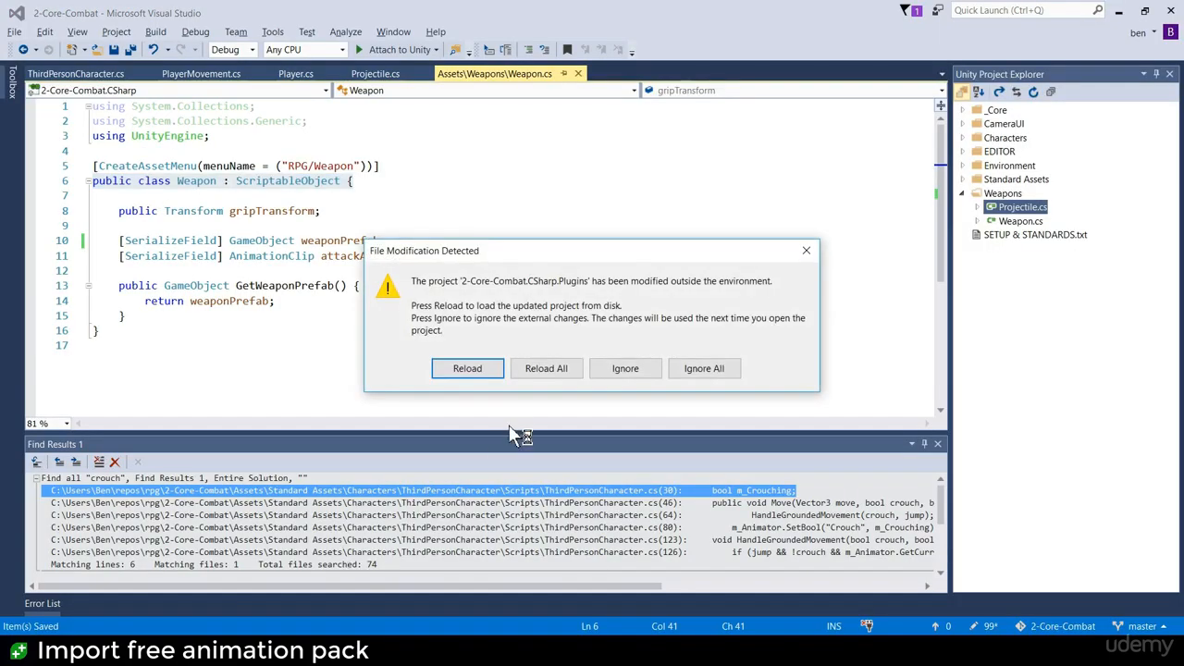
pyautogui.click(550, 372)
pyautogui.hotkey('alt', 'Tab')
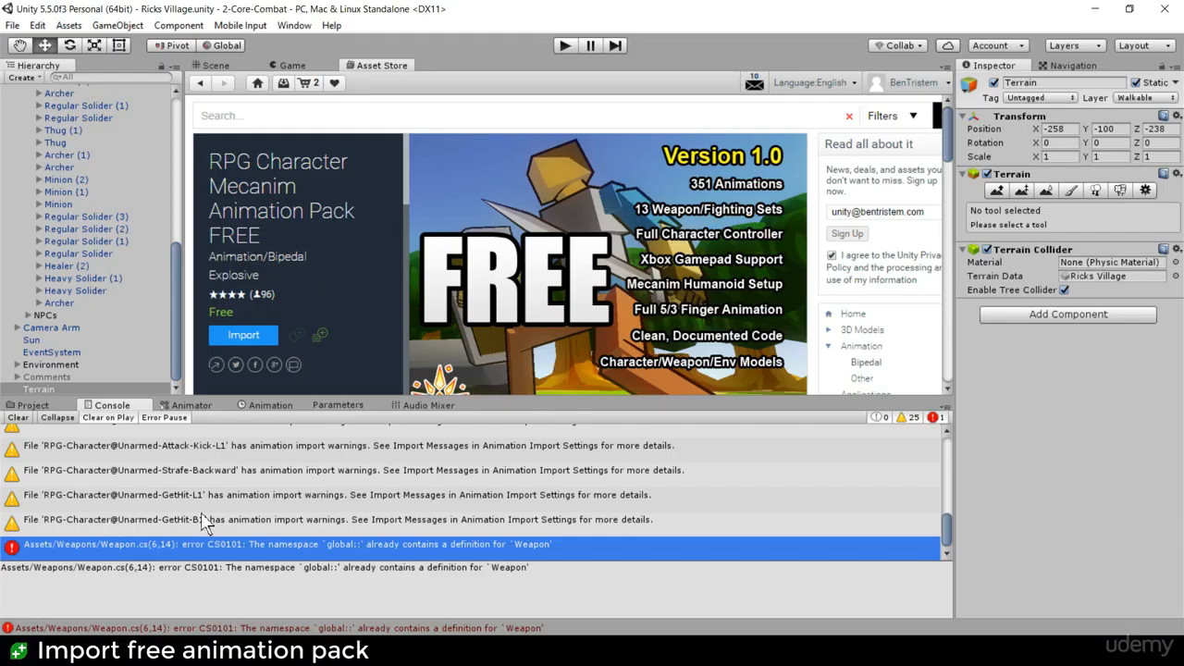
# - Delete the Code folder from the RPG Character Animation Pack folder in the project assets
pyautogui.click(34, 405)
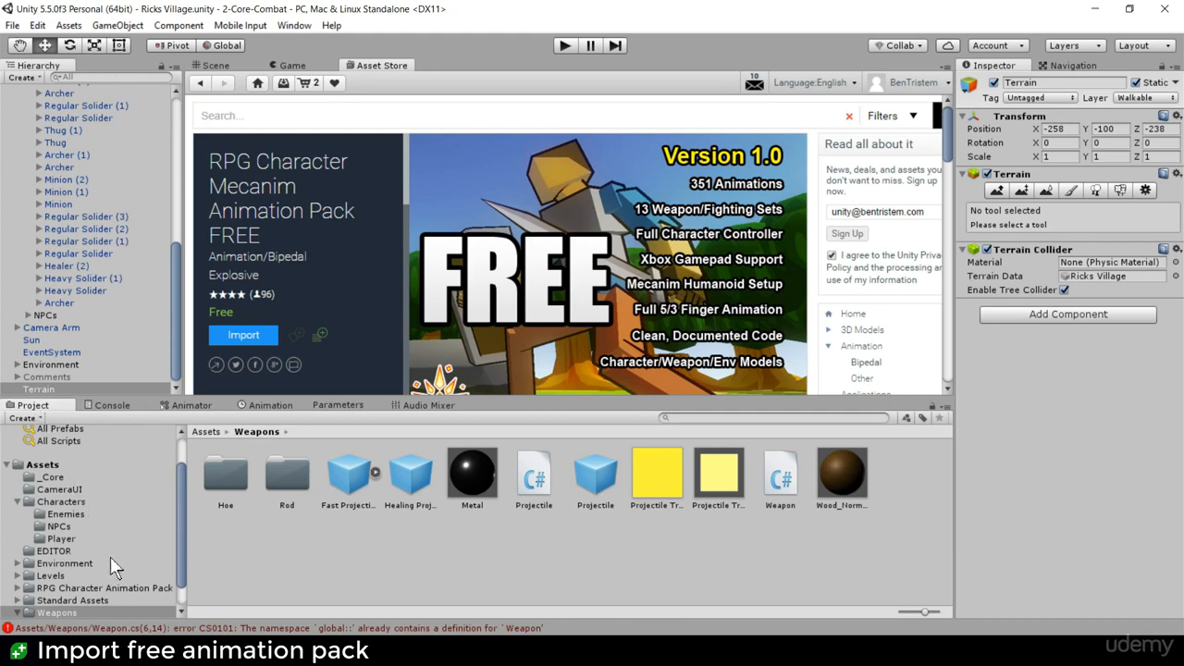
pyautogui.click(118, 586)
pyautogui.doubleClick(291, 478)
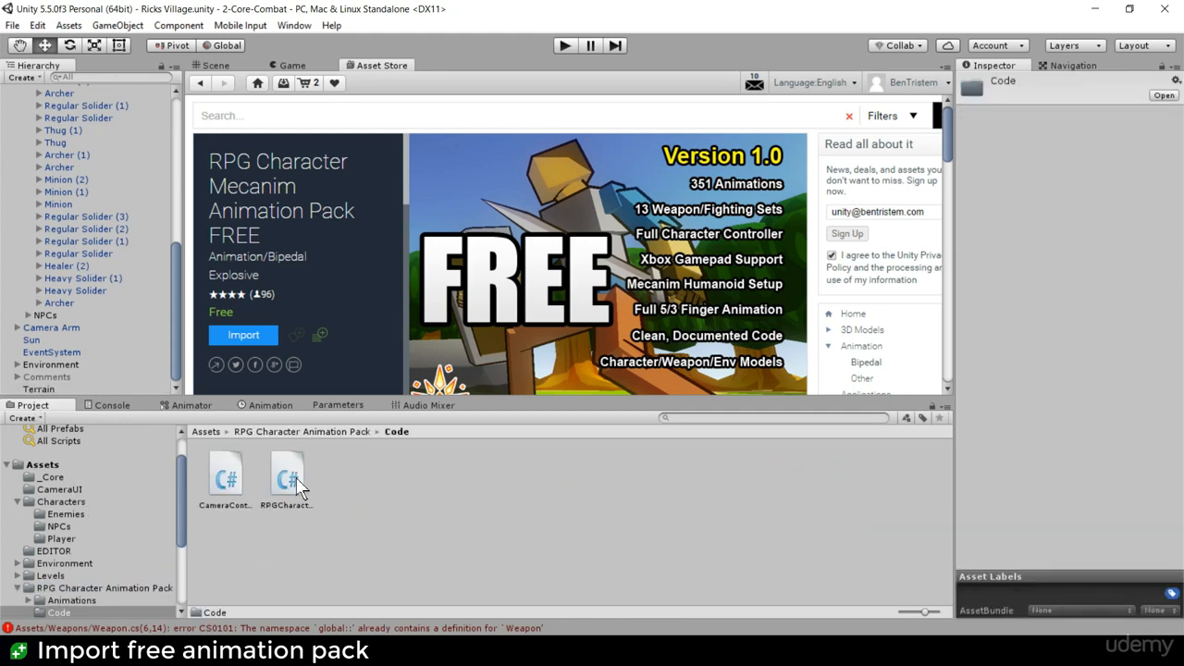
pyautogui.scroll(-2, 103, 592)
pyautogui.click(69, 566)
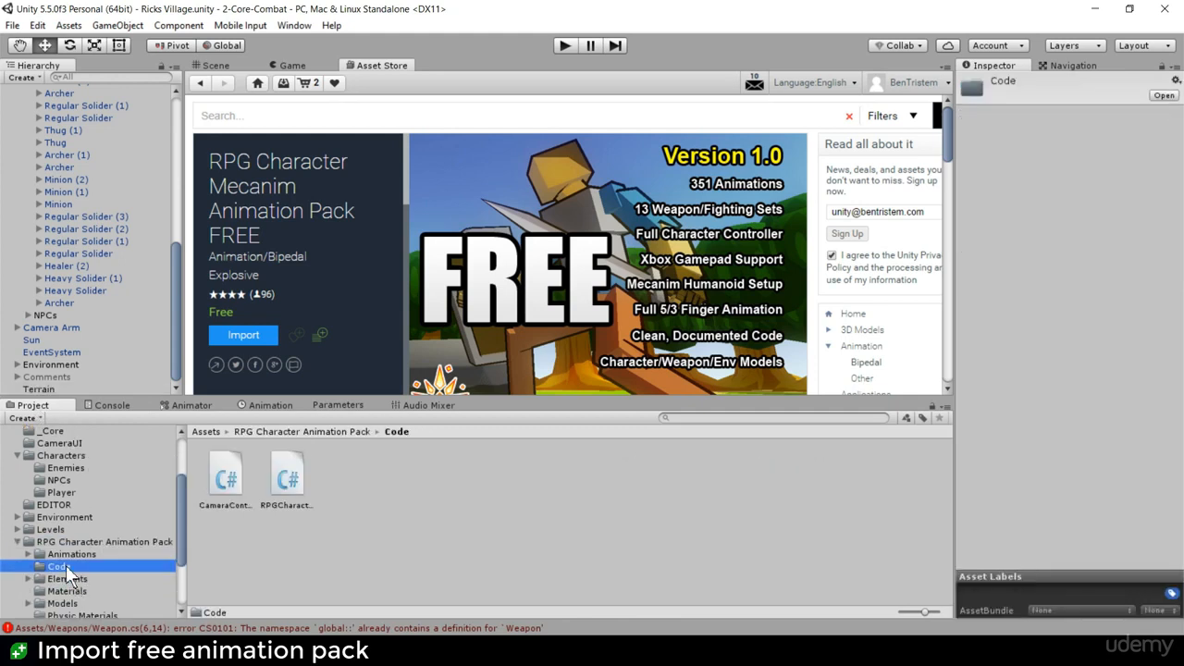
pyautogui.press('Delete')
pyautogui.click(634, 354)
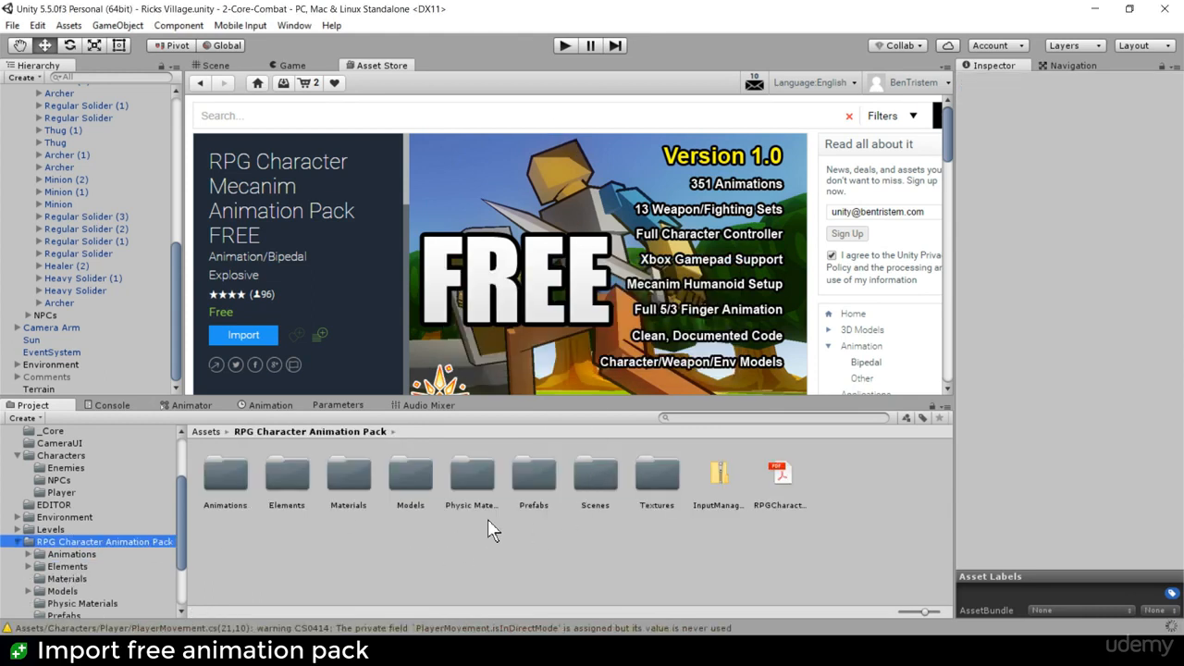
# - Test-run the game twice with the animation pack imported, checking the Scene and Game views in between, and stop play mode
pyautogui.click(562, 46)
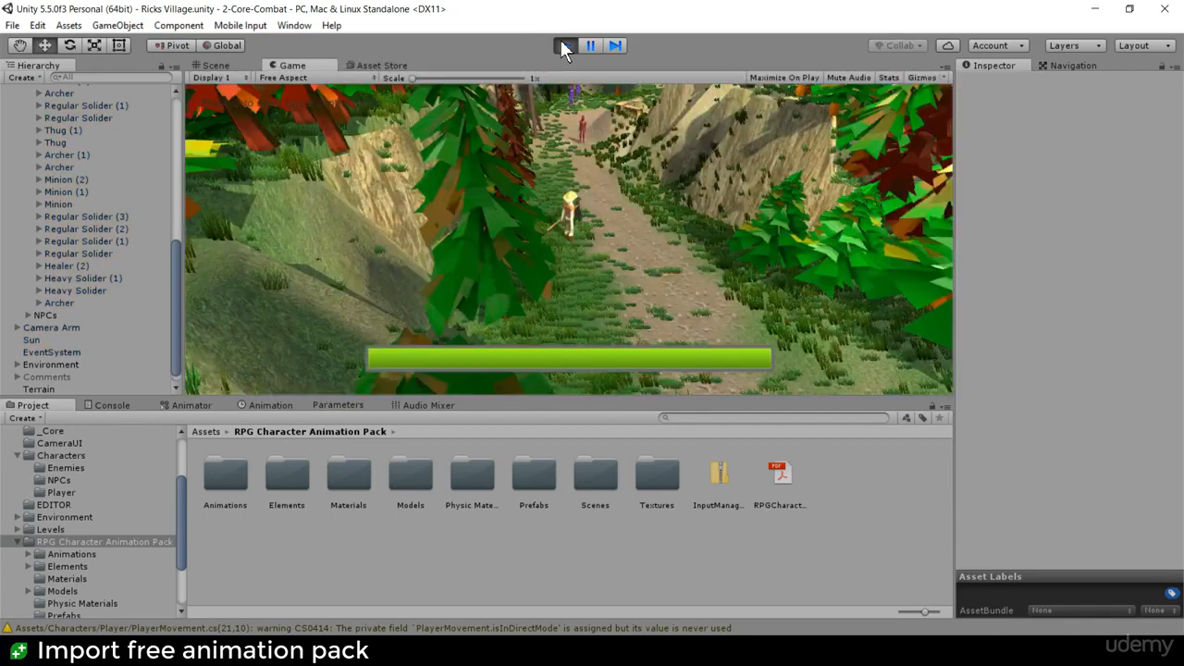
pyautogui.click(562, 45)
pyautogui.click(219, 66)
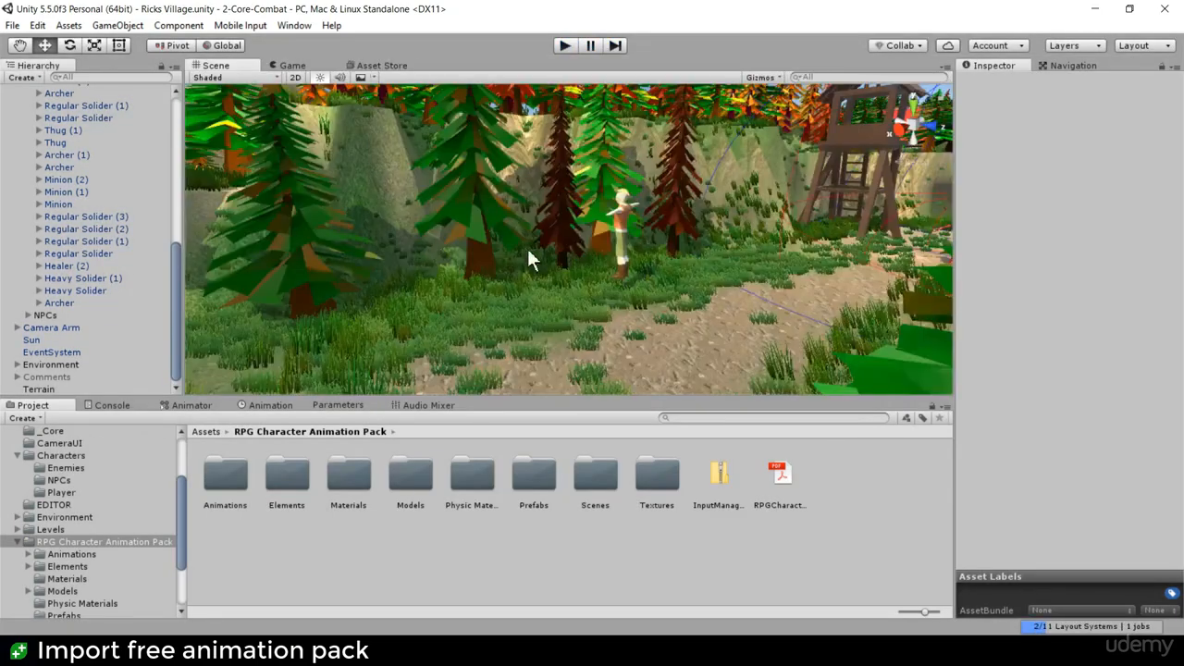
pyautogui.click(290, 65)
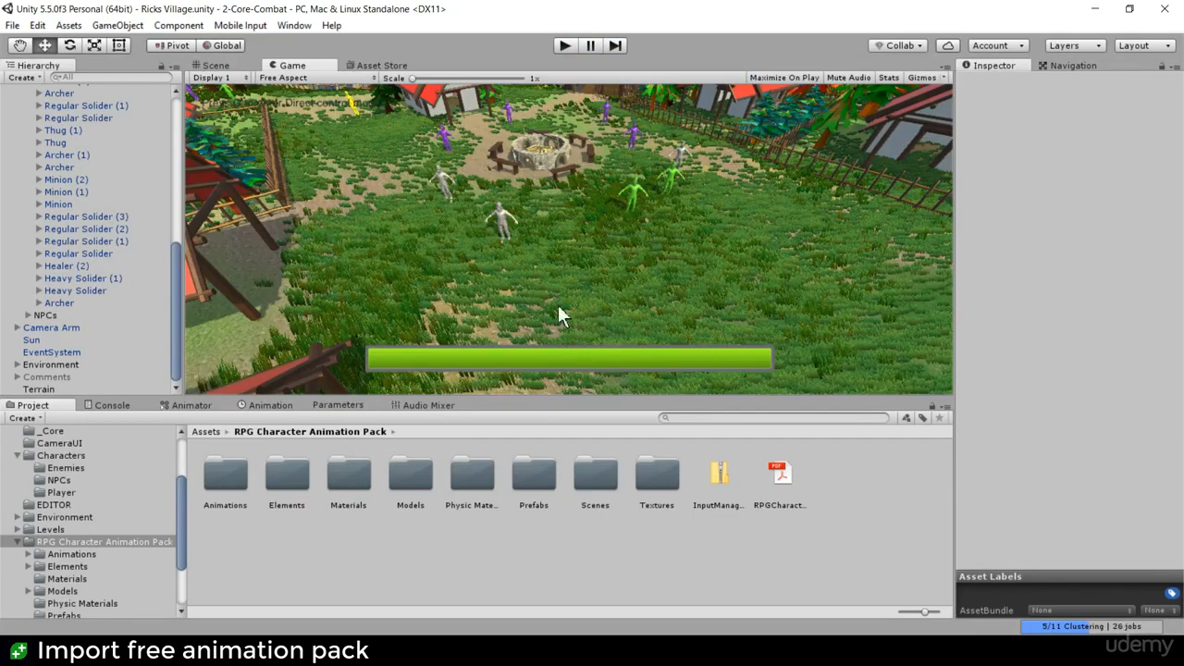
pyautogui.click(562, 46)
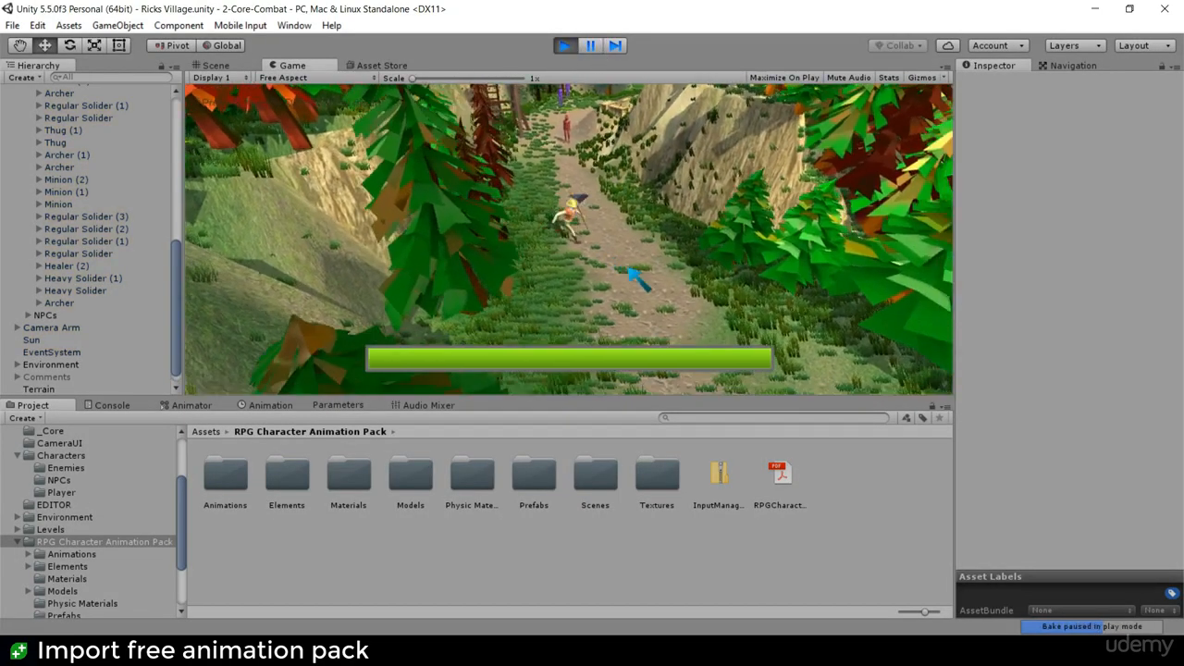
pyautogui.click(566, 45)
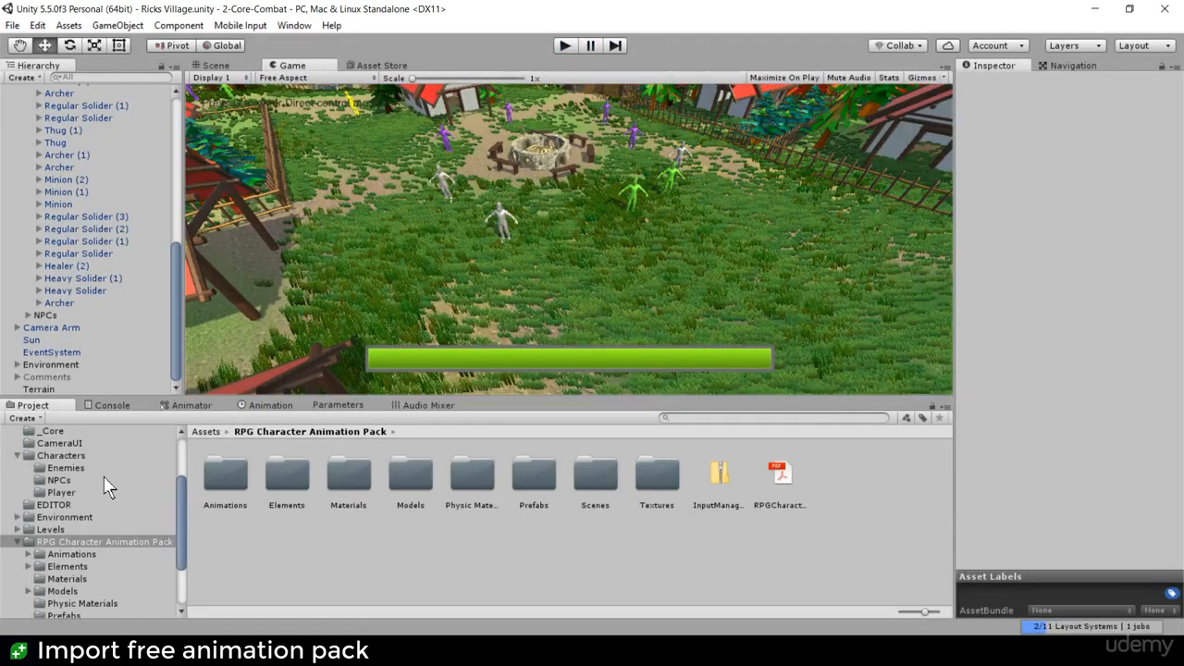
# - Preview the Unarmed-Attack-Kick-L1 and Unarmed-Attack-Kick-R1 animations from the pack's Animations > Unarmed folder
pyautogui.doubleClick(225, 474)
pyautogui.click(228, 471)
pyautogui.doubleClick(228, 471)
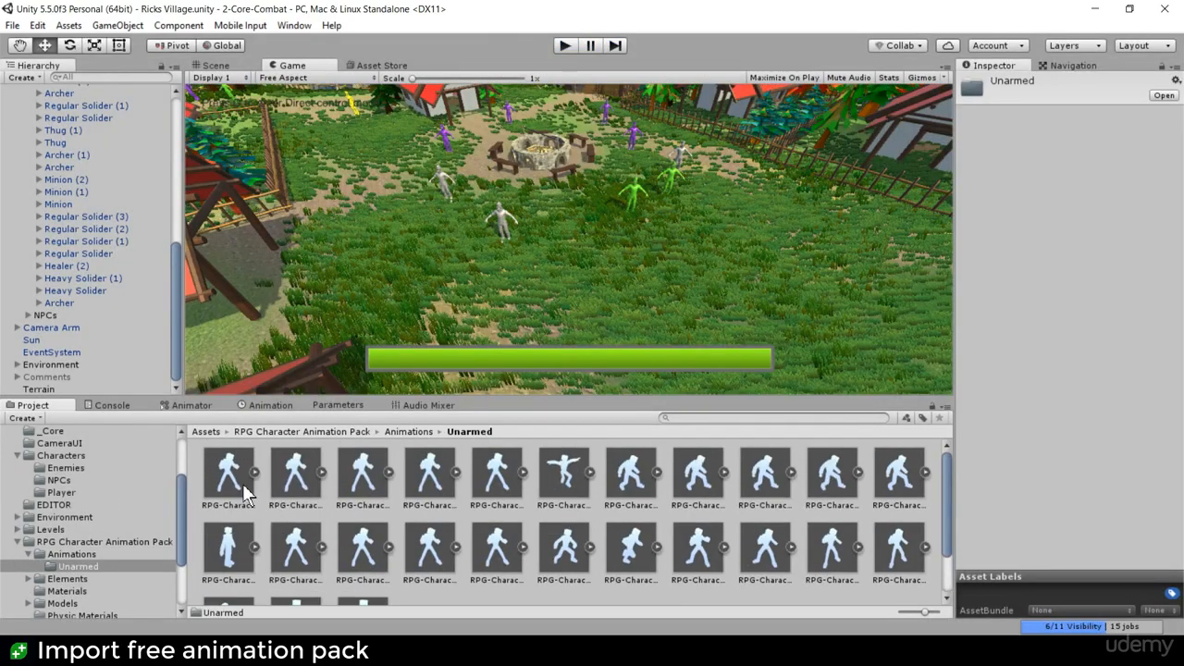
pyautogui.click(243, 482)
pyautogui.moveTo(1049, 463); pyautogui.dragTo(1049, 352)
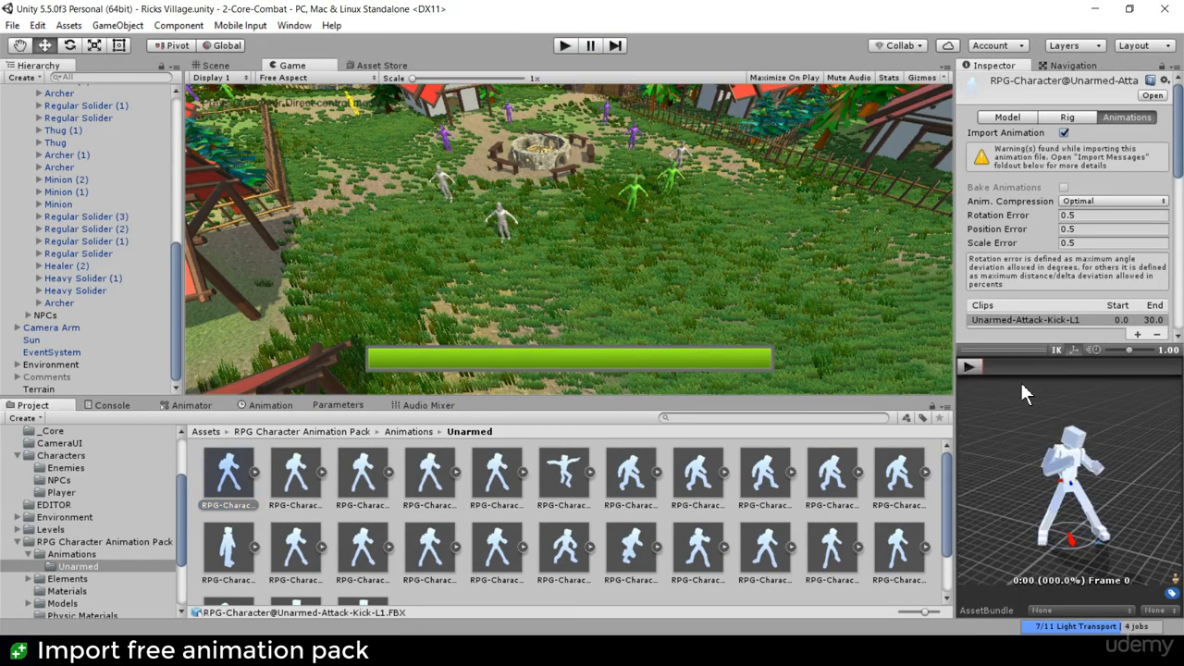
pyautogui.click(971, 368)
pyautogui.click(296, 473)
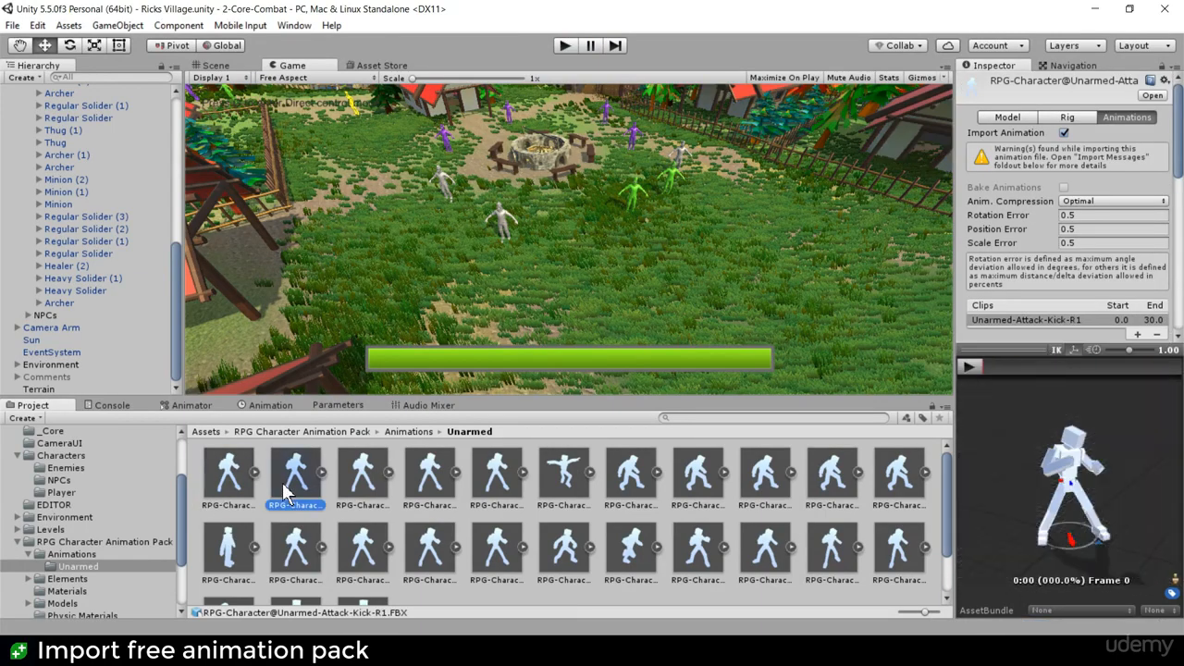
pyautogui.click(968, 366)
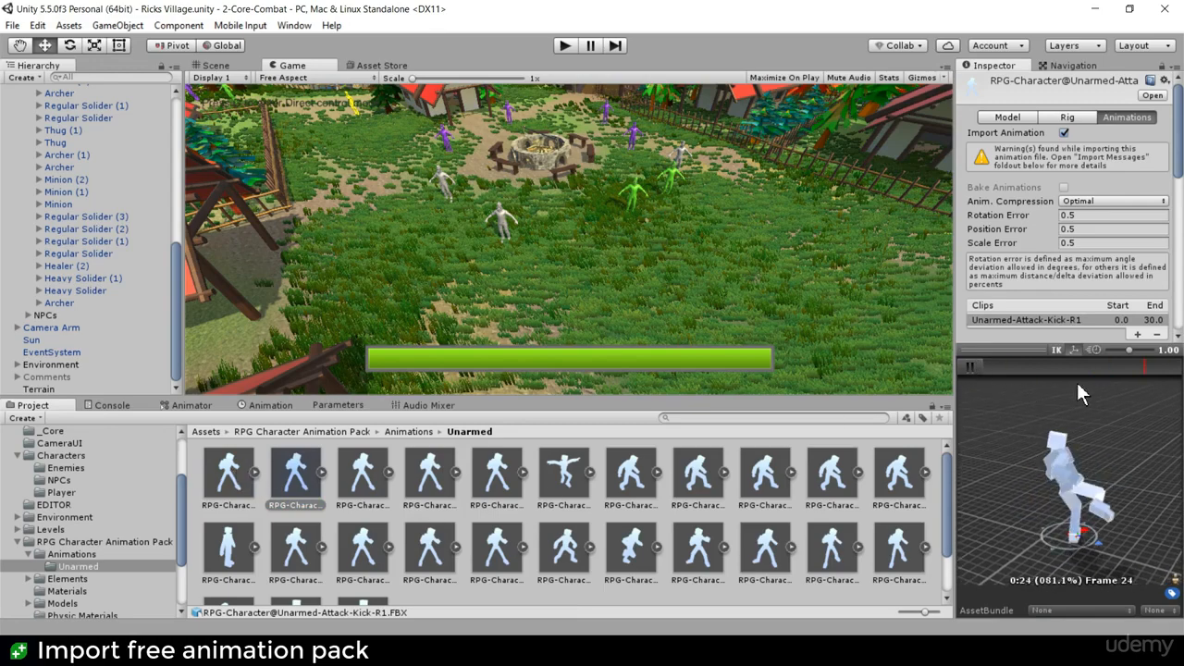
pyautogui.click(239, 483)
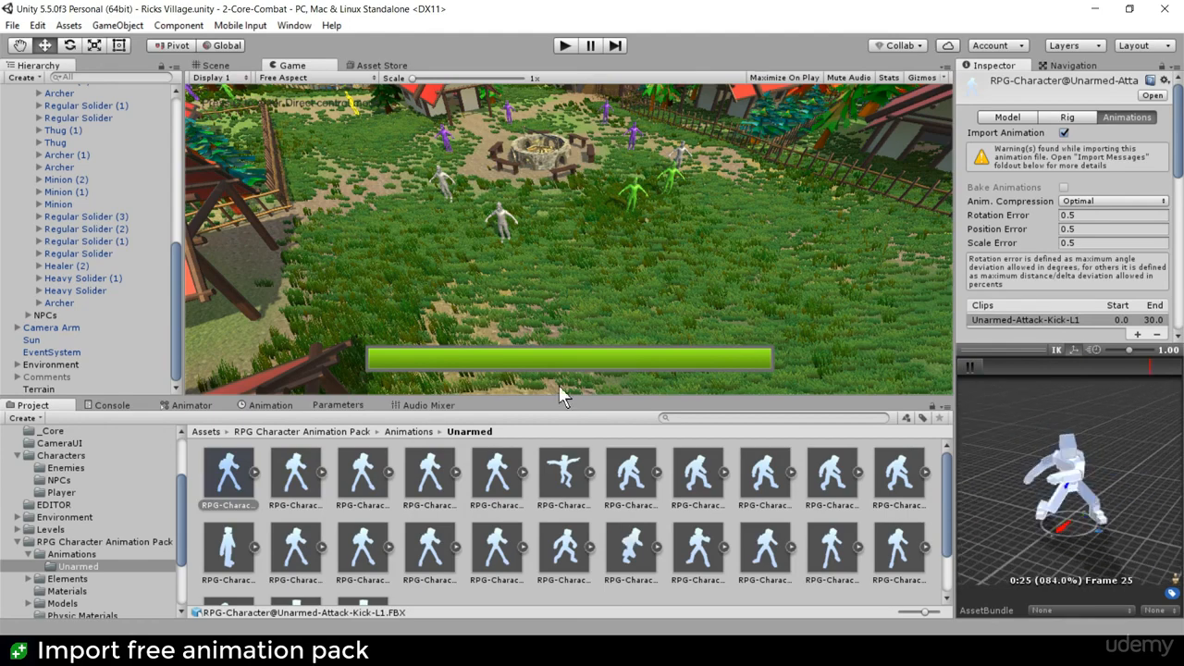
pyautogui.click(684, 262)
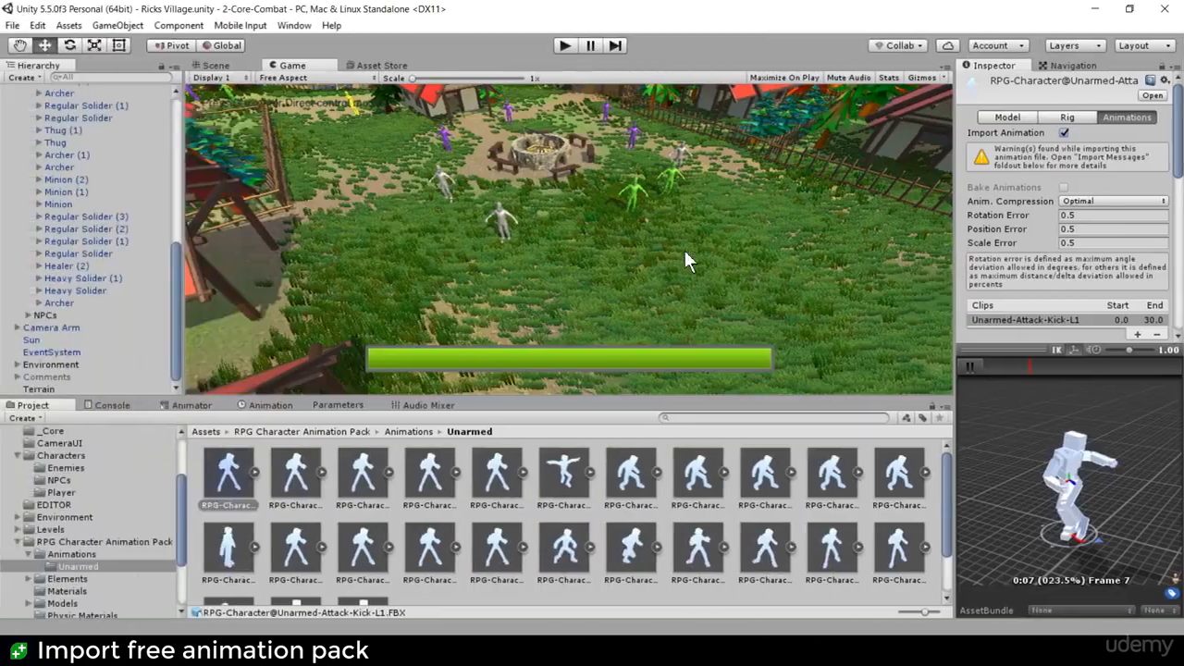
pyautogui.hotkey('alt', 'Tab')
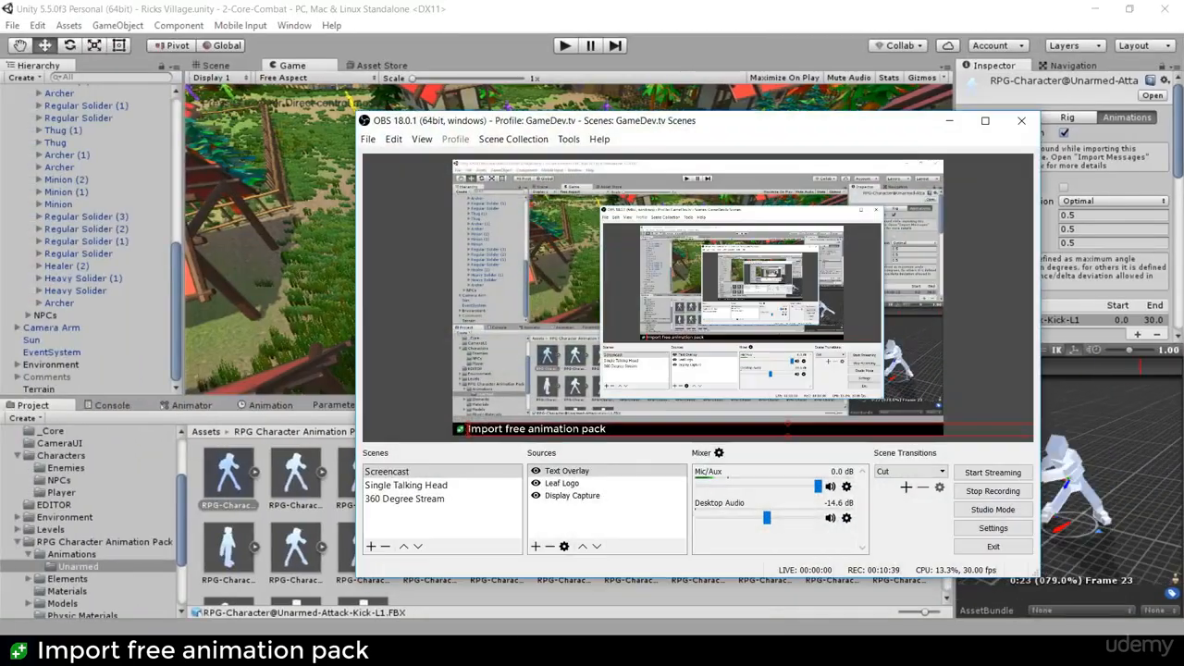
pyautogui.hotkey('alt', 'Tab')
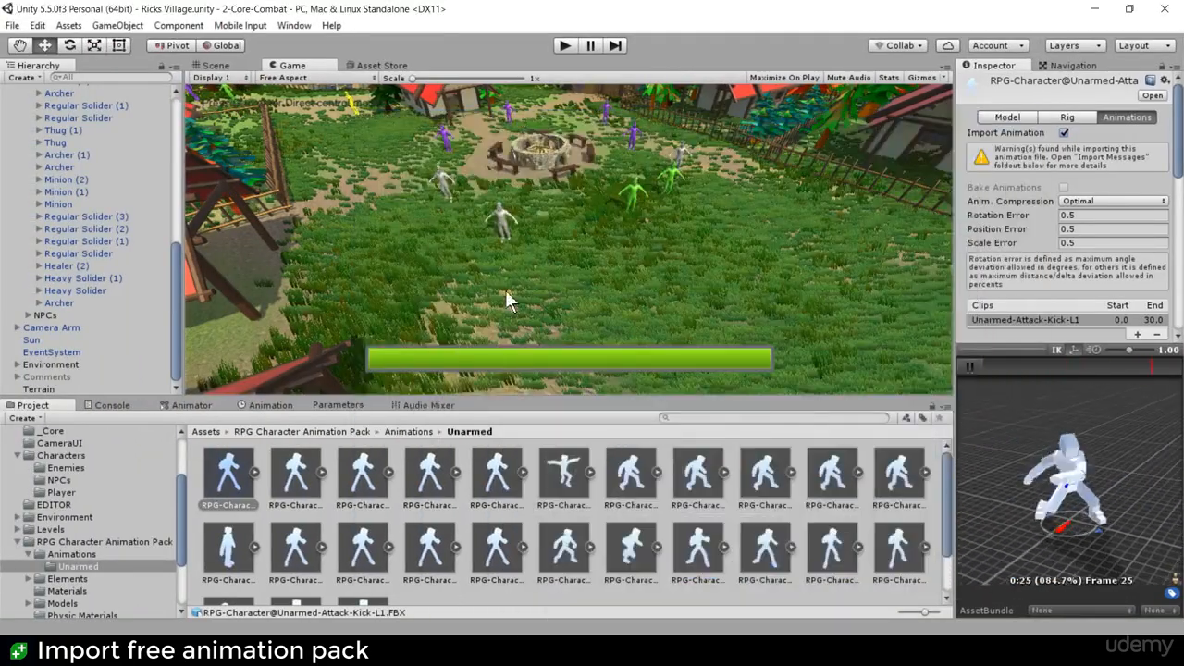
# - Select the Player in the scene and create an empty state near Grounded in its Animator Controller
pyautogui.click(194, 405)
pyautogui.scroll(10, 60, 191)
pyautogui.click(49, 96)
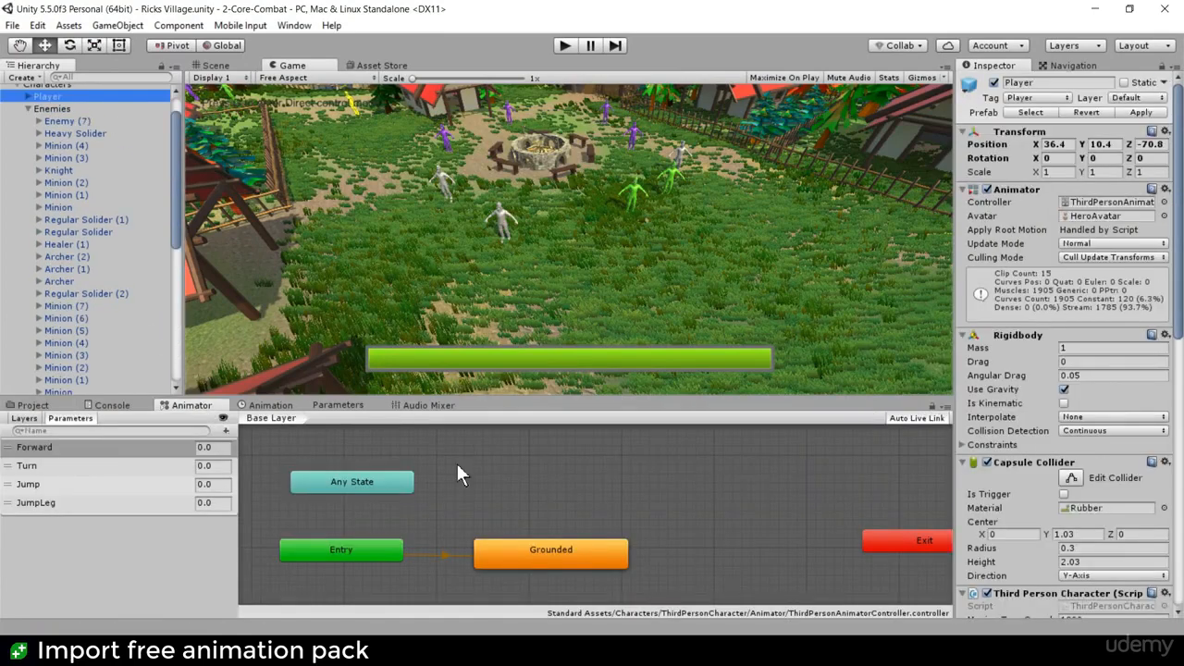
pyautogui.rightClick(467, 504)
pyautogui.click(538, 452)
pyautogui.rightClick(629, 500)
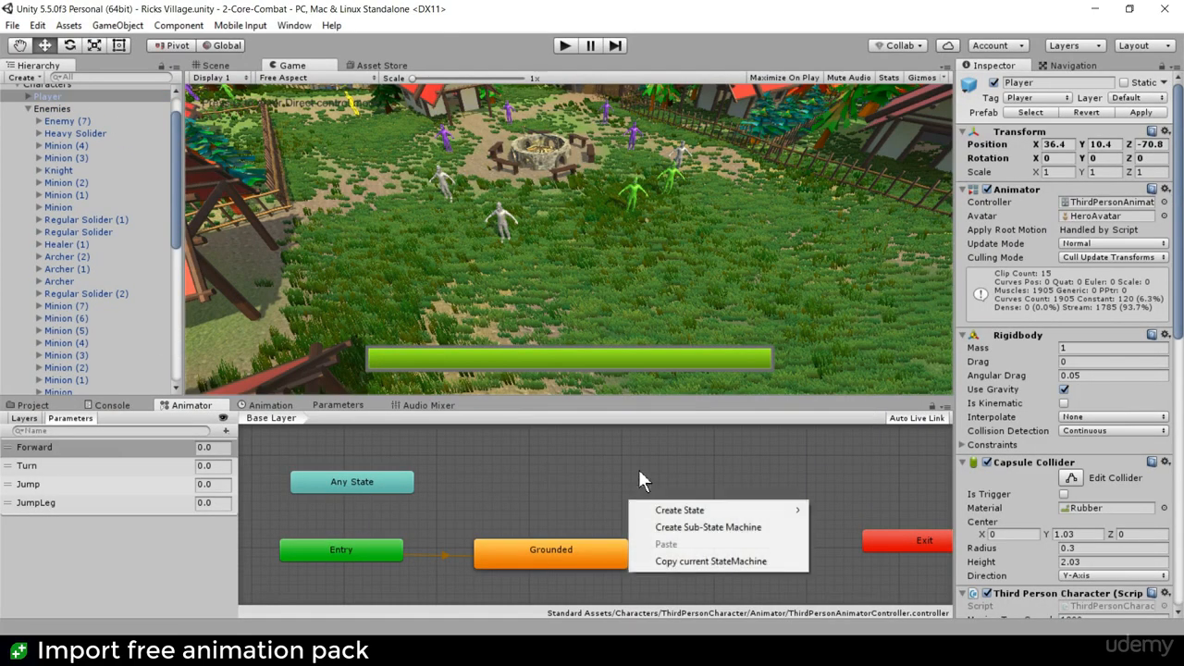
pyautogui.moveTo(671, 508)
pyautogui.click(573, 507)
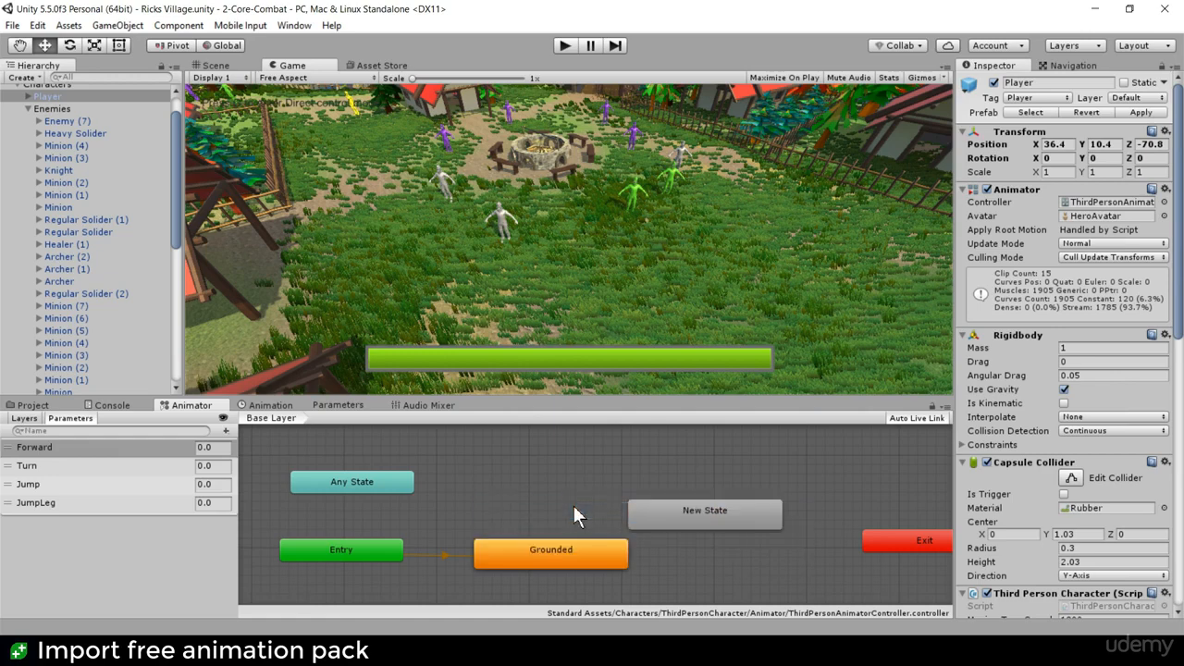
# - Rename the new empty animator state as Attack
pyautogui.click(668, 508)
pyautogui.click(1057, 81)
pyautogui.write('A')
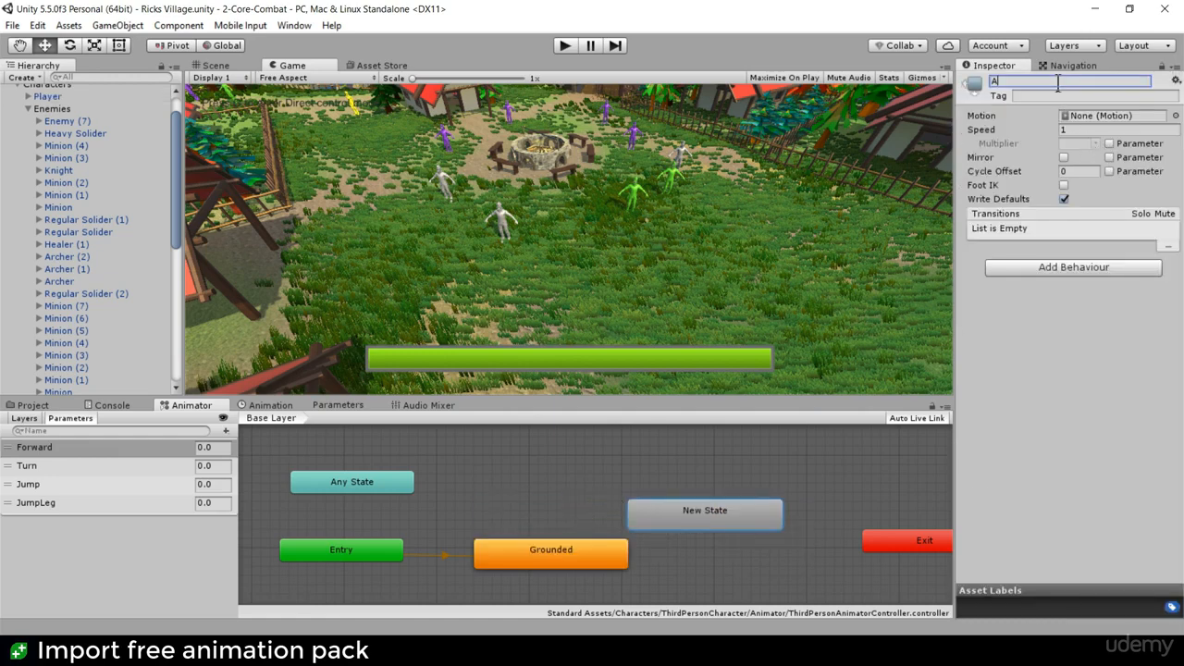
pyautogui.write('ttack')
pyautogui.press('Return')
# - Assign the Unarmed-Attack-Kick-L1 motion to the Attack state and move the state closer to Exit in the graph
pyautogui.click(1176, 115)
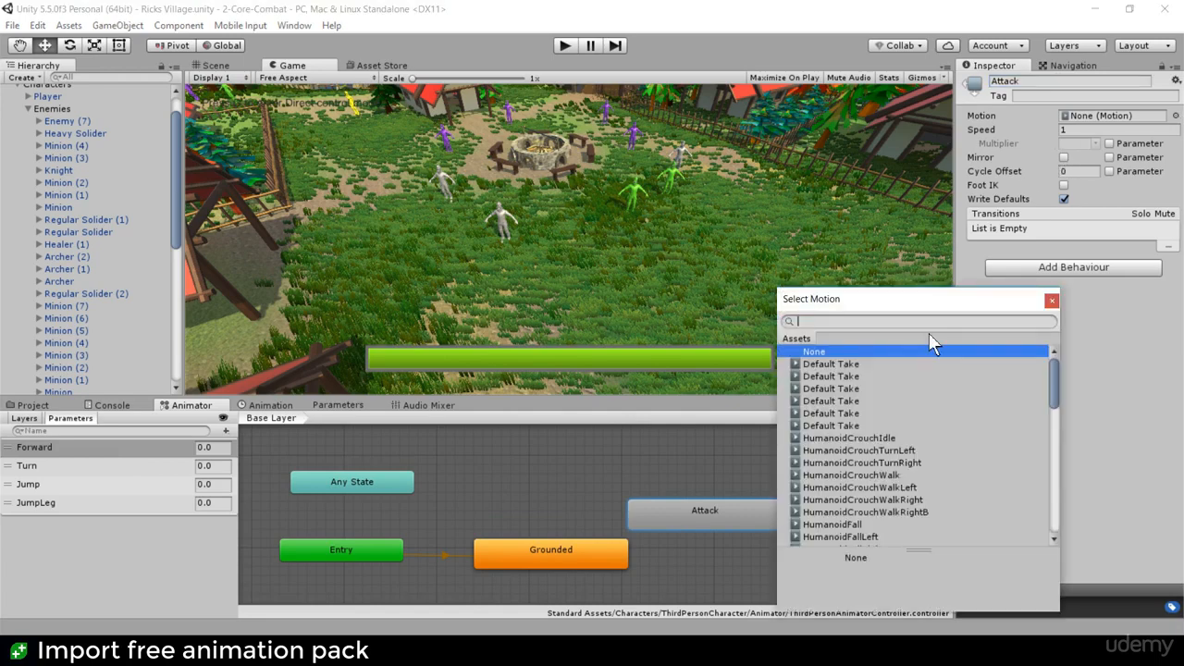
pyautogui.write('kick')
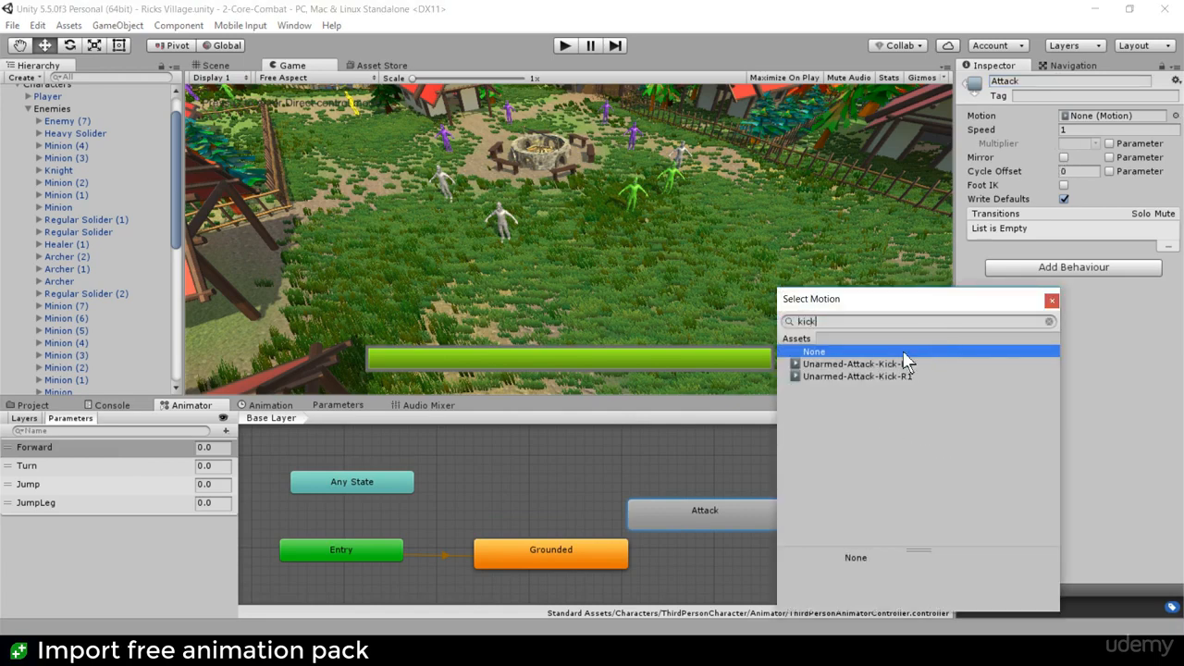
pyautogui.doubleClick(906, 364)
pyautogui.moveTo(638, 524); pyautogui.dragTo(705, 536)
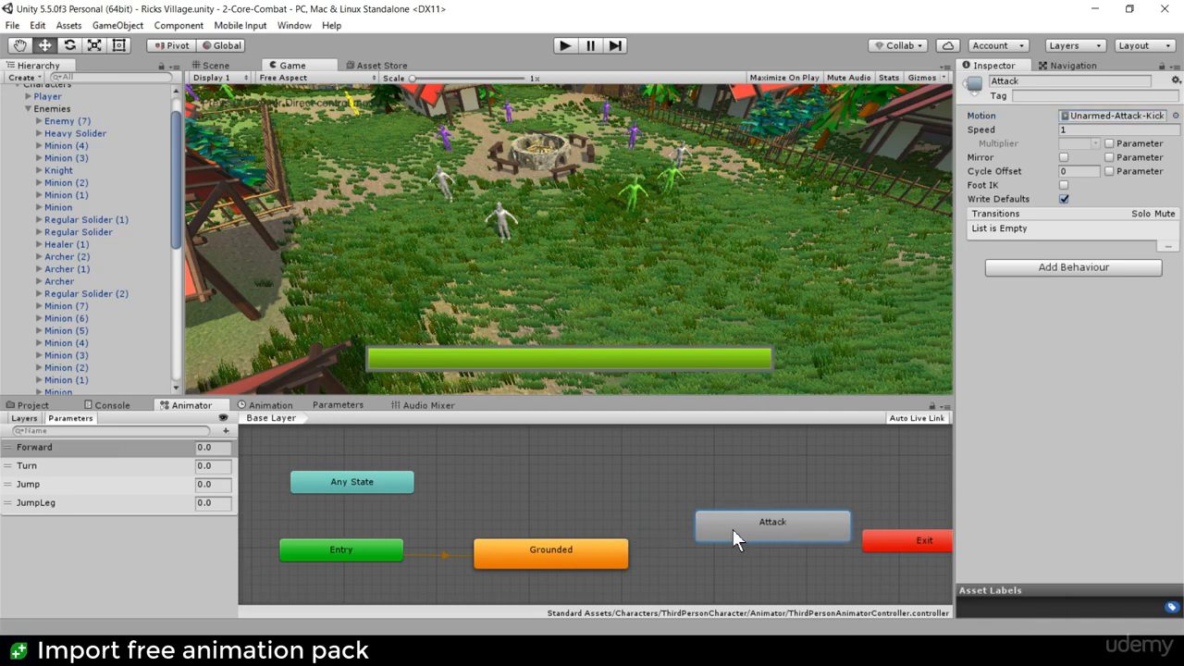
pyautogui.rightClick(689, 490)
pyautogui.click(620, 484)
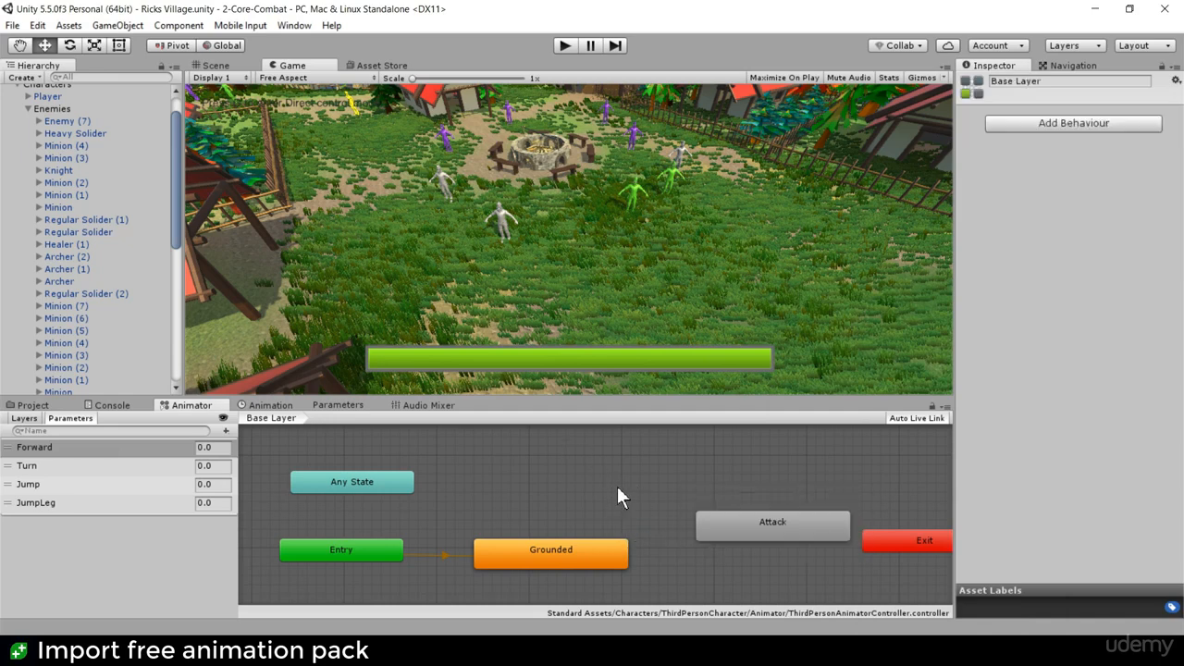
# - Rearrange the Attack and Exit states in the Animator graph and create a transition from Grounded to Attack
pyautogui.rightClick(617, 485)
pyautogui.moveTo(914, 537); pyautogui.dragTo(954, 541)
pyautogui.moveTo(792, 520); pyautogui.dragTo(758, 546)
pyautogui.rightClick(593, 542)
pyautogui.click(648, 551)
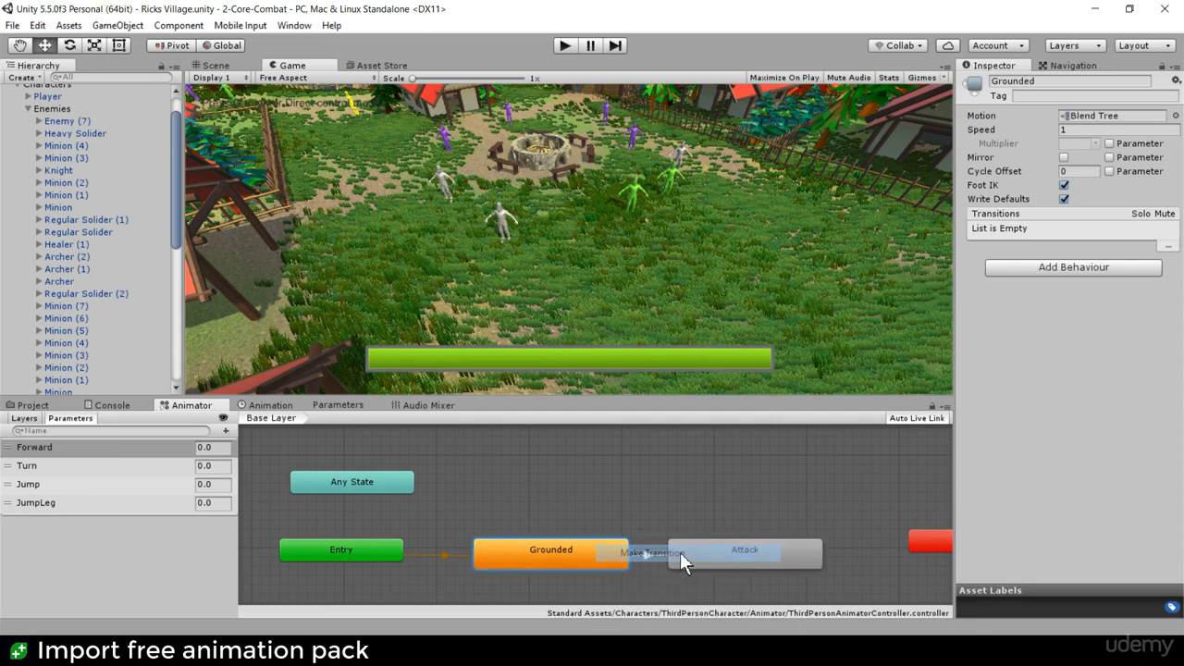
pyautogui.click(683, 556)
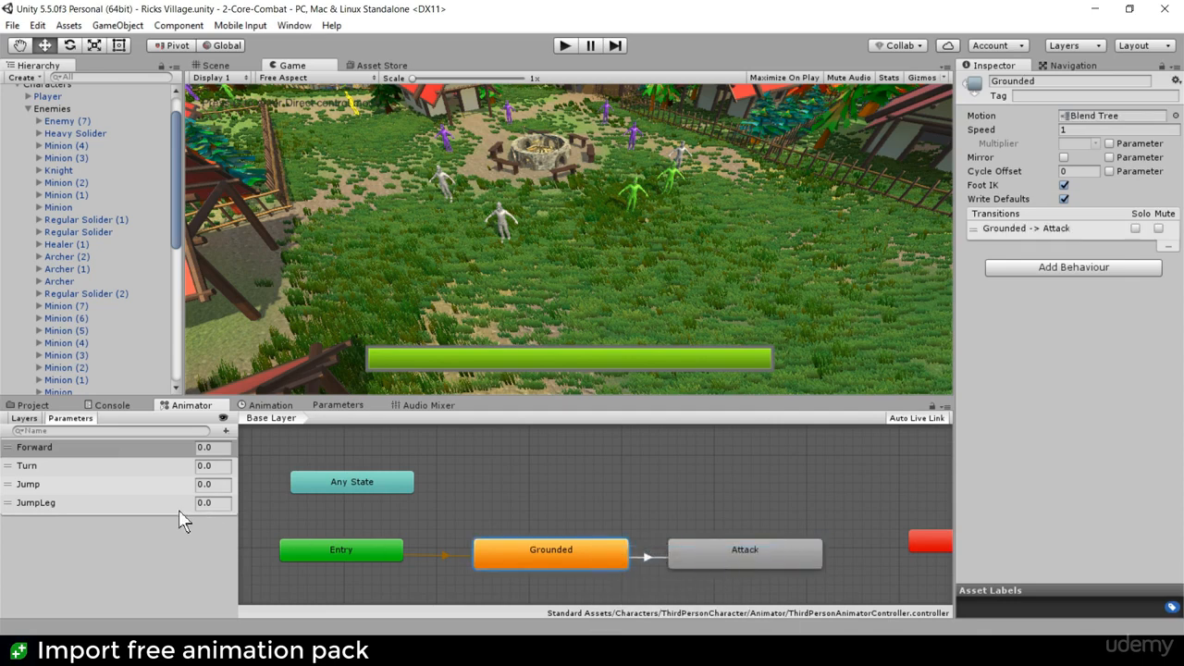
# - Add a Trigger parameter named Attack to the Animator Controller
pyautogui.click(226, 431)
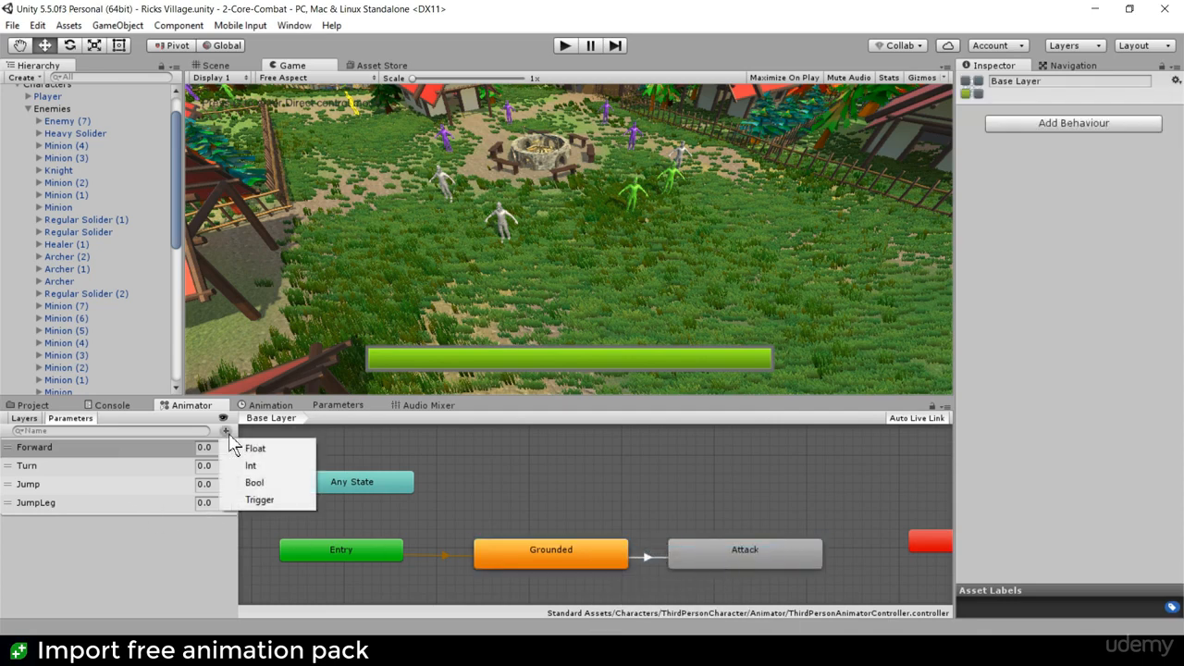
pyautogui.click(281, 498)
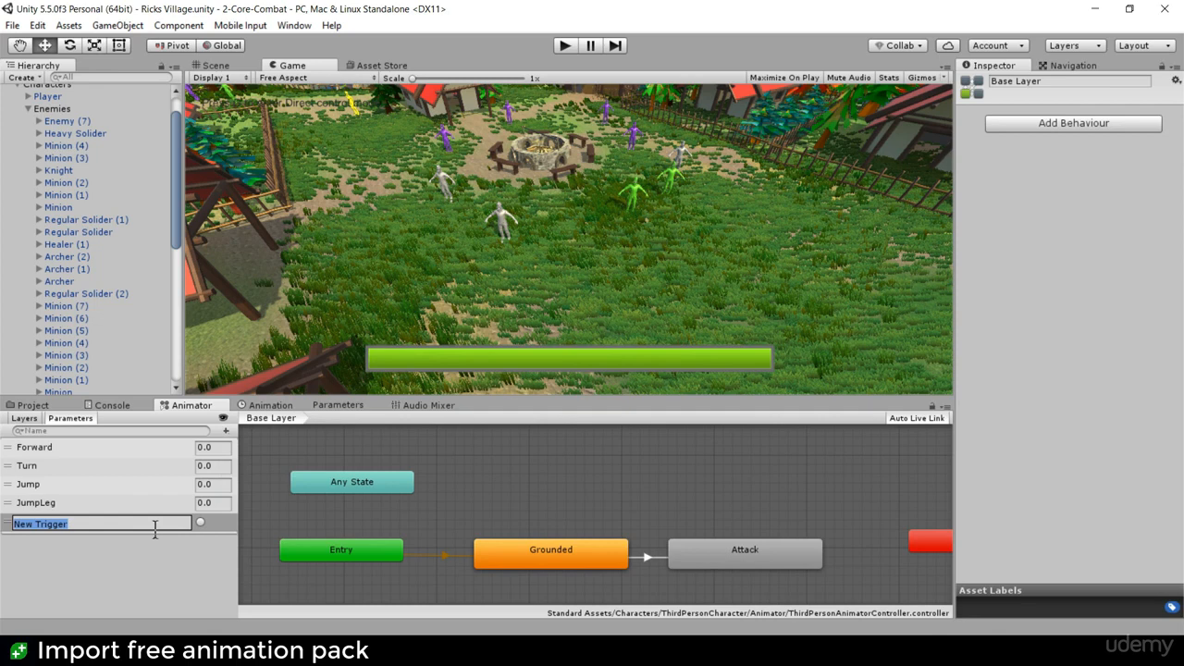
pyautogui.write('Attack')
pyautogui.press('Return')
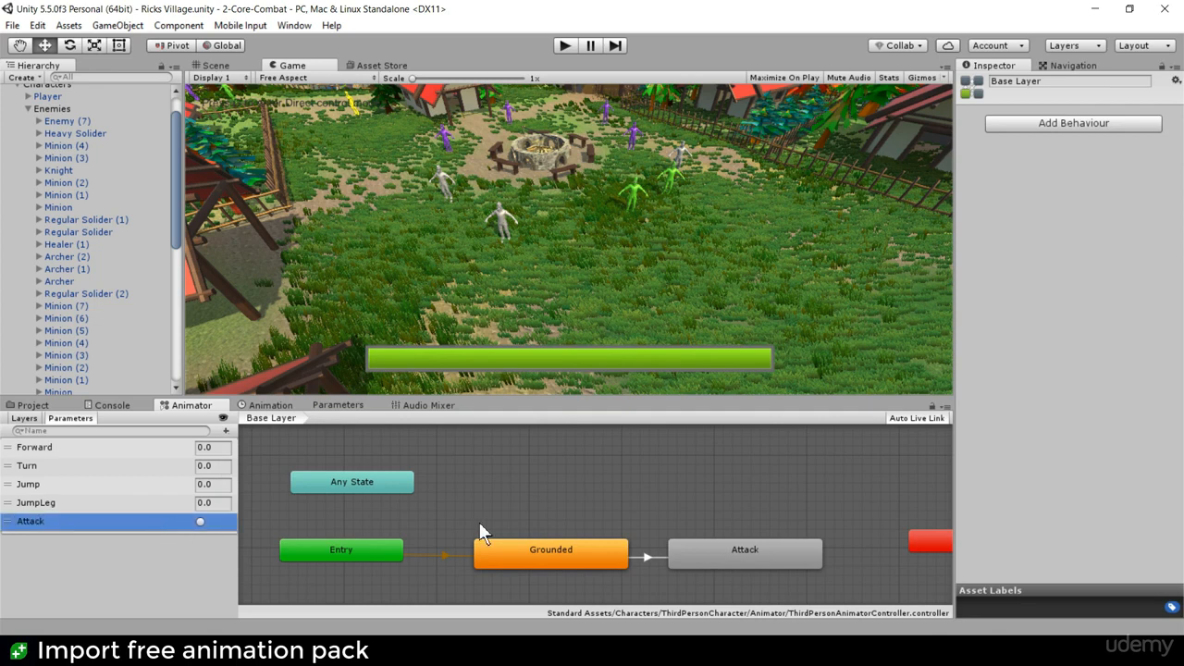
# - Select the Grounded to Attack transition and shrink its preview area to expose the whole Conditions list
pyautogui.click(648, 558)
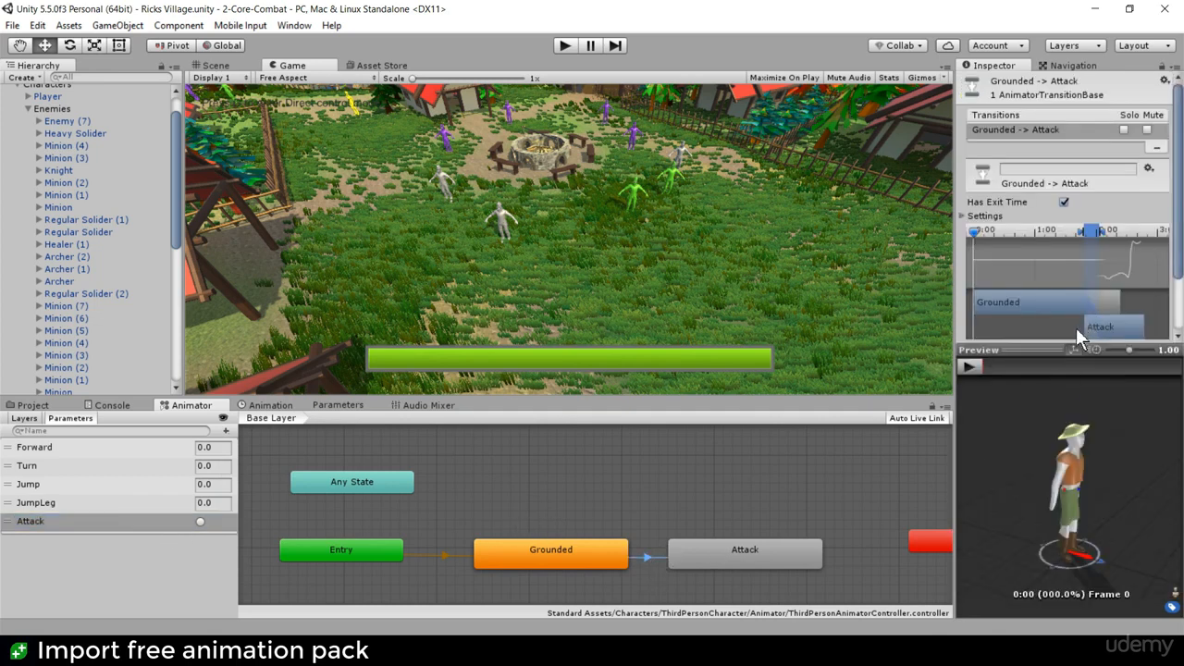
pyautogui.moveTo(1073, 349); pyautogui.dragTo(1038, 408)
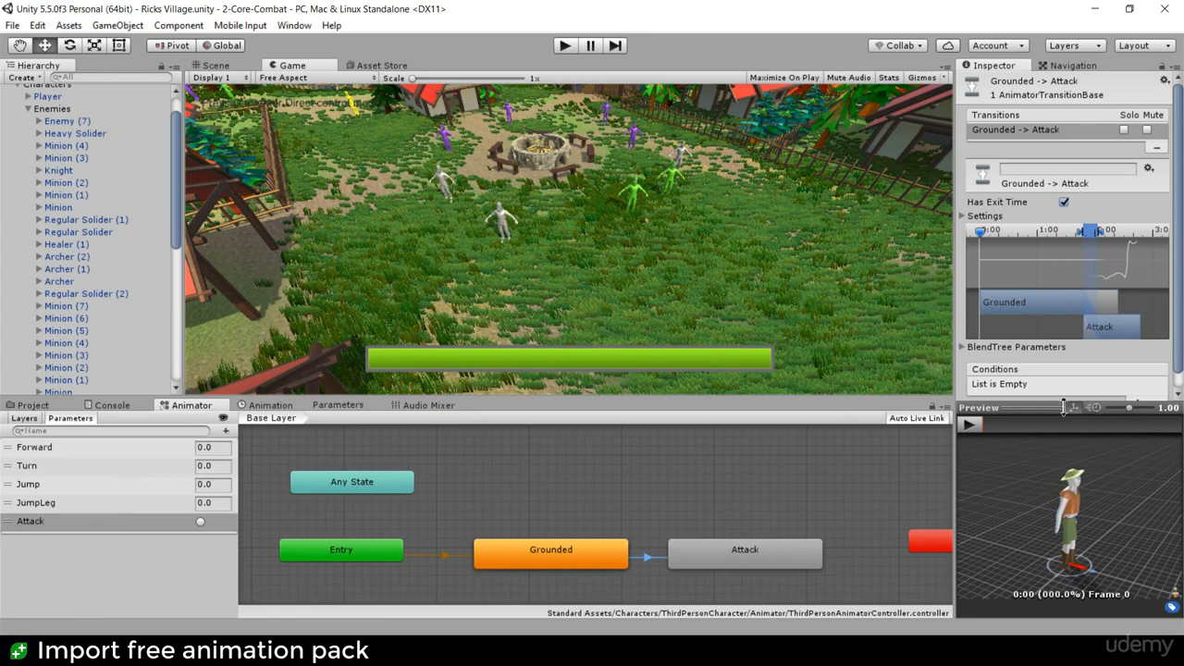
pyautogui.moveTo(1063, 407); pyautogui.dragTo(1064, 475)
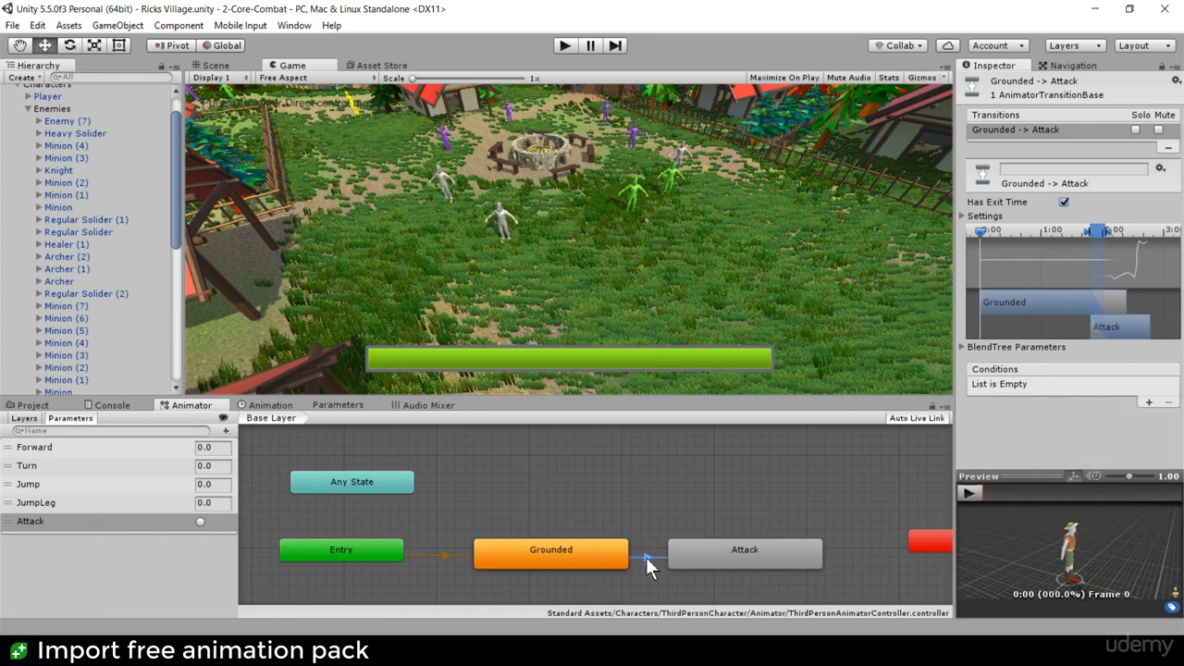
# - Review the Grounded and Attack states and play the preview of the transition between them
pyautogui.click(588, 560)
pyautogui.click(771, 553)
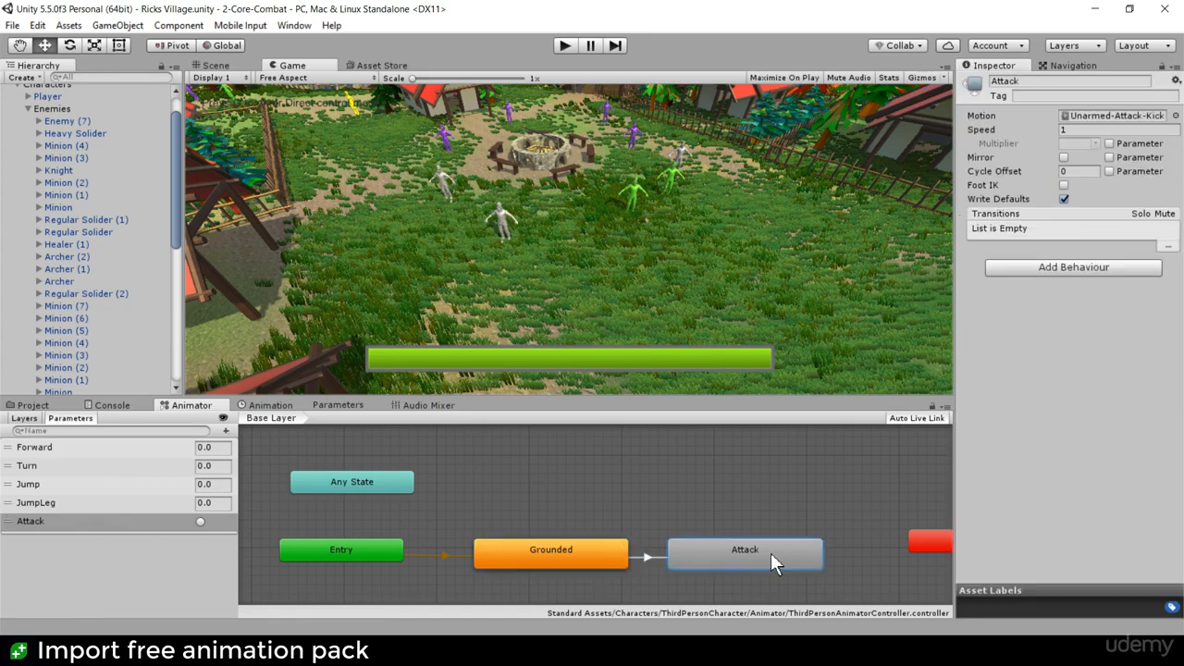
pyautogui.click(648, 558)
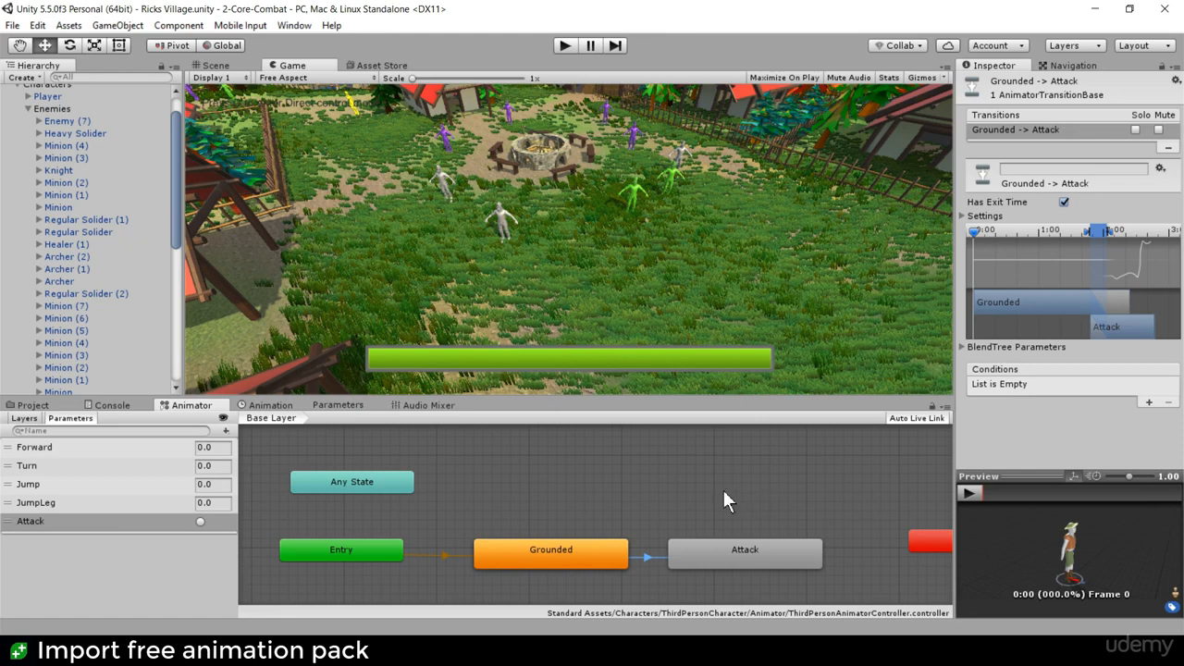
pyautogui.moveTo(703, 487); pyautogui.dragTo(676, 477, button='middle')
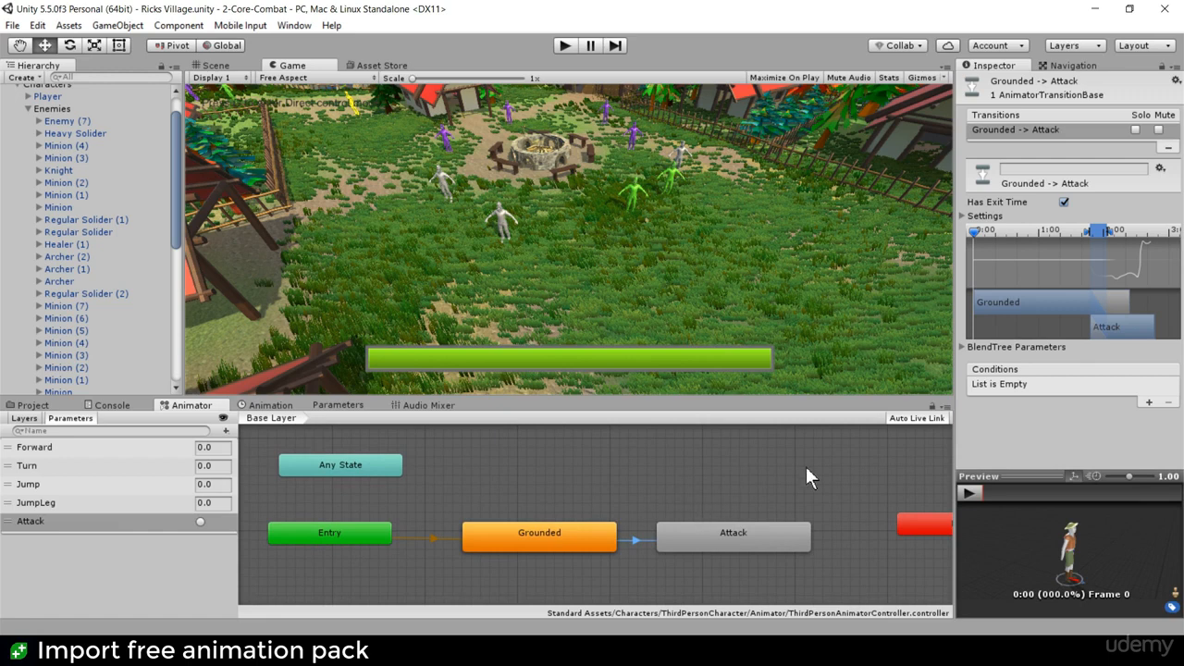
pyautogui.click(729, 541)
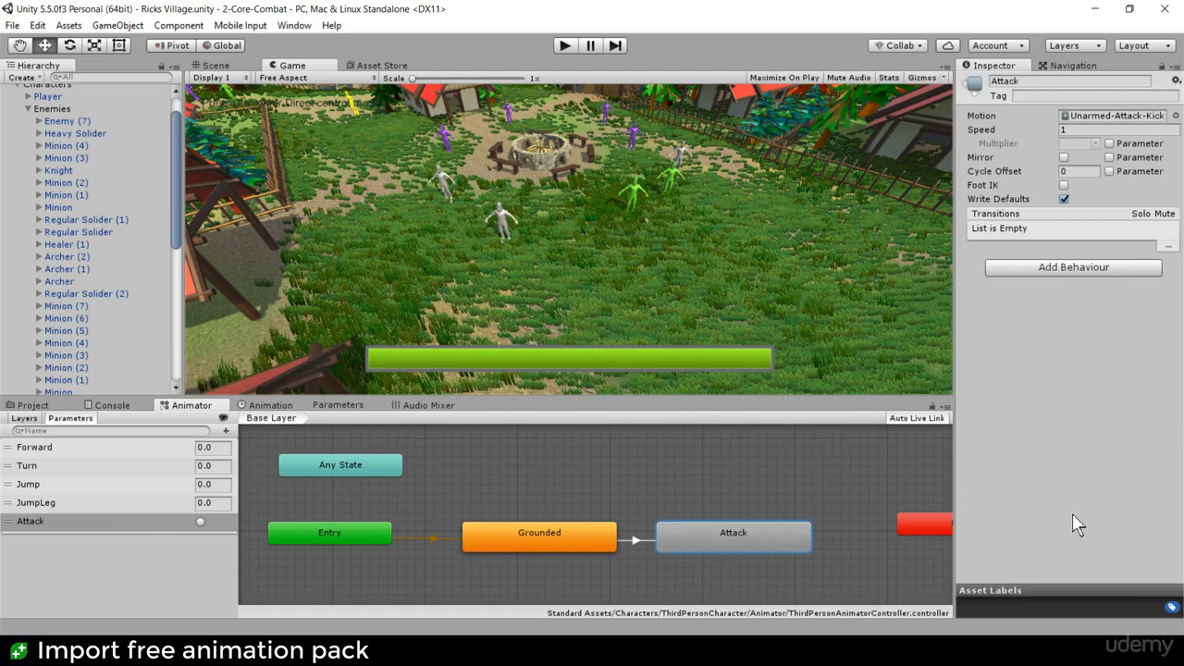
pyautogui.click(1068, 589)
pyautogui.click(1050, 612)
pyautogui.click(638, 540)
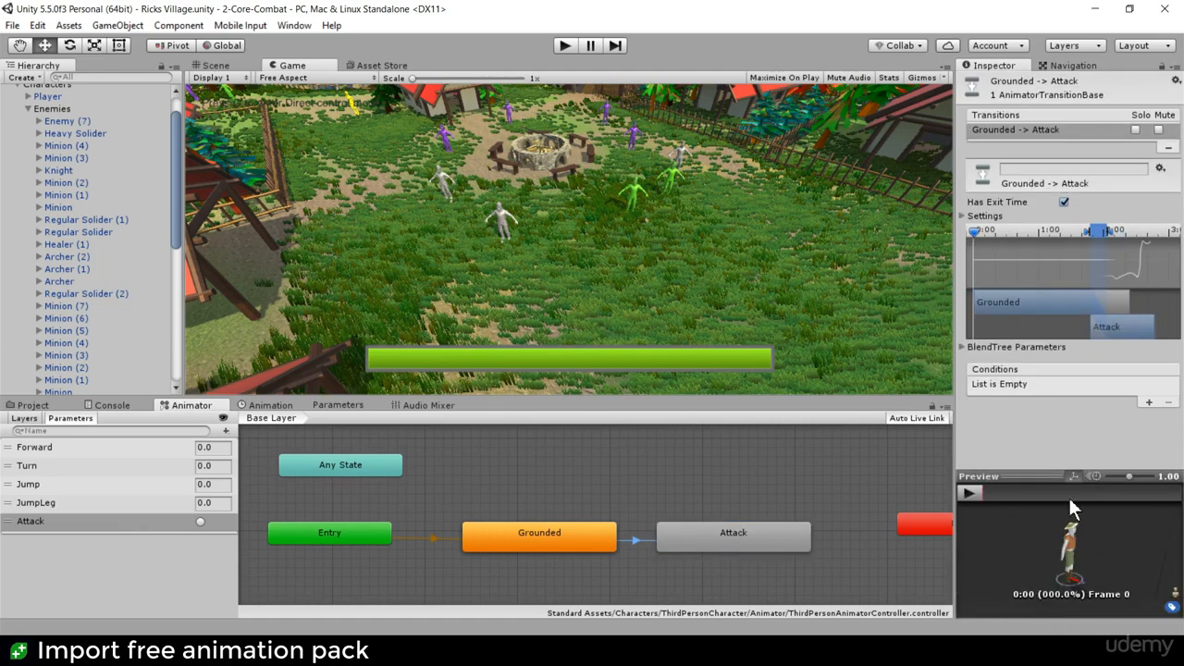
pyautogui.click(971, 497)
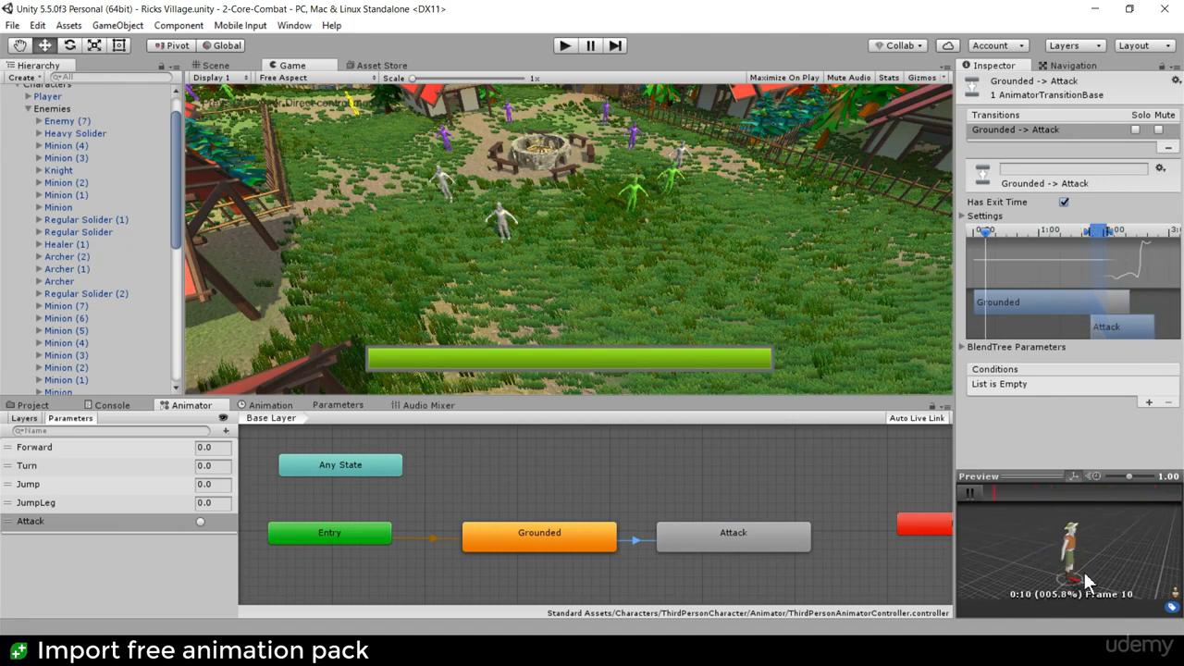
# - Add a condition to the Grounded to Attack transition that uses the Attack trigger
pyautogui.click(1148, 402)
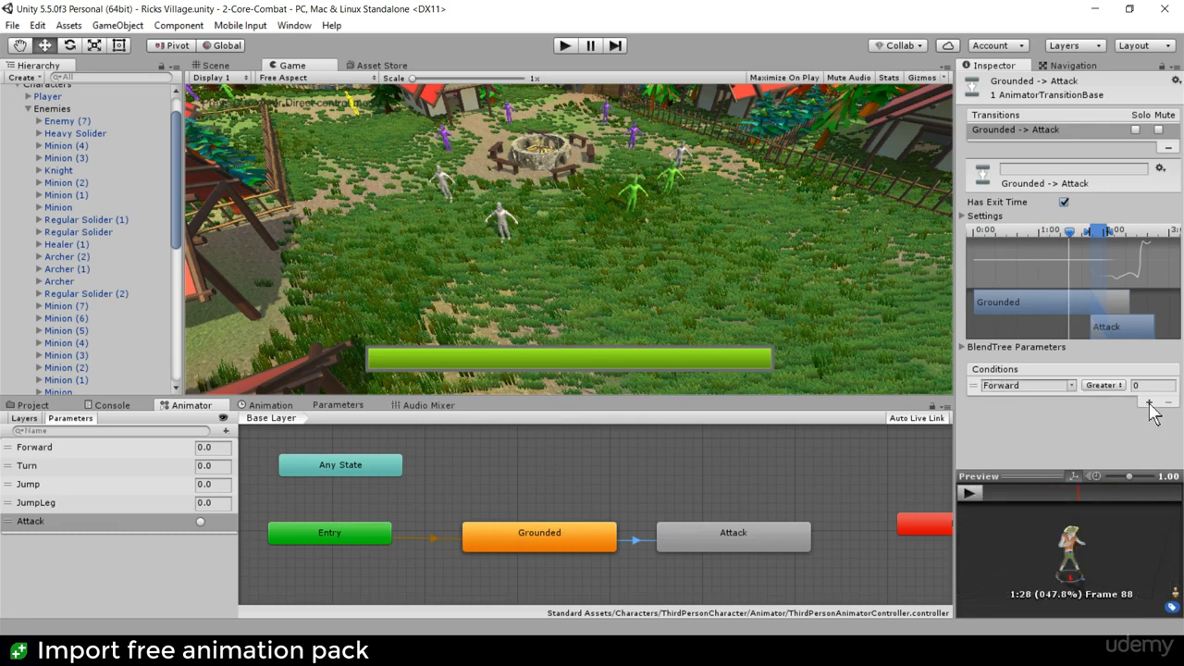
pyautogui.click(1071, 387)
pyautogui.click(1117, 468)
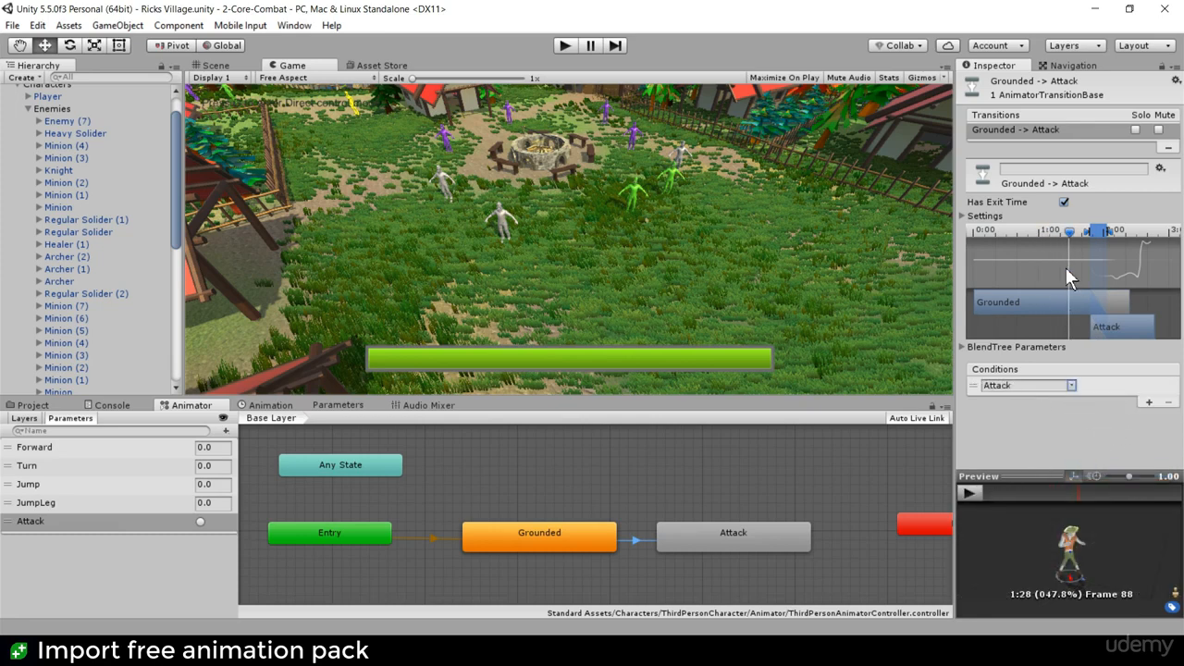
# - Run the game, fire the Attack trigger on the Player, inspect the resulting console error and stop the game
pyautogui.click(557, 43)
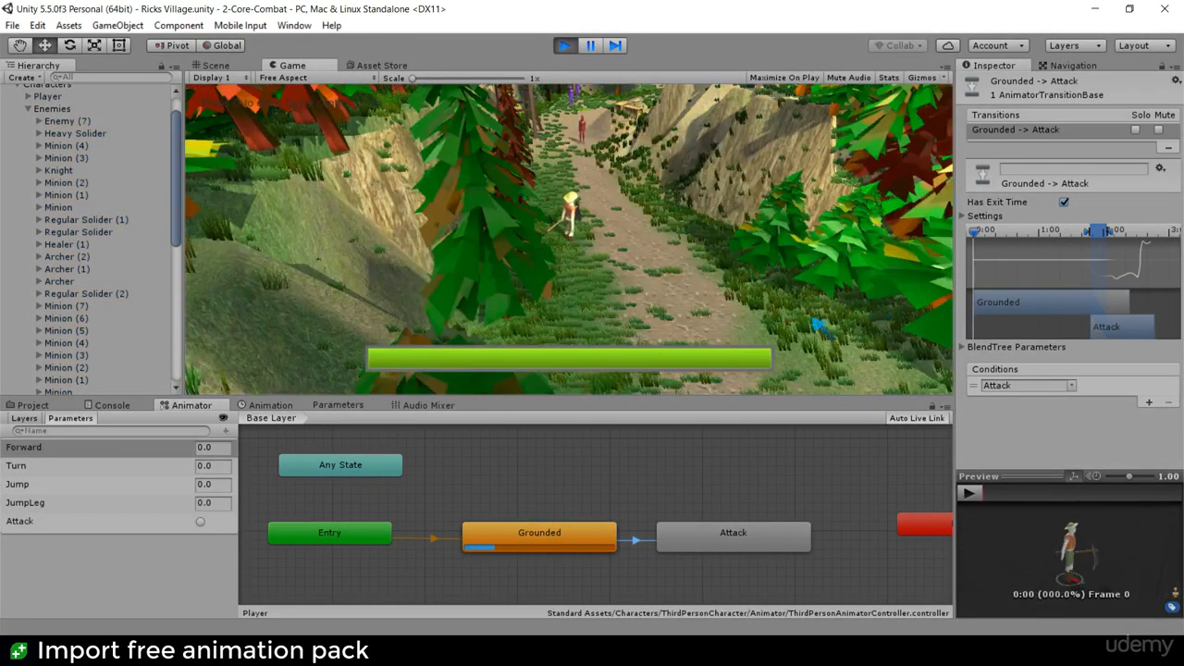
pyautogui.click(631, 287)
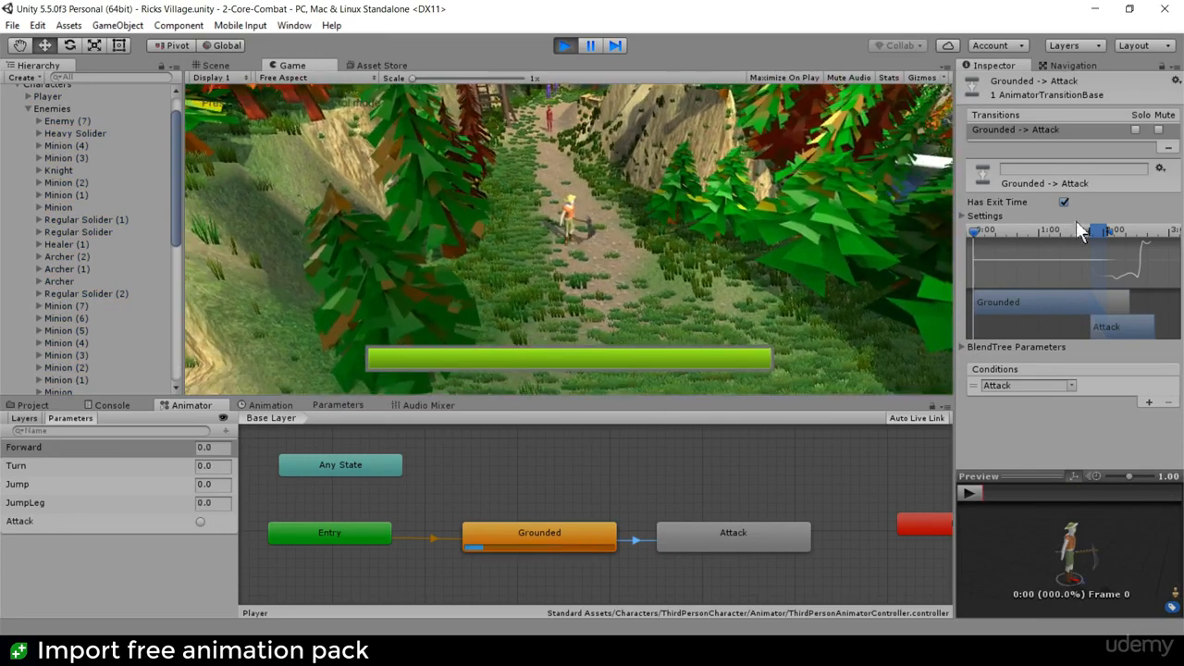
pyautogui.click(200, 522)
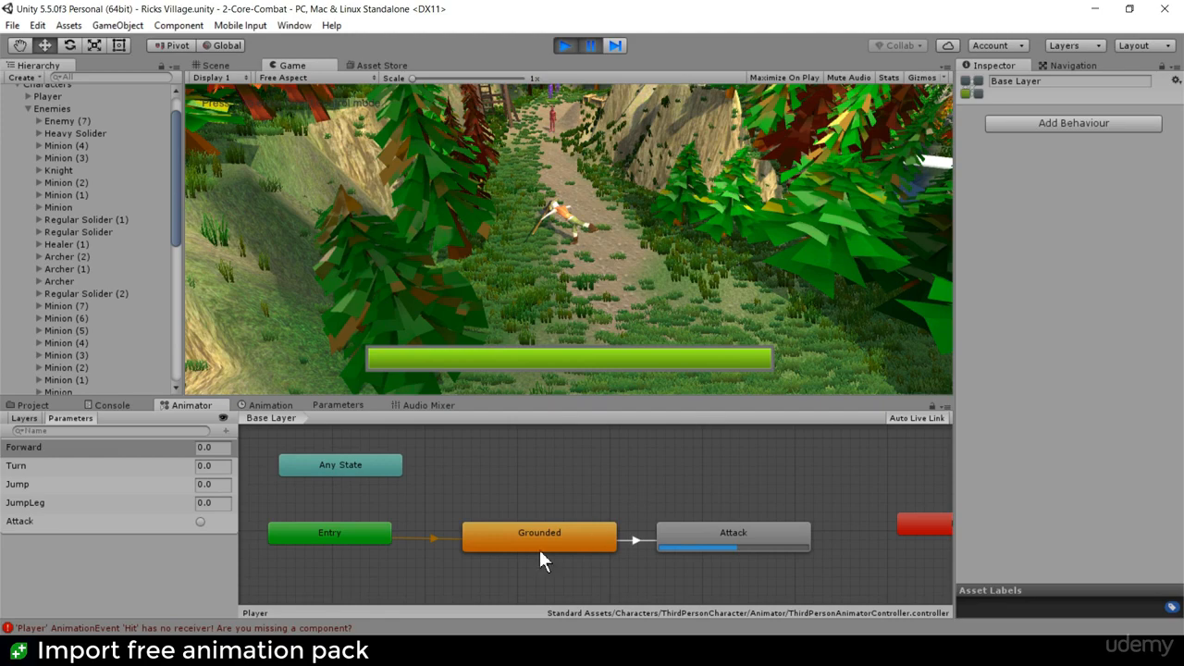
pyautogui.click(268, 630)
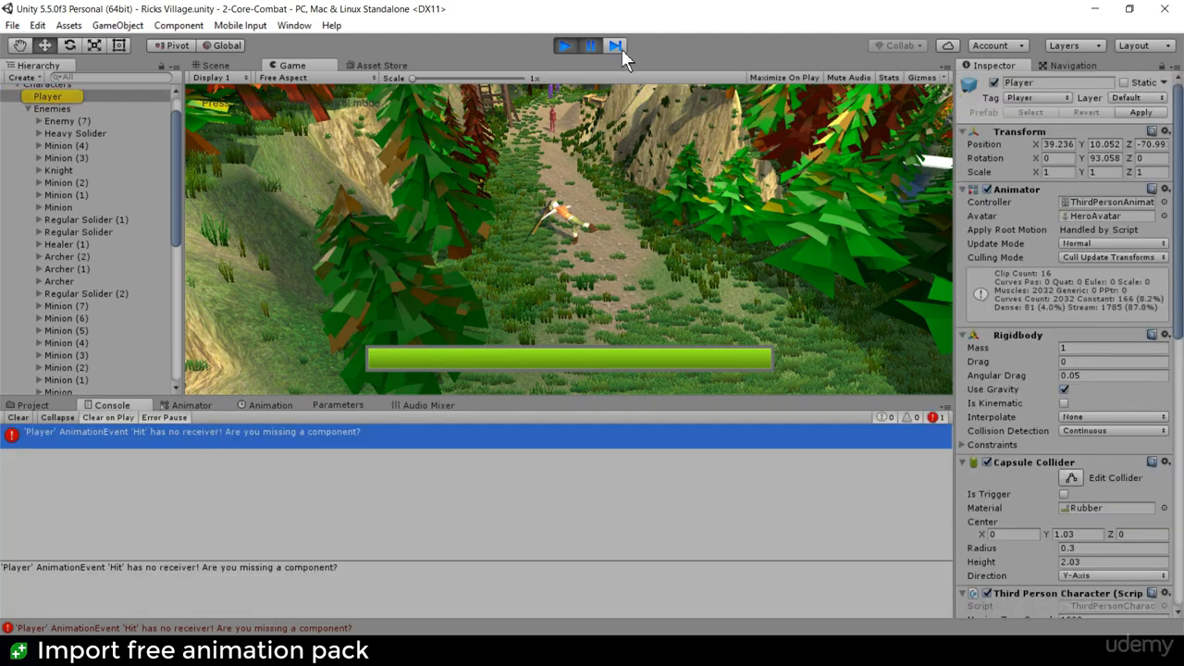
pyautogui.click(566, 44)
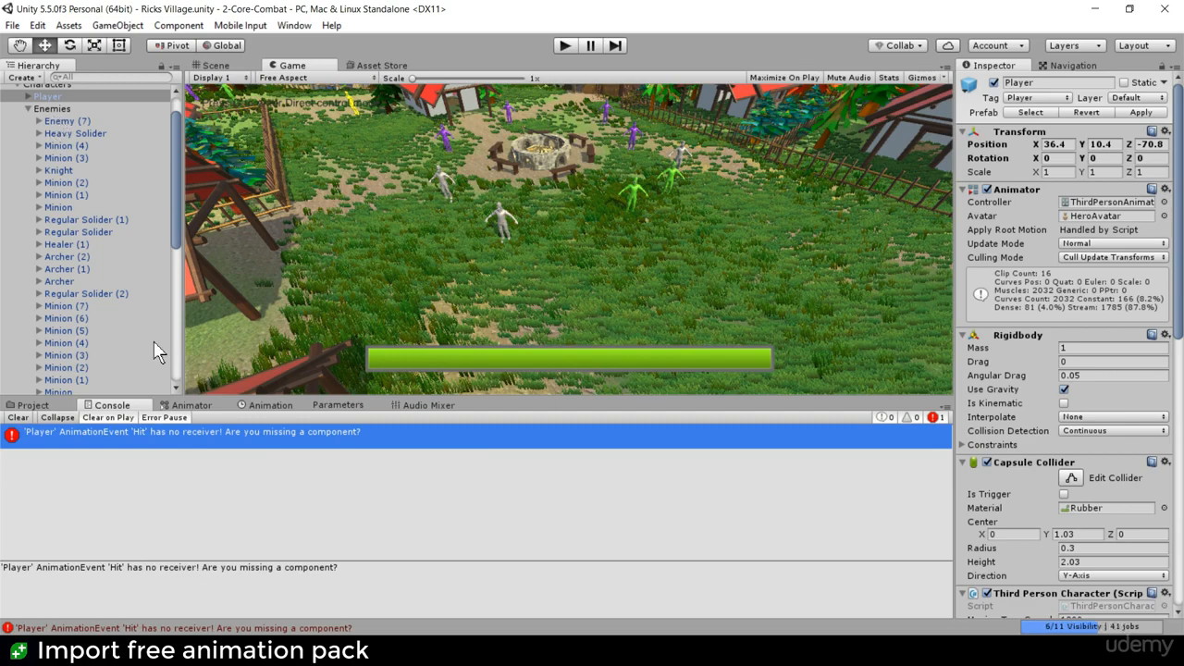
# - Check which motion clip the Player's Attack state uses and try to open that clip from the state
pyautogui.click(50, 97)
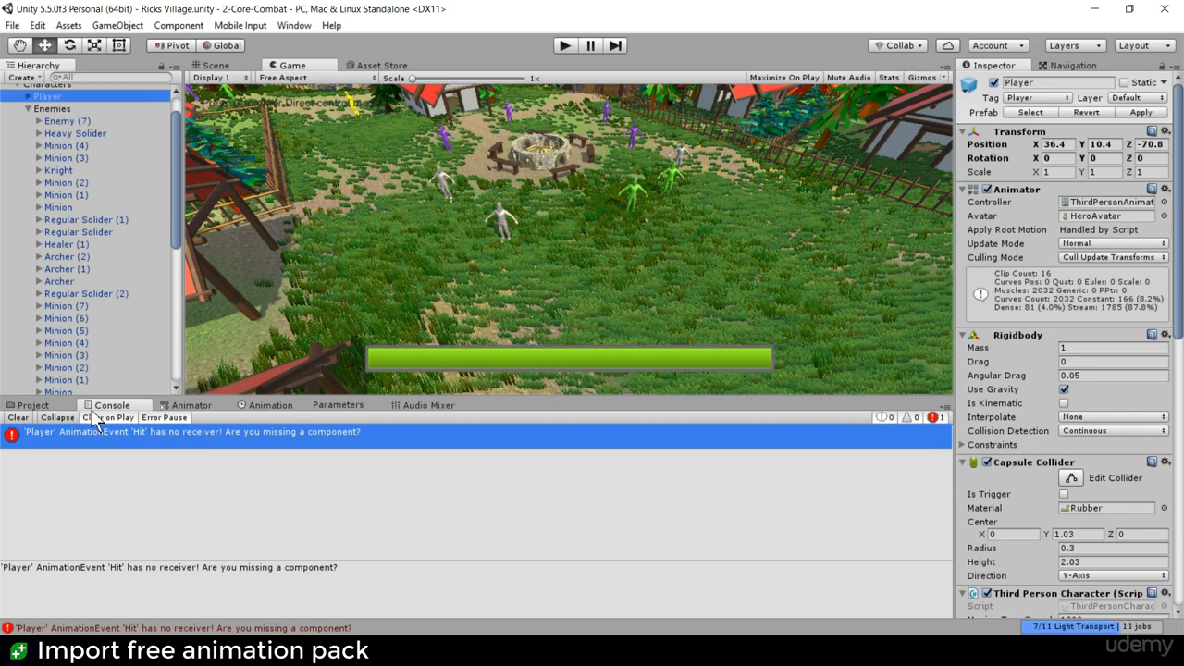
pyautogui.click(191, 405)
pyautogui.click(731, 538)
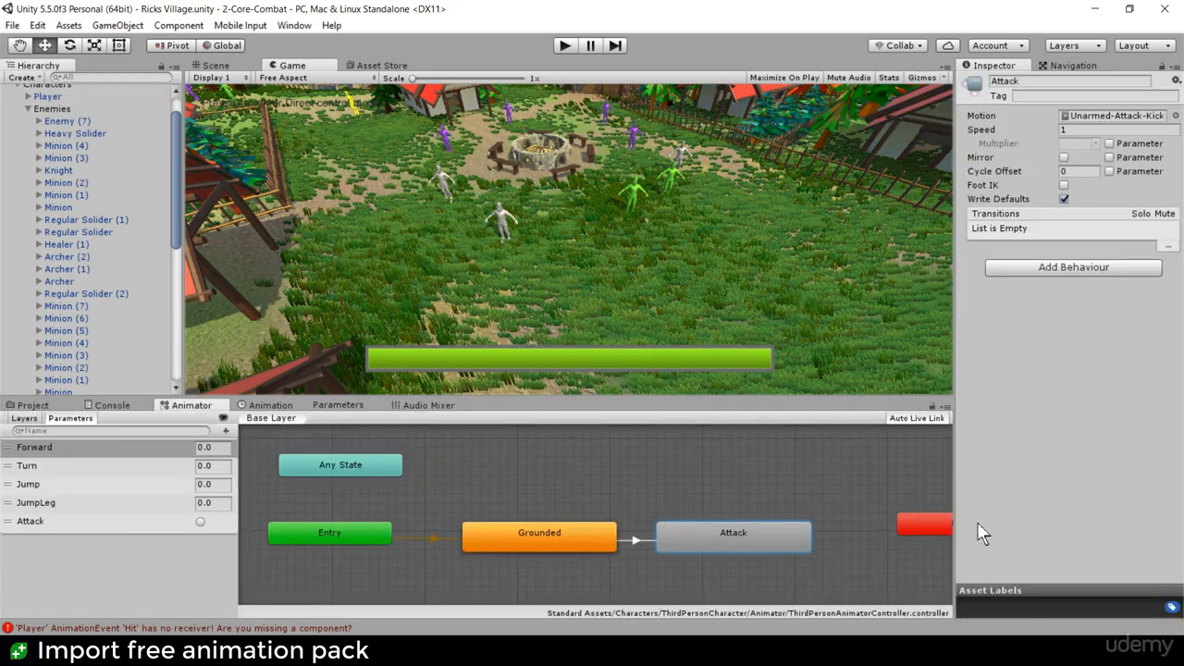
pyautogui.click(1176, 116)
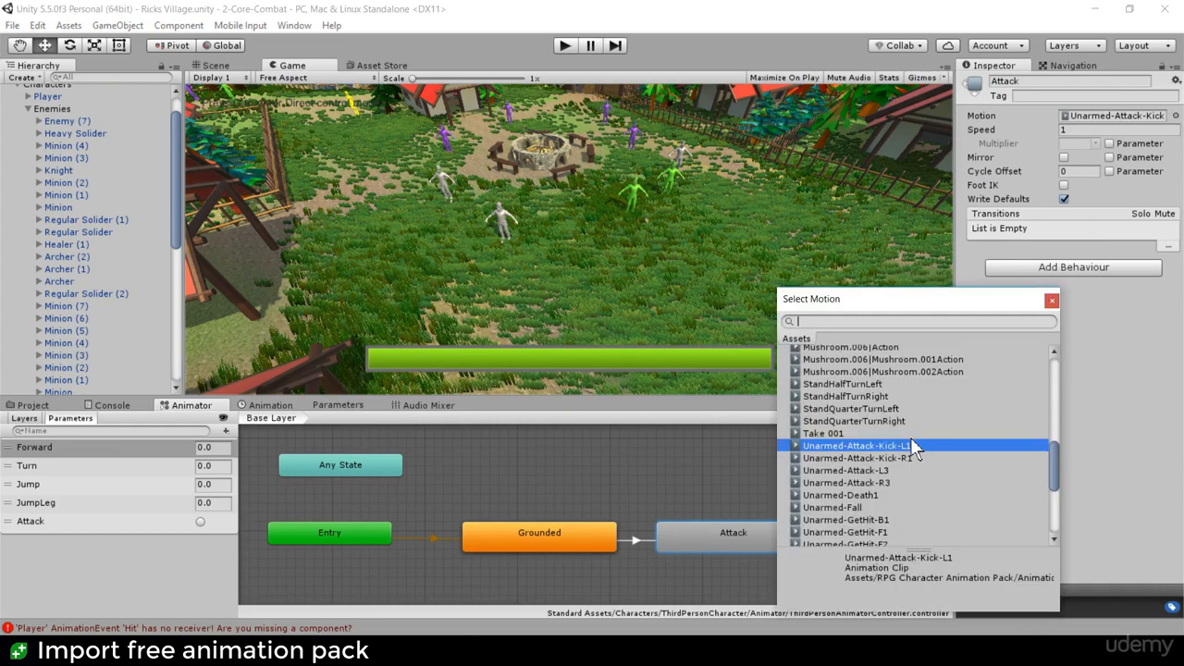
pyautogui.click(1052, 300)
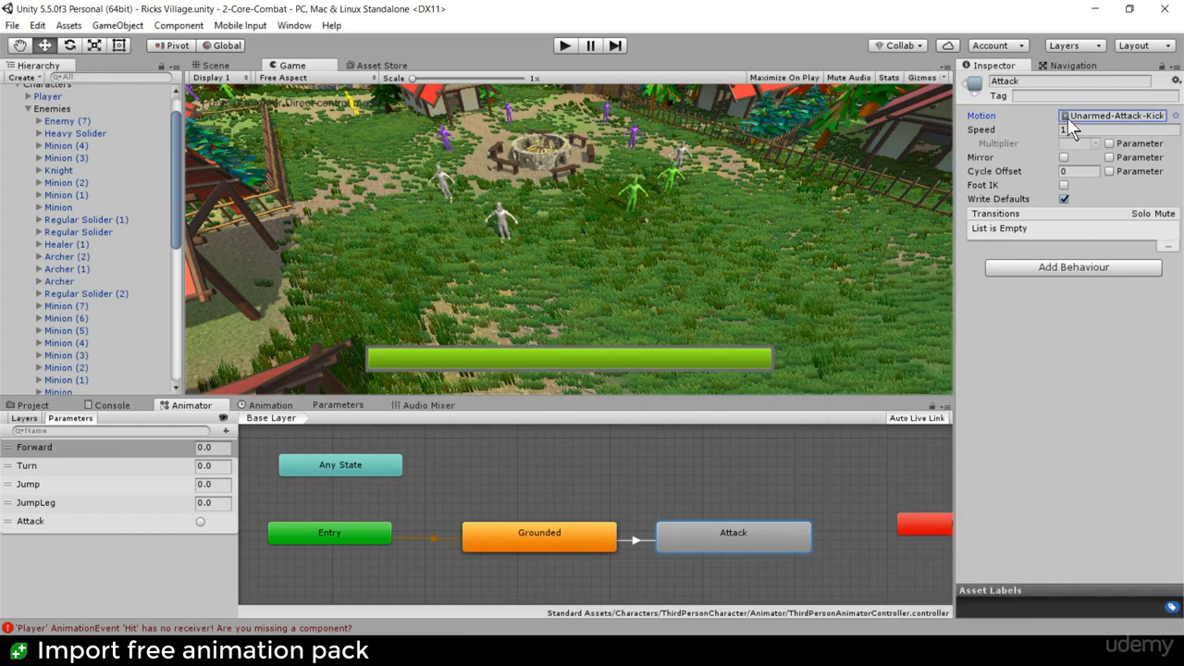
pyautogui.doubleClick(1073, 117)
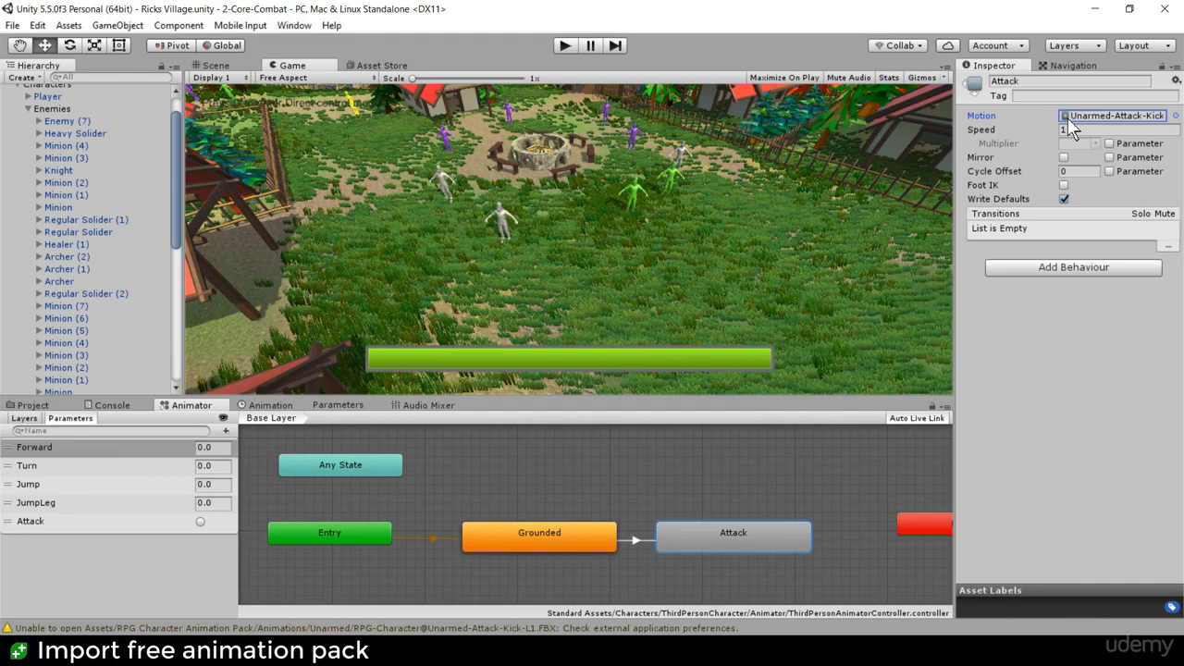
pyautogui.click(1175, 116)
pyautogui.doubleClick(857, 444)
# - Select the Unarmed-Attack-Kick-L1 file in the project's Unarmed animations folder and expand its clip's Events section
pyautogui.click(33, 405)
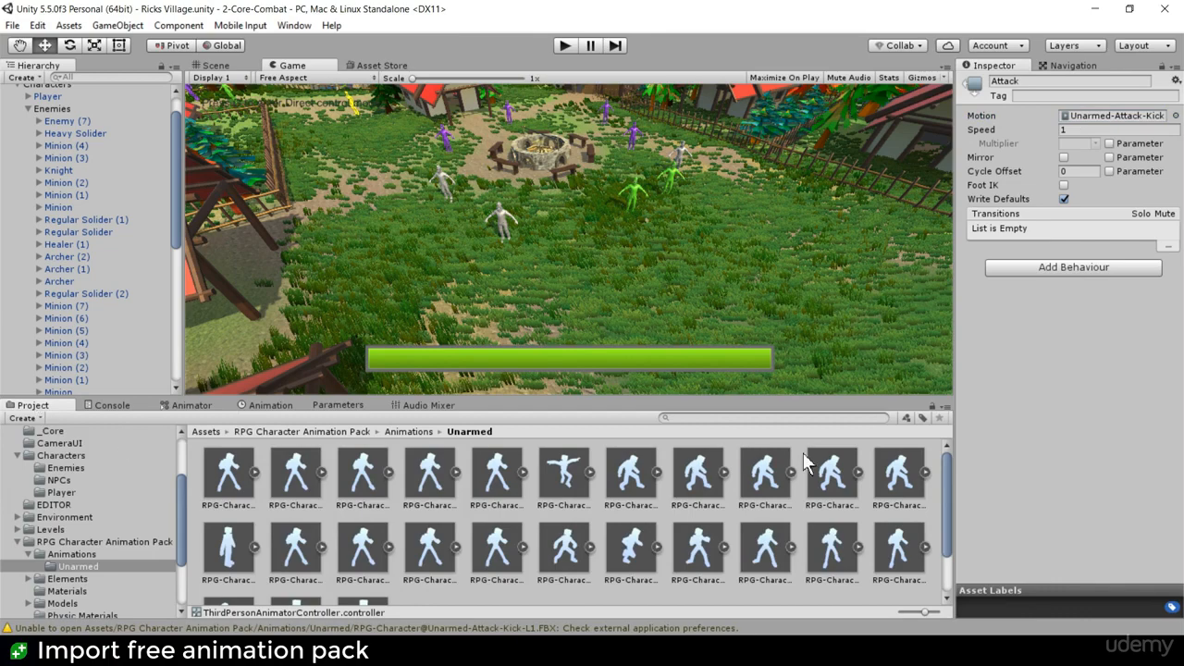
pyautogui.click(221, 476)
pyautogui.scroll(-3, 1092, 393)
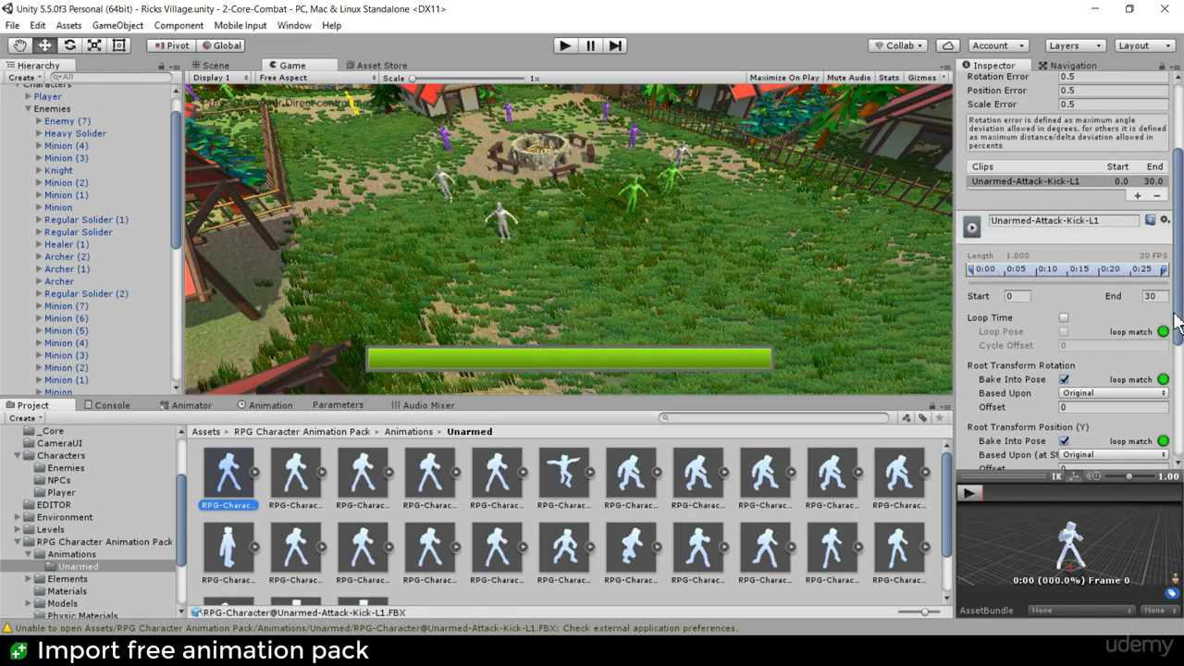
pyautogui.moveTo(1177, 321); pyautogui.dragTo(1179, 449)
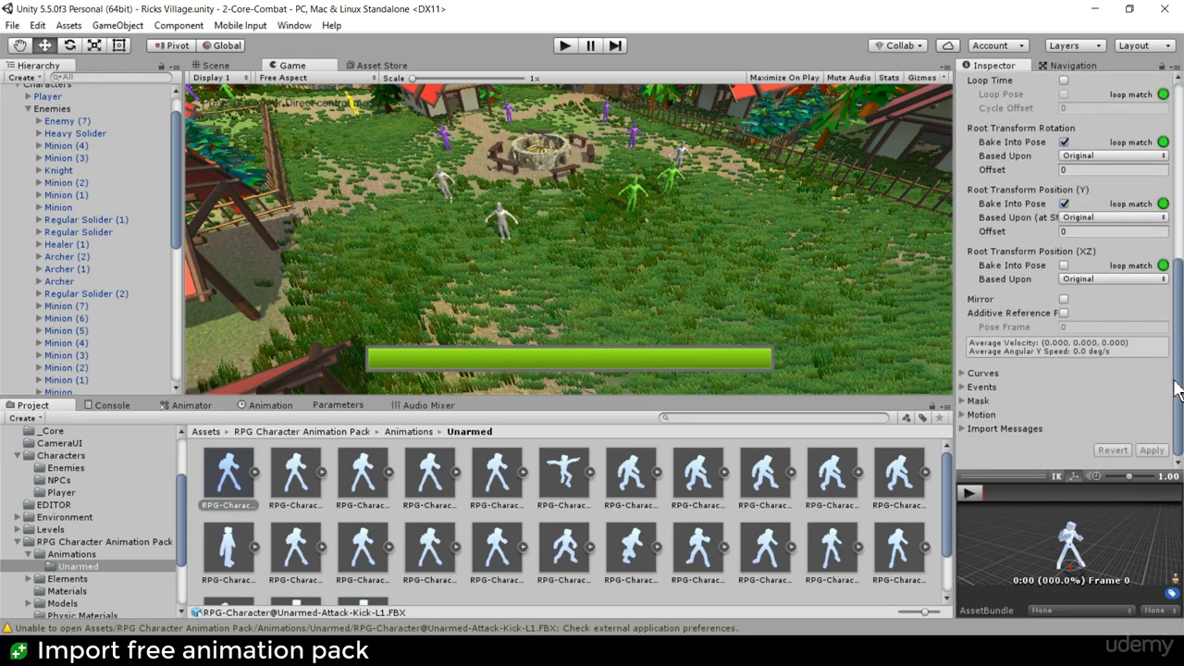
pyautogui.moveTo(1177, 391); pyautogui.dragTo(1182, 148)
pyautogui.moveTo(1177, 222); pyautogui.dragTo(1132, 479)
pyautogui.click(979, 388)
pyautogui.scroll(-3, 1062, 404)
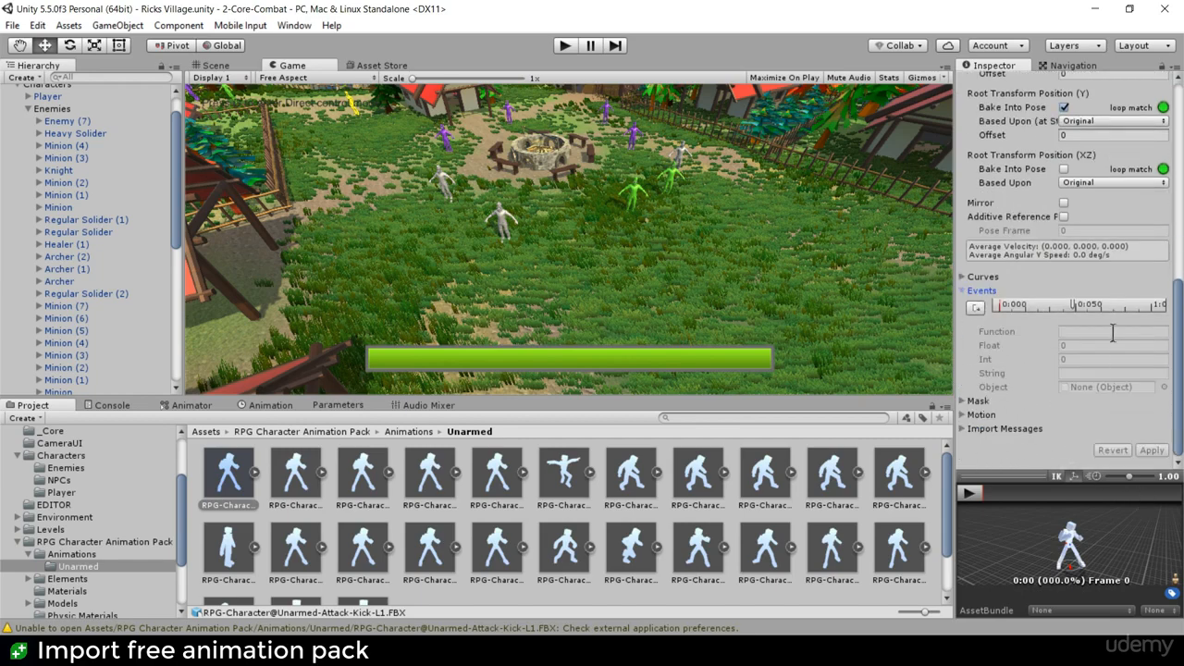
# - Delete the animation event near the middle of the Unarmed-Attack-Kick-L1 clip and apply the import settings
pyautogui.click(1077, 309)
pyautogui.rightClick(1076, 310)
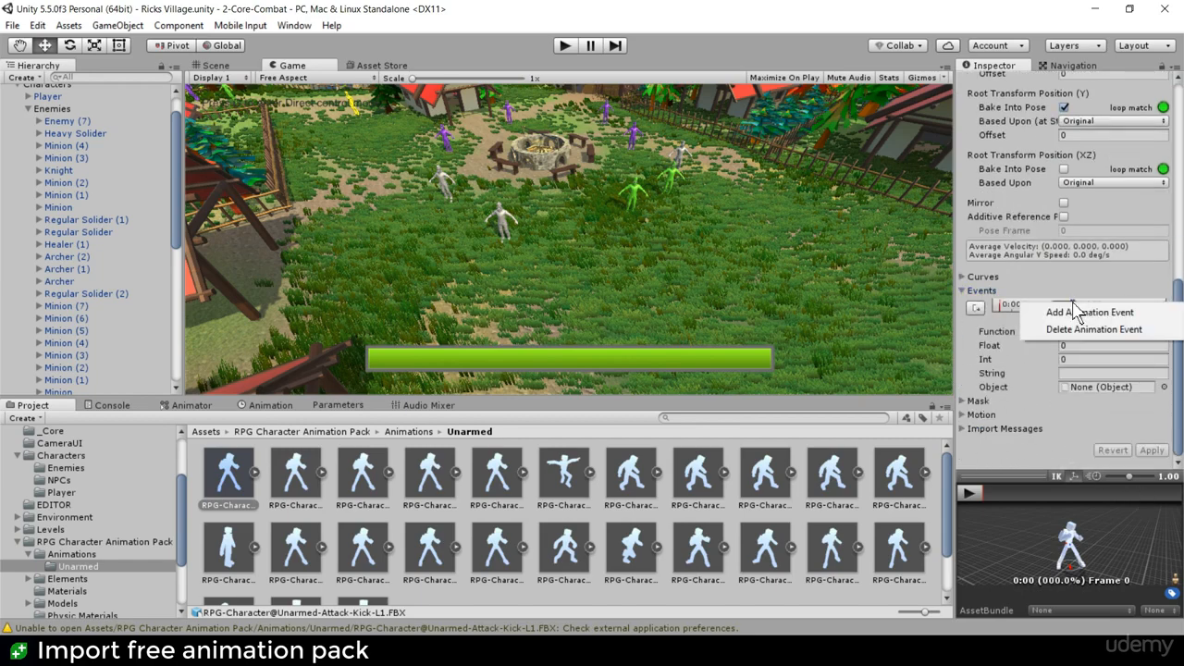
pyautogui.click(1090, 327)
pyautogui.click(1147, 449)
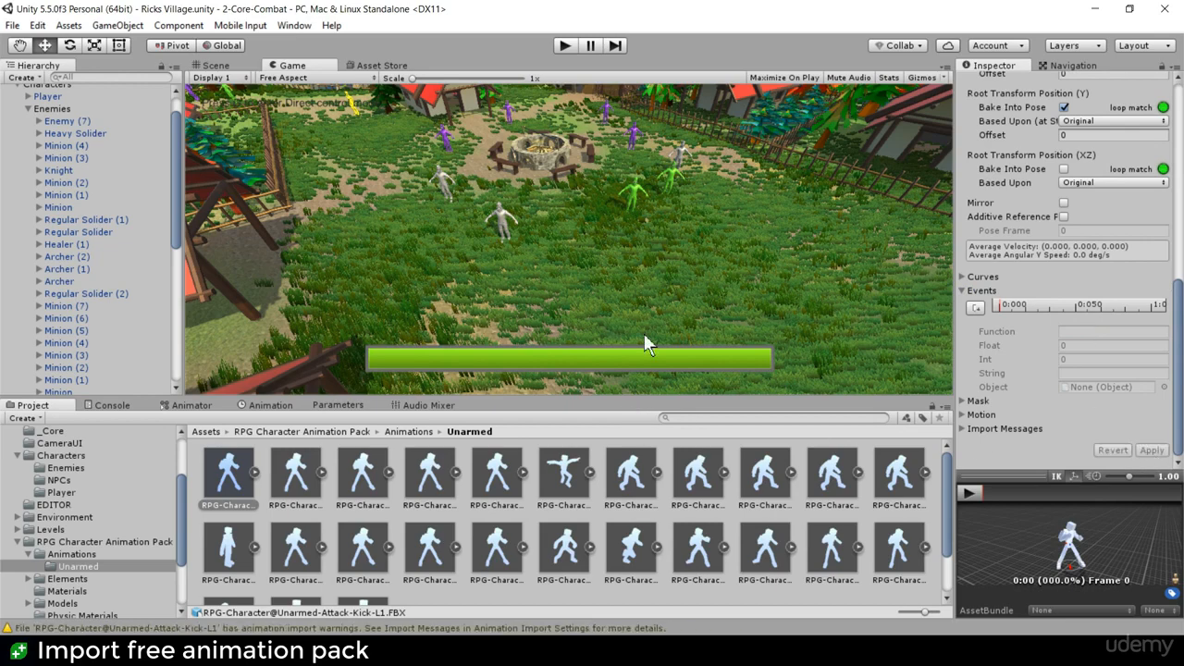
# - Run the game again and fire the Attack trigger in the Animator to test the kick
pyautogui.click(562, 48)
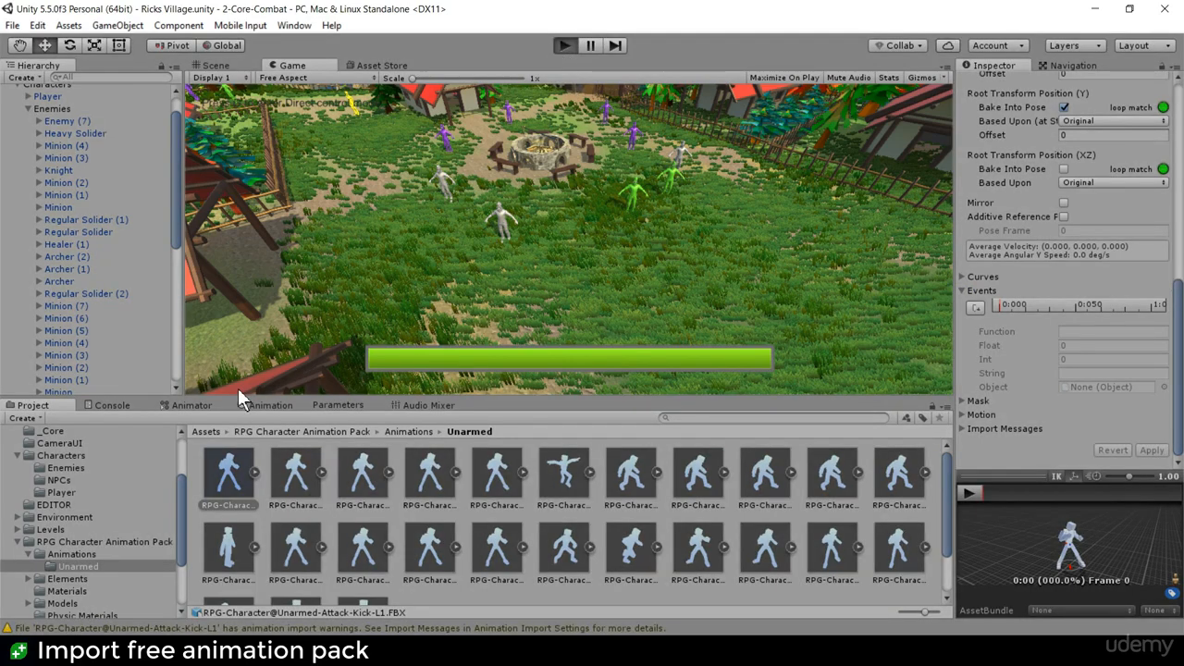
pyautogui.click(188, 404)
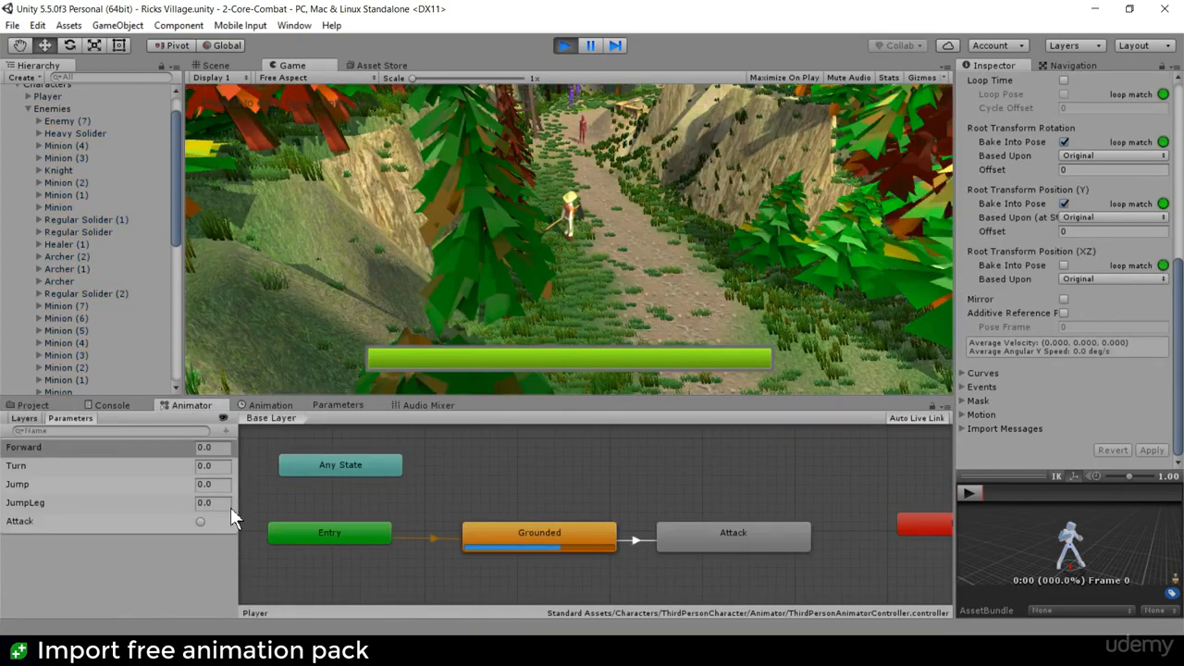
pyautogui.click(200, 520)
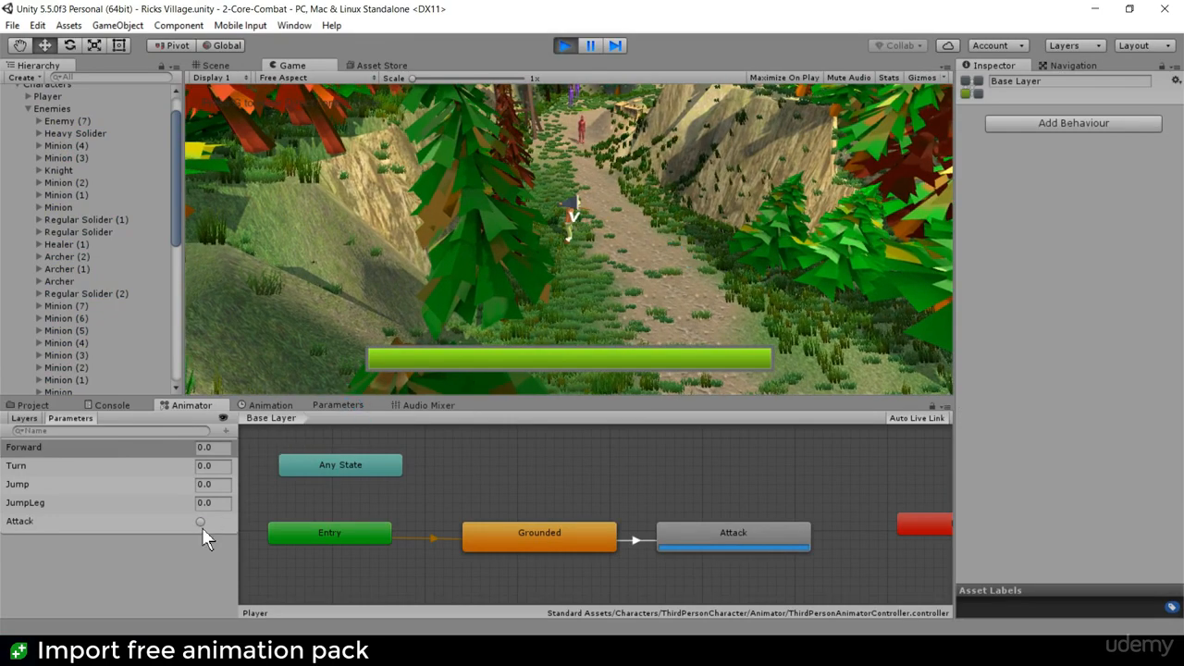
# - Stop the game and add a transition from the Attack state back to Grounded
pyautogui.click(564, 45)
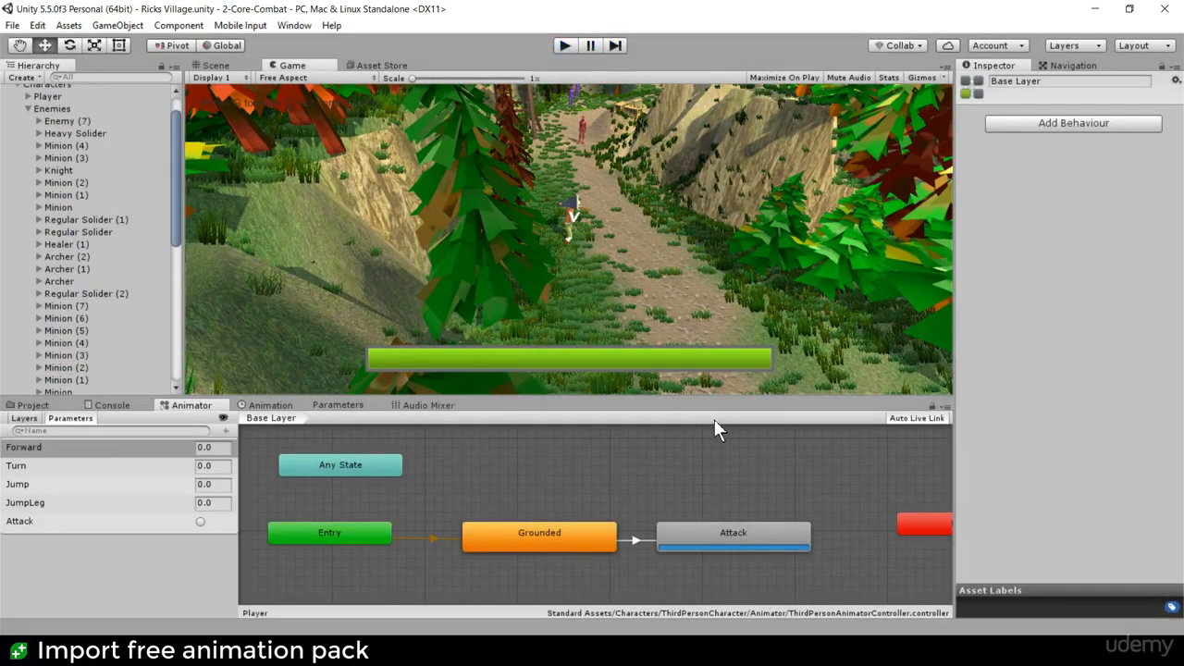
pyautogui.click(704, 538)
pyautogui.rightClick(726, 538)
pyautogui.click(754, 549)
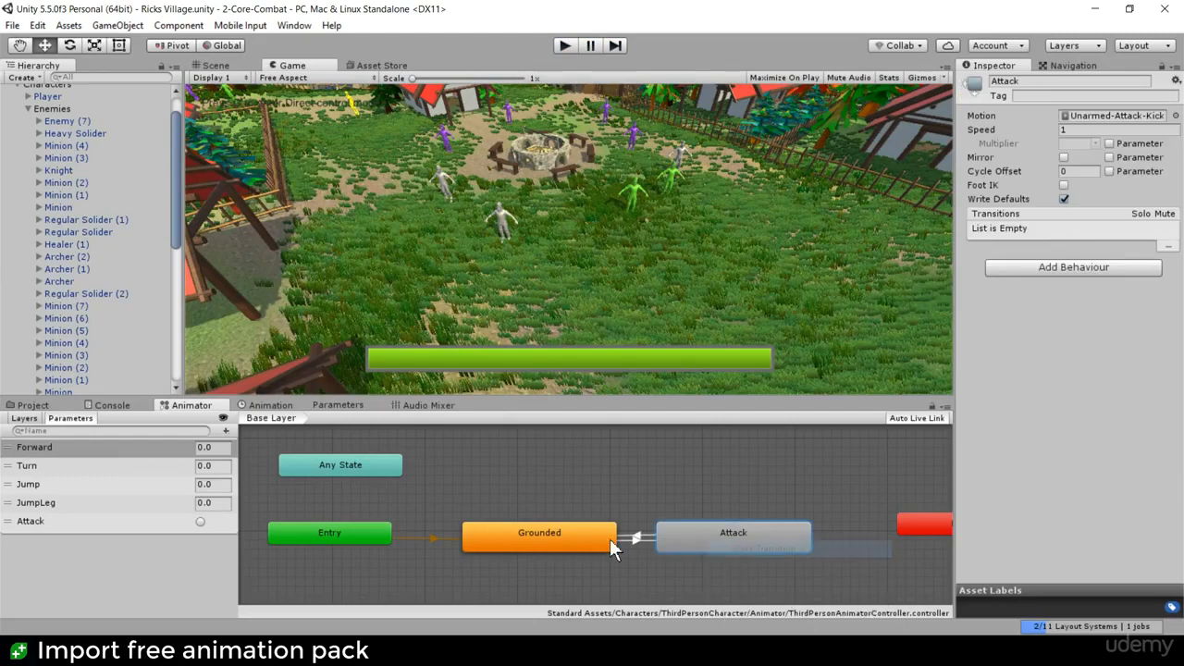
pyautogui.click(609, 539)
# - Run the game, fire the Attack trigger once to test the return to Grounded, and stop it
pyautogui.click(560, 45)
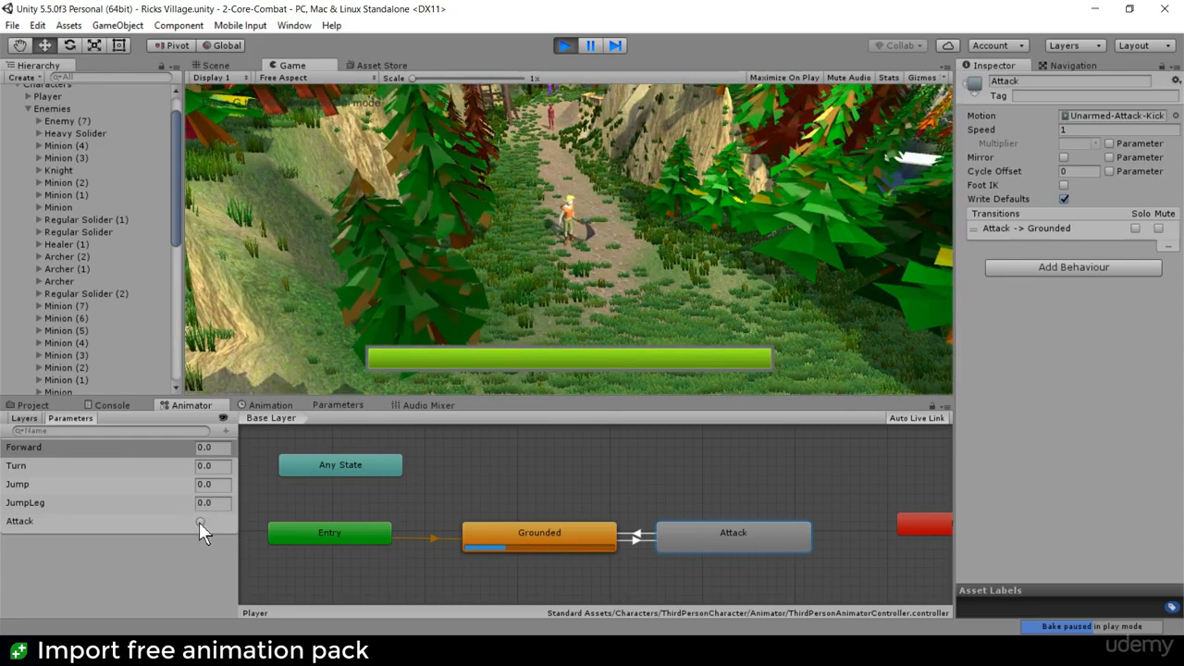
pyautogui.click(200, 522)
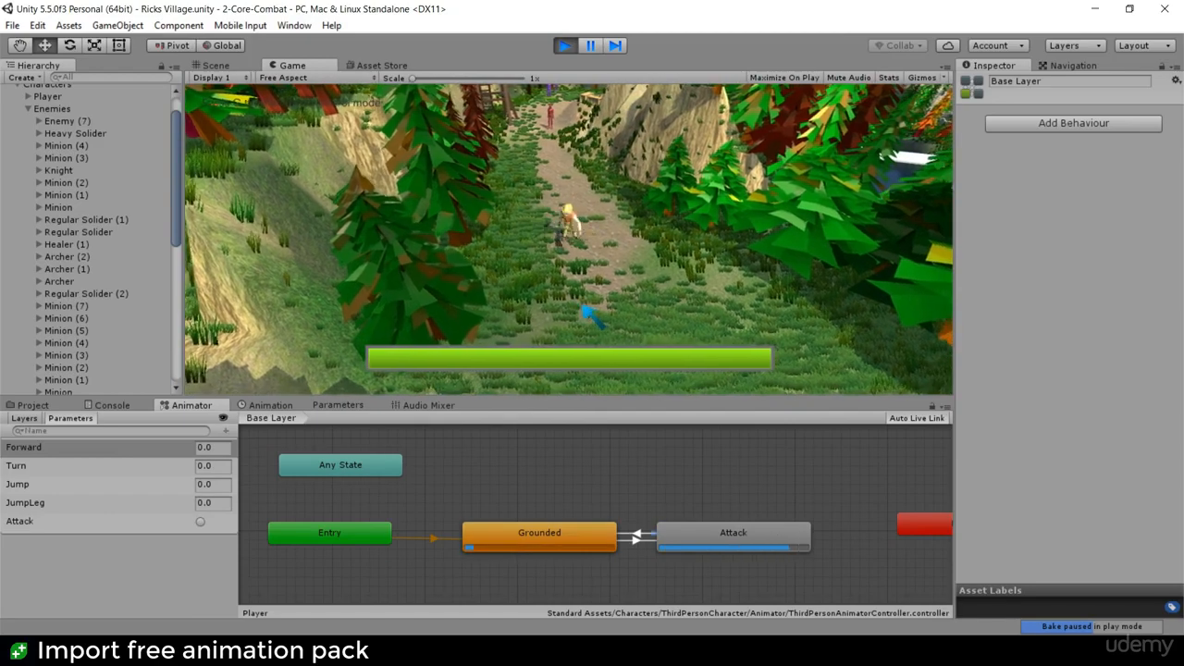
pyautogui.click(564, 45)
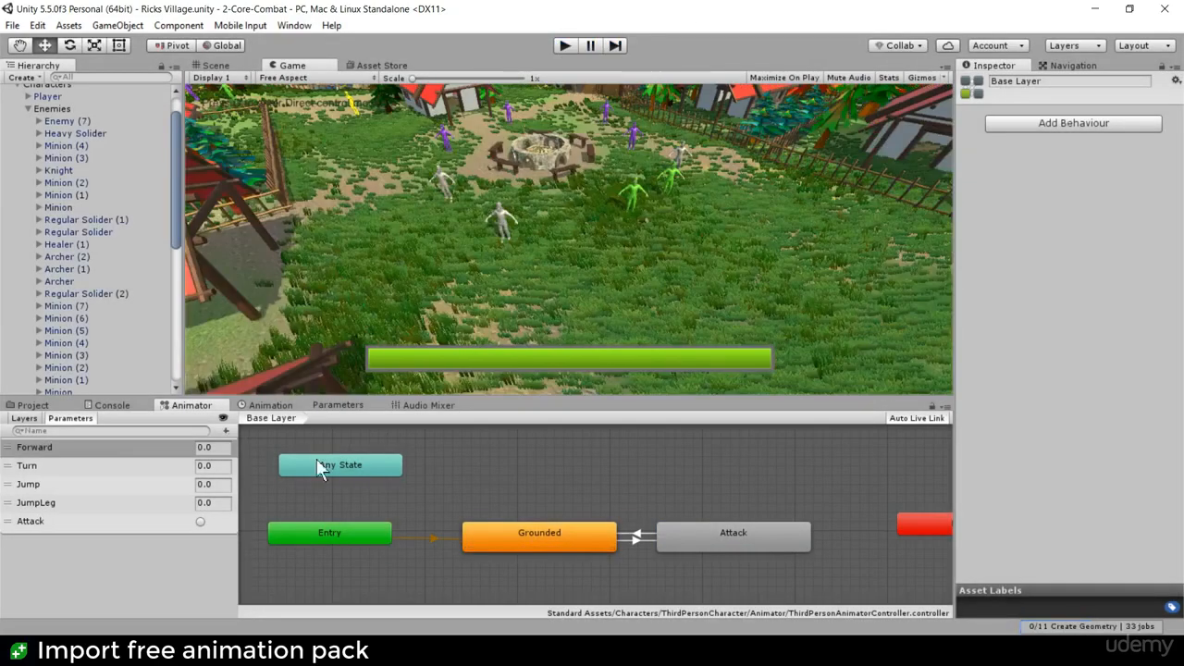
# - Turn off Has Exit Time on the transition from Grounded to Attack
pyautogui.click(638, 537)
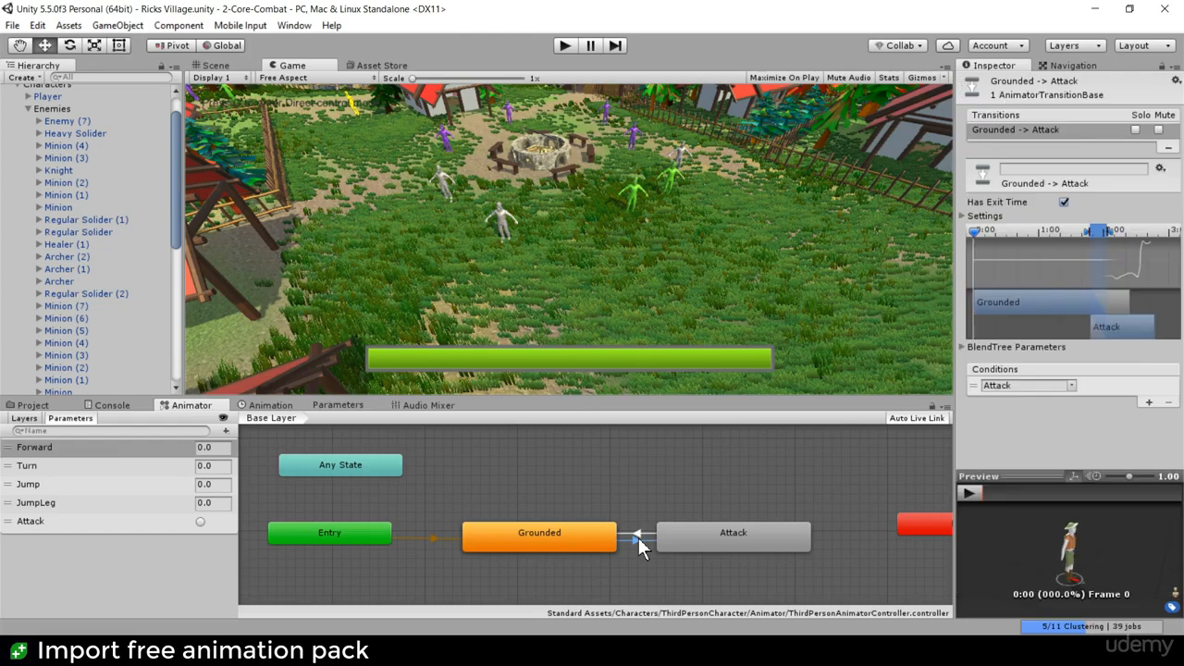
pyautogui.click(1064, 202)
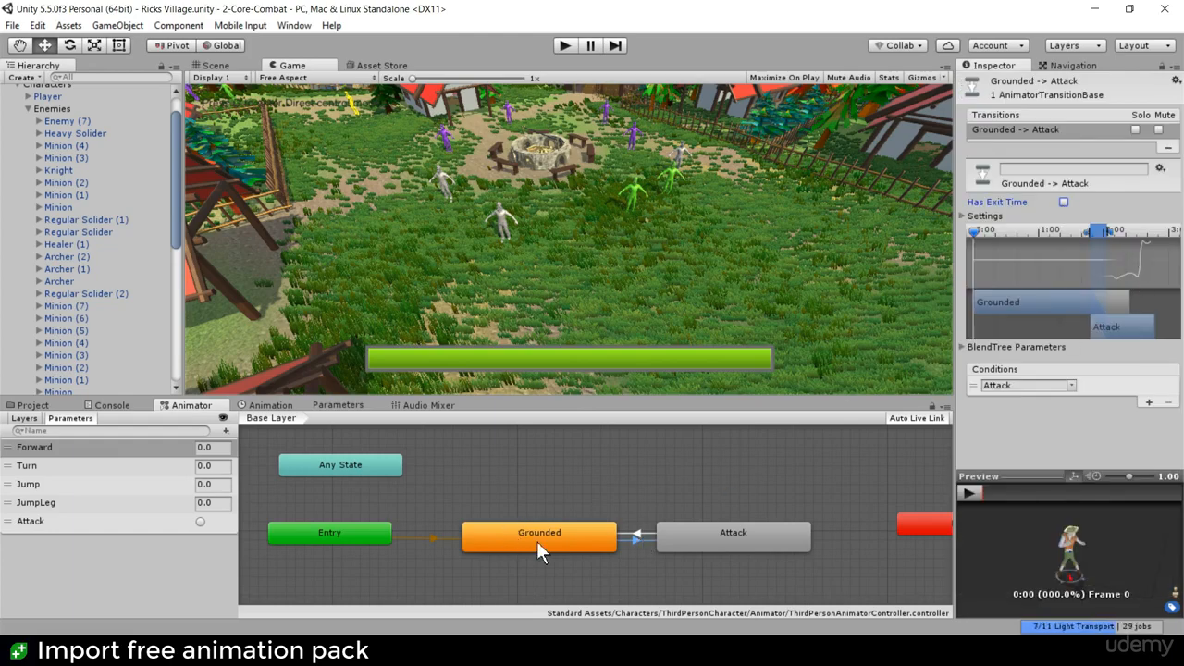
# - Play the game with the Game view scaled to 1.9x, fire the Attack trigger repeatedly, restore the scale to 1x and stop
pyautogui.click(565, 45)
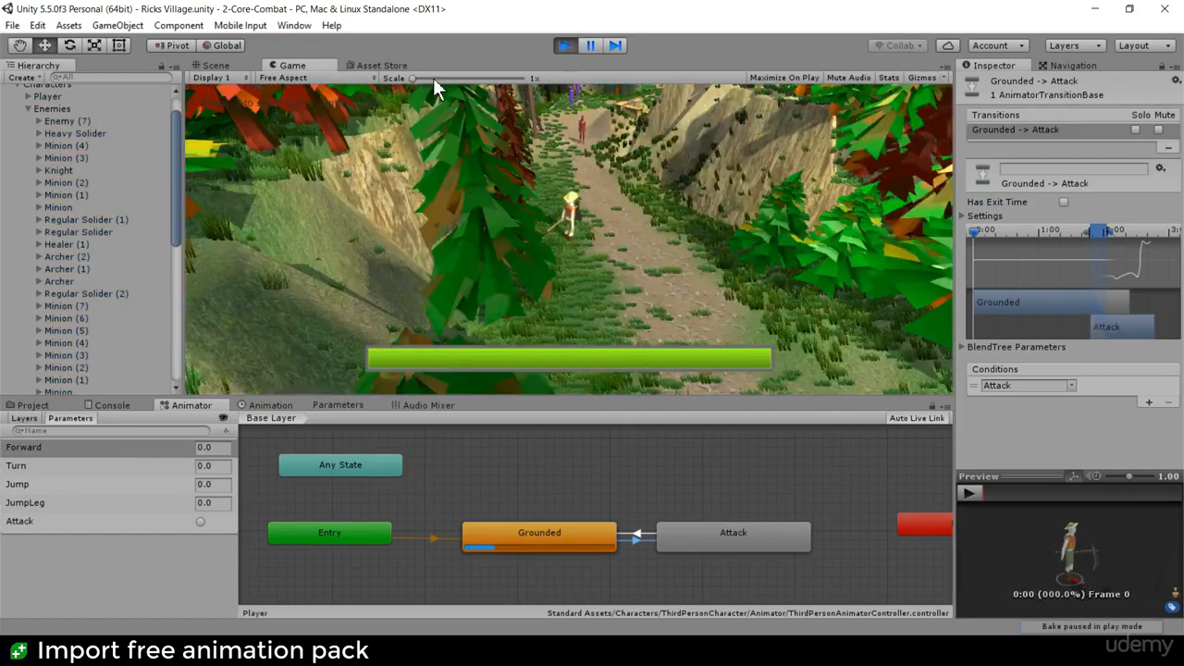
pyautogui.moveTo(433, 77); pyautogui.dragTo(455, 78)
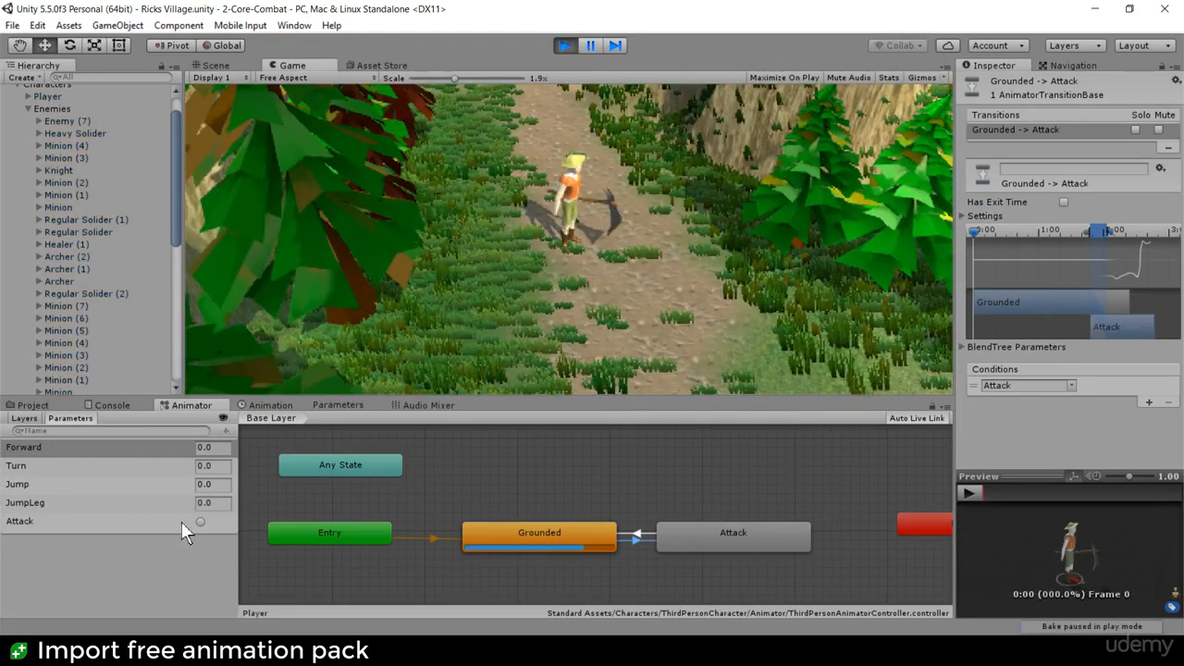
pyautogui.click(200, 522)
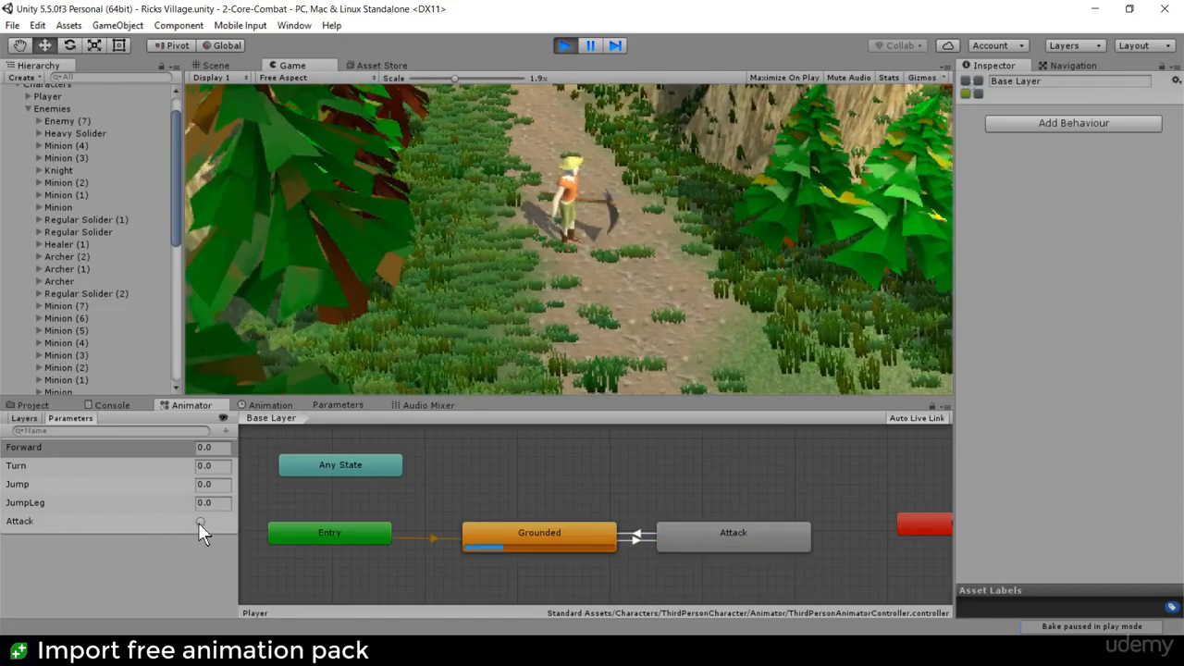
pyautogui.click(200, 523)
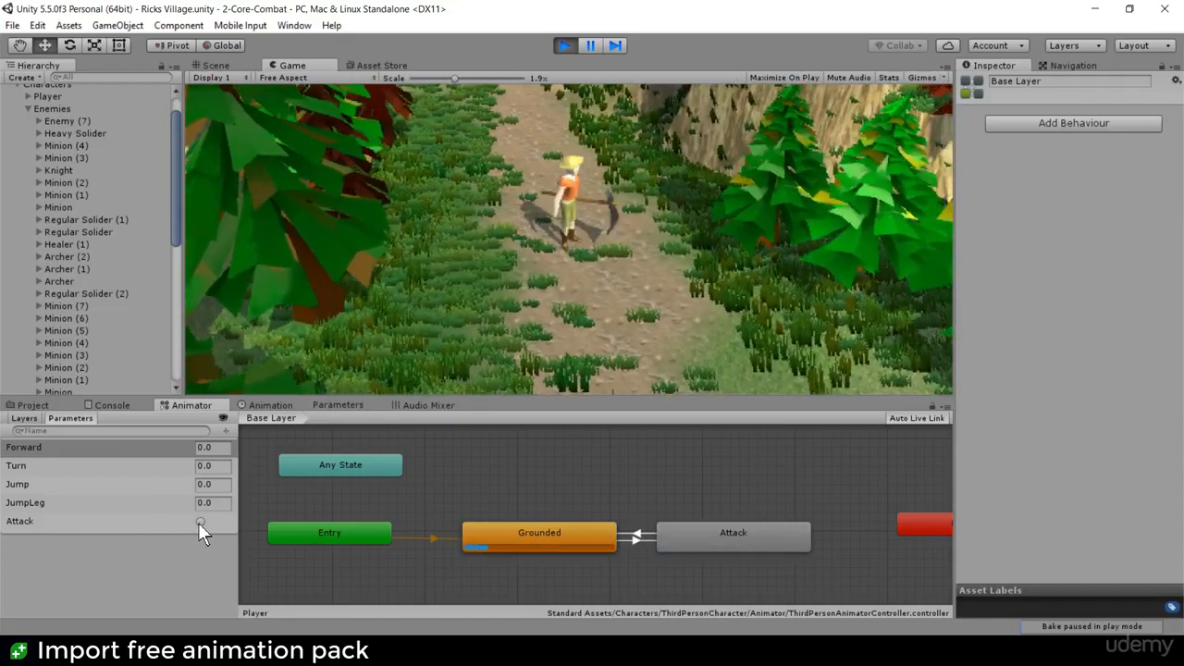
pyautogui.click(200, 523)
pyautogui.click(200, 523)
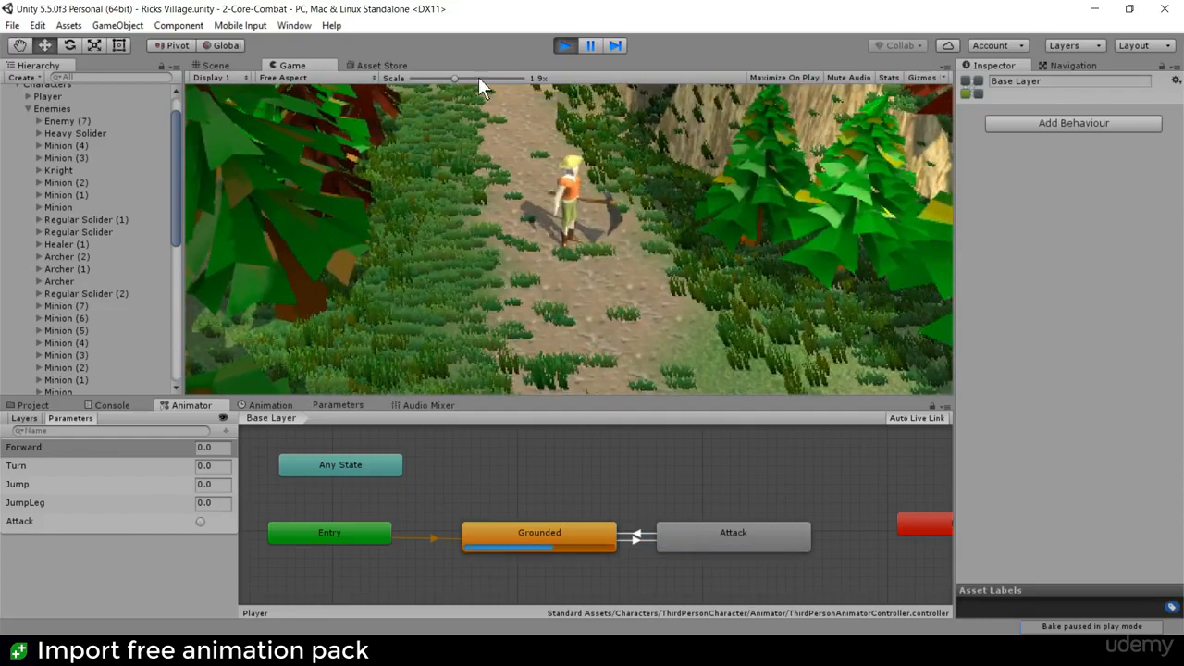
pyautogui.moveTo(451, 76); pyautogui.dragTo(398, 77)
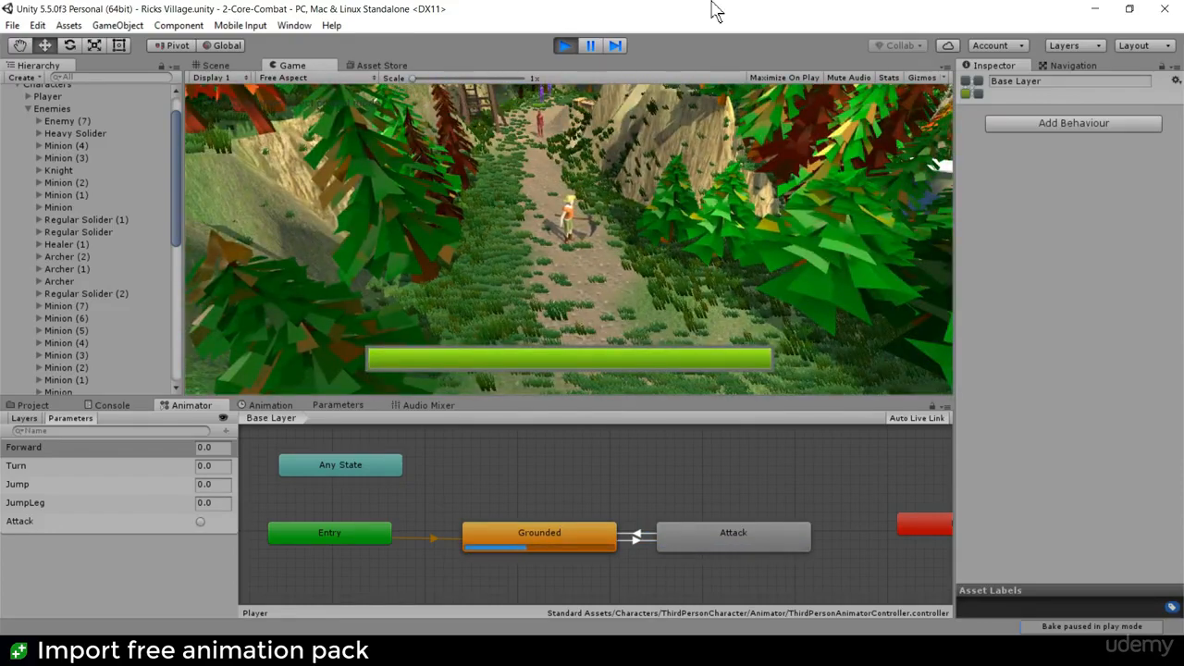
pyautogui.click(566, 45)
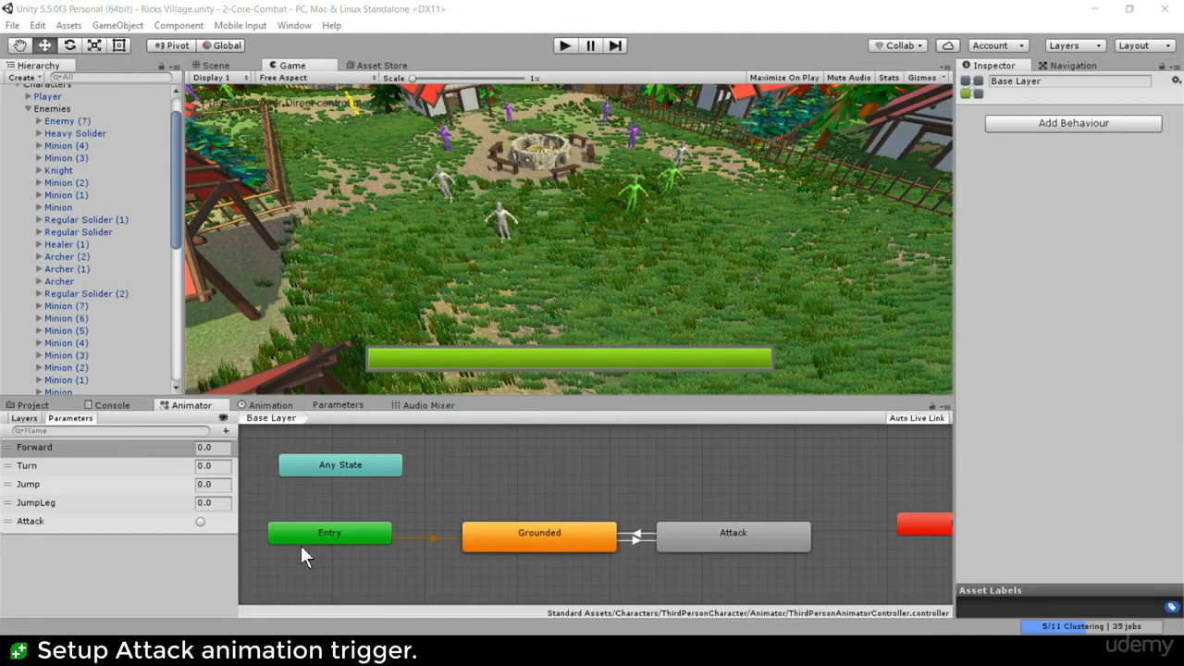
# - Select the Player in the scene hierarchy and view its components and Animator settings
pyautogui.scroll(-2, 473, 514)
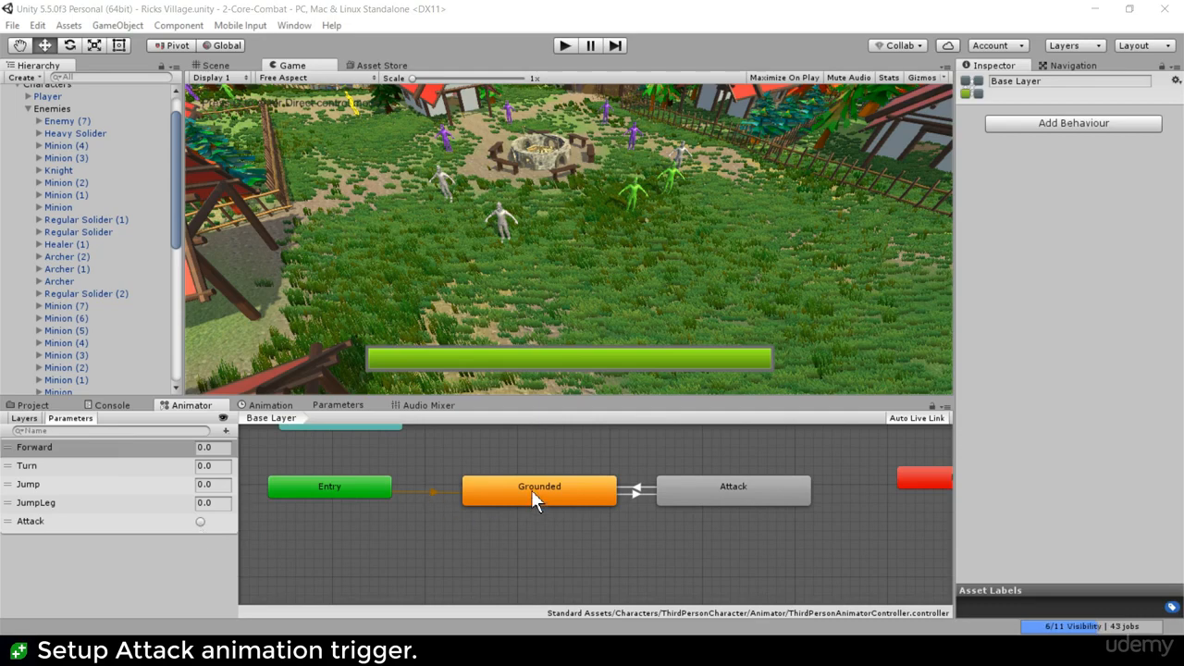
pyautogui.click(64, 96)
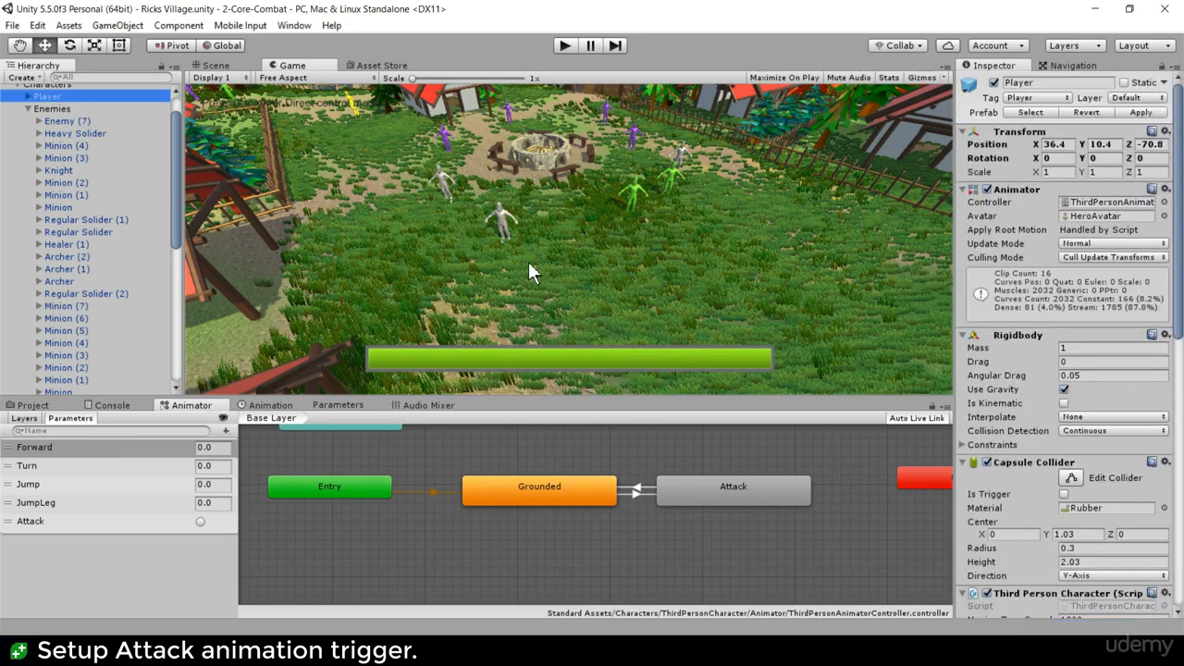
pyautogui.click(558, 313)
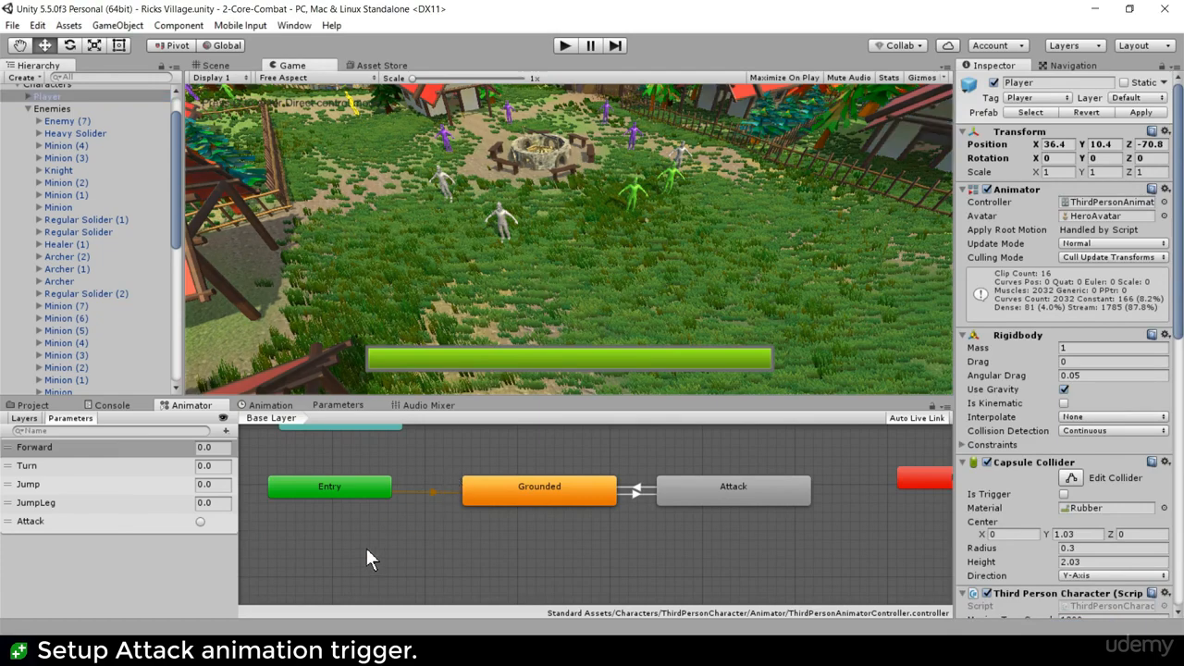
# - Switch from the Animator to the project's assets and collapse expanded folders, including Characters
pyautogui.click(42, 418)
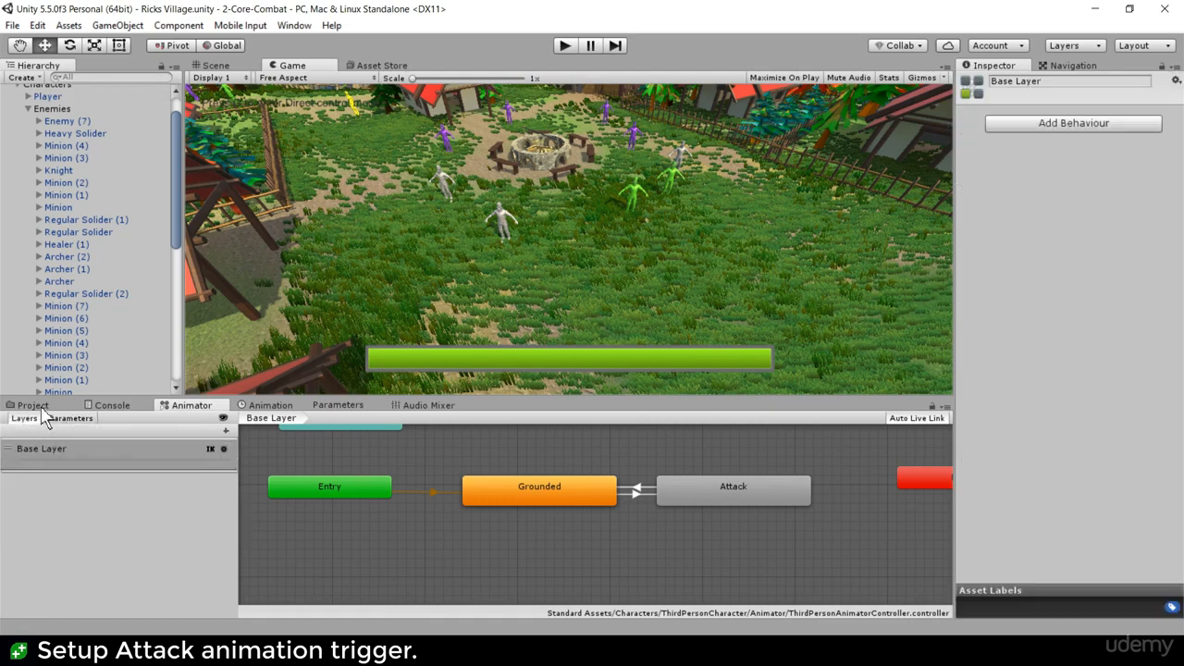
pyautogui.click(41, 407)
pyautogui.click(18, 542)
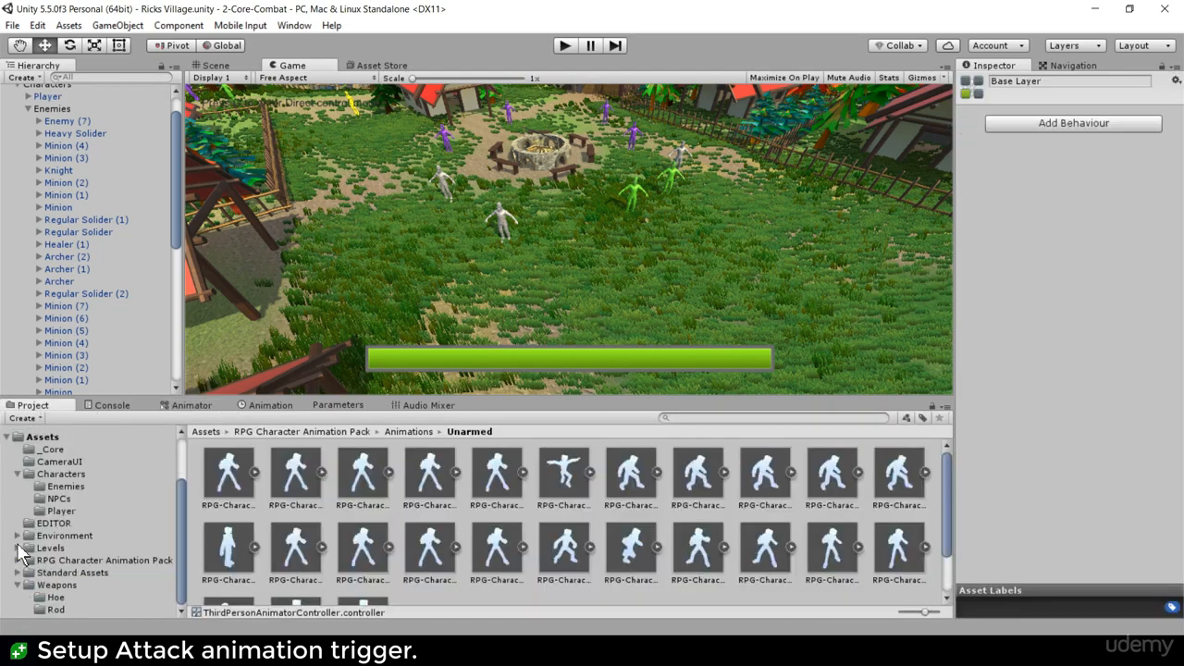
pyautogui.click(17, 474)
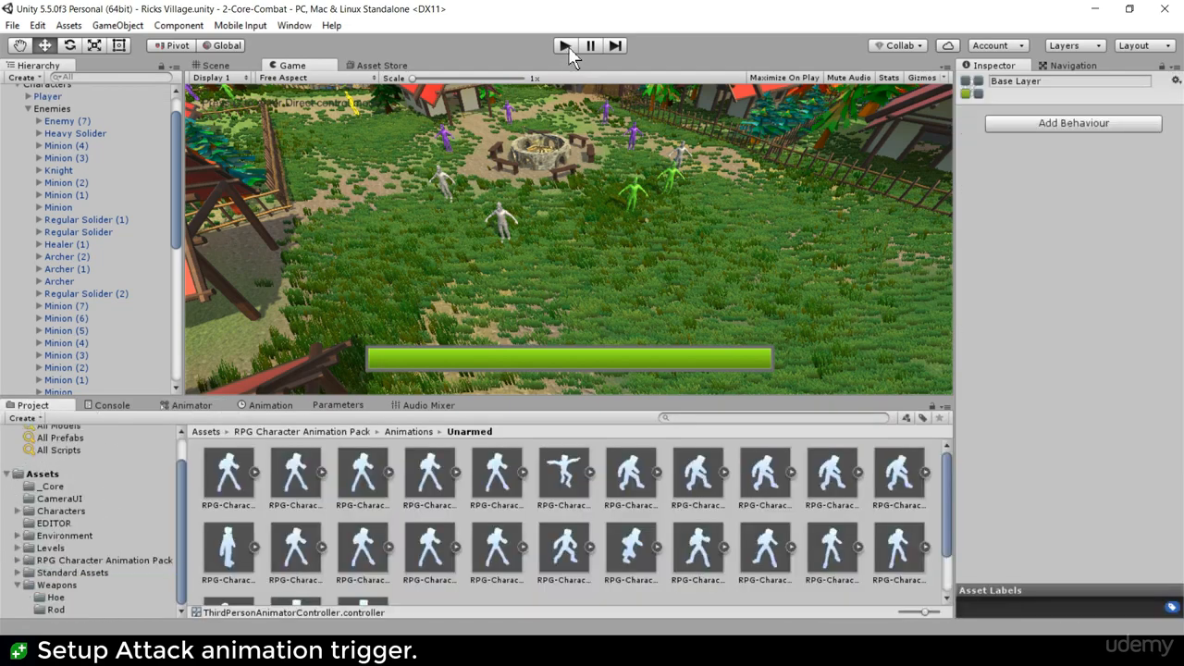